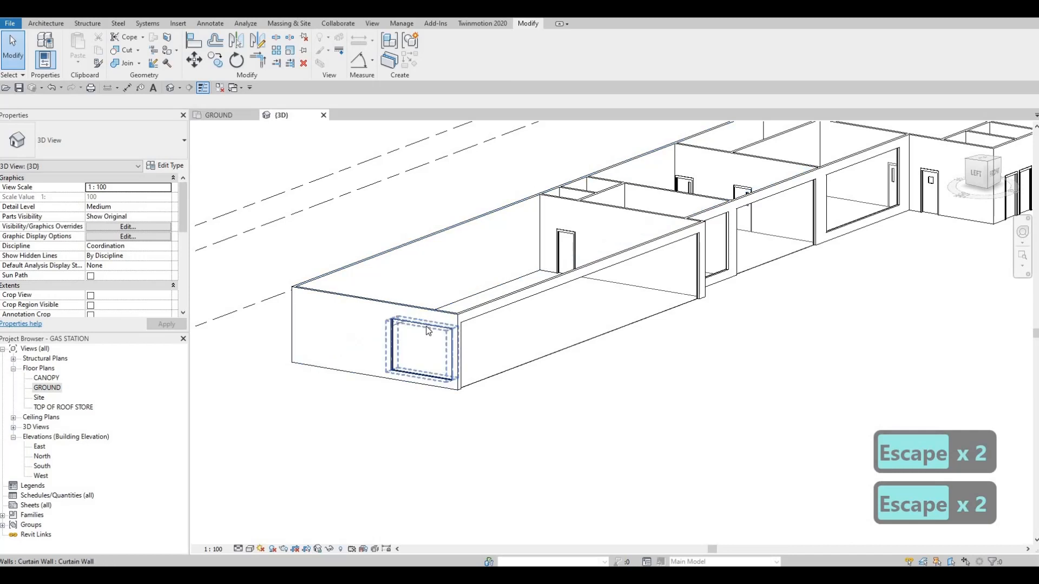
pyautogui.scroll(2, 428, 329)
pyautogui.click(422, 324)
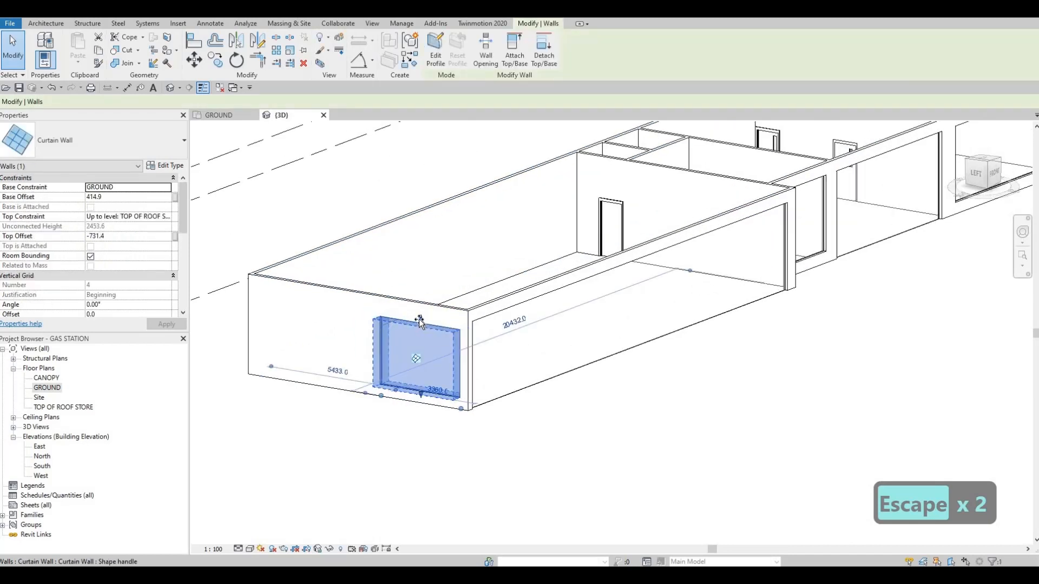
pyautogui.moveTo(422, 324); pyautogui.dragTo(443, 340)
pyautogui.press('Escape')
pyautogui.press('Escape')
pyautogui.press('Escape')
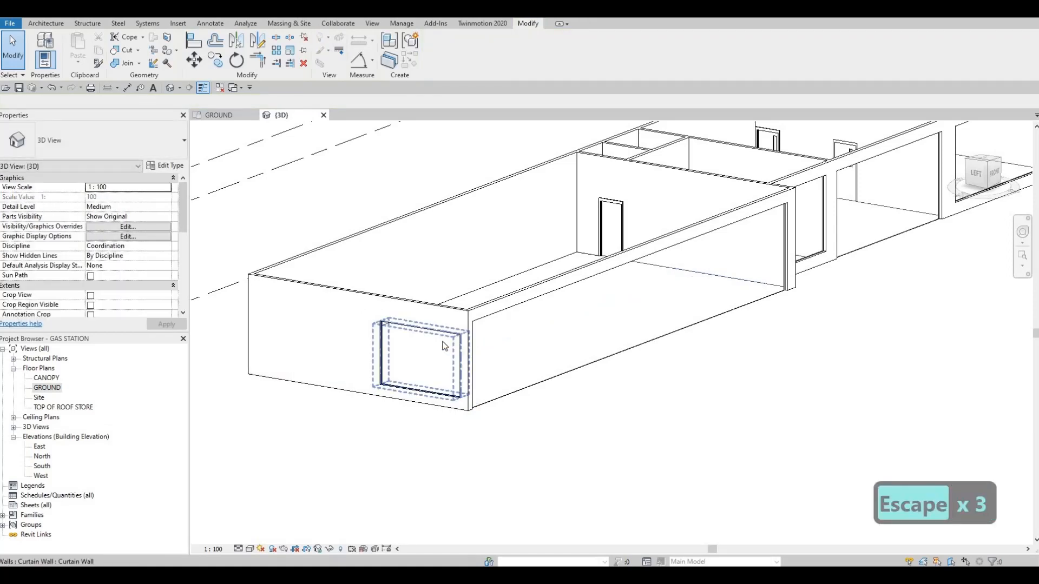
# Align the top edge of the long front curtain wall with the top edge of the short end-wall curtain wall.
pyautogui.press('a')
pyautogui.press('l')
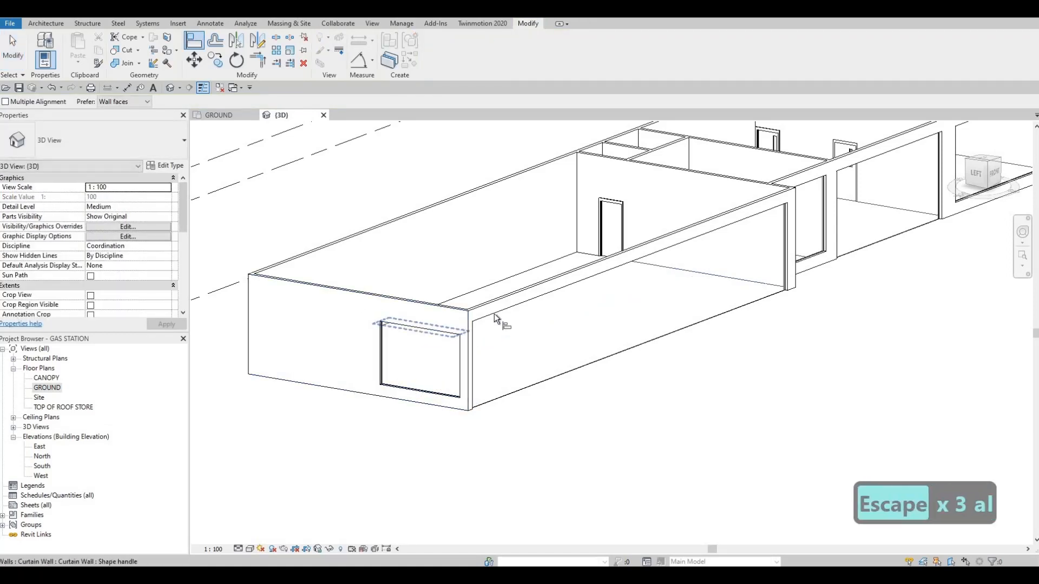
pyautogui.click(421, 331)
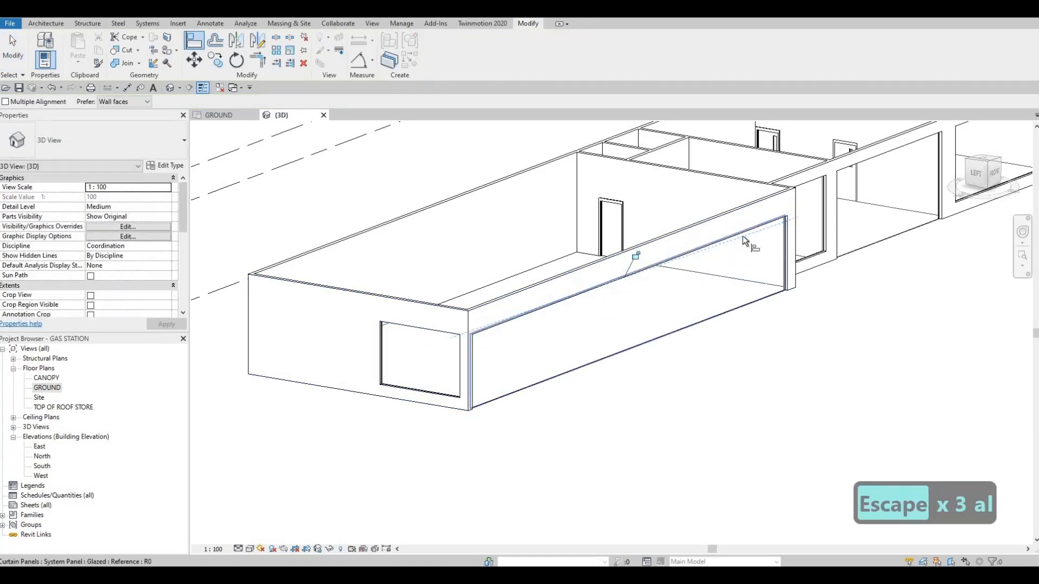
pyautogui.click(782, 262)
pyautogui.moveTo(792, 266); pyautogui.dragTo(663, 332, button='middle')
pyautogui.scroll(2, 706, 249)
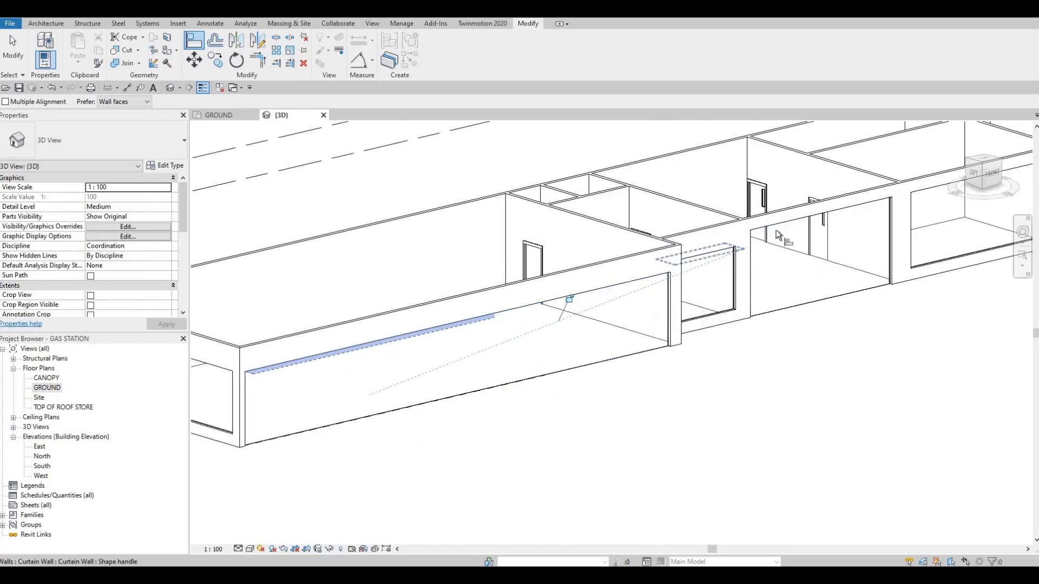
pyautogui.moveTo(802, 244); pyautogui.dragTo(720, 298, button='middle')
pyautogui.scroll(-2, 775, 278)
pyautogui.press('Escape')
pyautogui.moveTo(595, 317); pyautogui.dragTo(626, 309, button='middle')
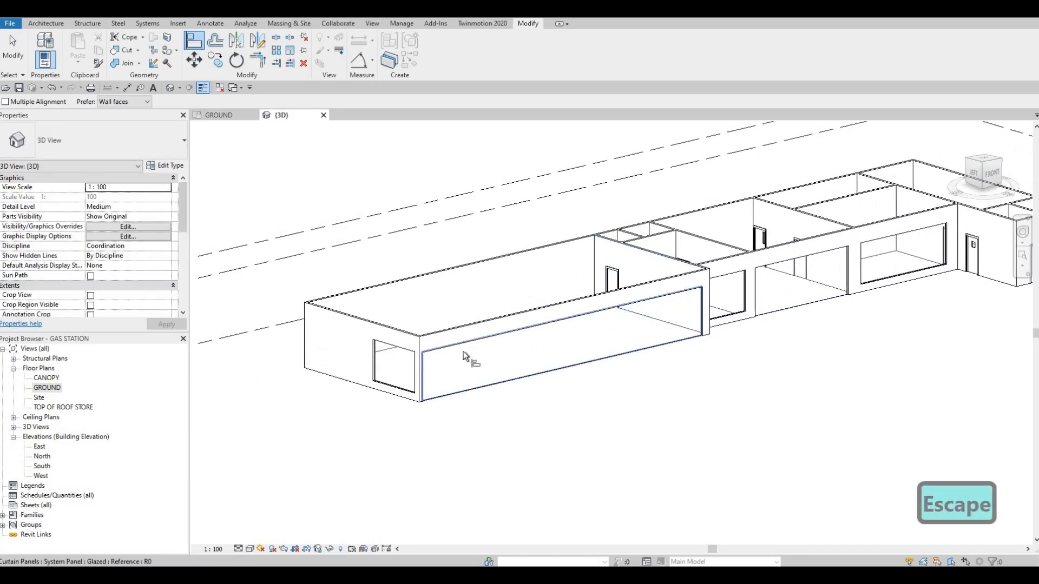
# Open the GROUND floor plan and start a new floor boundary sketch.
pyautogui.doubleClick(46, 388)
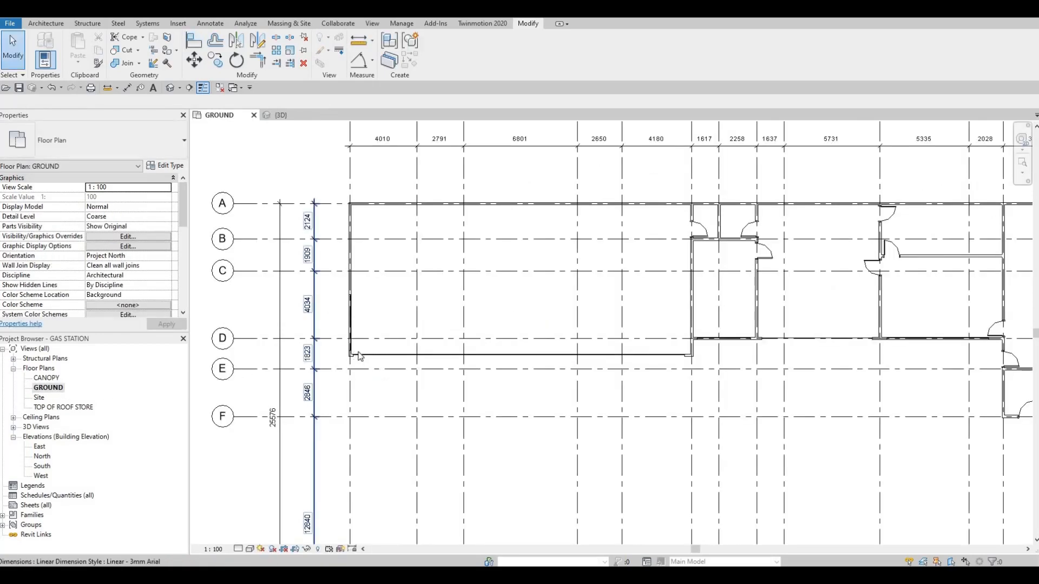
pyautogui.scroll(-2, 360, 356)
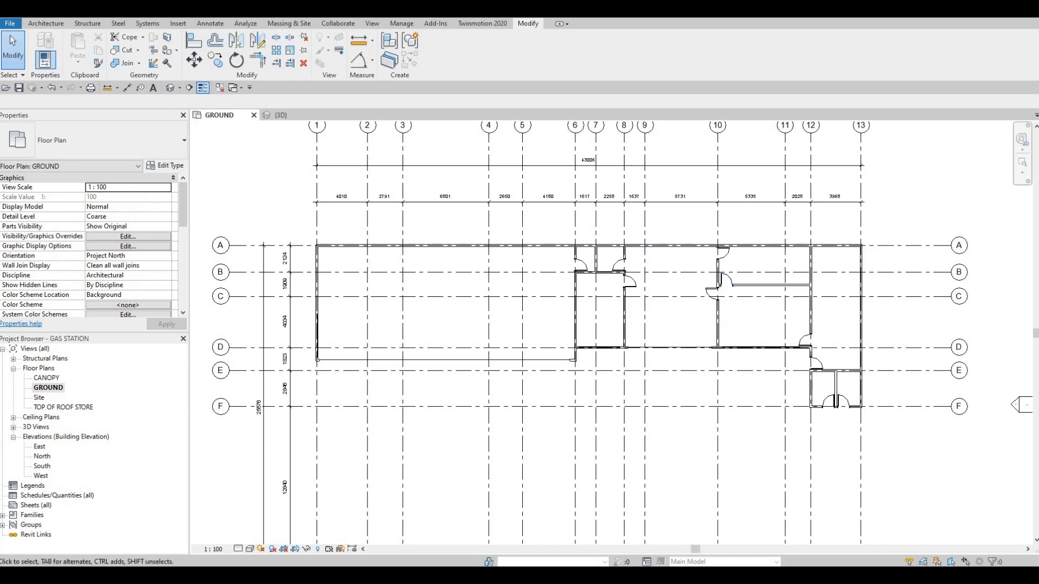
pyautogui.click(46, 24)
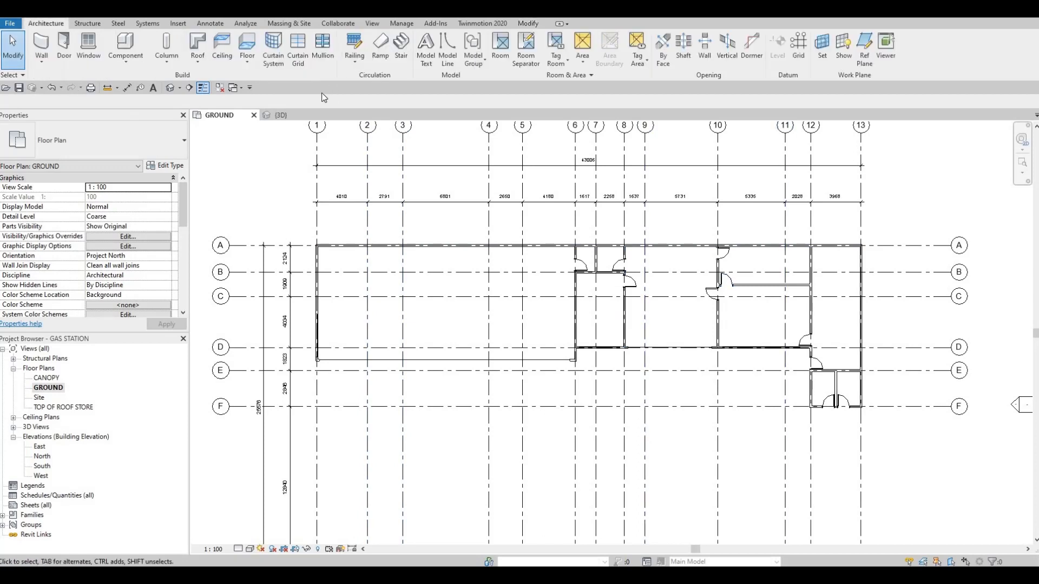
pyautogui.click(245, 65)
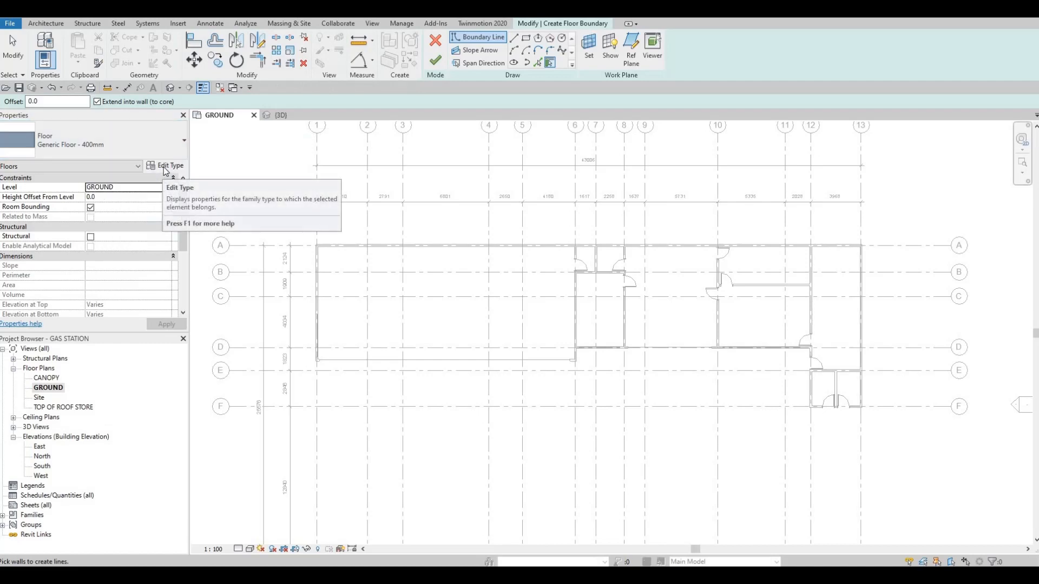
# Duplicate the Generic Floor - 400mm type under the name FLOOR 1.
pyautogui.click(199, 166)
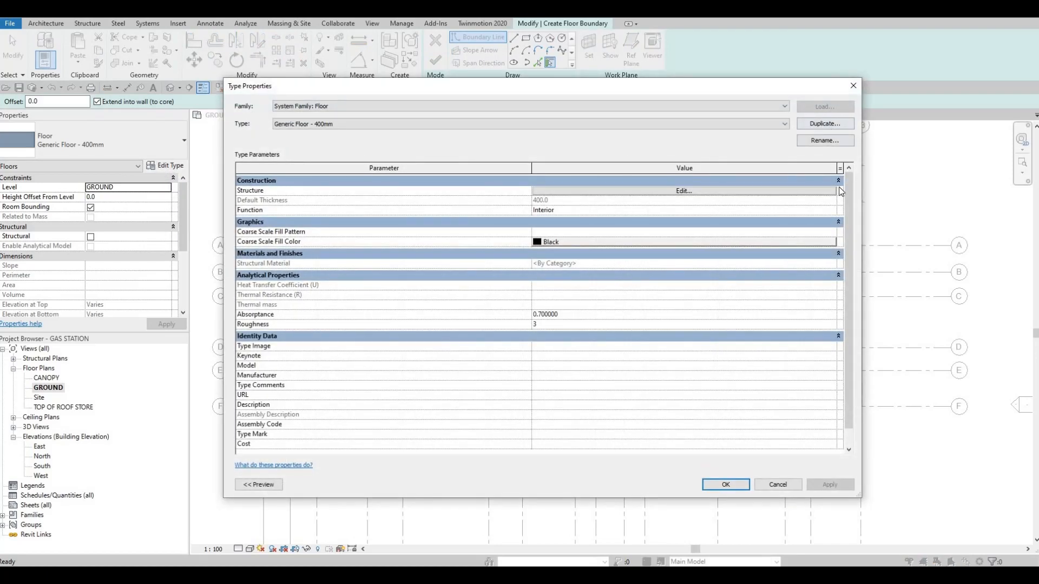
pyautogui.click(824, 124)
pyautogui.write('F')
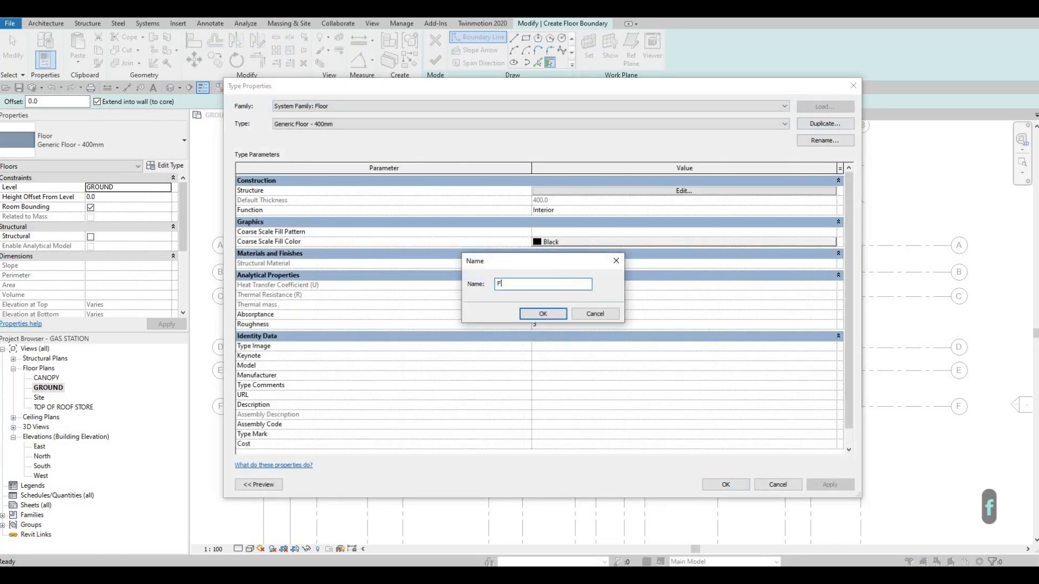
pyautogui.write('LOOR 1')
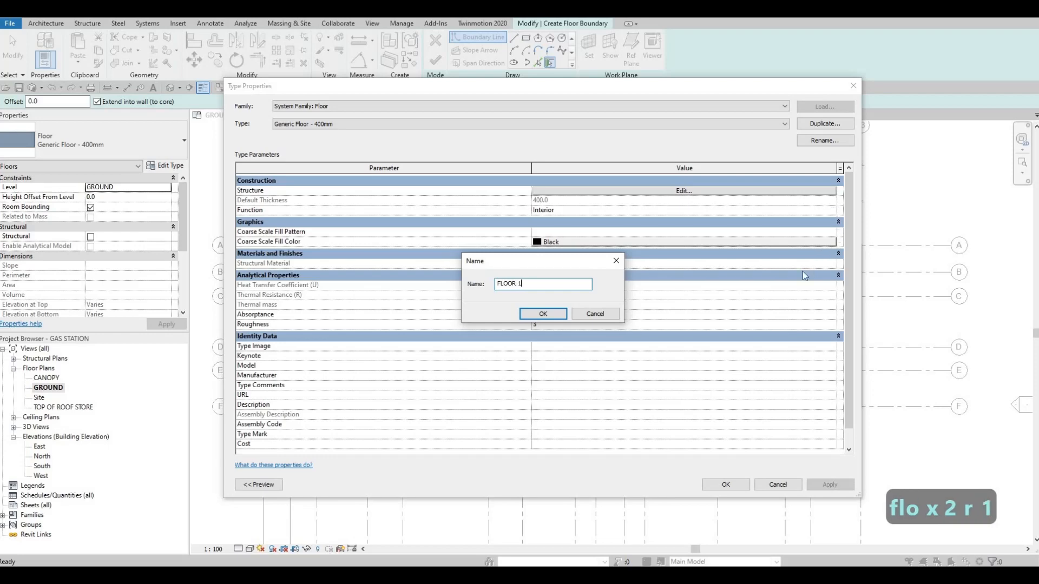
pyautogui.click(556, 319)
# Set the thickness of the FLOOR 1 structure layer to 200 mm.
pyautogui.click(671, 191)
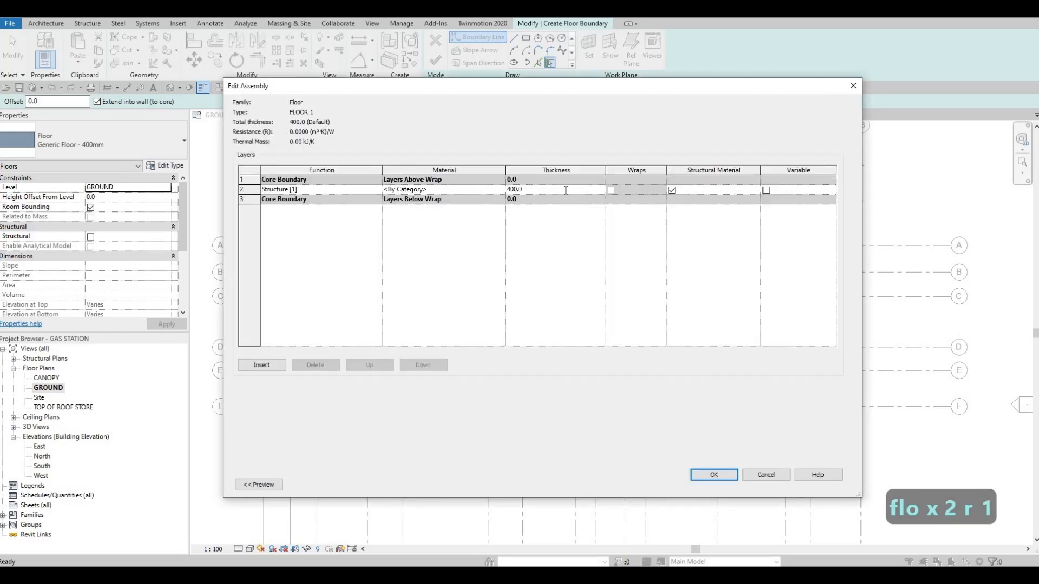
pyautogui.click(565, 191)
pyautogui.write('200')
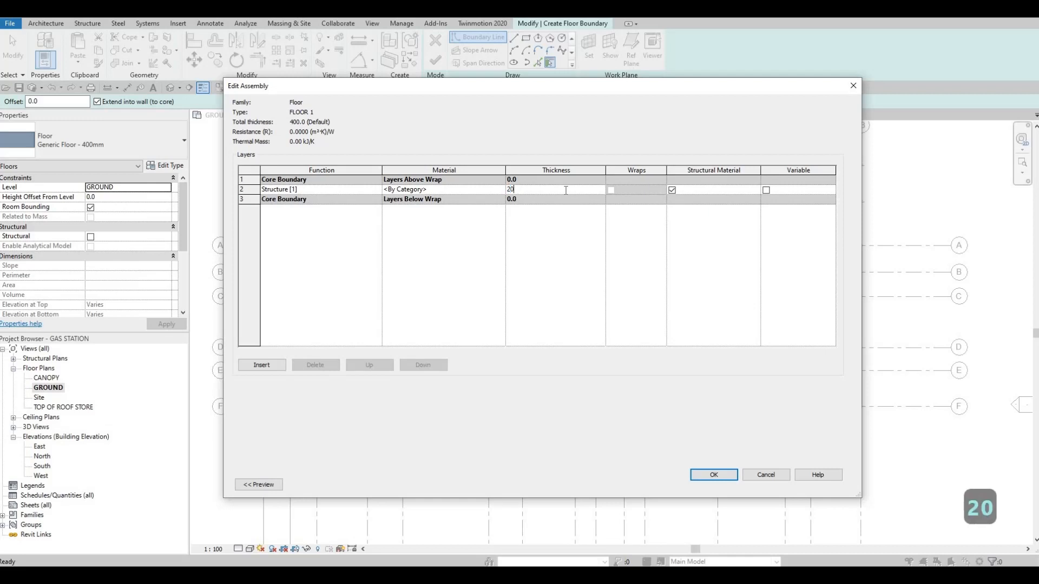
# Assign Concrete, Aerated from the AEC concrete materials to the structure layer and accept the floor type settings.
pyautogui.click(499, 190)
pyautogui.click(500, 189)
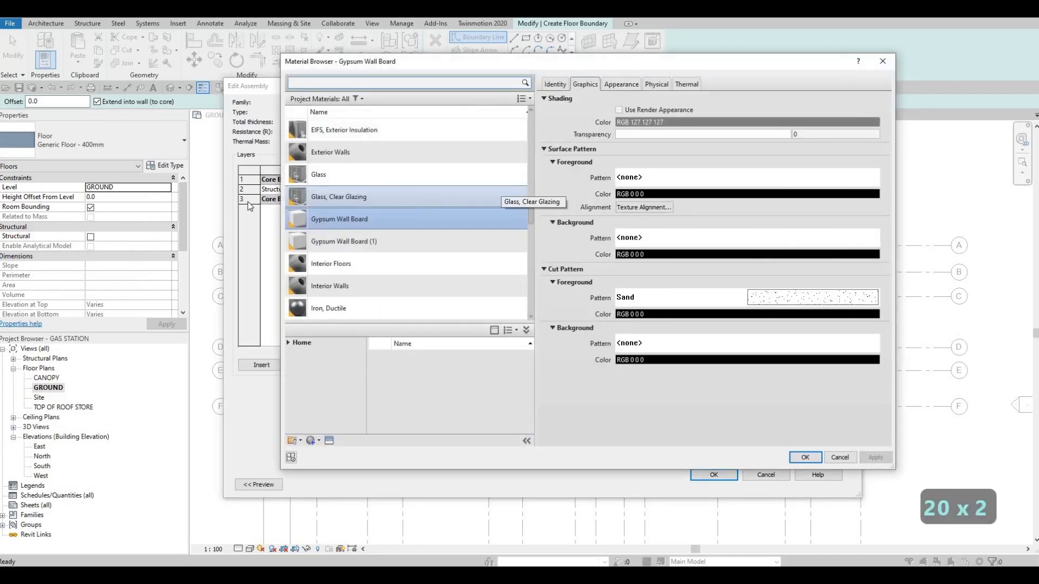
pyautogui.scroll(-3, 341, 264)
pyautogui.scroll(-10, 341, 264)
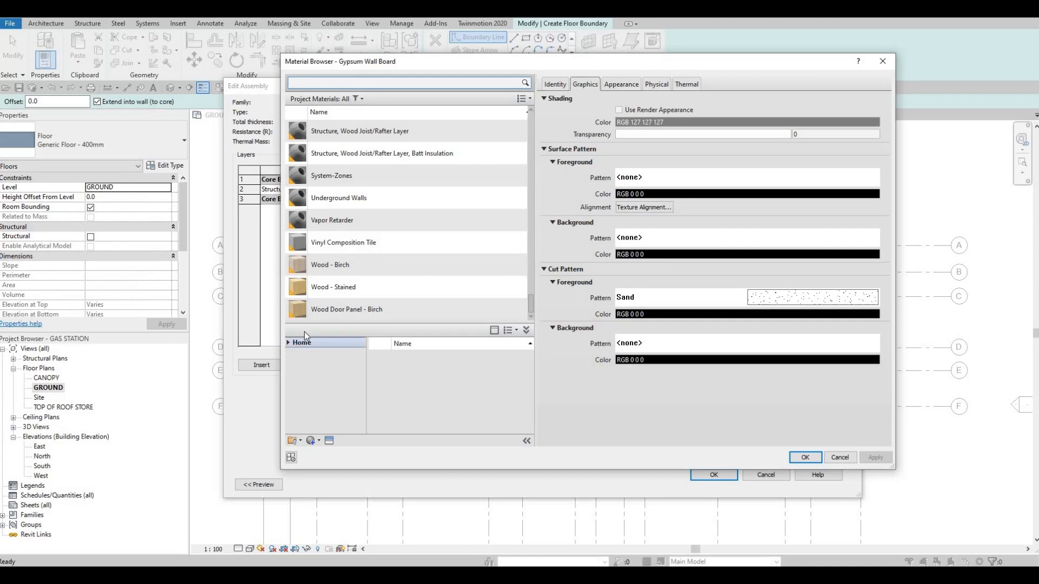
pyautogui.click(293, 364)
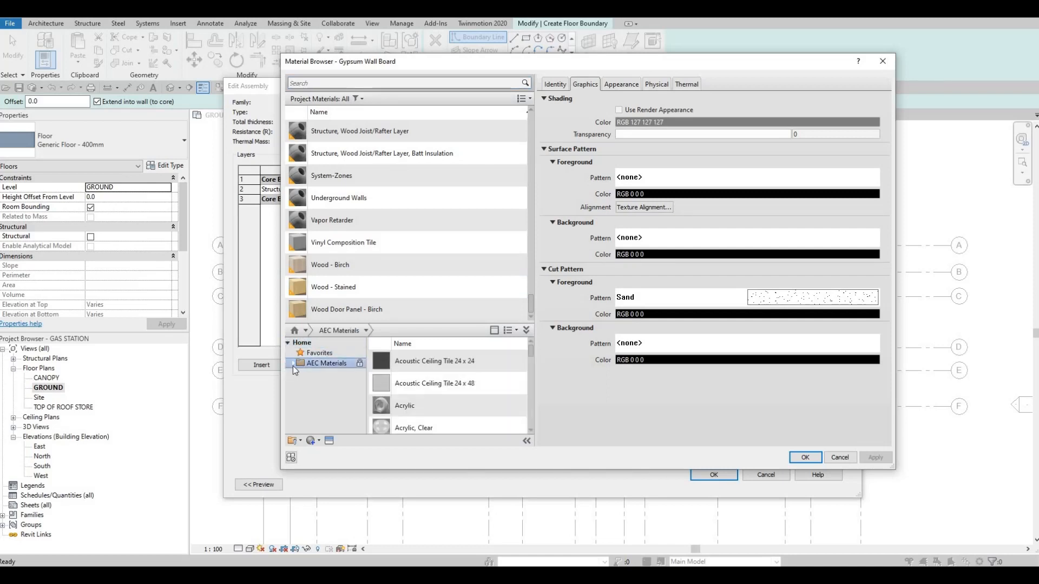
pyautogui.click(325, 394)
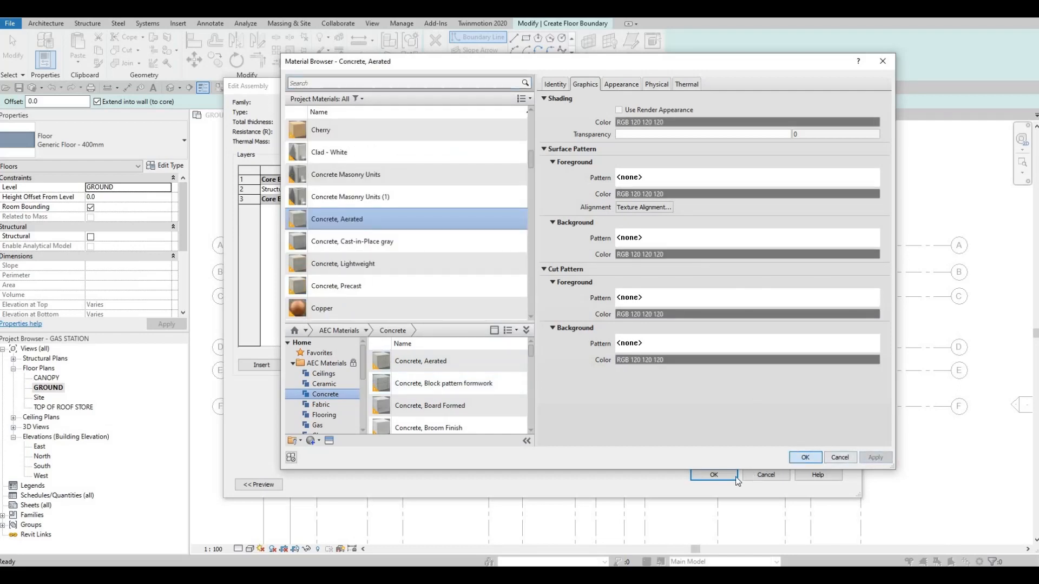
pyautogui.press('Return')
pyautogui.click(716, 474)
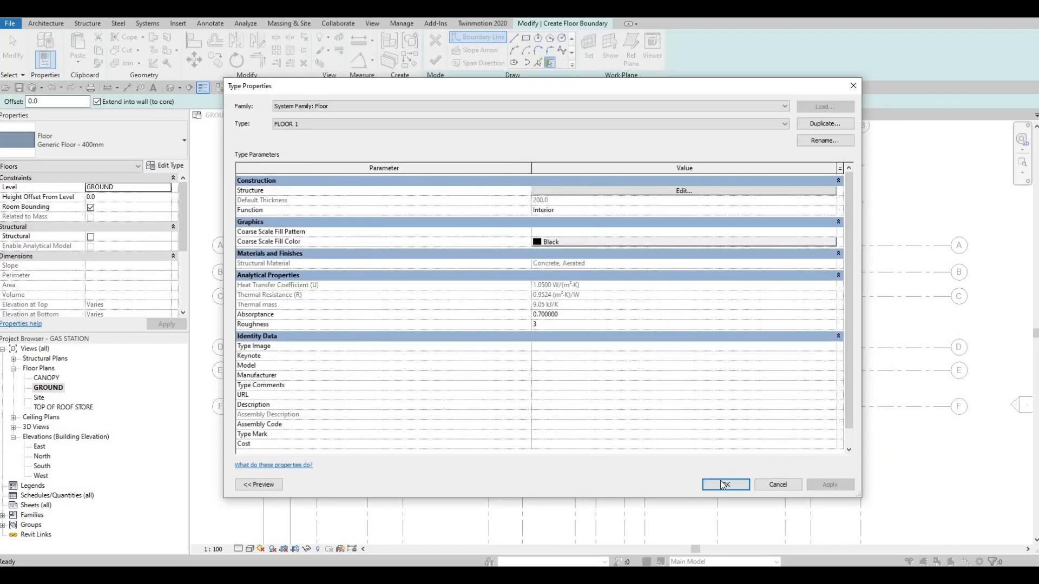
pyautogui.click(722, 484)
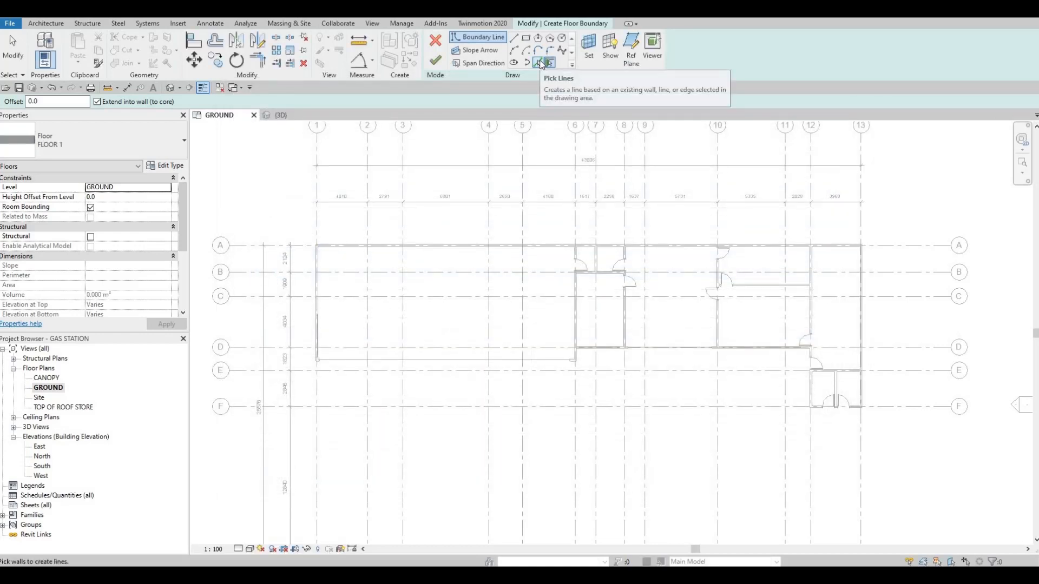
# Using Pick Lines, create floor boundary lines on the inner faces of the exterior walls along grids 1 and A.
pyautogui.click(540, 63)
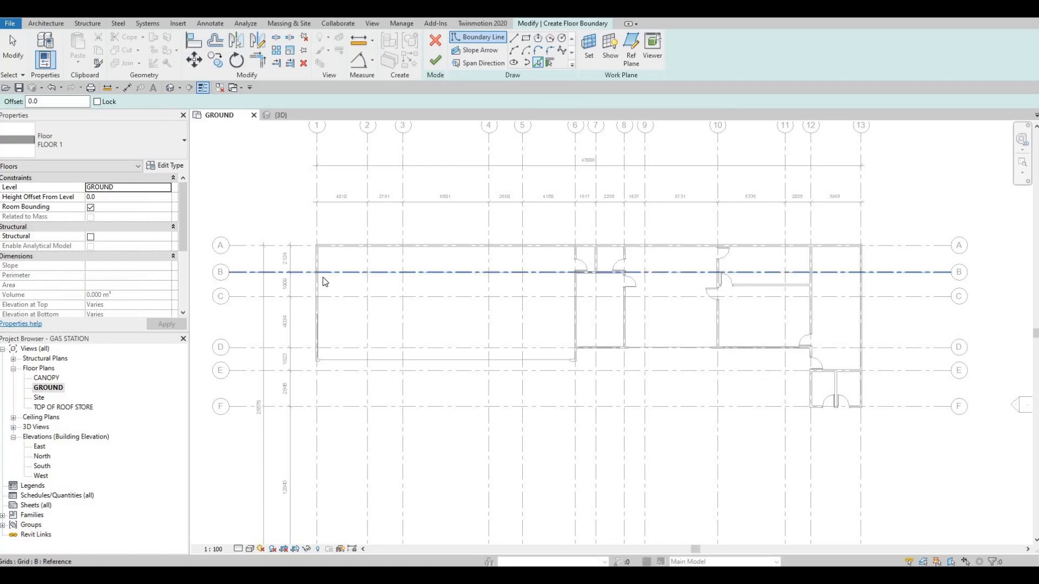
pyautogui.scroll(4, 318, 281)
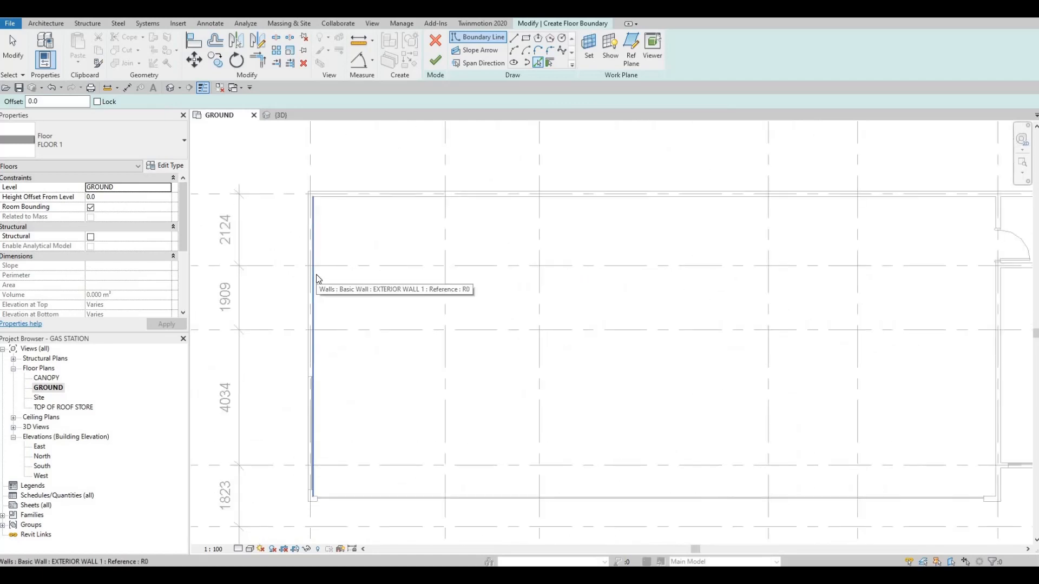
pyautogui.click(314, 281)
pyautogui.click(380, 198)
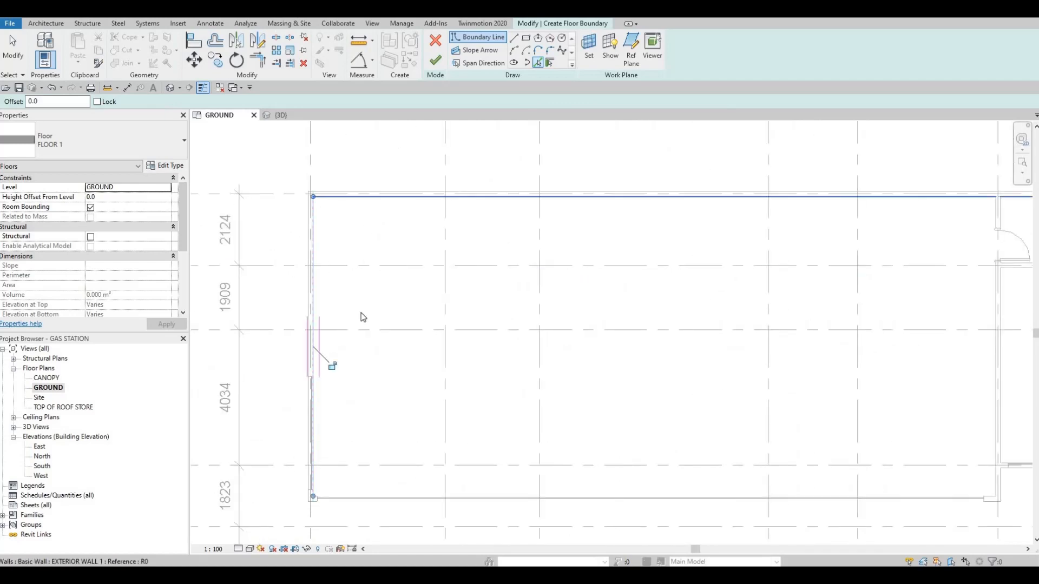
# Add a floor boundary line along the long front curtain wall between grids 1 and 6.
pyautogui.moveTo(394, 303); pyautogui.dragTo(382, 298, button='middle')
pyautogui.scroll(-2, 378, 299)
pyautogui.moveTo(346, 373); pyautogui.dragTo(356, 297, button='middle')
pyautogui.scroll(6, 342, 354)
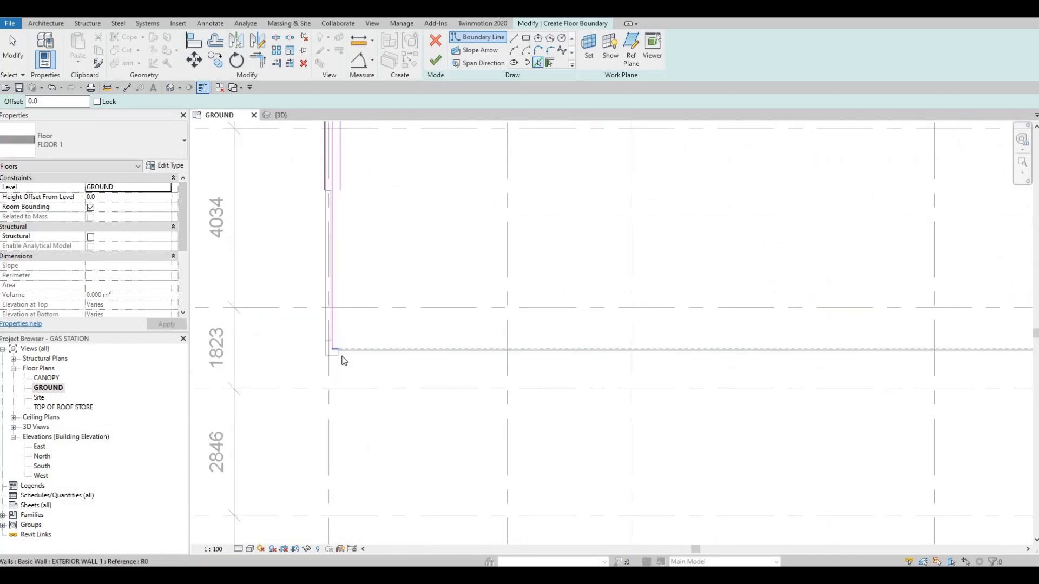
pyautogui.click(341, 361)
# Add a floor boundary line on the inner face of the exterior wall along grid 13.
pyautogui.scroll(-2, 325, 330)
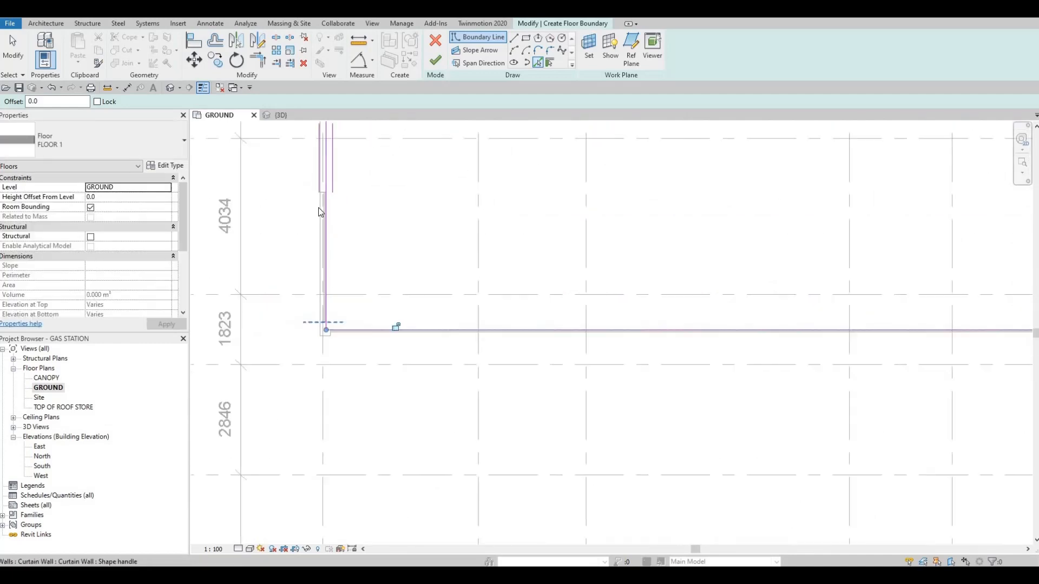
pyautogui.scroll(-2, 436, 283)
pyautogui.scroll(-2, 557, 233)
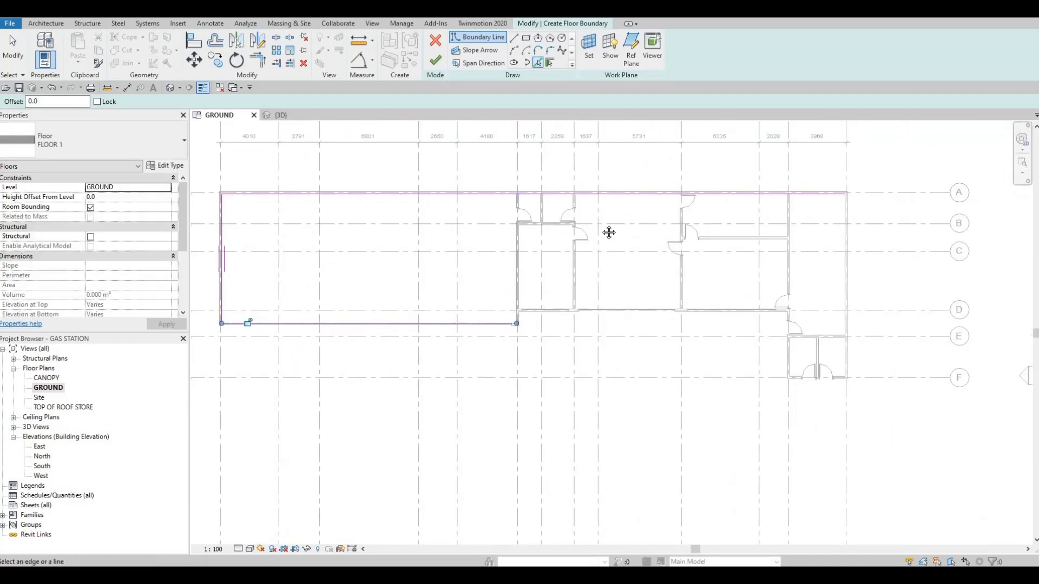
pyautogui.scroll(5, 740, 219)
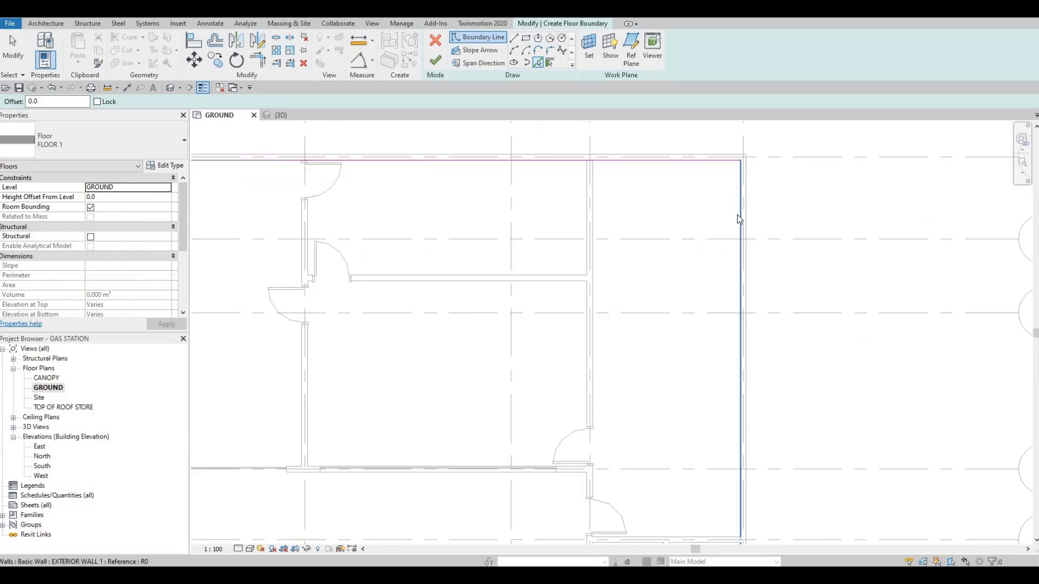
pyautogui.click(699, 234)
# Add floor boundary lines on the inner faces of the two small rooms' outer walls along grids F and 12.
pyautogui.scroll(-4, 714, 325)
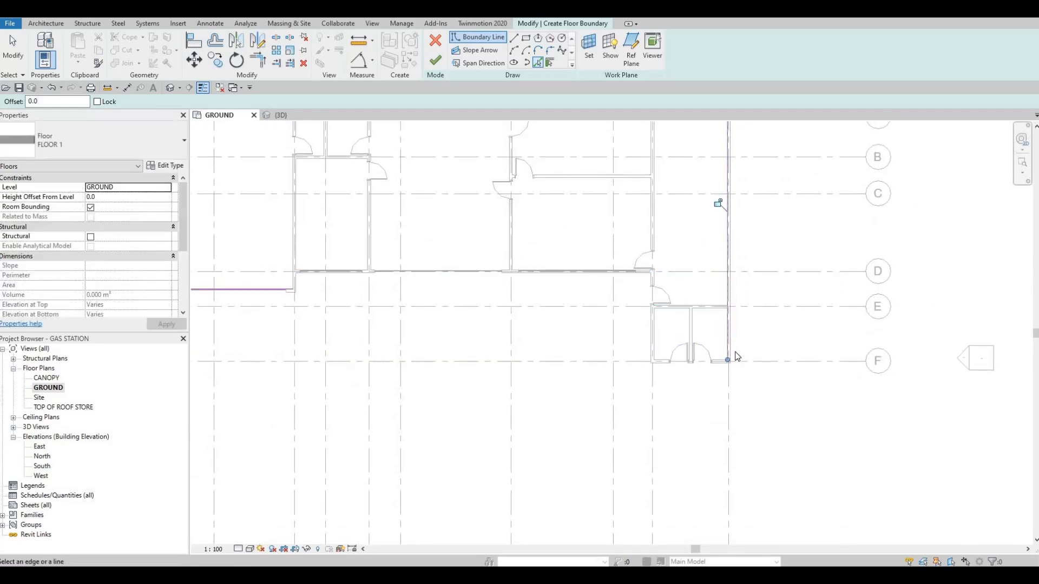
pyautogui.scroll(5, 736, 356)
pyautogui.click(568, 267)
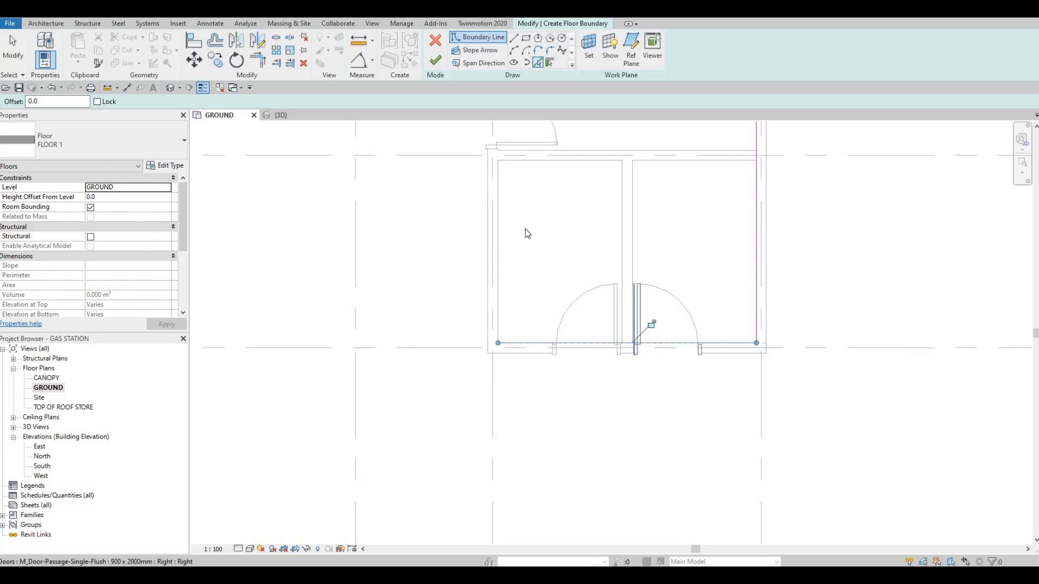
pyautogui.scroll(-1, 523, 232)
pyautogui.click(521, 227)
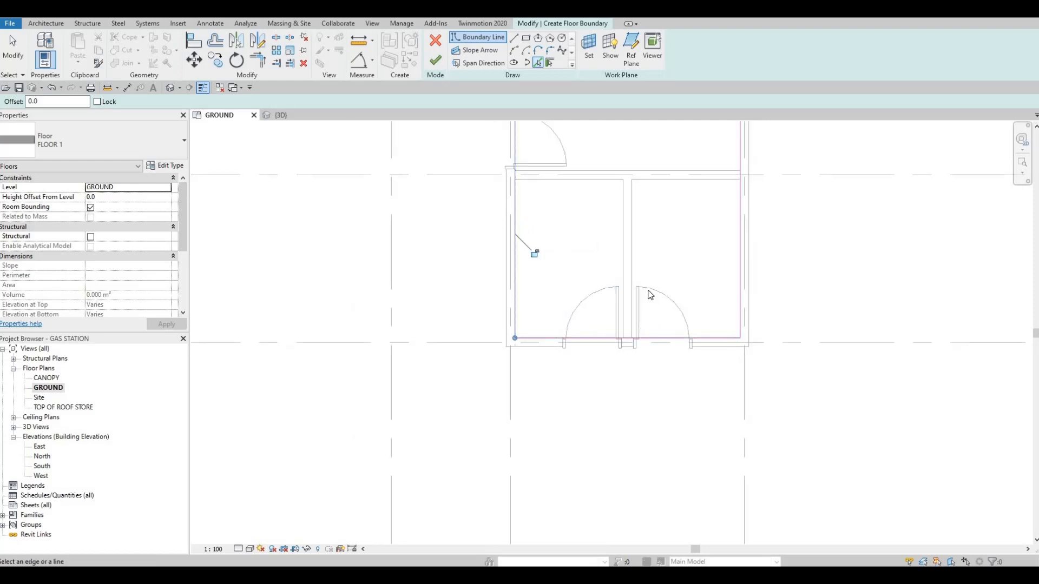
# Pick the edge of the door near the intersection of grids D and 12 as a floor boundary line.
pyautogui.scroll(-3, 524, 230)
pyautogui.moveTo(593, 226); pyautogui.dragTo(735, 304, button='middle')
pyautogui.scroll(5, 638, 224)
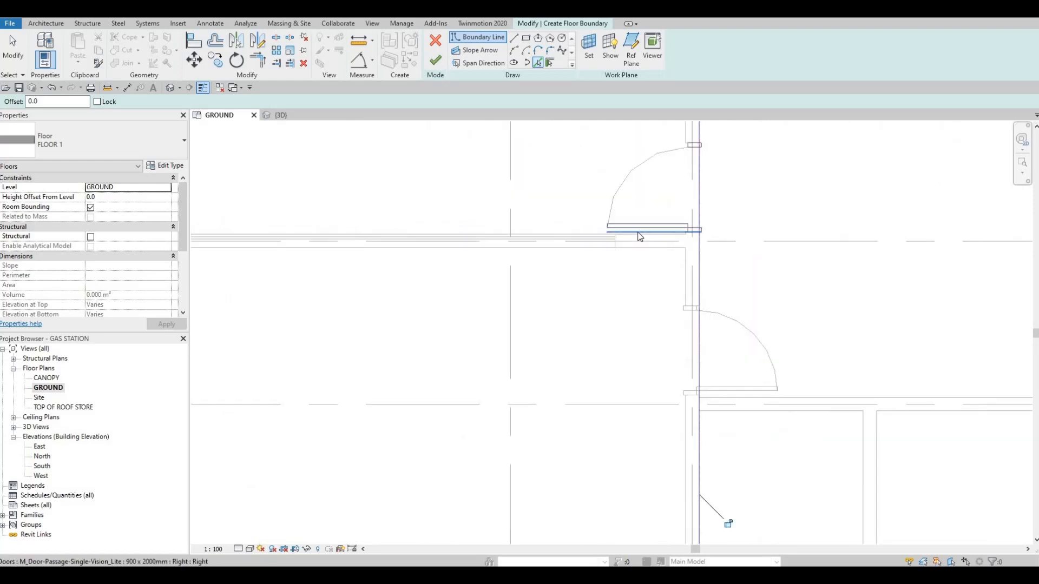
pyautogui.click(637, 240)
# Add a floor boundary line along the large room's inner face of the wall on grid 6.
pyautogui.scroll(-4, 515, 241)
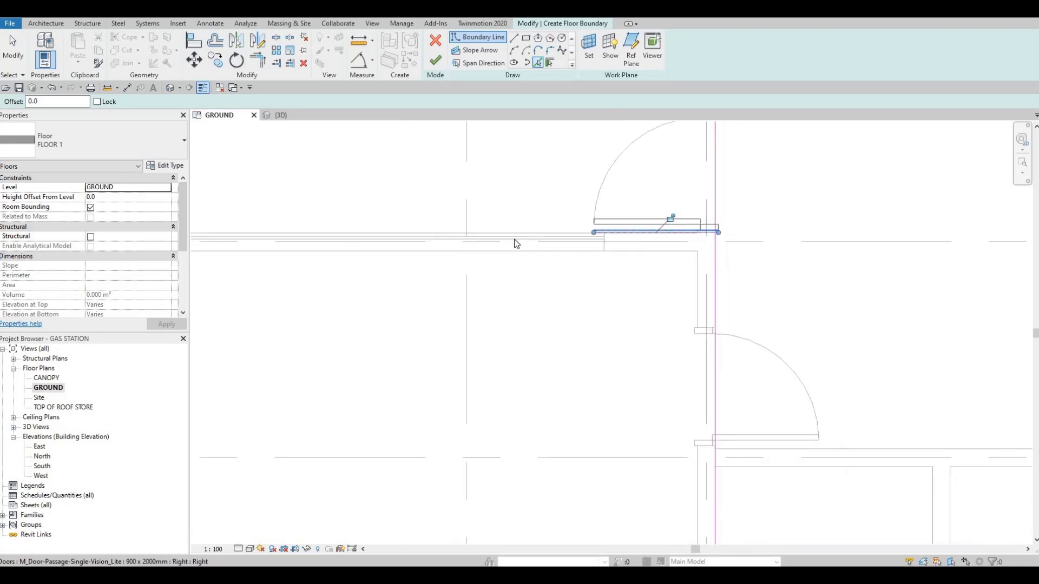
pyautogui.moveTo(555, 275); pyautogui.dragTo(710, 280, button='middle')
pyautogui.scroll(-3, 710, 279)
pyautogui.scroll(13, 554, 271)
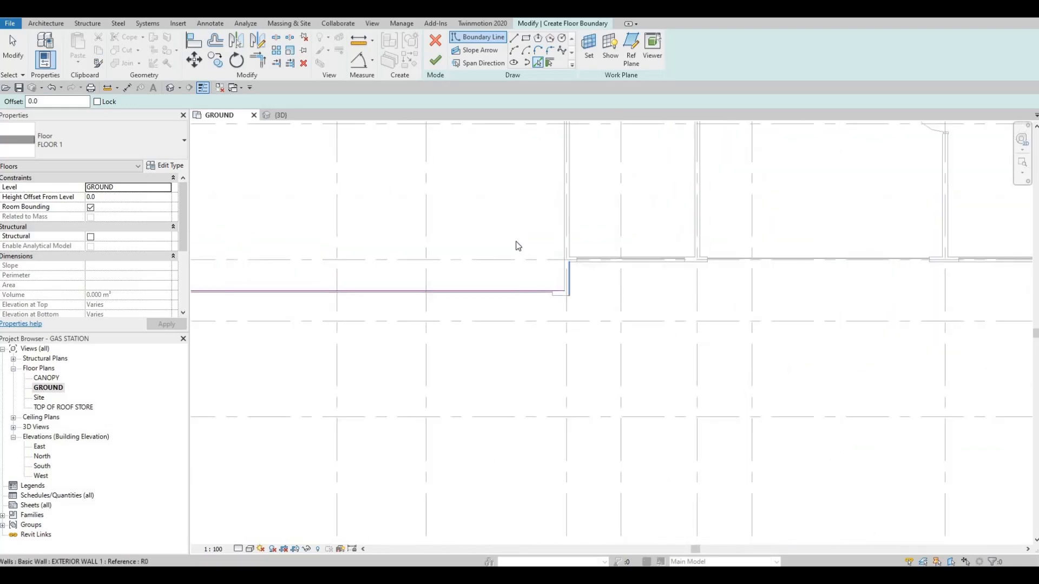
pyautogui.click(479, 256)
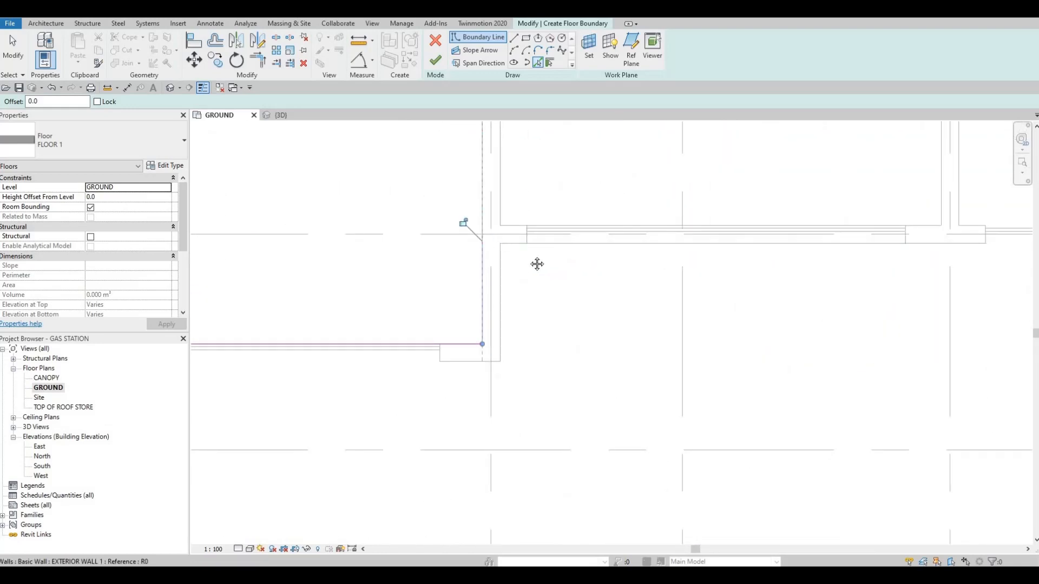
# Trim the floor boundary lines along grids 6 and D to a corner beside the large room.
pyautogui.scroll(-4, 573, 258)
pyautogui.press('Escape')
pyautogui.scroll(-6, 582, 287)
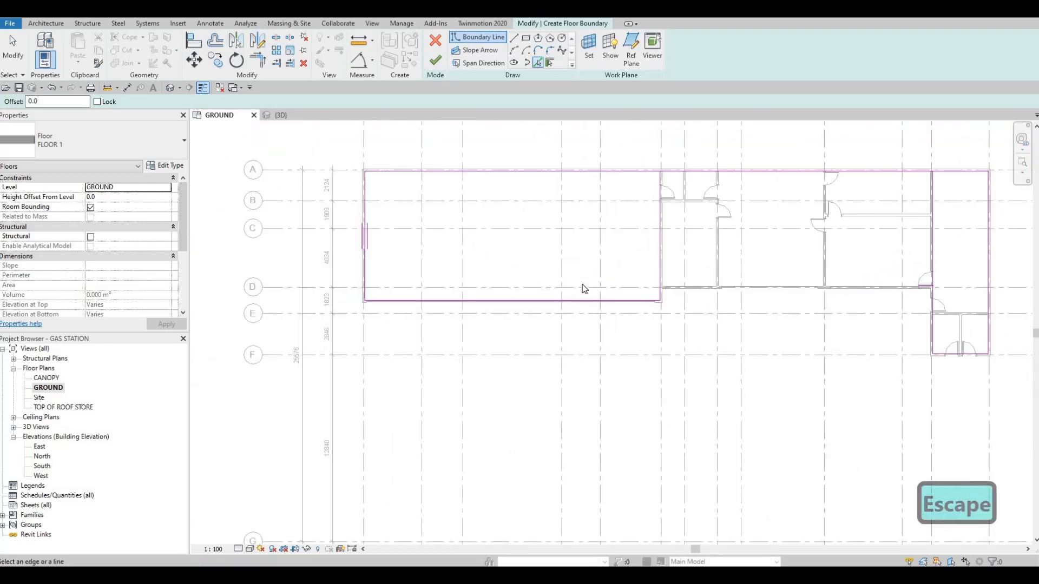
pyautogui.press('t')
pyautogui.press('r')
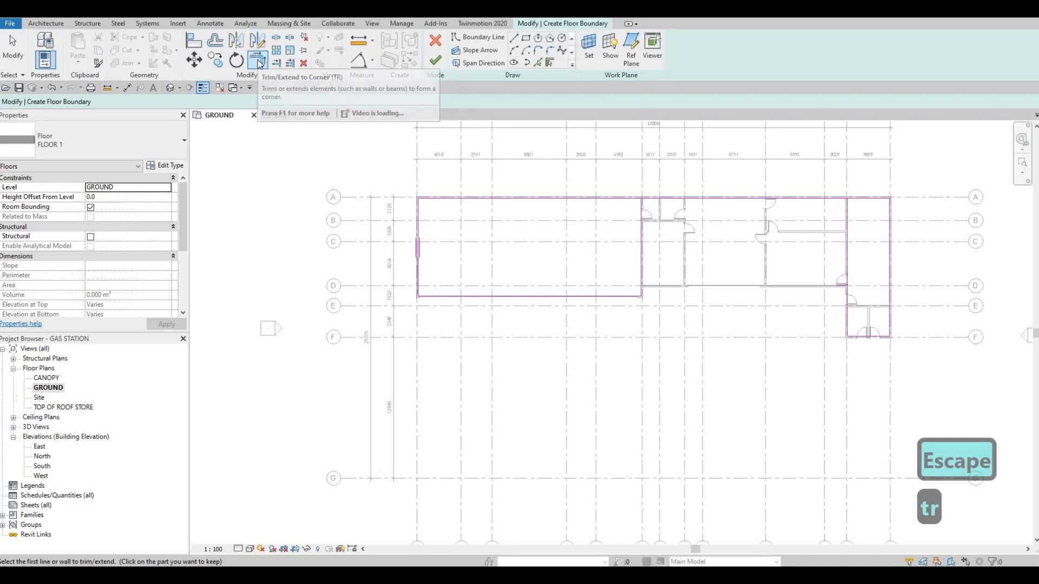
pyautogui.scroll(5, 643, 298)
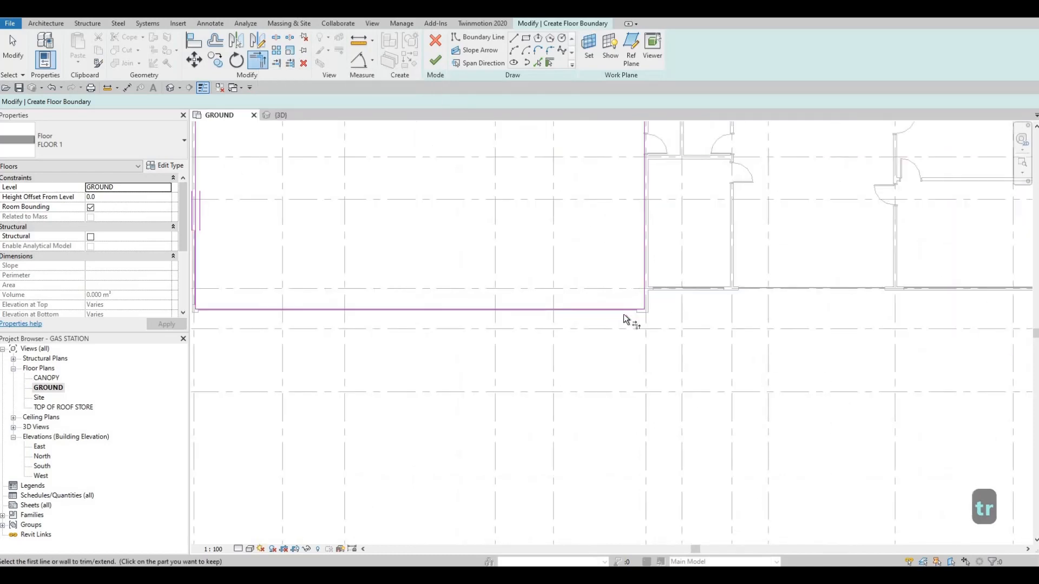
pyautogui.click(656, 289)
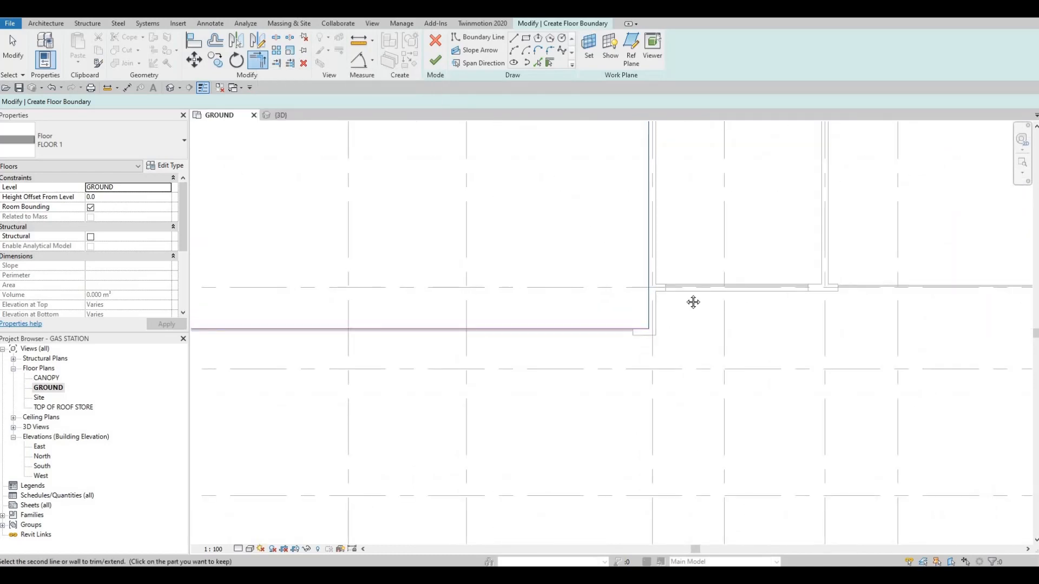
pyautogui.scroll(-3, 746, 295)
pyautogui.scroll(2, 871, 271)
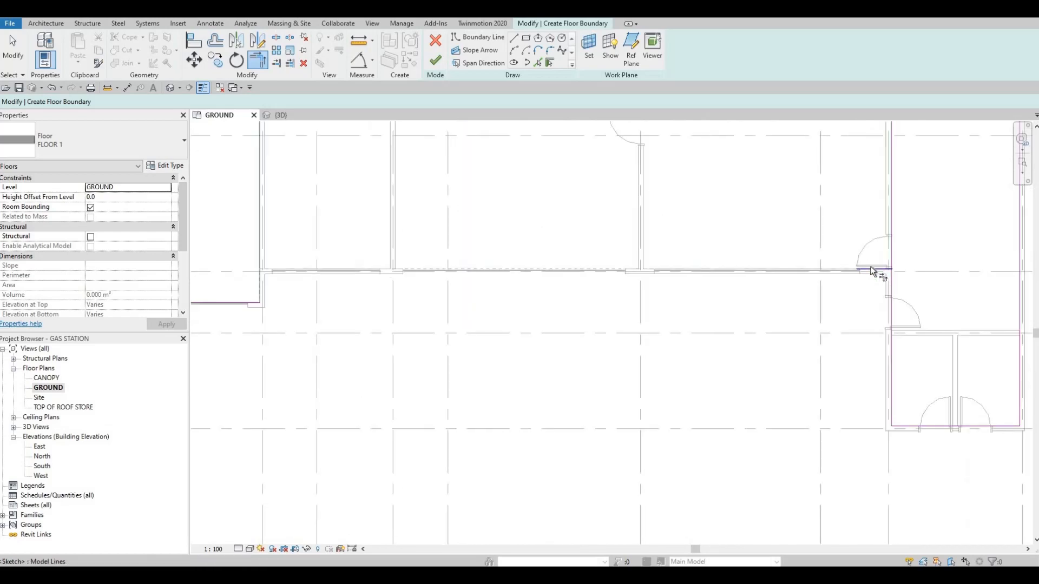
pyautogui.click(716, 278)
pyautogui.scroll(-2, 705, 265)
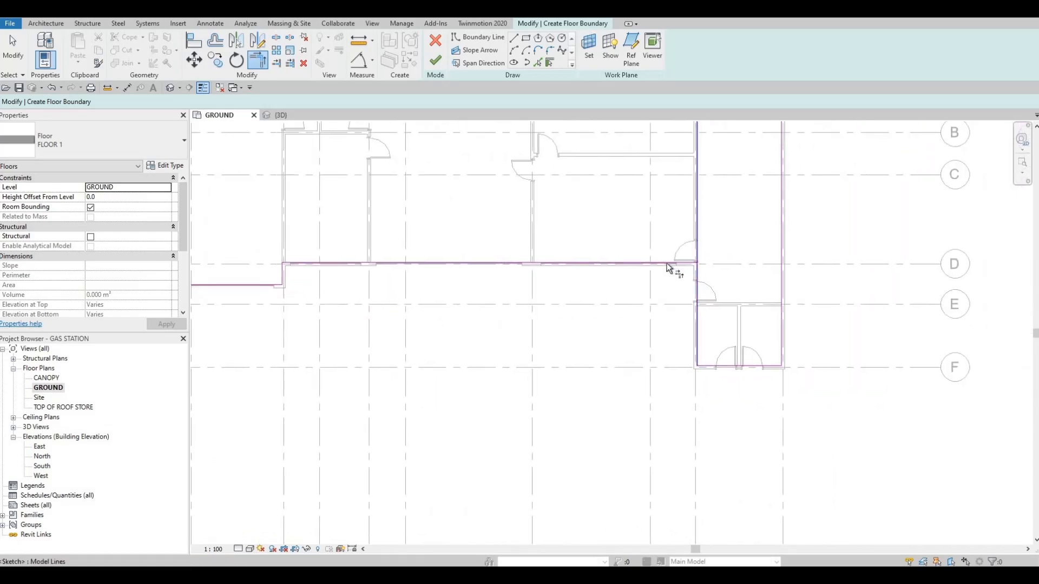
# Trim the floor boundary lines along grids D and 12 to a corner, keeping the part around the two small rooms.
pyautogui.scroll(2, 676, 261)
pyautogui.click(676, 261)
pyautogui.click(703, 376)
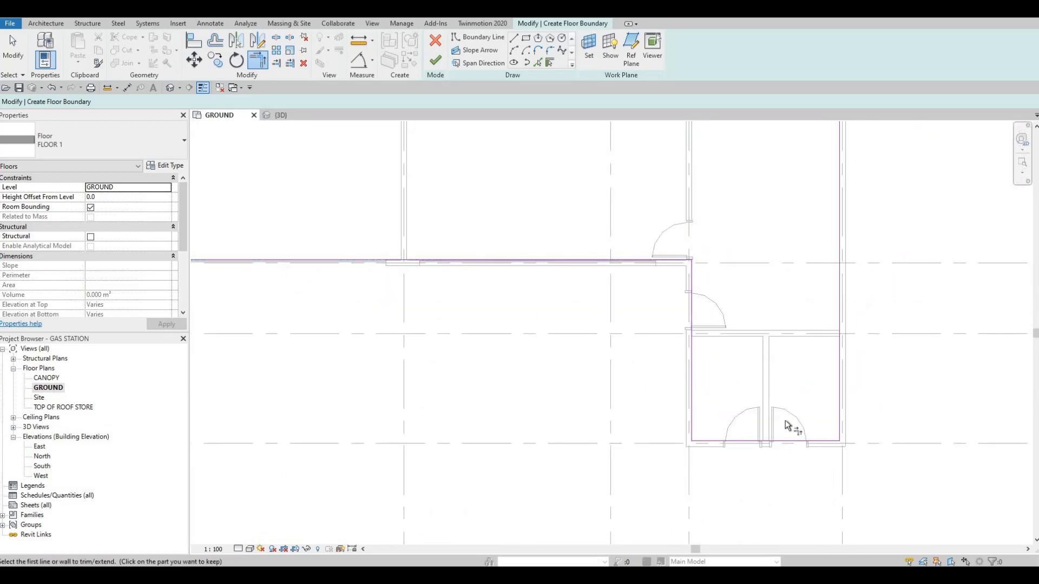
# Finish the floor boundary sketch to create the FLOOR 1 slab and deselect it.
pyautogui.scroll(-3, 763, 320)
pyautogui.moveTo(604, 300); pyautogui.dragTo(707, 405, button='middle')
pyautogui.scroll(-2, 707, 405)
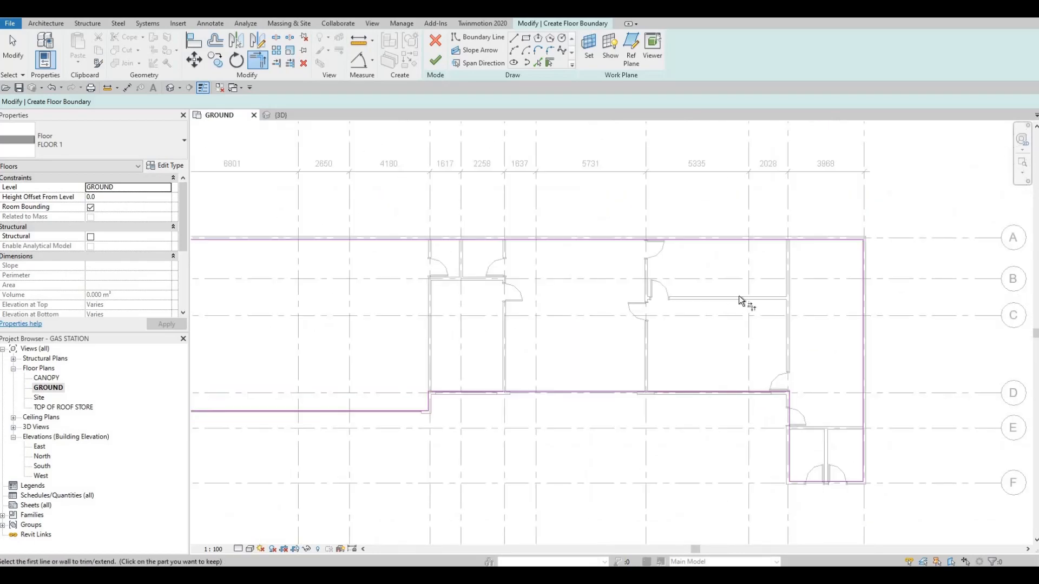
pyautogui.moveTo(689, 313); pyautogui.dragTo(906, 296, button='middle')
pyautogui.moveTo(578, 323); pyautogui.dragTo(721, 270, button='middle')
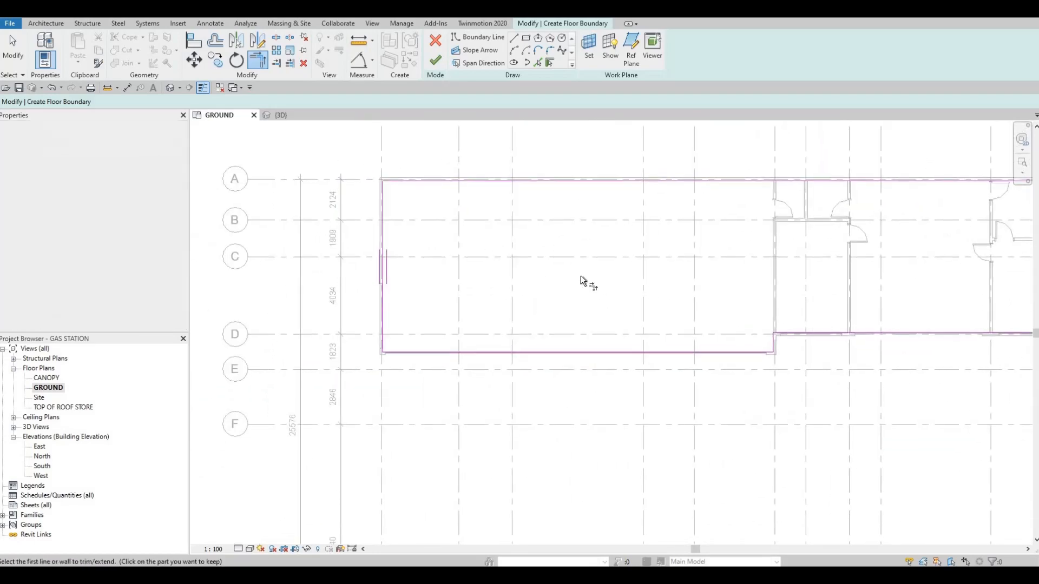
pyautogui.scroll(-1, 580, 275)
pyautogui.moveTo(629, 261); pyautogui.dragTo(522, 262, button='middle')
pyautogui.scroll(-1, 522, 262)
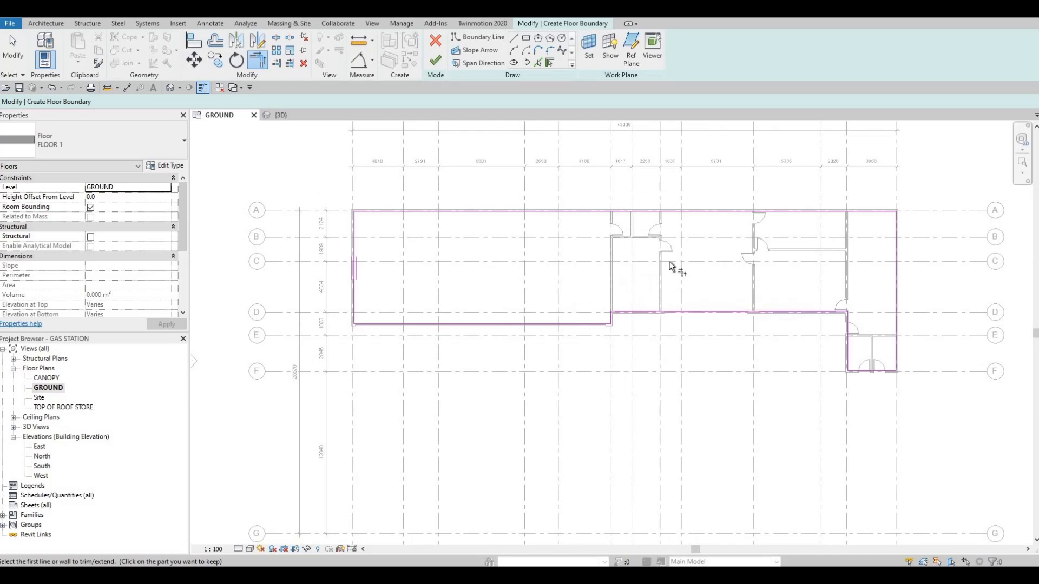
pyautogui.click(435, 60)
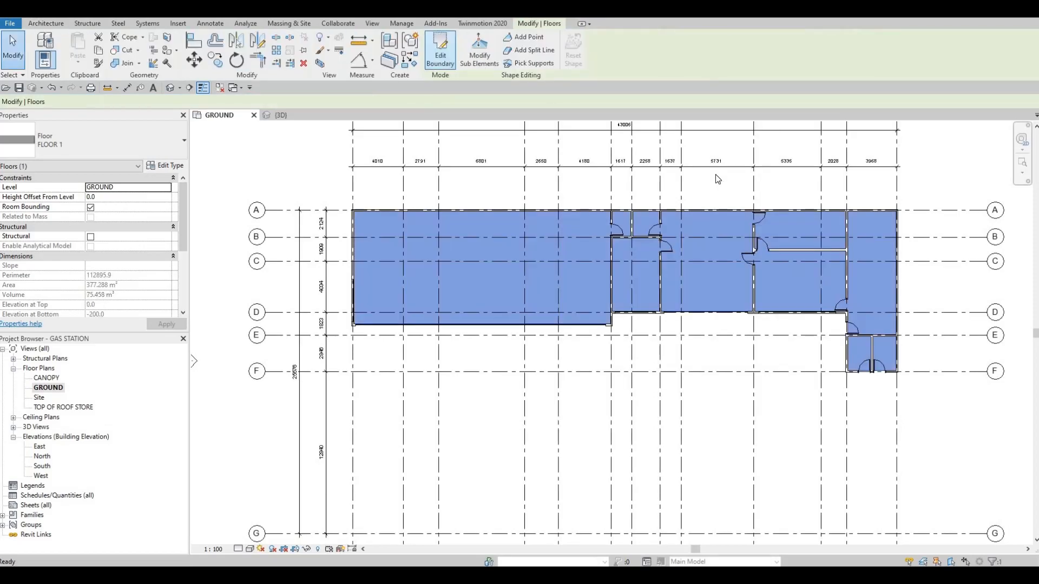
pyautogui.moveTo(549, 236); pyautogui.dragTo(465, 241, button='middle')
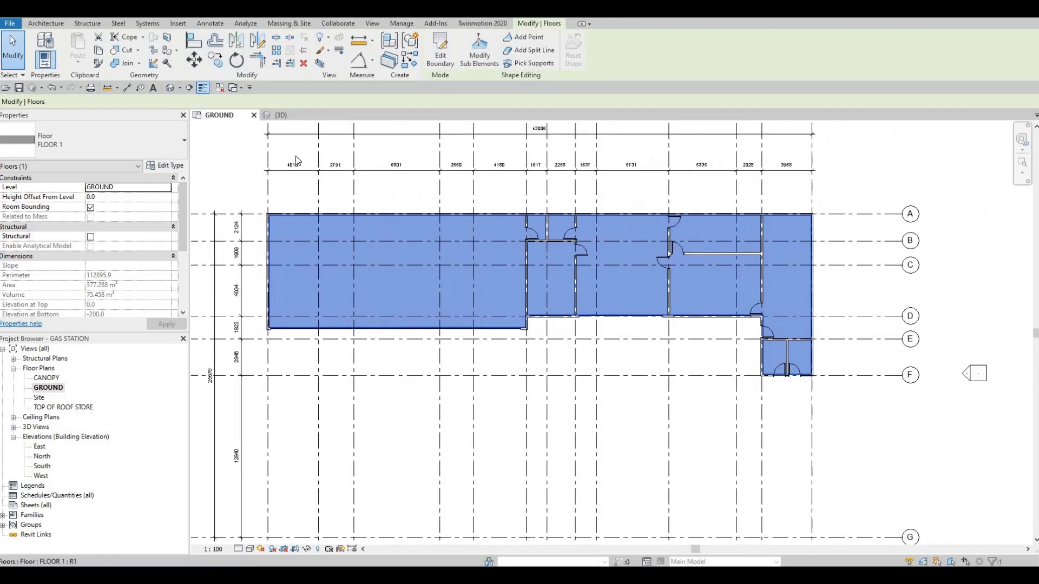
pyautogui.press('Escape')
# Examine in the 3D view how the floor edge meets the store's exterior walls, especially at the large room's corner.
pyautogui.click(282, 115)
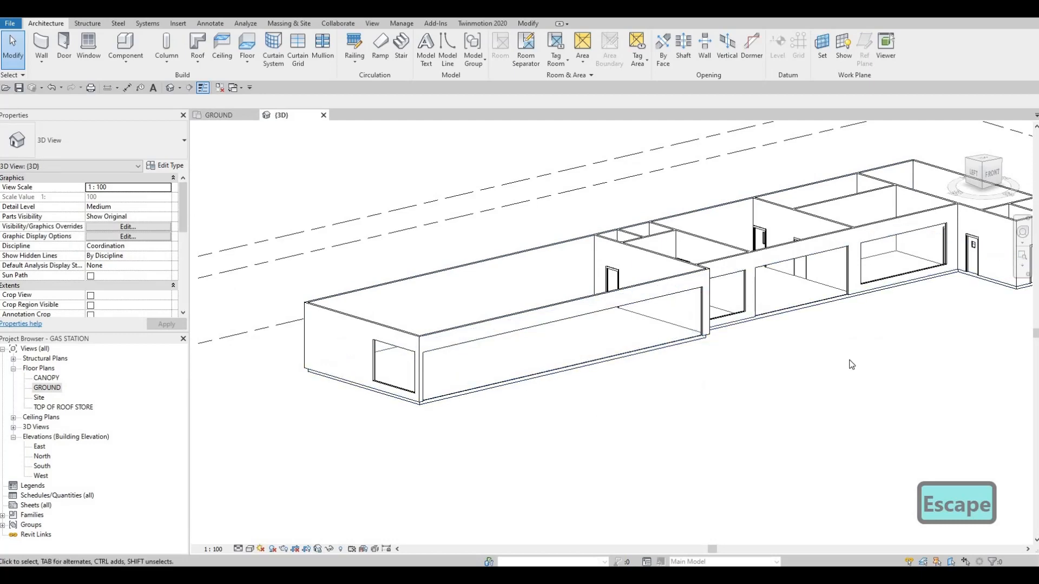
pyautogui.scroll(2, 705, 381)
pyautogui.scroll(-2, 700, 358)
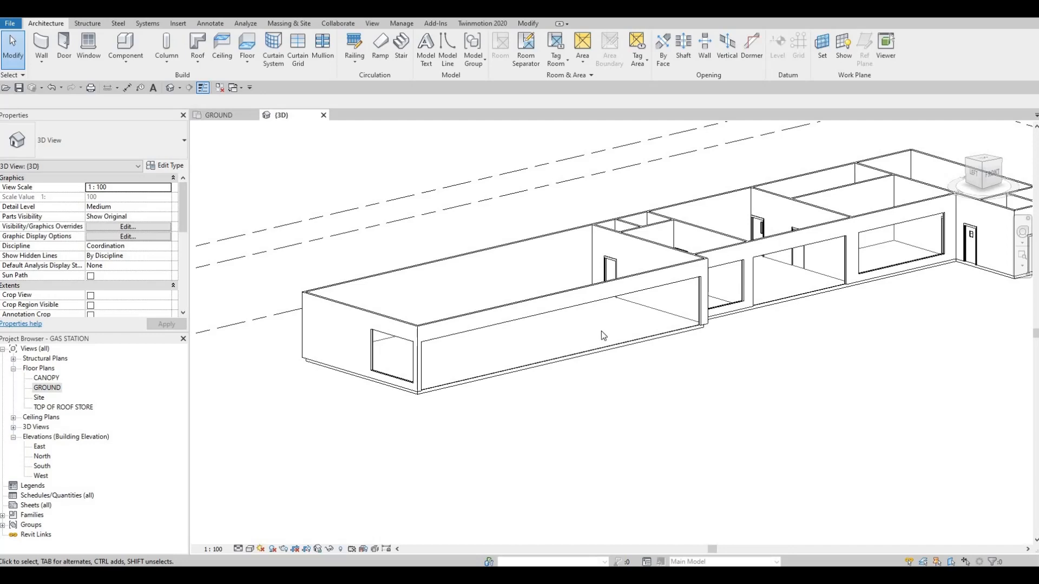
pyautogui.scroll(5, 503, 295)
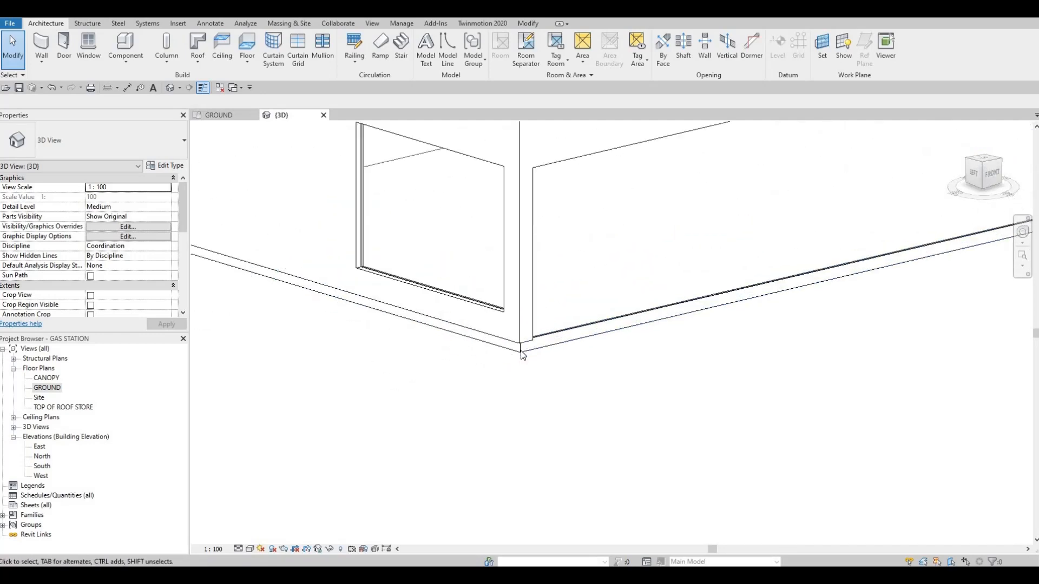
pyautogui.scroll(-2, 579, 352)
pyautogui.moveTo(482, 336)
pyautogui.mouseDown(button='middle')
pyautogui.moveTo(555, 339)
pyautogui.moveTo(498, 339)
pyautogui.mouseUp(button='middle')
pyautogui.scroll(-1, 498, 342)
pyautogui.scroll(-5, 498, 342)
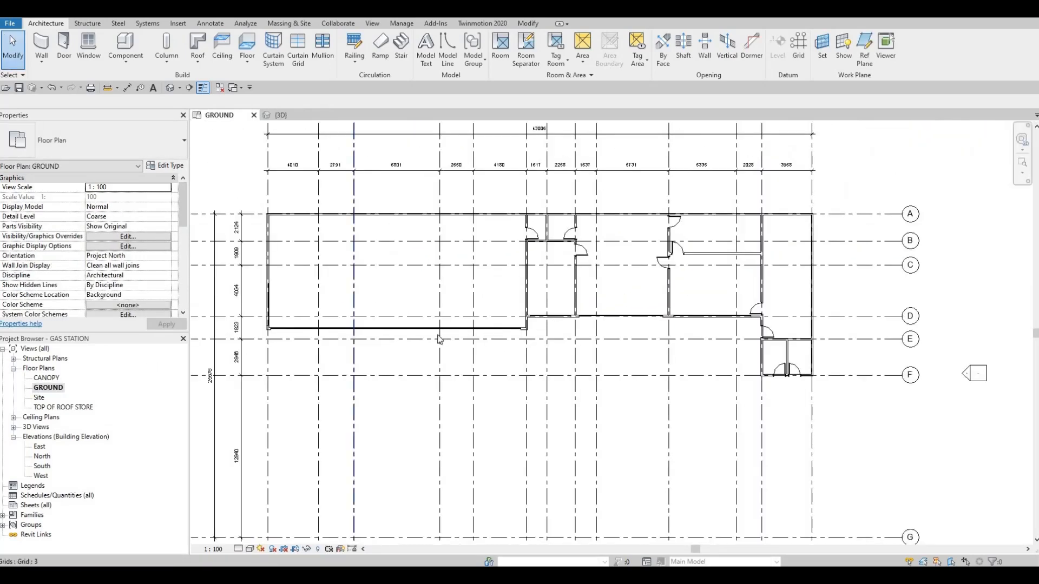
# Open the store floor's boundary for editing in the GROUND floor plan.
pyautogui.scroll(-1, 439, 338)
pyautogui.moveTo(438, 339); pyautogui.dragTo(591, 324, button='middle')
pyautogui.scroll(2, 476, 290)
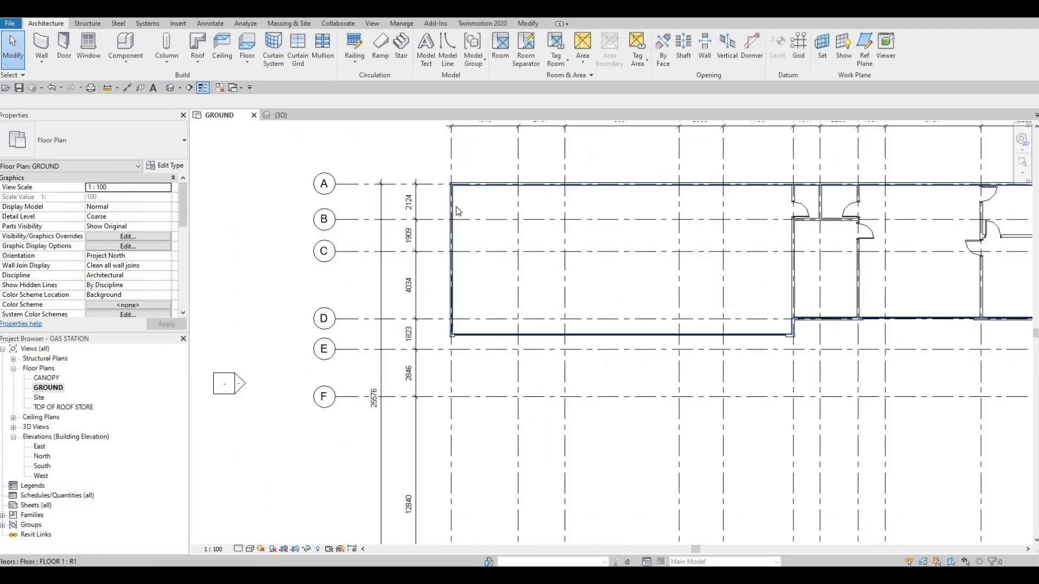
pyautogui.click(486, 235)
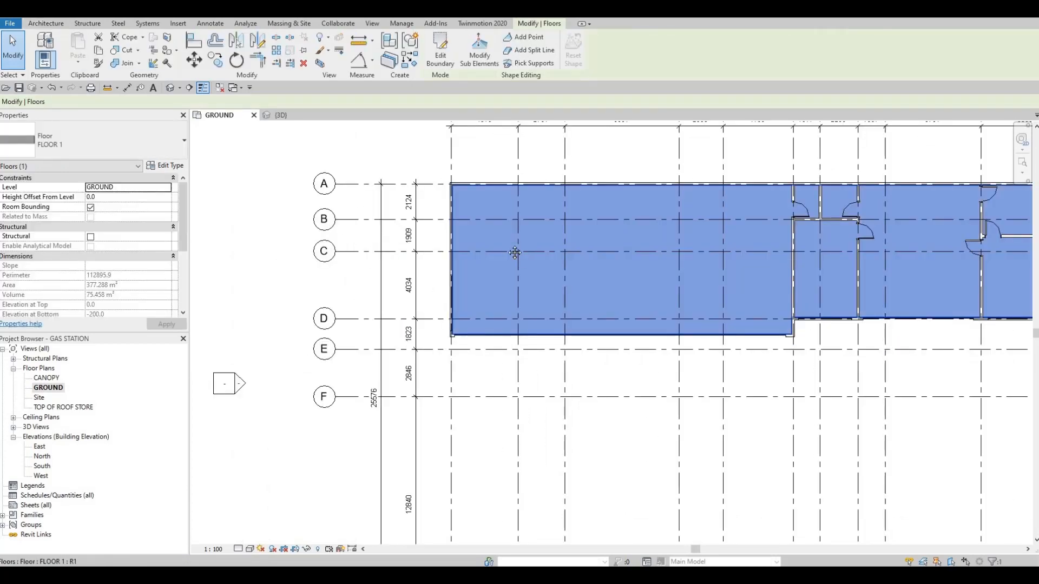
pyautogui.scroll(-2, 484, 232)
pyautogui.moveTo(452, 257); pyautogui.dragTo(454, 249, button='middle')
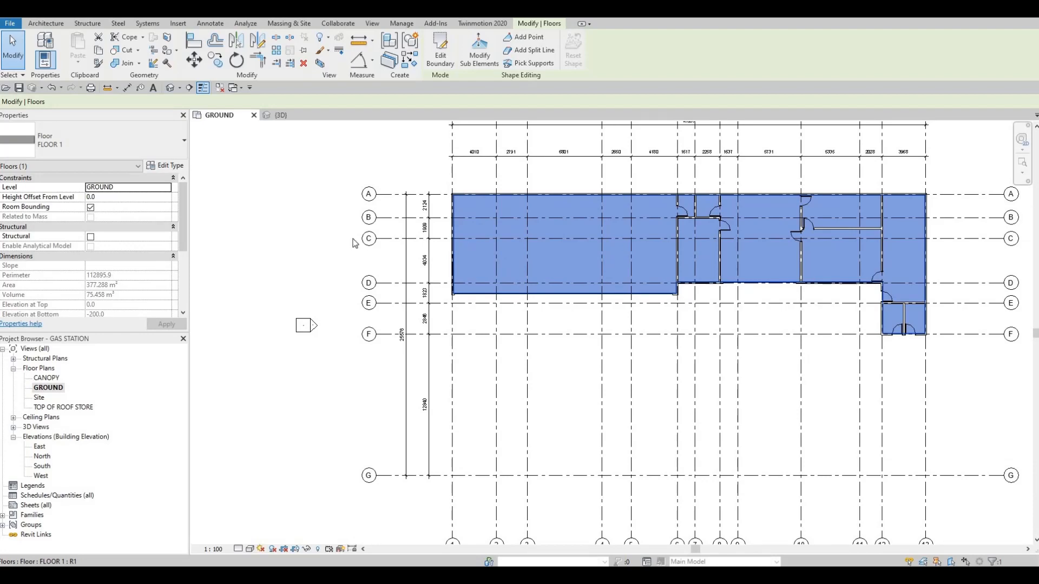
pyautogui.click(441, 60)
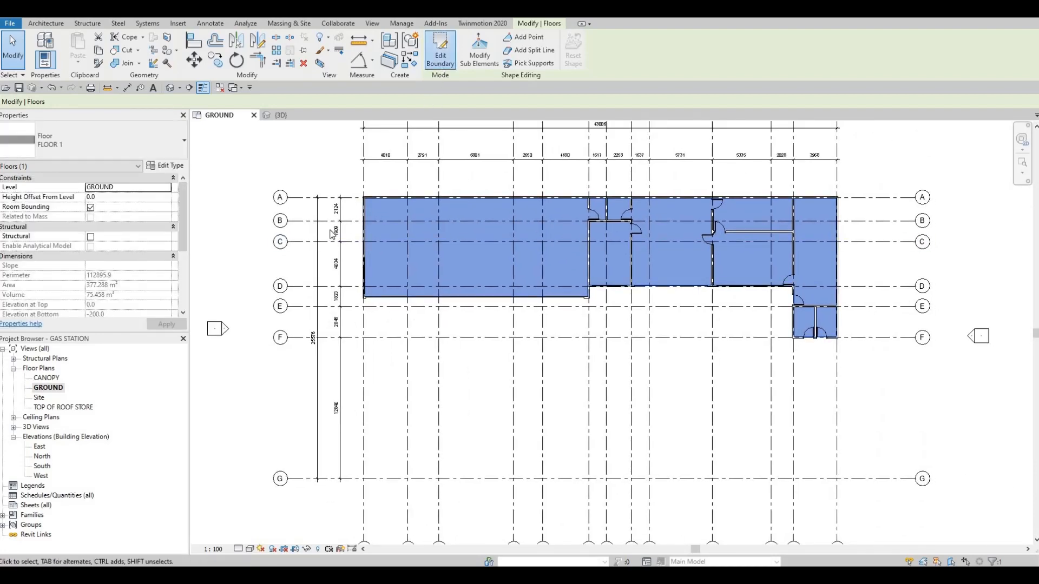
# Align the floor boundary lines along grids 1 and A with the outer faces of the exterior walls.
pyautogui.scroll(4, 375, 208)
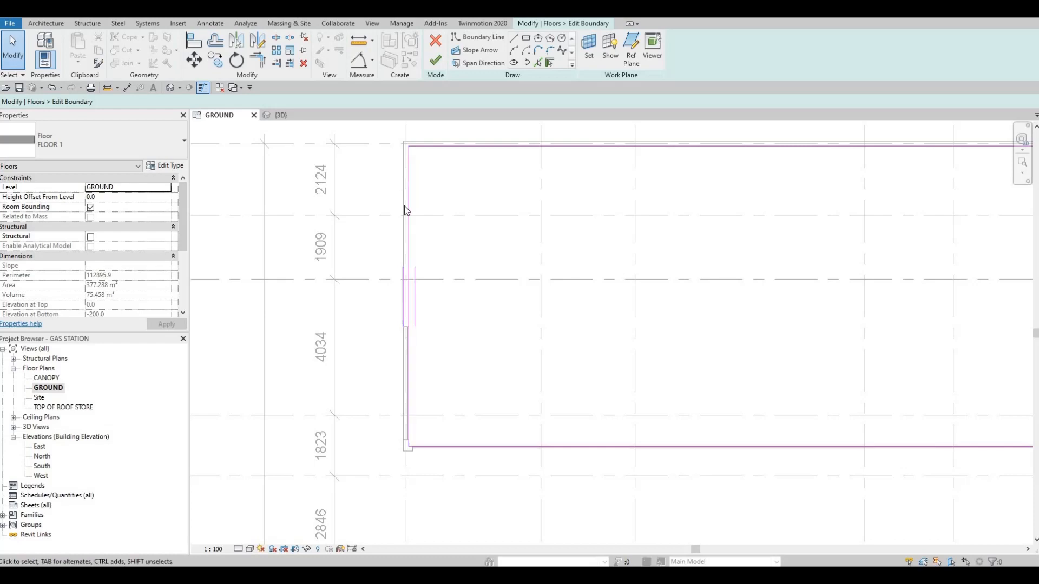
pyautogui.press('a')
pyautogui.press('l')
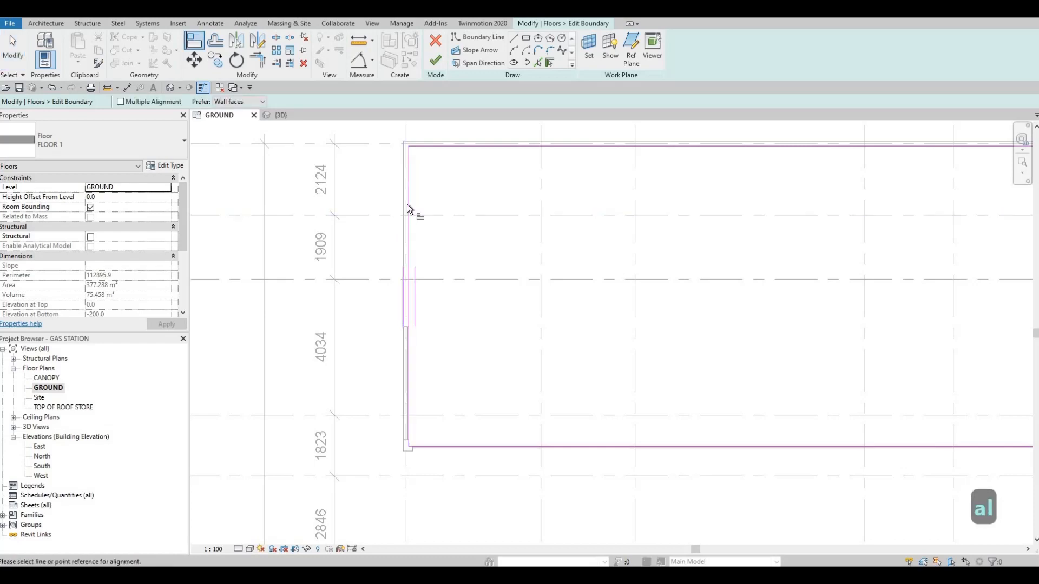
pyautogui.click(411, 198)
pyautogui.click(409, 184)
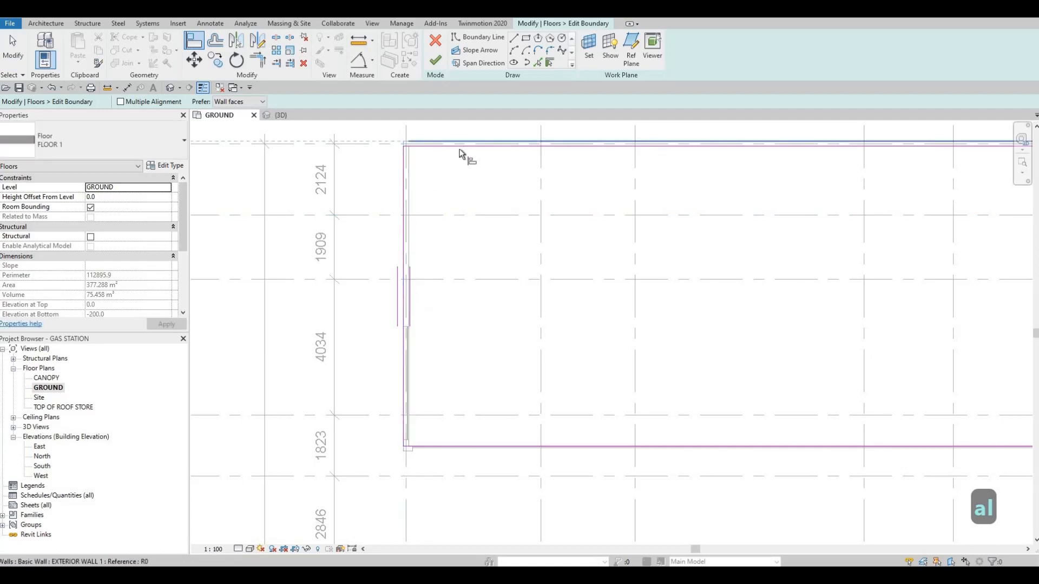
pyautogui.click(460, 142)
pyautogui.click(460, 146)
# Align the large room's boundary line between grids D and E, plus those along grids 6 and D, with the outer wall faces.
pyautogui.scroll(-2, 588, 278)
pyautogui.scroll(3, 747, 297)
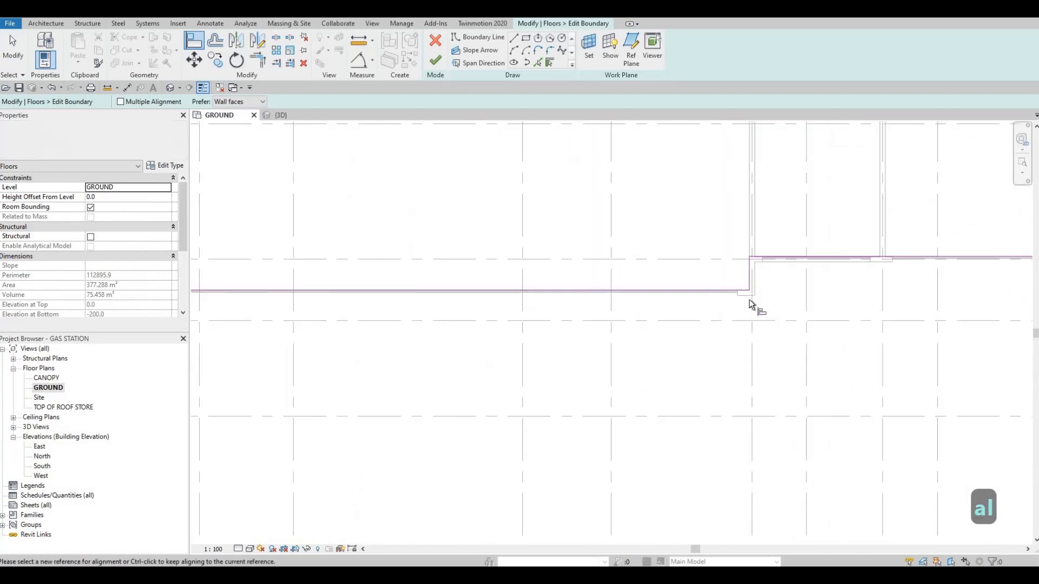
pyautogui.click(754, 295)
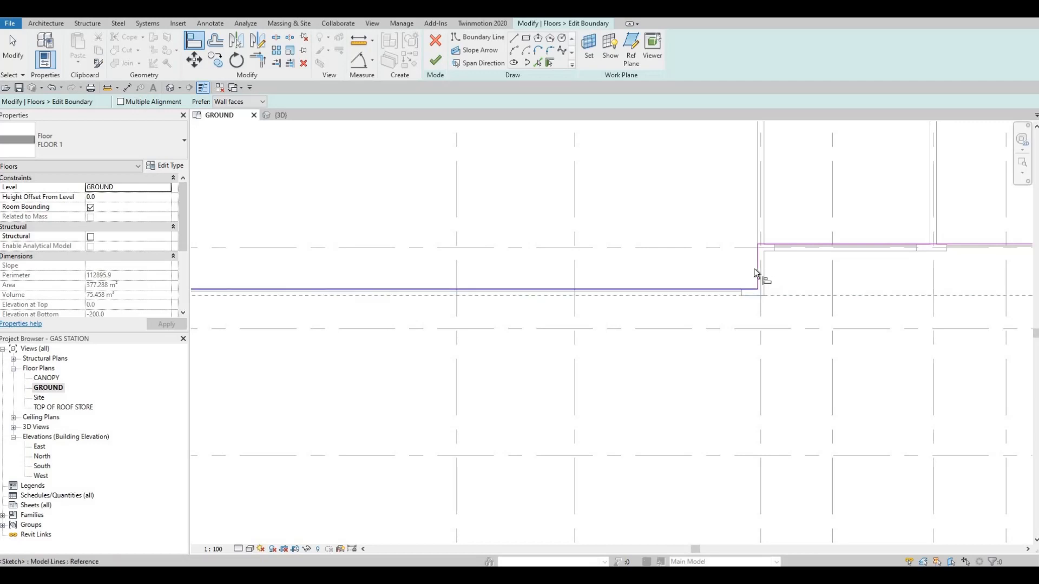
pyautogui.click(757, 291)
pyautogui.click(760, 265)
pyautogui.click(767, 248)
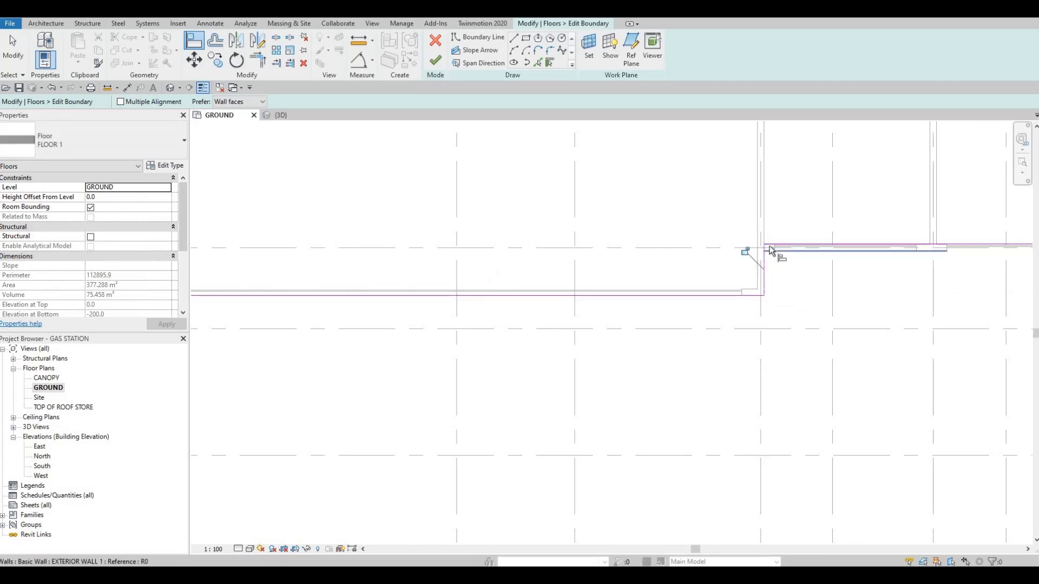
pyautogui.click(769, 249)
pyautogui.click(763, 245)
# Align the floor boundary lines along grids 12, F and 13 with the outer wall faces around the two small rooms.
pyautogui.scroll(-2, 617, 268)
pyautogui.scroll(-3, 800, 293)
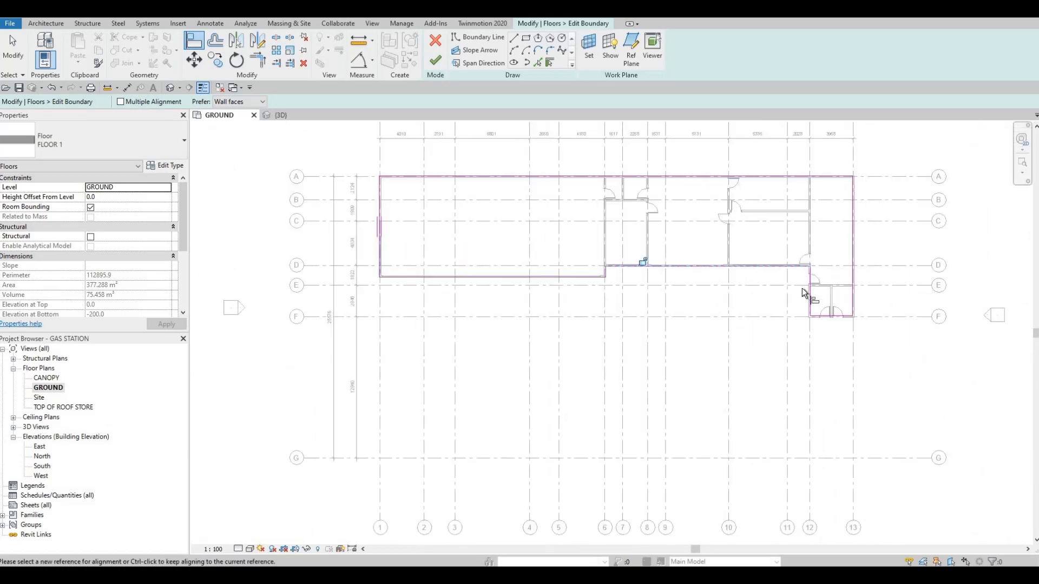
pyautogui.scroll(3, 801, 295)
pyautogui.click(805, 298)
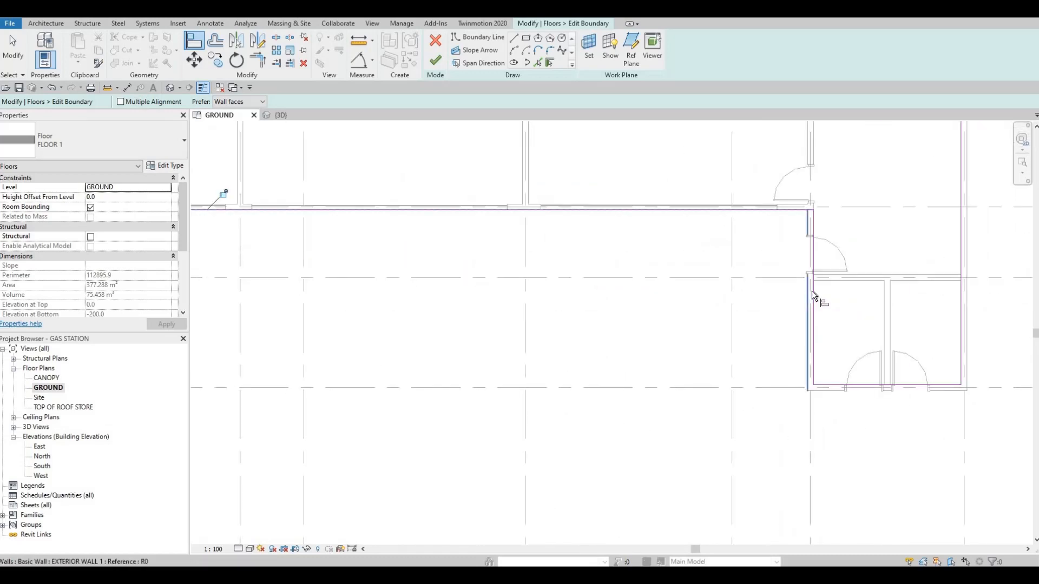
pyautogui.click(827, 390)
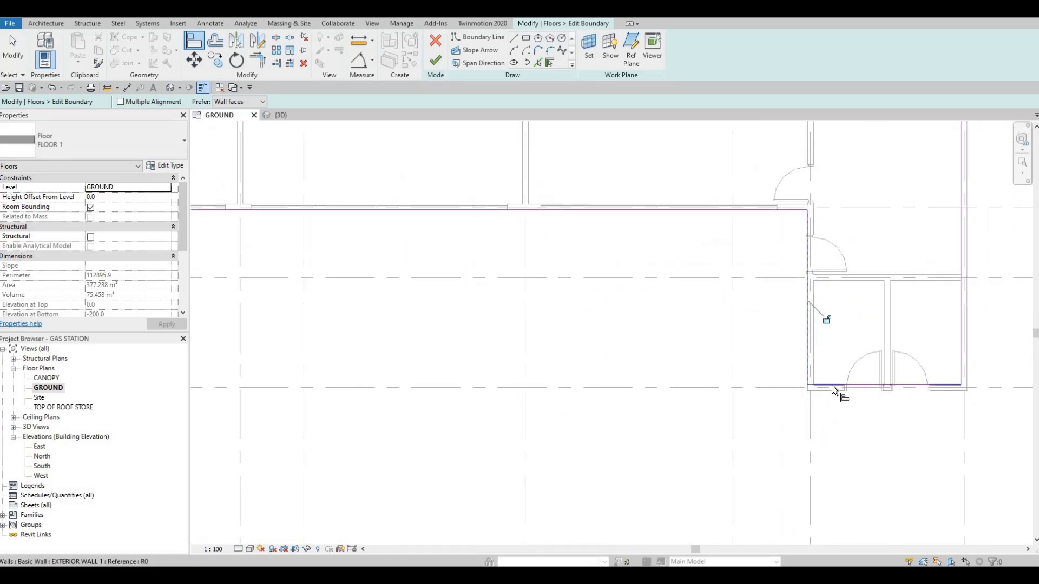
pyautogui.click(832, 385)
pyautogui.moveTo(901, 358); pyautogui.dragTo(792, 405, button='middle')
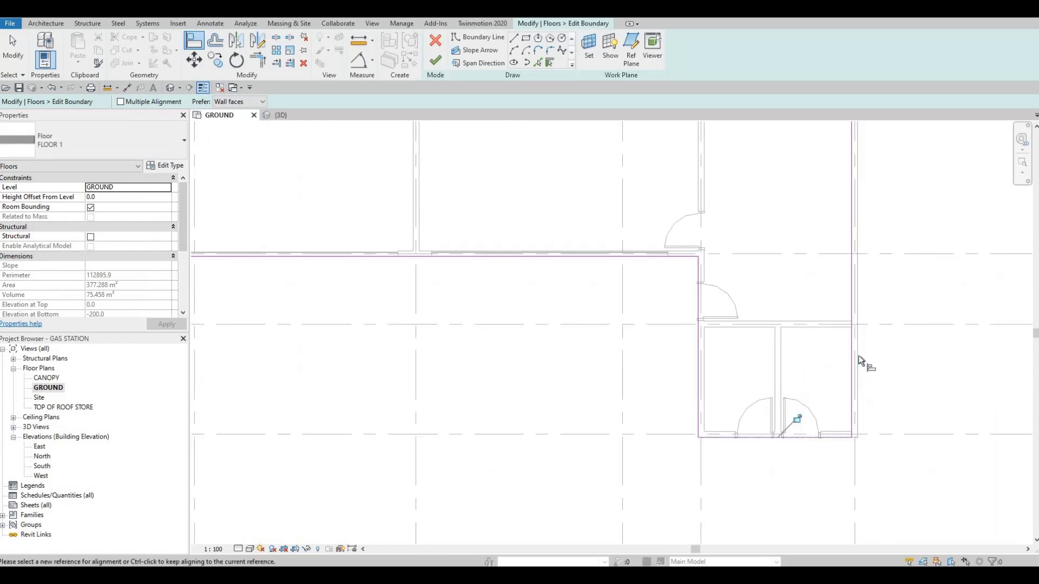
pyautogui.click(857, 354)
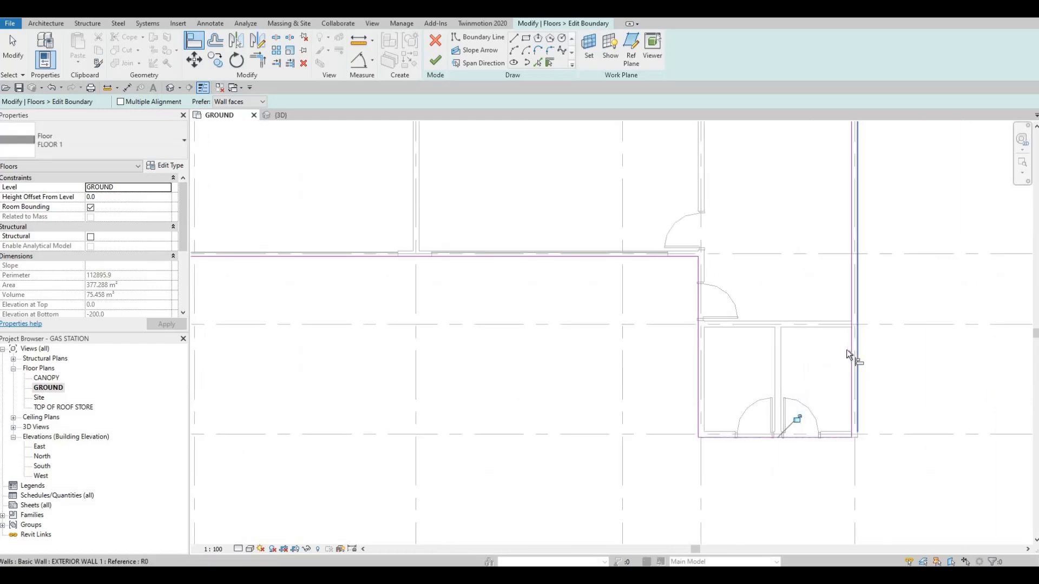
pyautogui.click(854, 264)
# Check the realigned outline along the exterior walls and finish editing the floor boundary.
pyautogui.scroll(-4, 849, 365)
pyautogui.moveTo(835, 157); pyautogui.dragTo(836, 279, button='middle')
pyautogui.scroll(-3, 837, 278)
pyautogui.scroll(3, 828, 216)
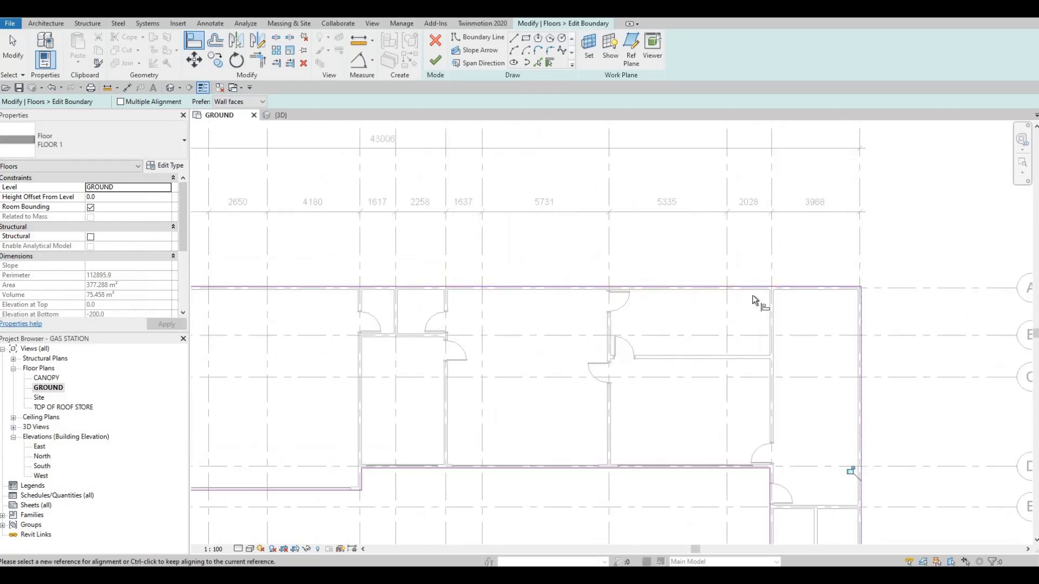
pyautogui.scroll(4, 835, 280)
pyautogui.scroll(-4, 806, 276)
pyautogui.moveTo(528, 263); pyautogui.dragTo(762, 256, button='middle')
pyautogui.scroll(-3, 762, 256)
pyautogui.moveTo(419, 222); pyautogui.dragTo(459, 187, button='middle')
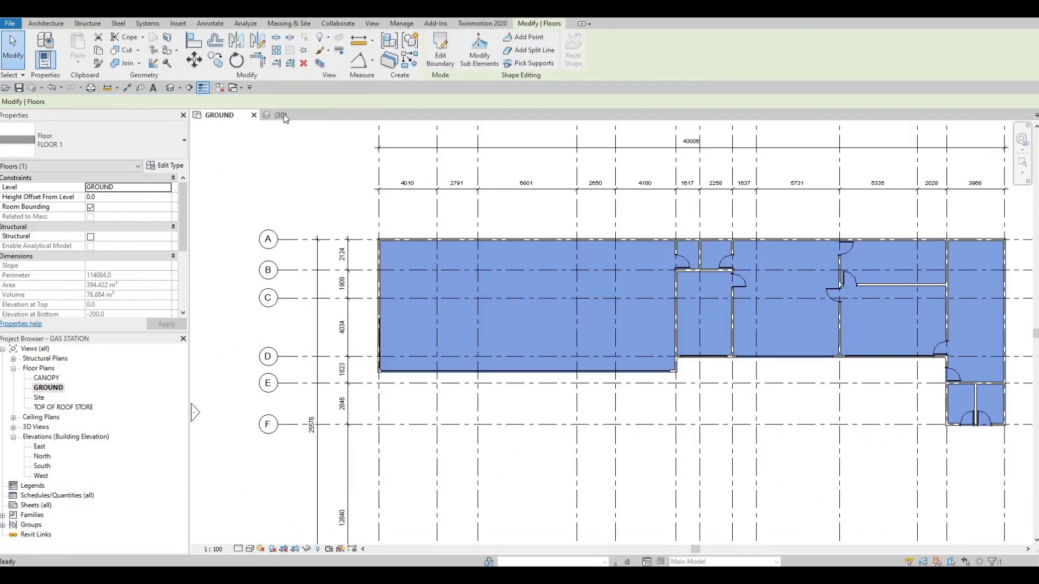
# Examine the floor edge against the exterior walls in the 3D view with nothing selected.
pyautogui.click(280, 115)
pyautogui.press('Escape')
pyautogui.press('Escape')
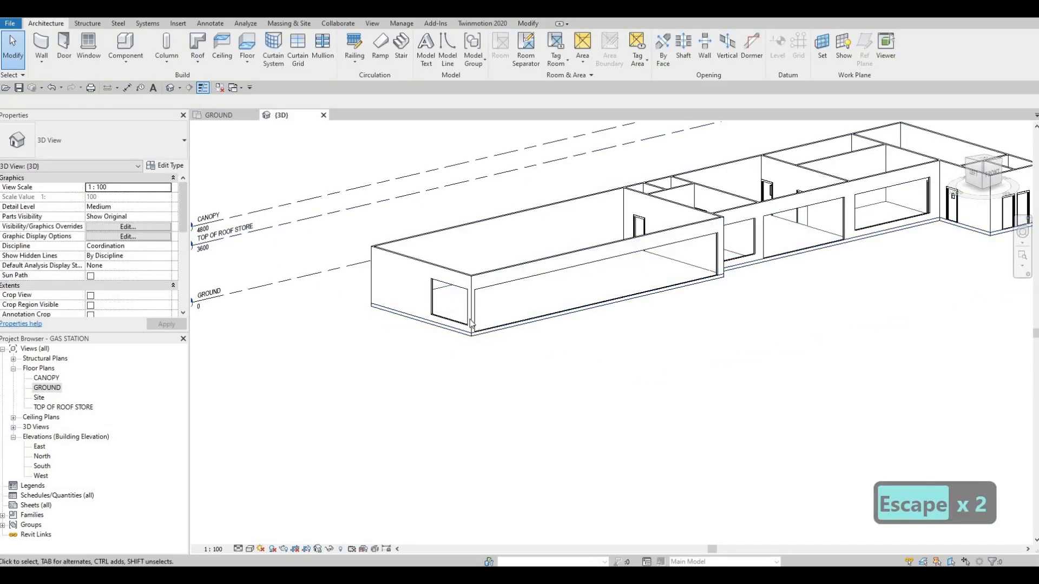
pyautogui.moveTo(240, 327); pyautogui.dragTo(201, 322, button='middle')
pyautogui.scroll(-1, 201, 321)
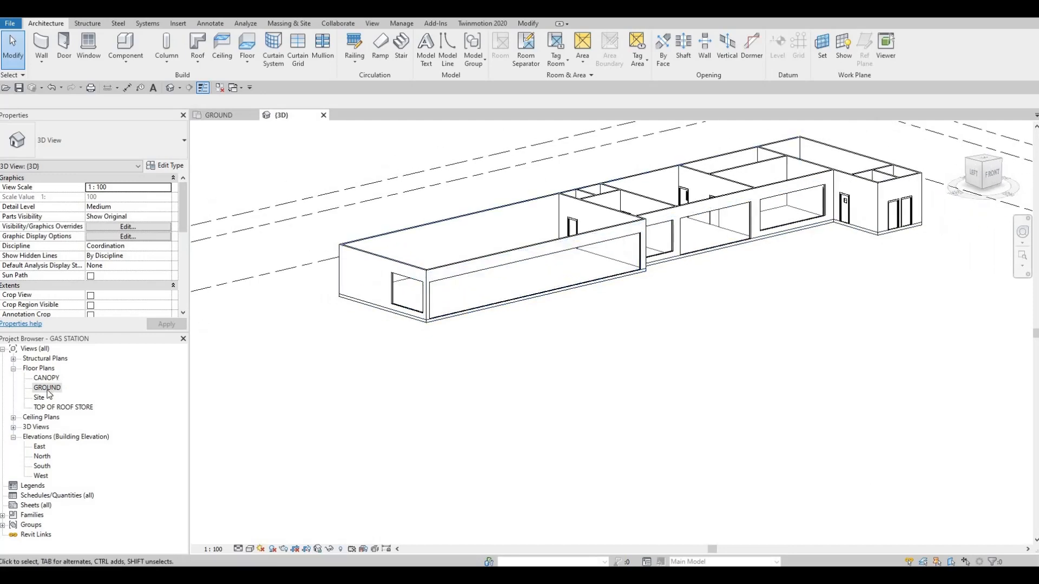
# Open the GROUND floor plan and start a footprint roof with GROUND as its base level.
pyautogui.doubleClick(47, 389)
pyautogui.scroll(-3, 498, 303)
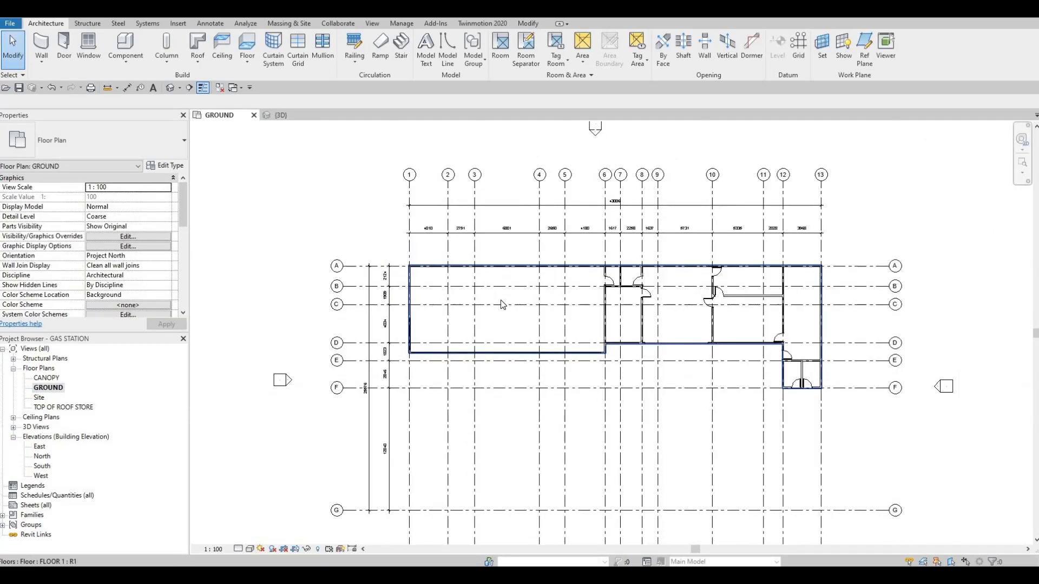
pyautogui.scroll(3, 449, 268)
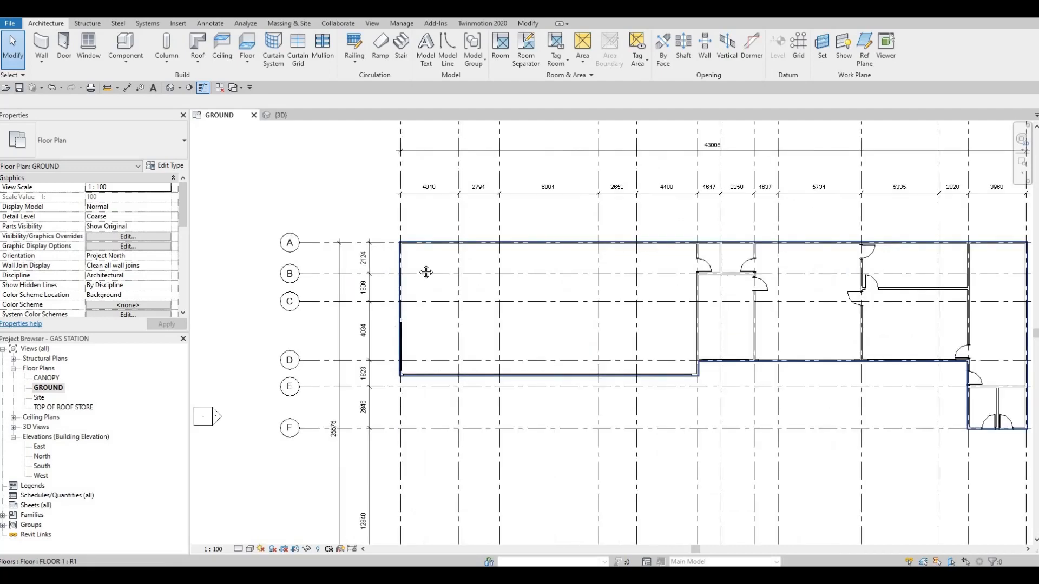
pyautogui.scroll(-4, 428, 287)
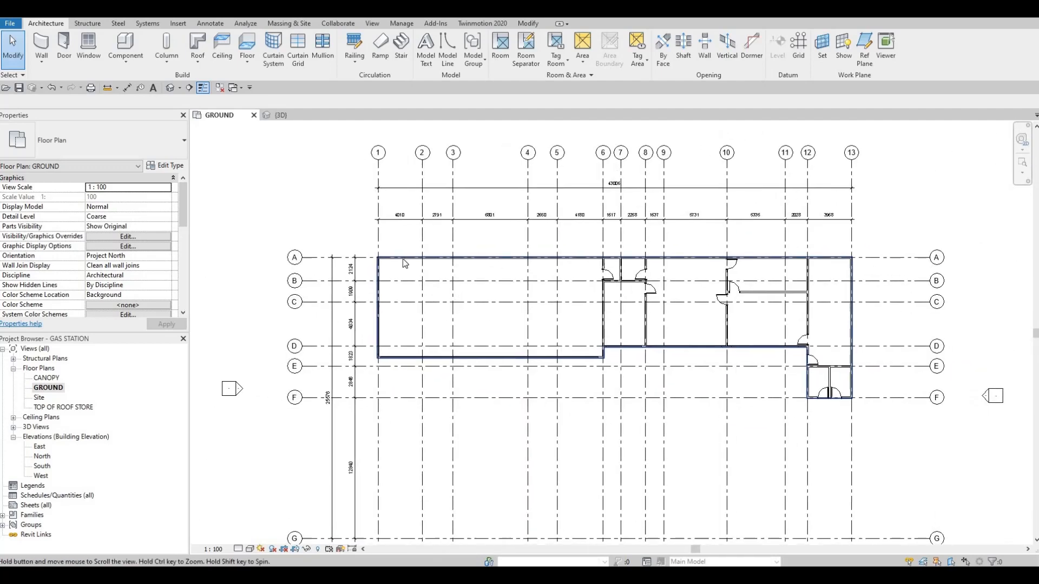
pyautogui.moveTo(287, 199); pyautogui.dragTo(294, 180, button='middle')
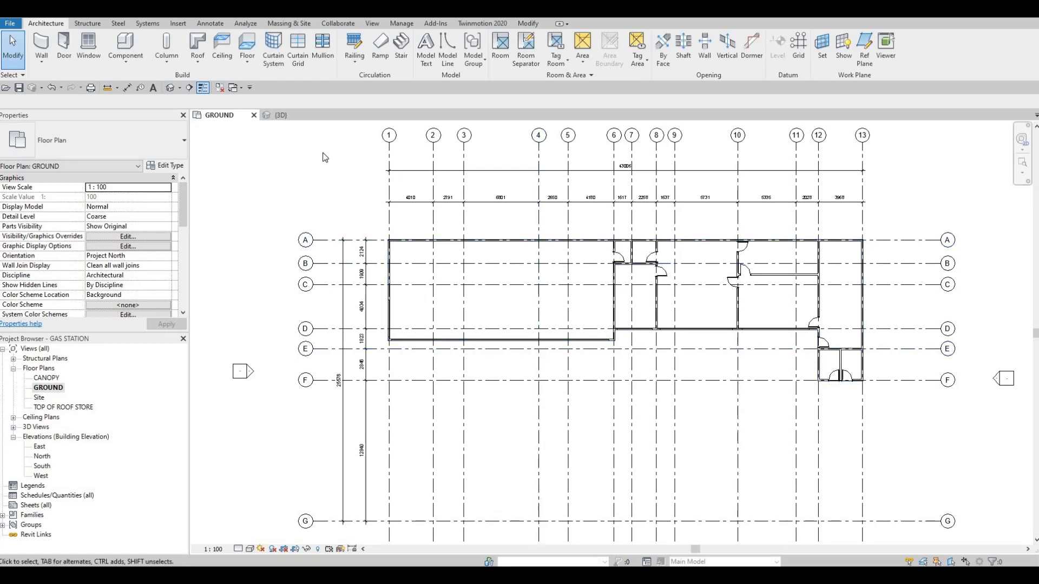
pyautogui.click(198, 44)
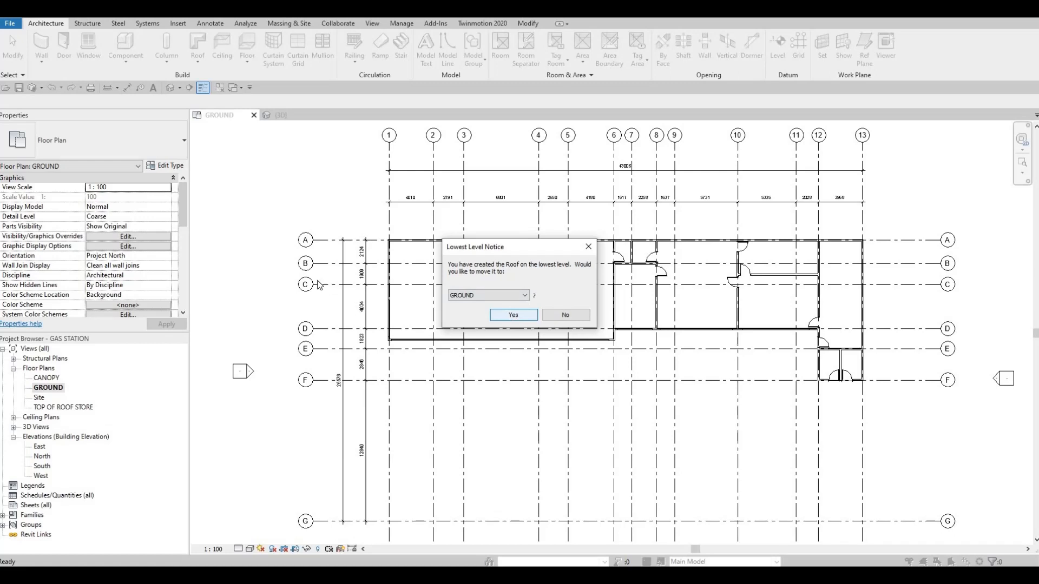
pyautogui.click(514, 316)
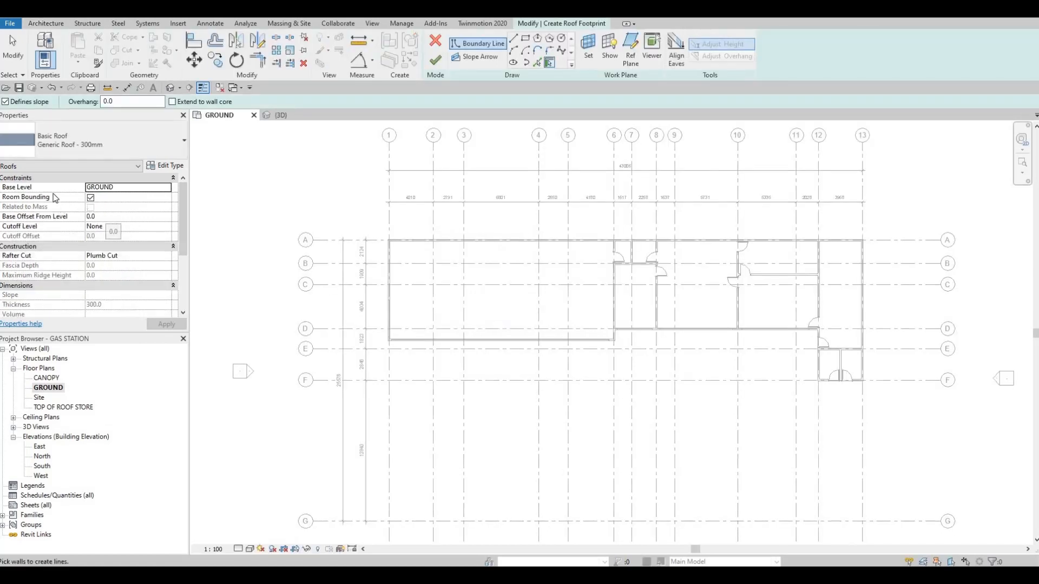
# Duplicate the Generic Roof - 300mm type as ROOF 1 and set its structure layer thickness to 200 mm.
pyautogui.click(173, 166)
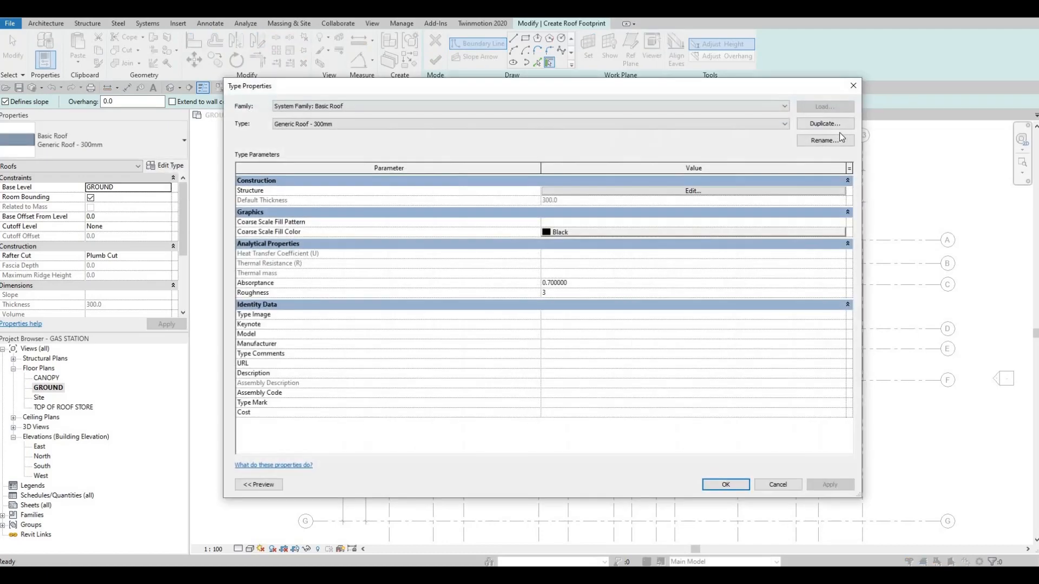
pyautogui.click(830, 124)
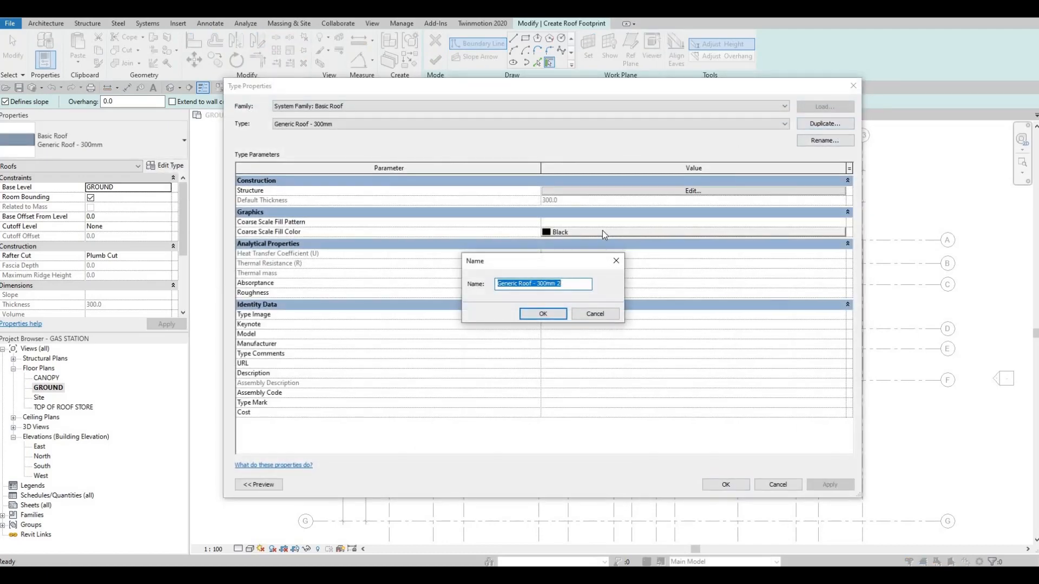
pyautogui.write('ROOF 1')
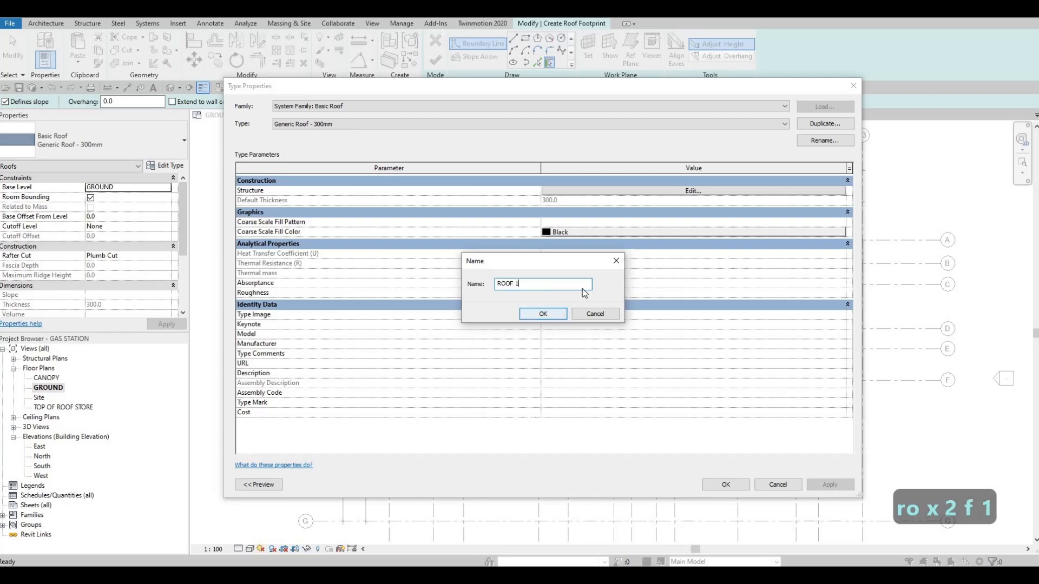
pyautogui.click(541, 315)
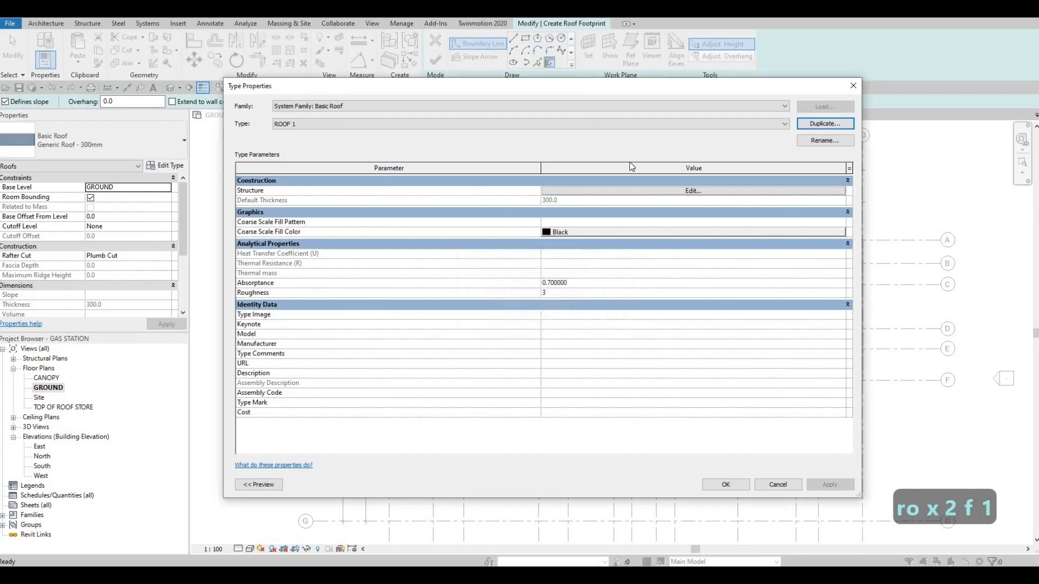
pyautogui.click(616, 192)
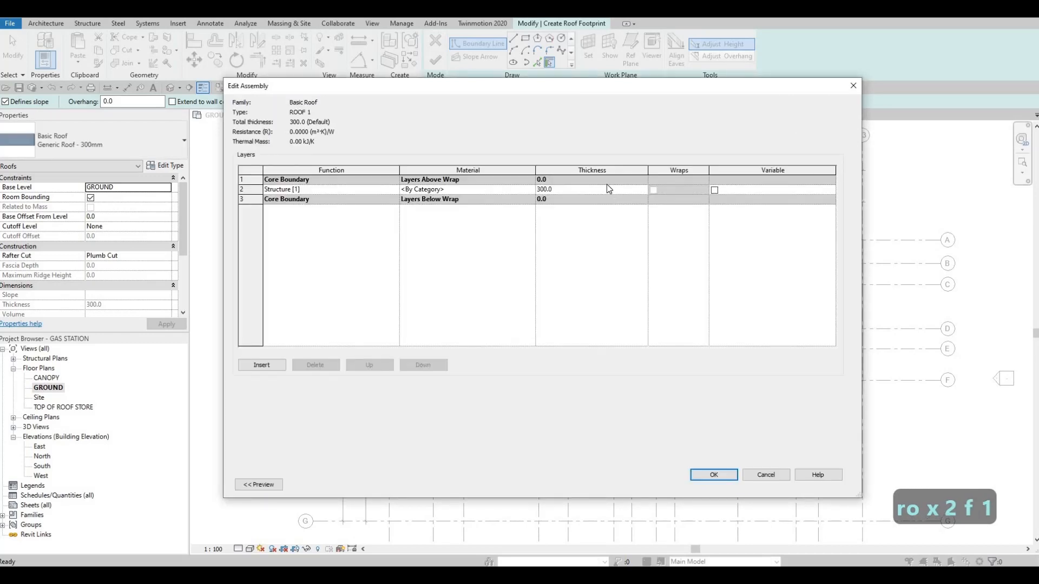
pyautogui.click(600, 191)
pyautogui.write('200')
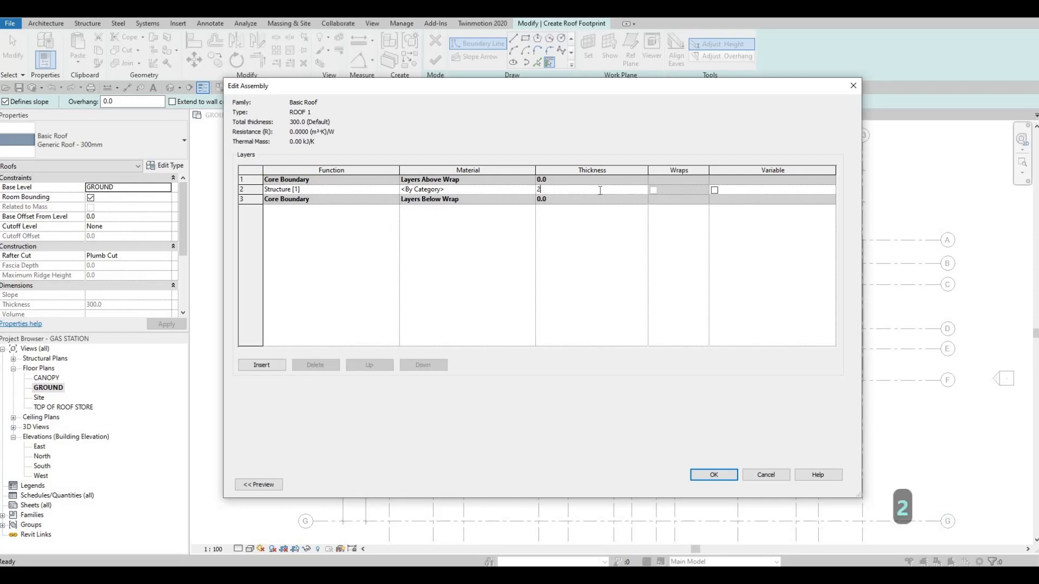
# Assign the Asphalt Shingle material to ROOF 1's structure layer and confirm the type changes.
pyautogui.click(528, 190)
pyautogui.click(529, 190)
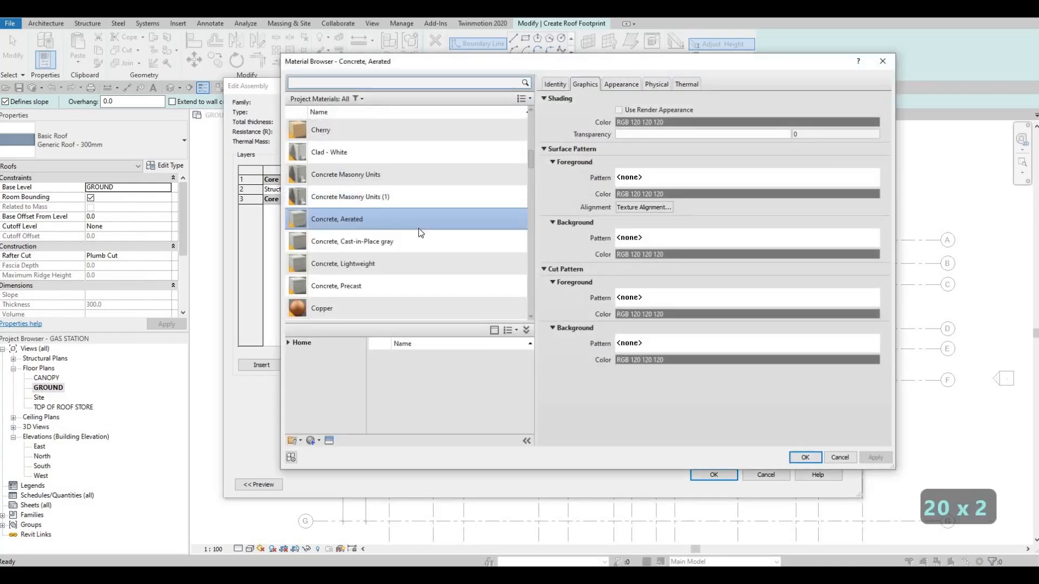
pyautogui.scroll(-12, 367, 254)
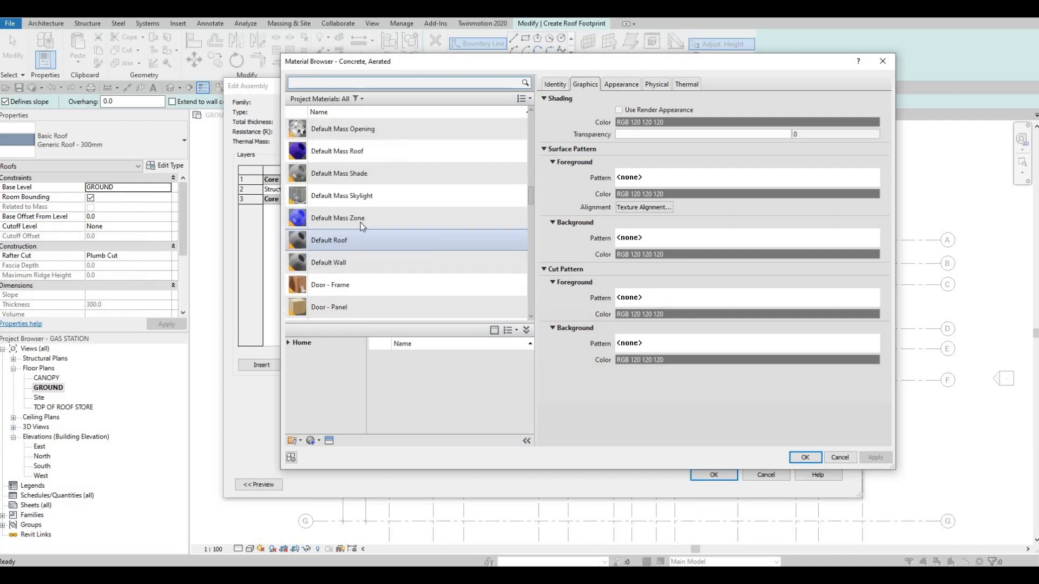
pyautogui.click(335, 85)
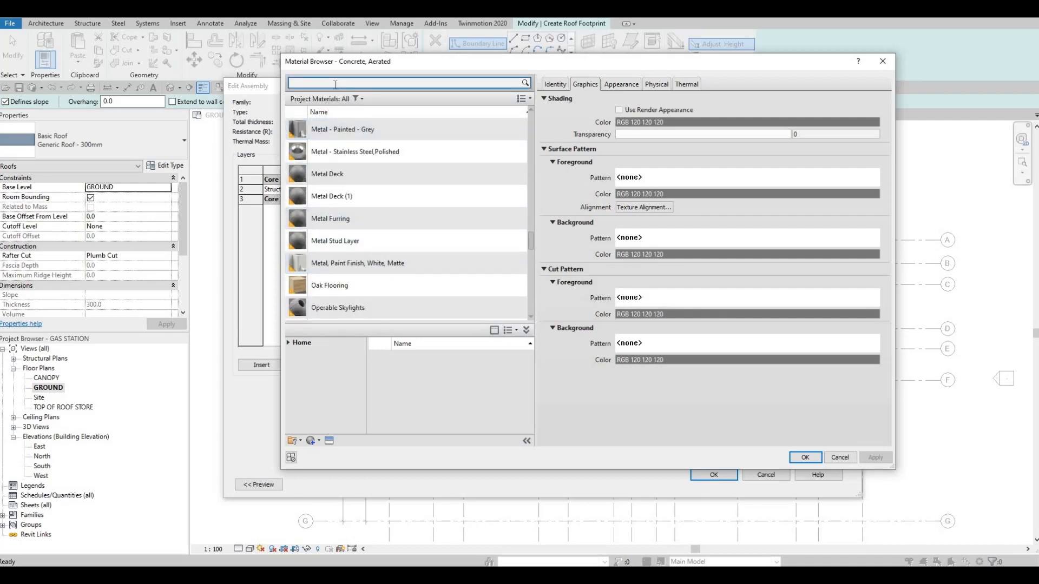
pyautogui.write('as')
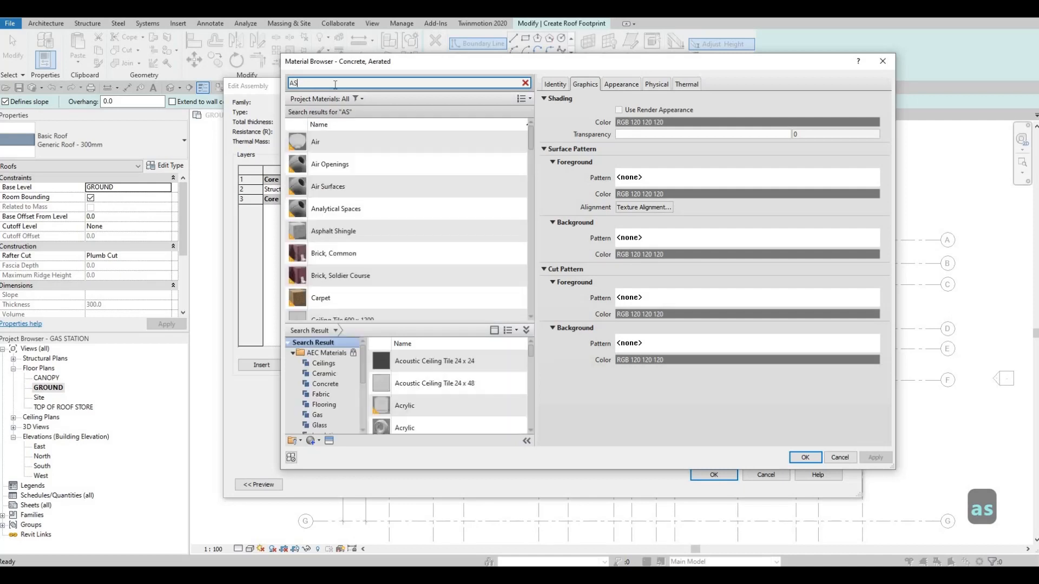
pyautogui.write('ph')
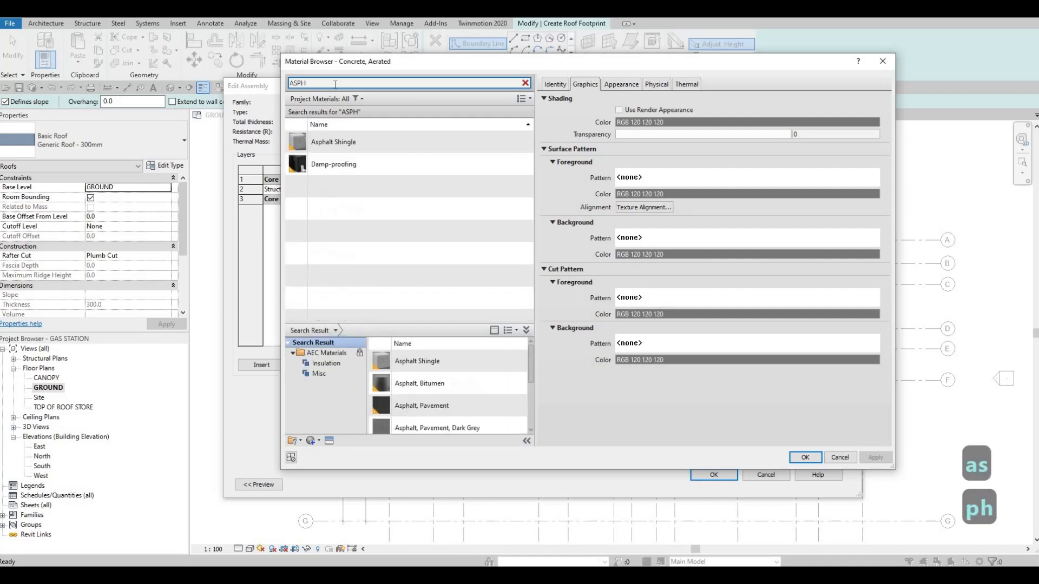
pyautogui.click(475, 143)
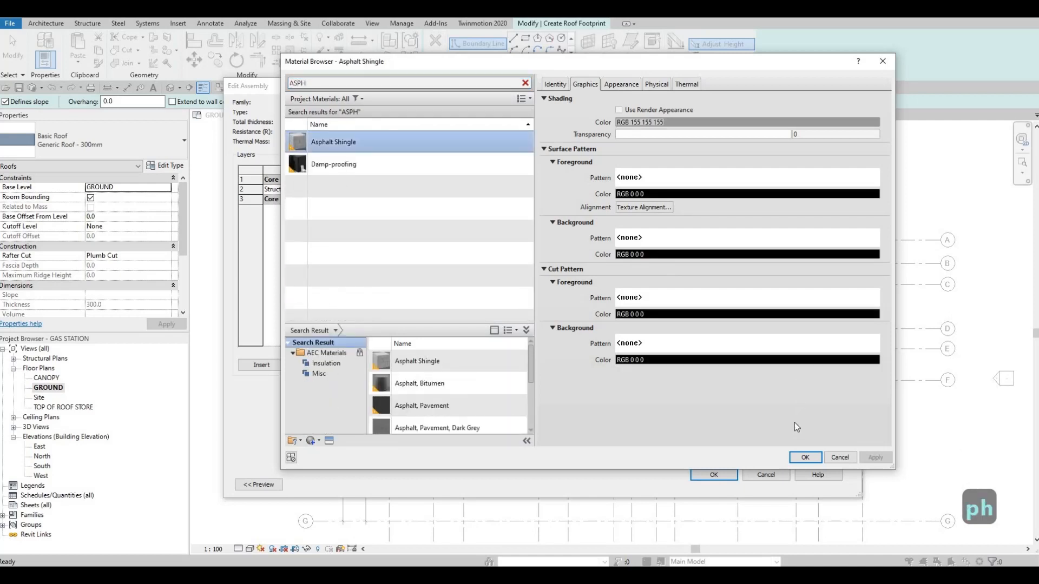
pyautogui.click(804, 458)
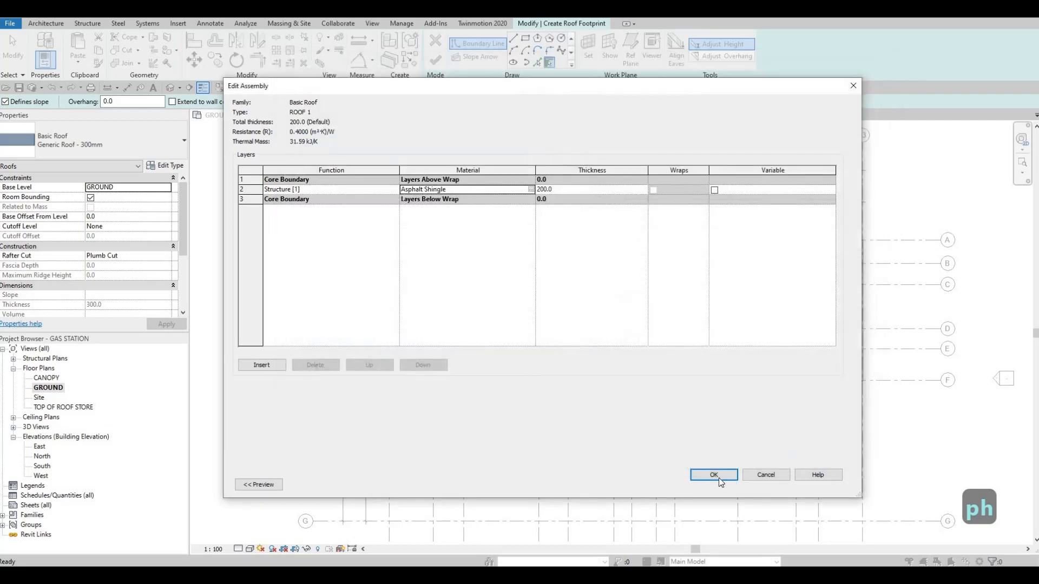
pyautogui.click(719, 476)
pyautogui.click(719, 485)
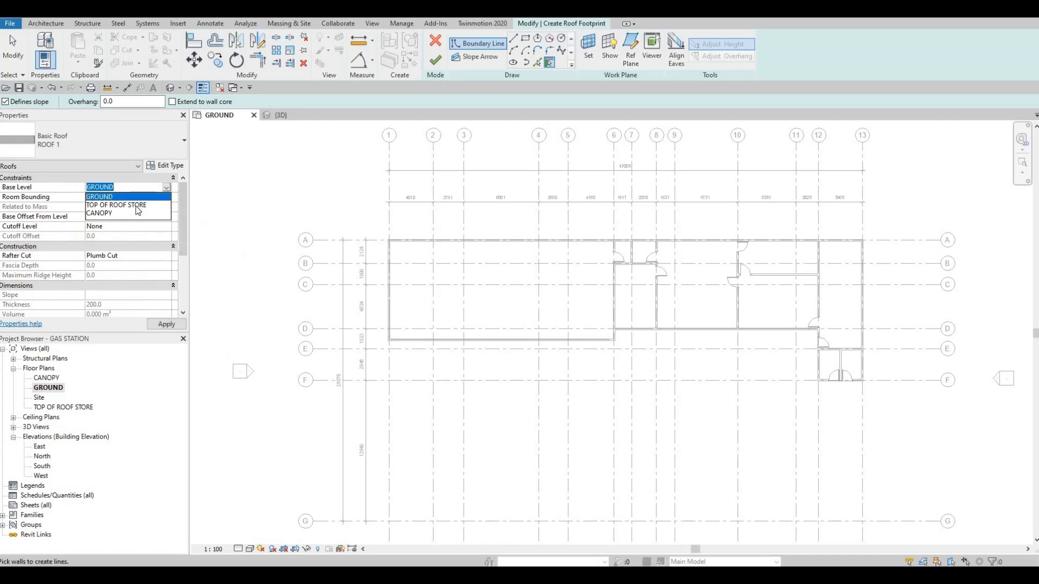
# Set the roof's base level to TOP OF ROOF STORE.
pyautogui.click(135, 207)
pyautogui.click(165, 323)
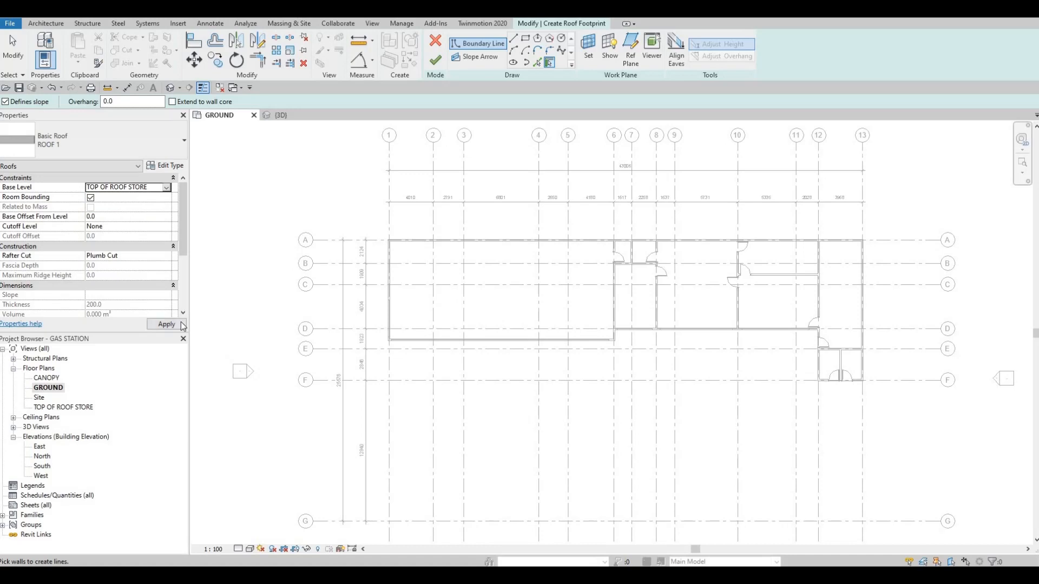
# Try to outline the slope-defining roof boundary from the large room's inner wall faces and the exterior wall along grid D.
pyautogui.click(537, 63)
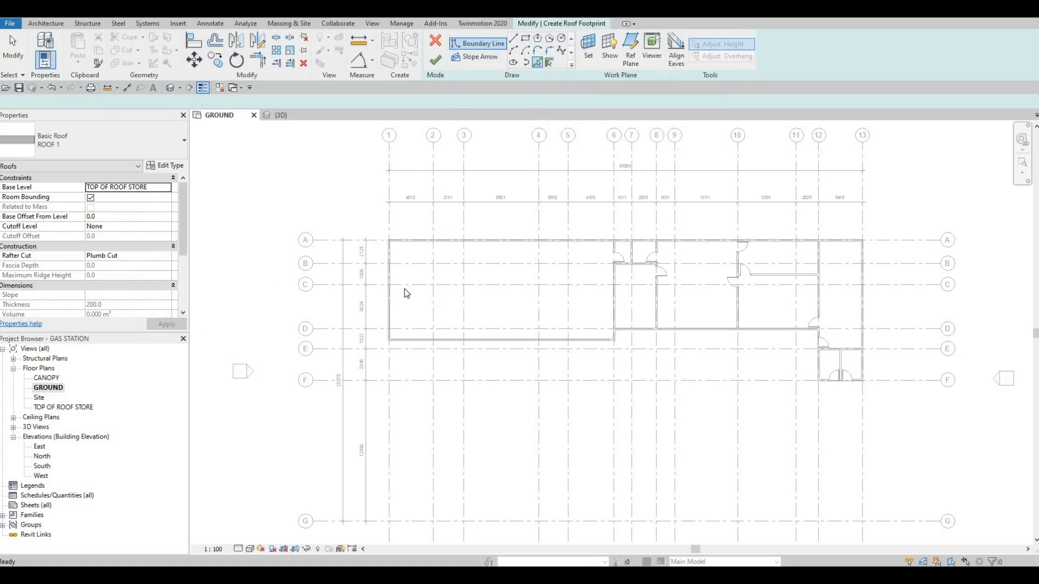
pyautogui.scroll(5, 382, 207)
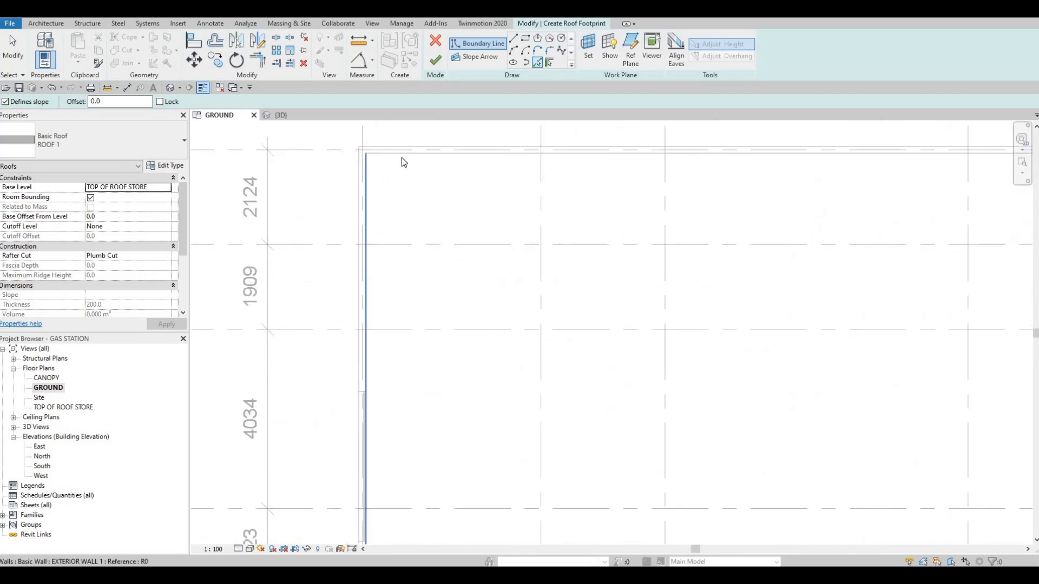
pyautogui.click(402, 158)
pyautogui.scroll(-3, 400, 175)
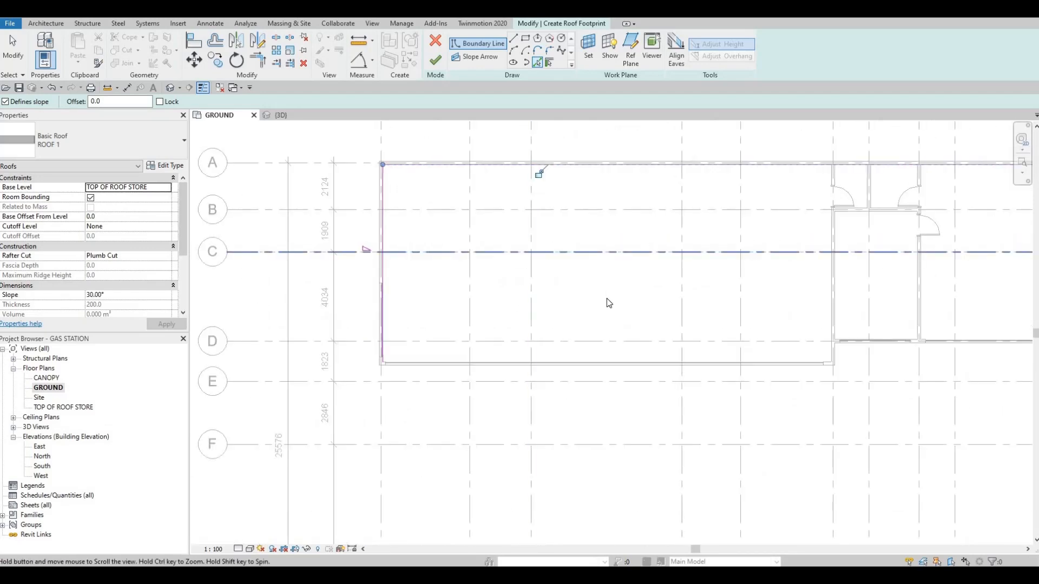
pyautogui.moveTo(607, 300); pyautogui.dragTo(416, 265, button='middle')
pyautogui.scroll(5, 639, 330)
pyautogui.click(640, 364)
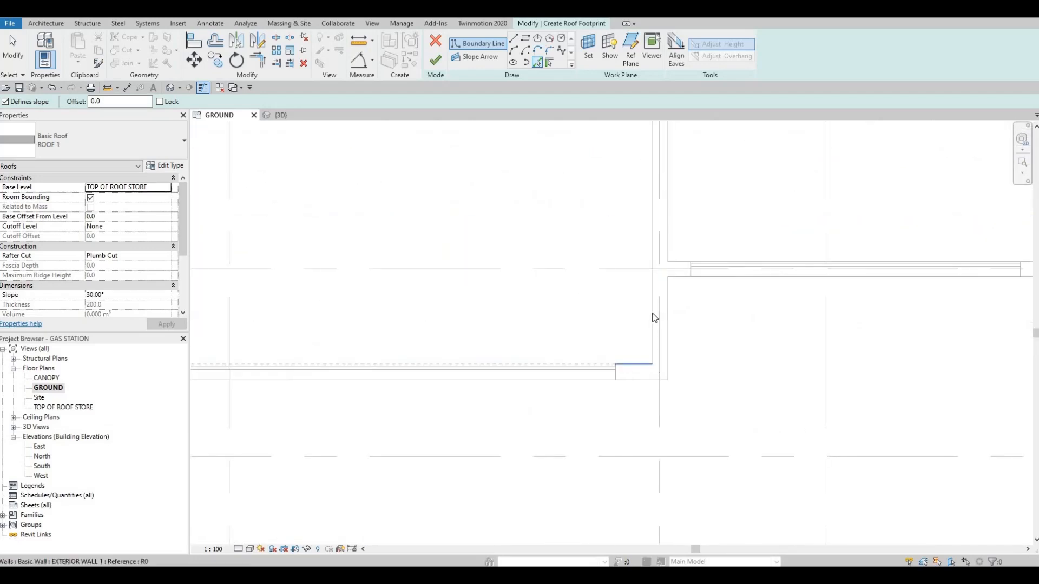
pyautogui.click(680, 263)
pyautogui.scroll(-3, 626, 236)
pyautogui.moveTo(622, 237); pyautogui.dragTo(540, 242, button='middle')
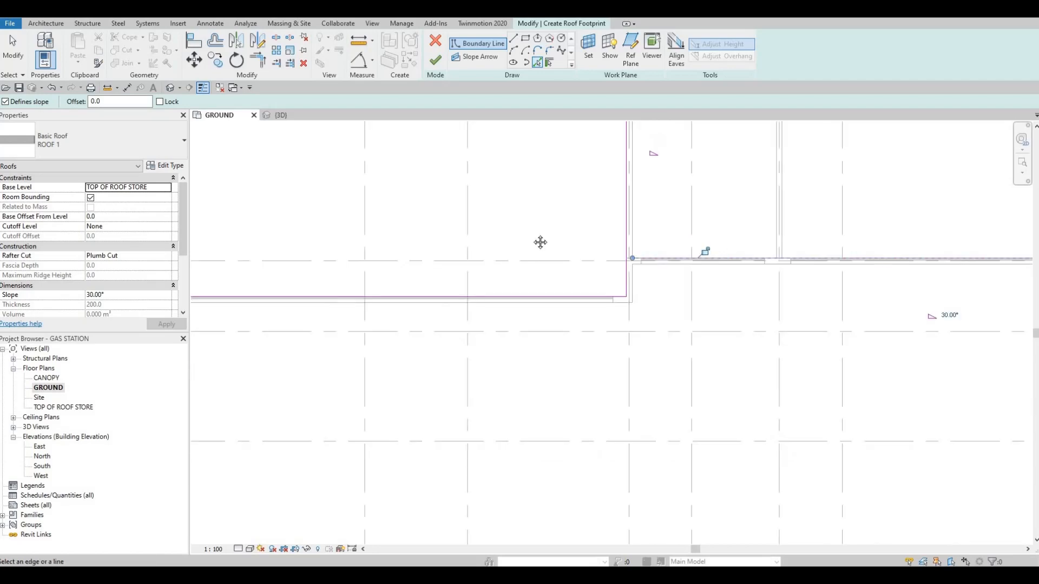
pyautogui.scroll(-3, 628, 235)
pyautogui.moveTo(789, 264); pyautogui.dragTo(683, 262, button='middle')
pyautogui.scroll(-2, 682, 262)
pyautogui.moveTo(408, 216); pyautogui.dragTo(512, 227, button='middle')
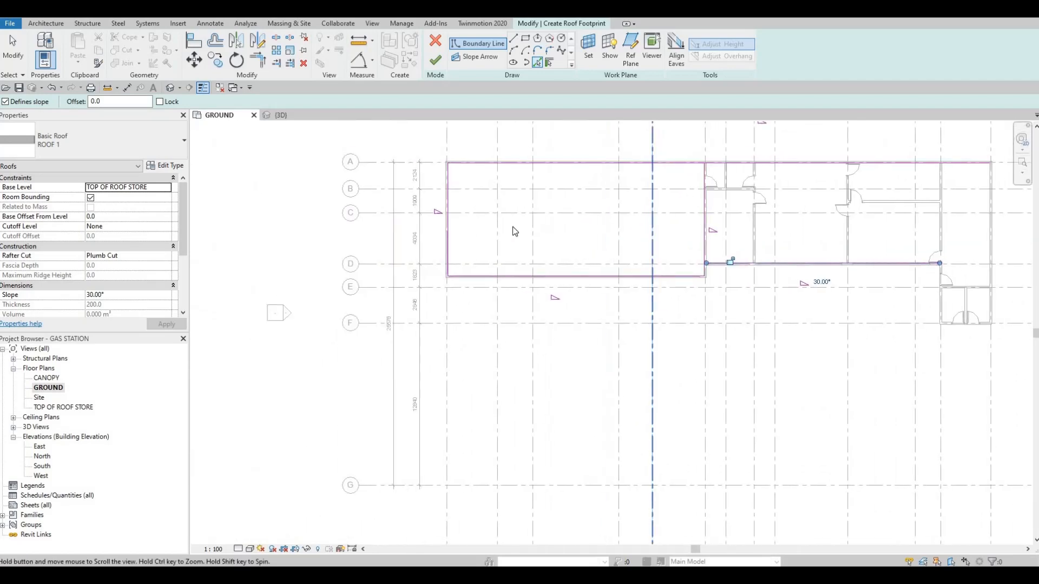
# Undo all the slope-defining roof boundary lines picked along the exterior walls.
pyautogui.scroll(-2, 515, 232)
pyautogui.scroll(3, 479, 222)
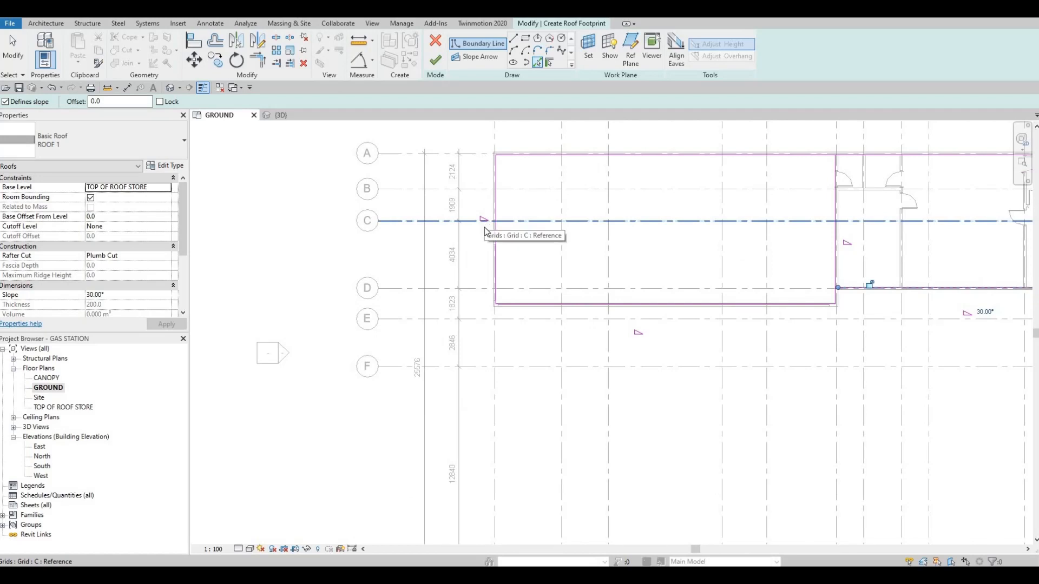
pyautogui.scroll(4, 478, 204)
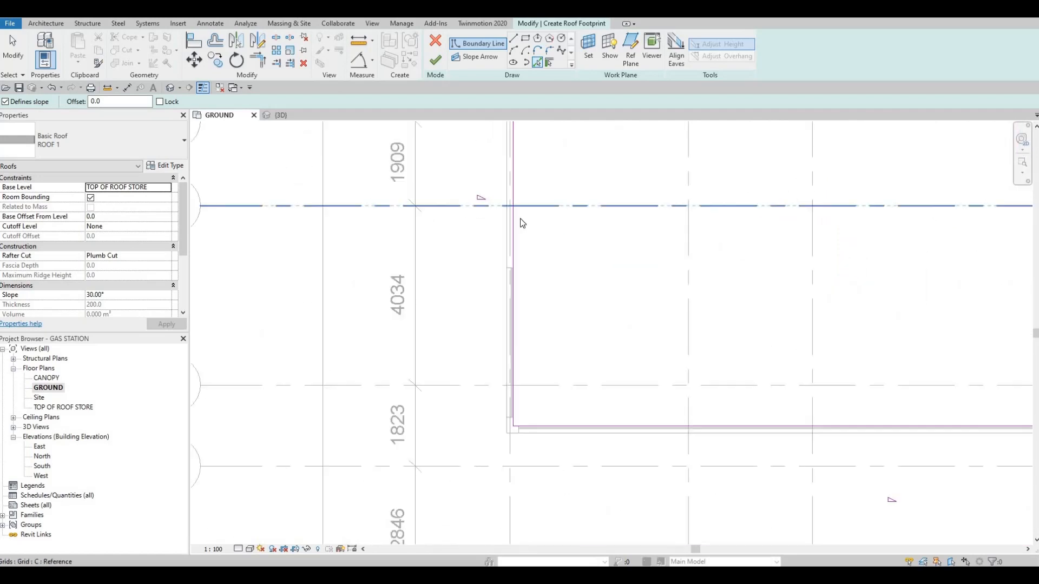
pyautogui.scroll(-4, 576, 226)
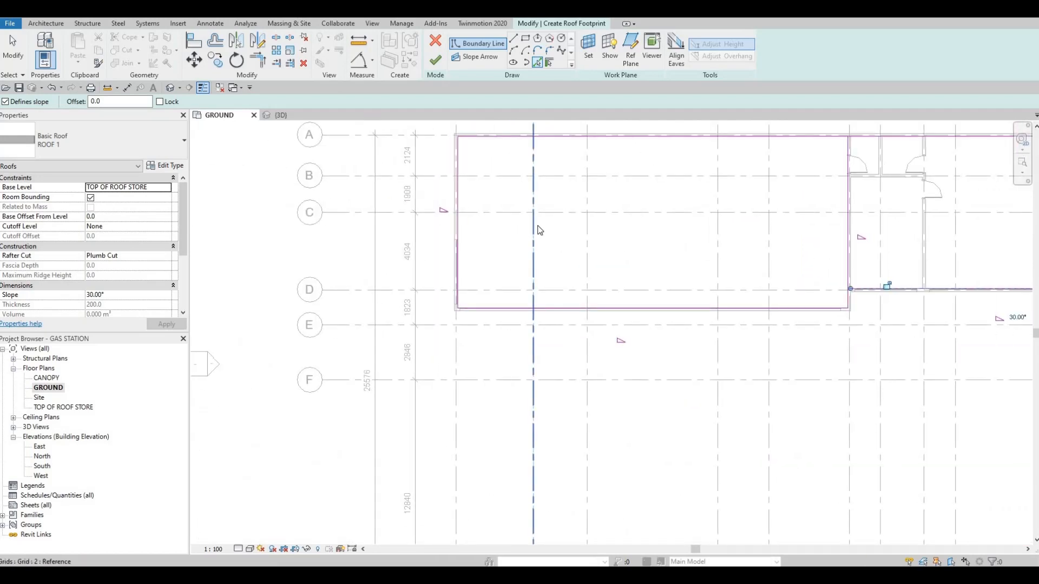
pyautogui.hotkey('ctrl', 'z')
pyautogui.hotkey('ctrl', 'z')
pyautogui.hotkey('ctrl', 'z')
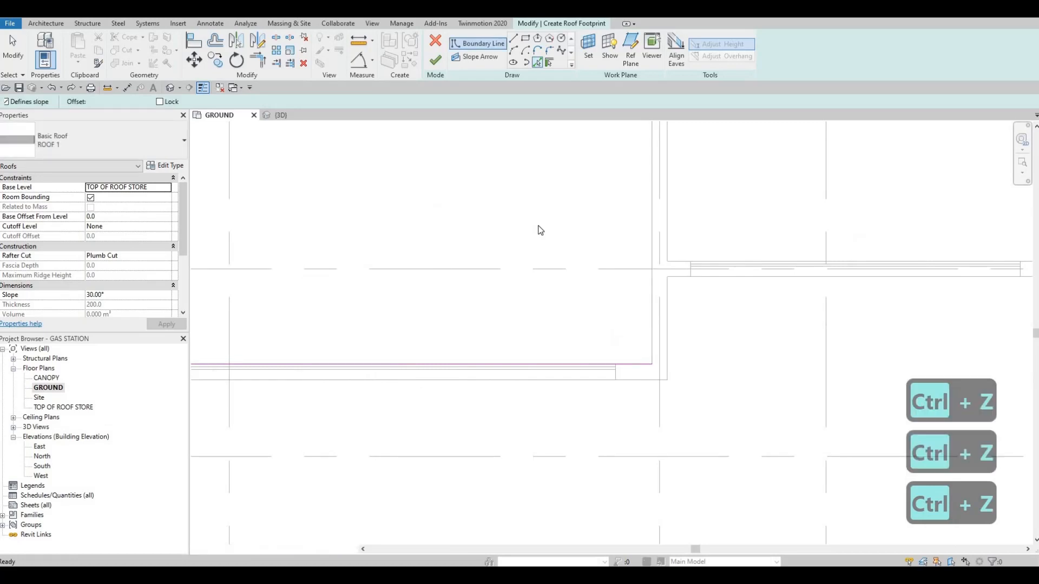
pyautogui.hotkey('ctrl', 'z')
pyautogui.hotkey('ctrl', 'z')
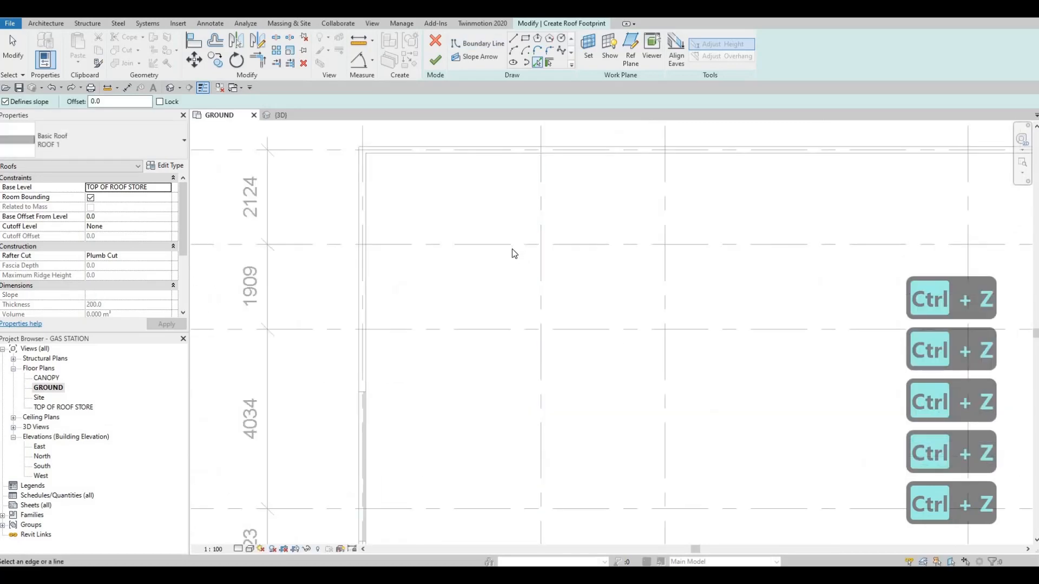
# Turn off slope definition and pick the large room's inner wall faces along grid 1 and below grid D as roof boundary.
pyautogui.moveTo(407, 267); pyautogui.dragTo(496, 255, button='middle')
pyautogui.scroll(-2, 496, 255)
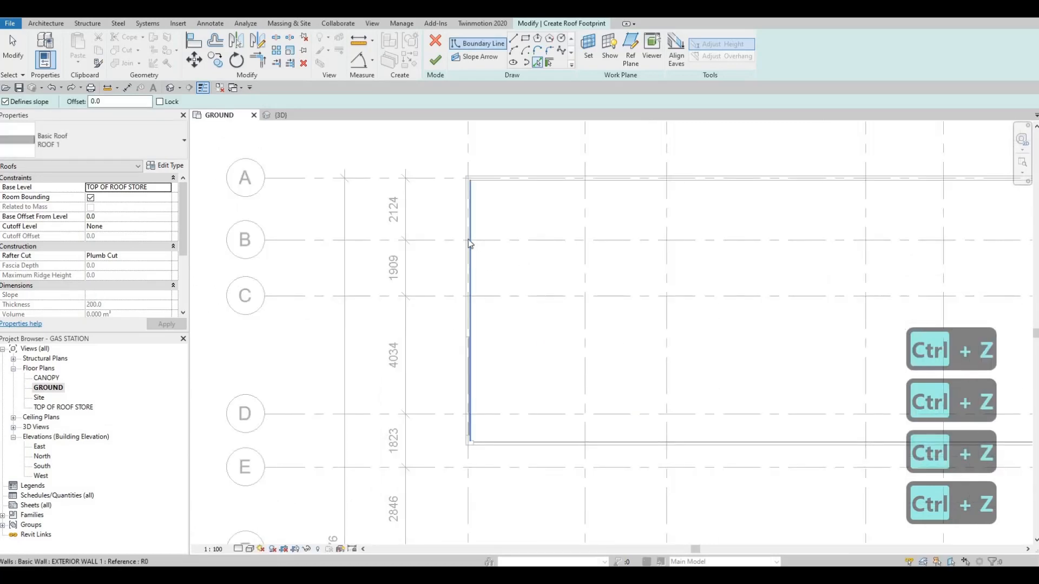
pyautogui.click(5, 101)
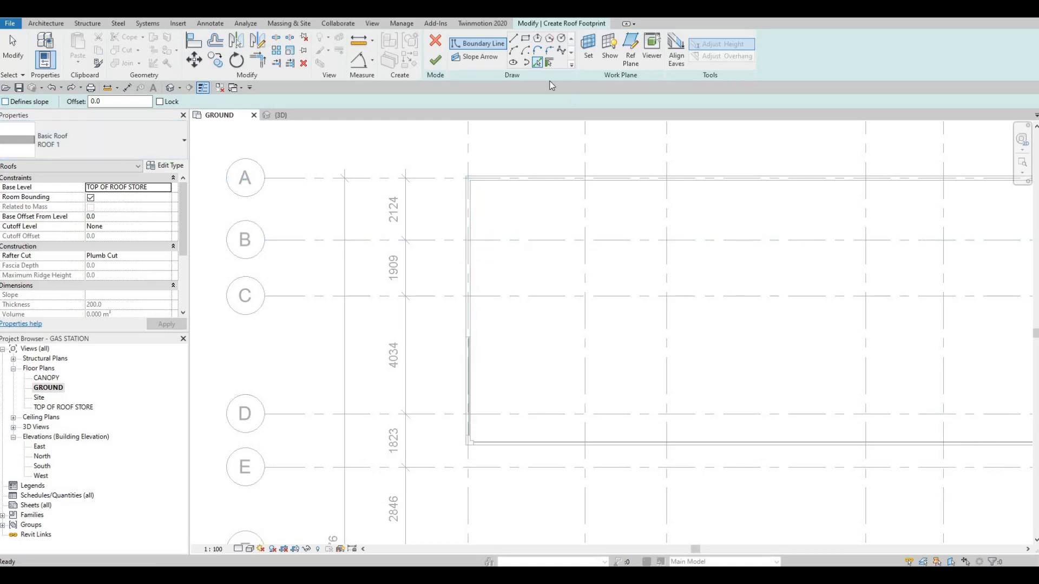
pyautogui.click(538, 63)
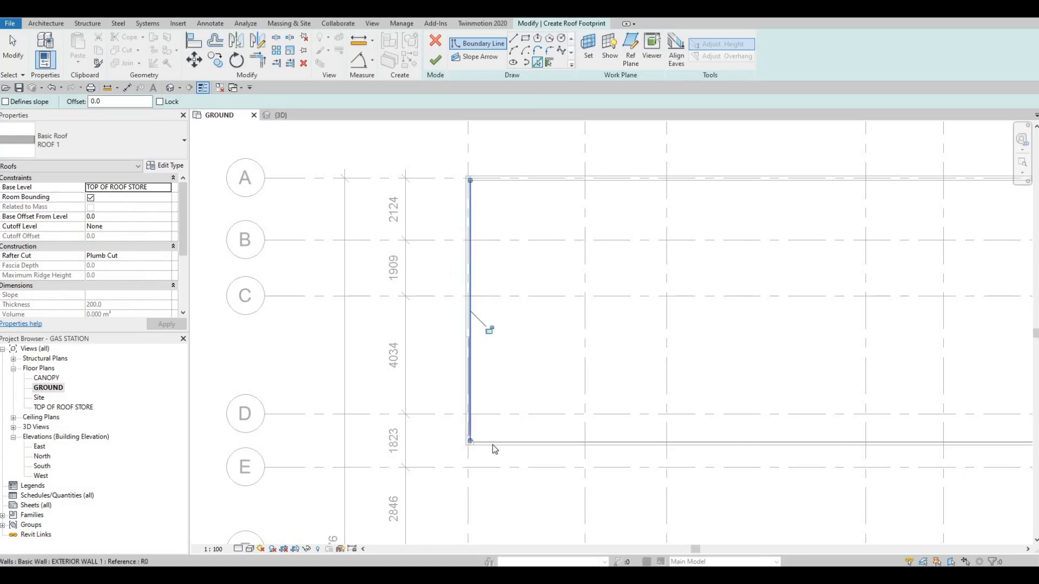
pyautogui.scroll(3, 461, 441)
pyautogui.scroll(5, 460, 437)
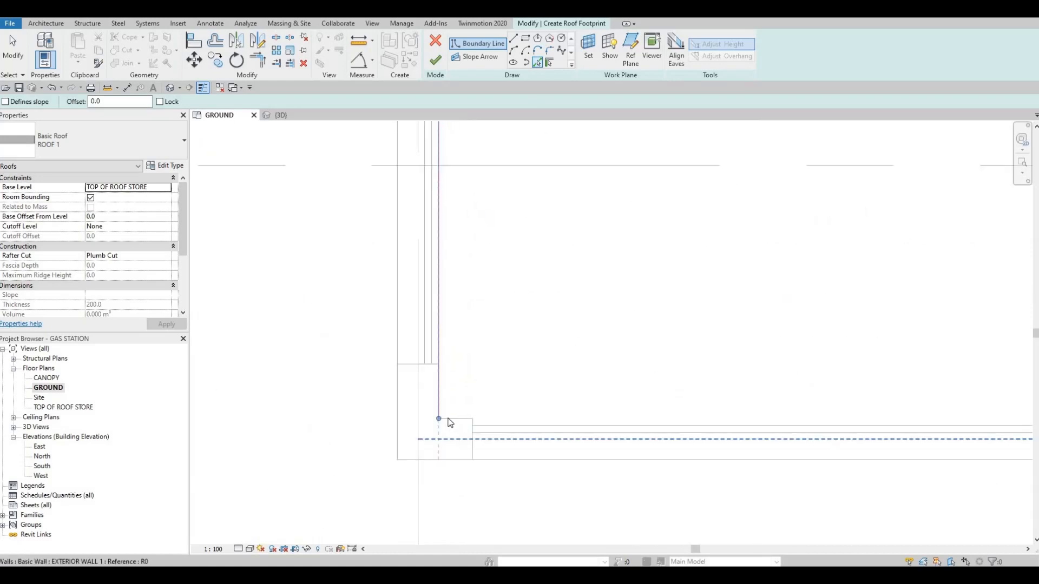
pyautogui.click(448, 418)
pyautogui.scroll(-3, 425, 399)
pyautogui.scroll(-5, 425, 403)
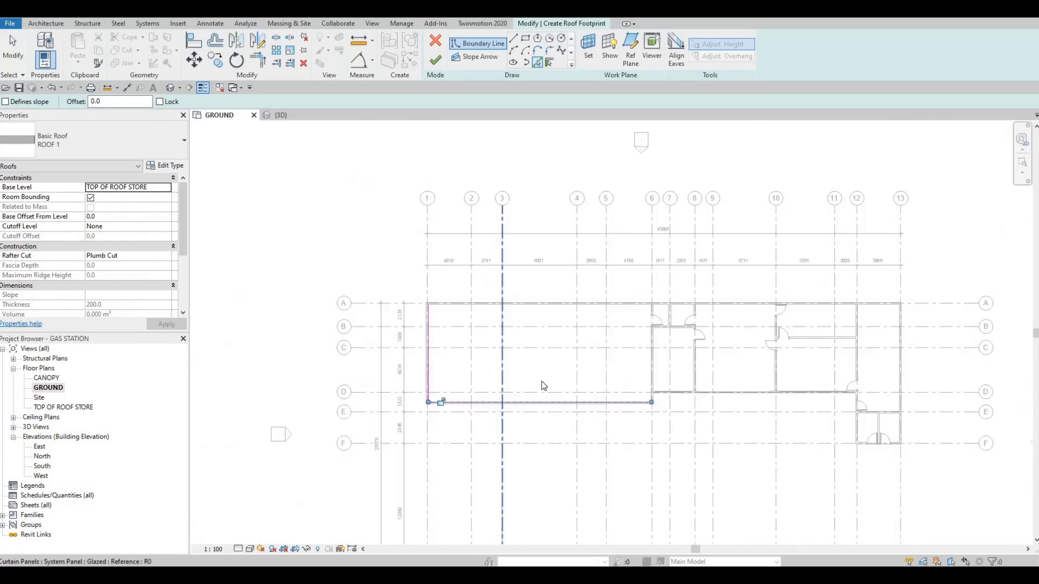
# Continue the roof boundary along the short return wall at grid 6 and the inner face of the exterior wall on grid D.
pyautogui.scroll(3, 506, 349)
pyautogui.scroll(2, 526, 379)
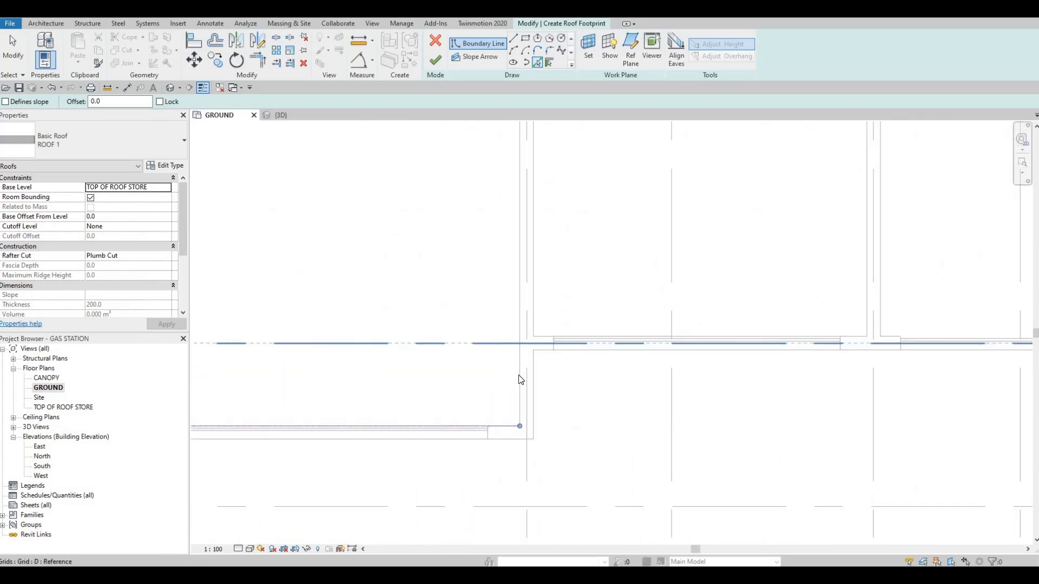
pyautogui.click(543, 344)
pyautogui.click(531, 345)
pyautogui.scroll(-3, 644, 376)
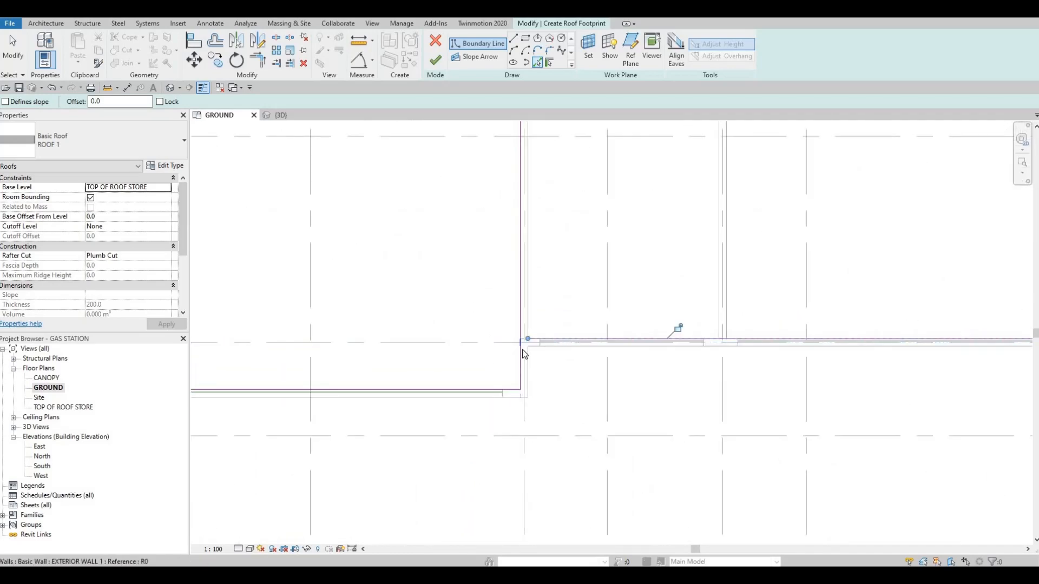
pyautogui.scroll(-2, 712, 357)
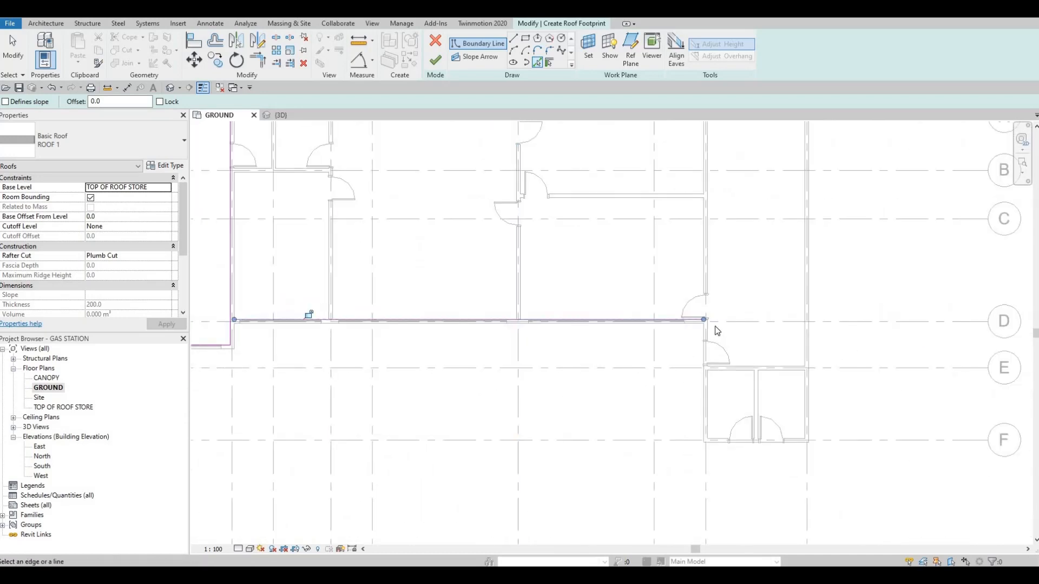
# Add roof boundary lines along the inner faces of the walls on grid 12 and grid F.
pyautogui.scroll(5, 677, 314)
pyautogui.click(672, 308)
pyautogui.scroll(-4, 679, 325)
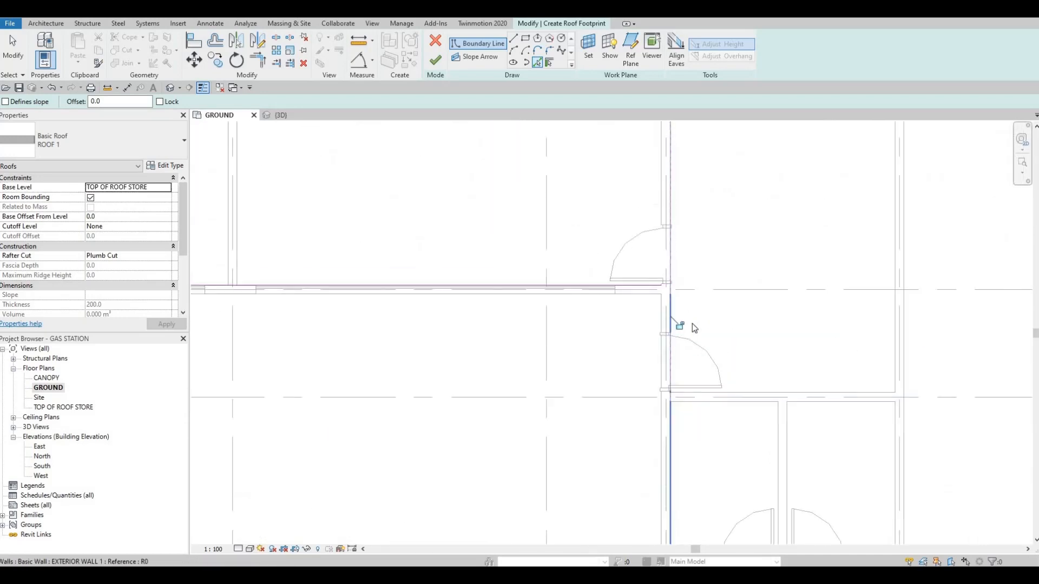
pyautogui.scroll(4, 612, 394)
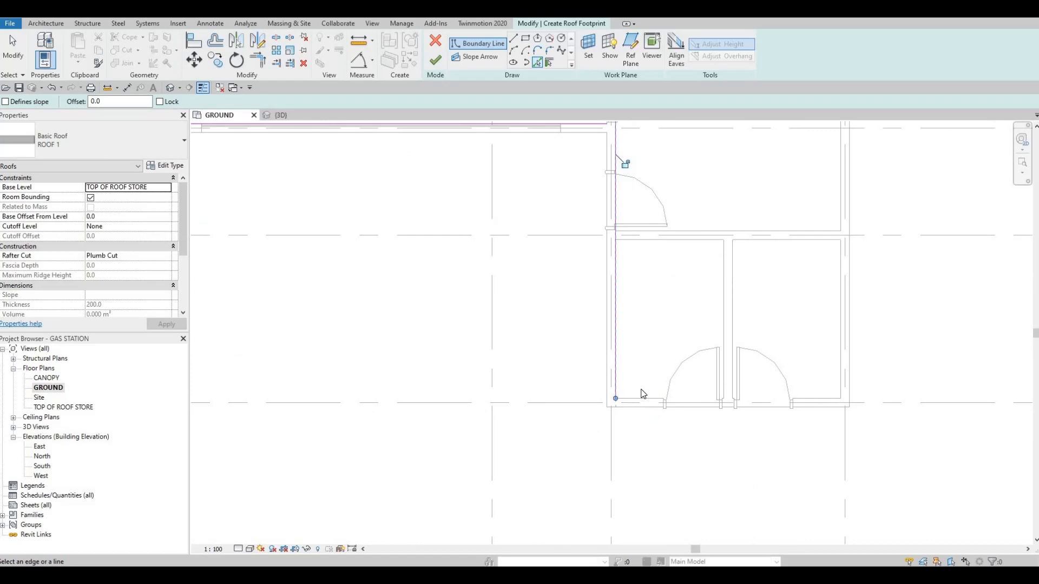
pyautogui.click(673, 362)
pyautogui.scroll(-3, 726, 325)
pyautogui.scroll(-3, 728, 349)
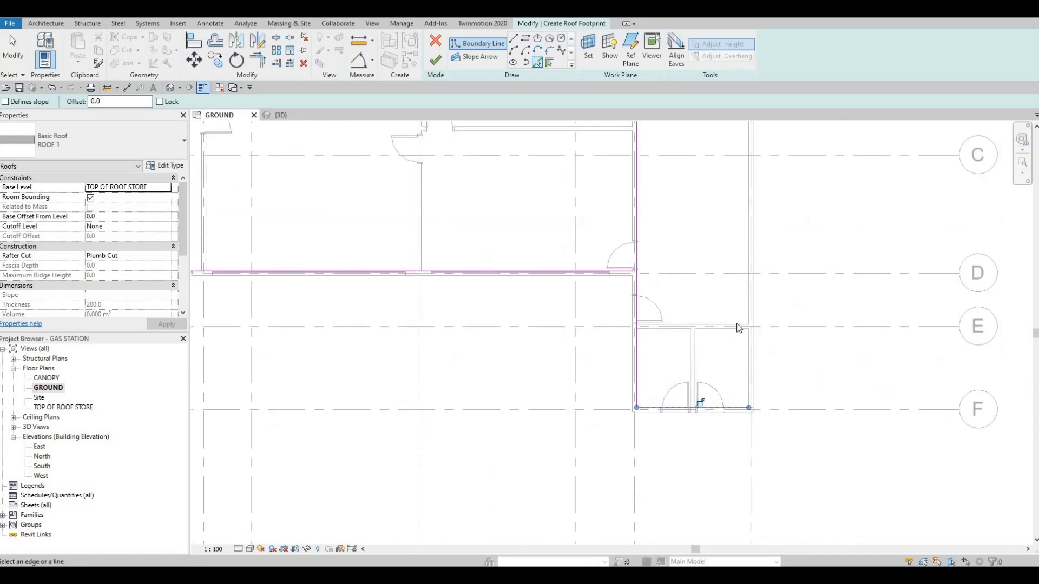
# Add roof boundary lines along the inner faces of the exterior walls on grid 13 and grid A.
pyautogui.scroll(-3, 710, 279)
pyautogui.moveTo(729, 179); pyautogui.dragTo(733, 244, button='middle')
pyautogui.scroll(2, 732, 243)
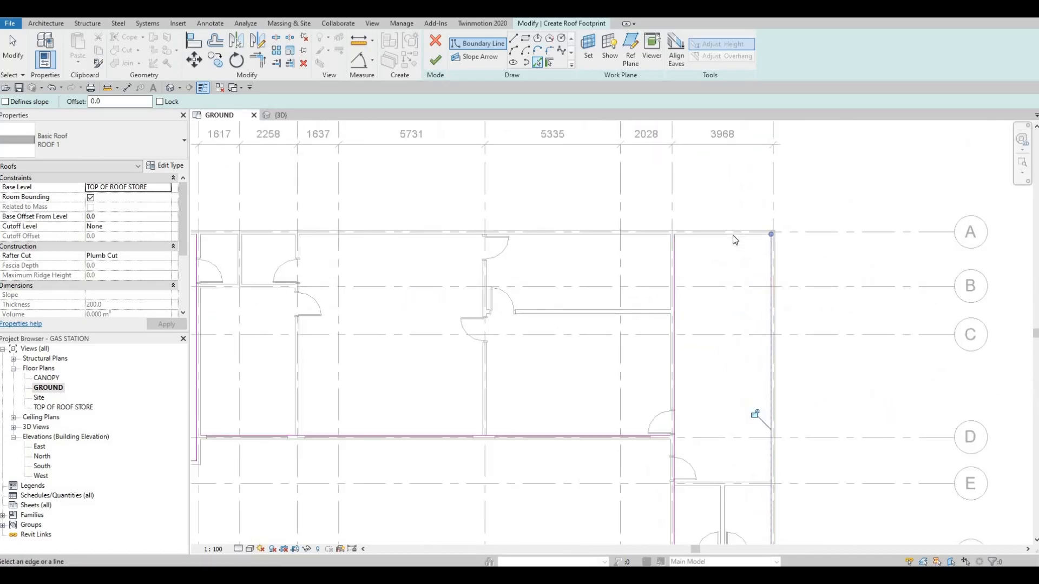
pyautogui.click(734, 235)
pyautogui.press('Escape')
pyautogui.press('Escape')
pyautogui.press('Escape')
pyautogui.scroll(-3, 724, 335)
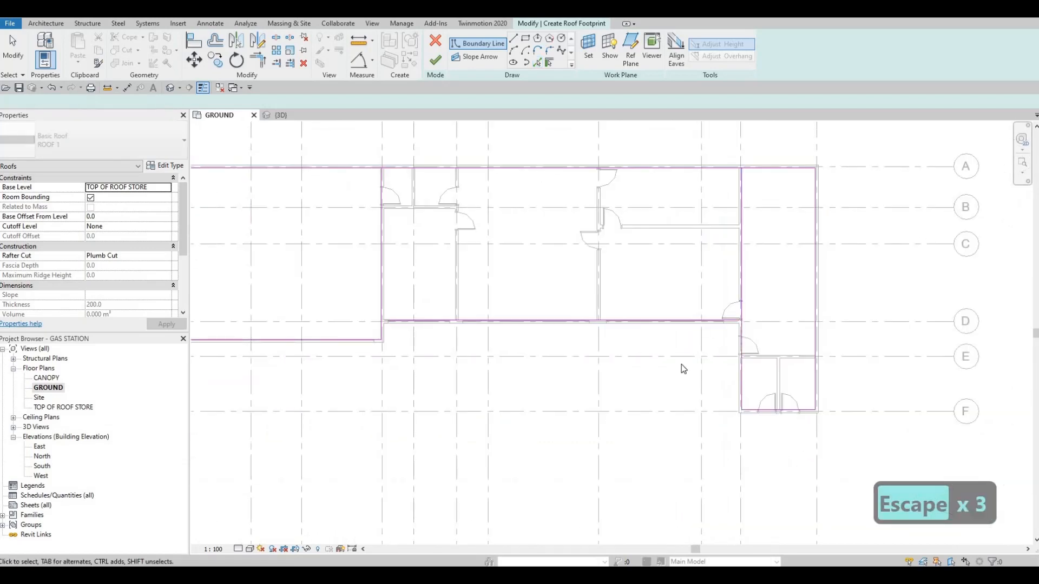
# Trim the roof boundary corners at grid D with grids 12 and 6 into a closed loop and finish the roof.
pyautogui.press('t')
pyautogui.press('r')
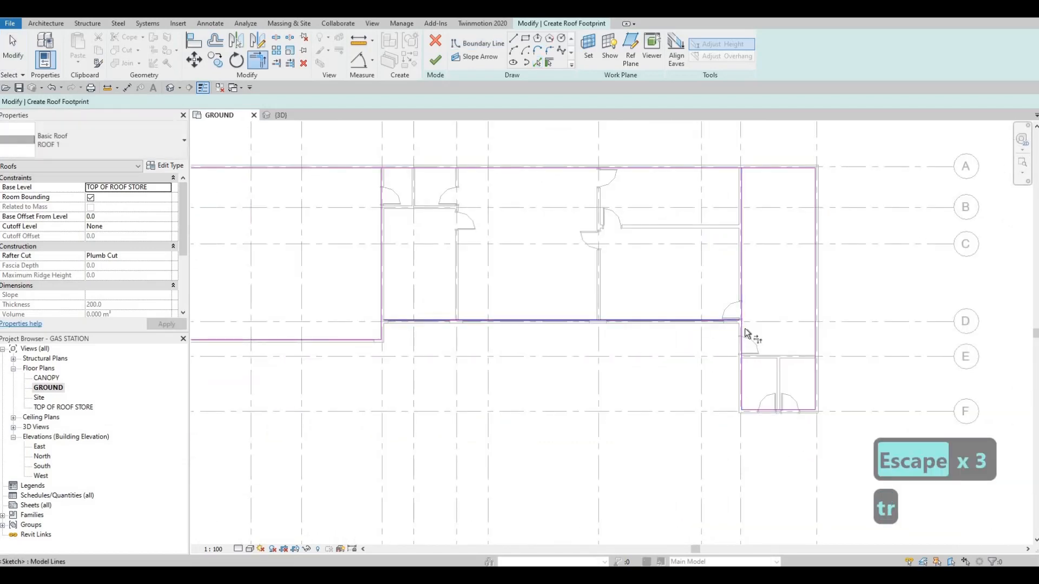
pyautogui.click(391, 322)
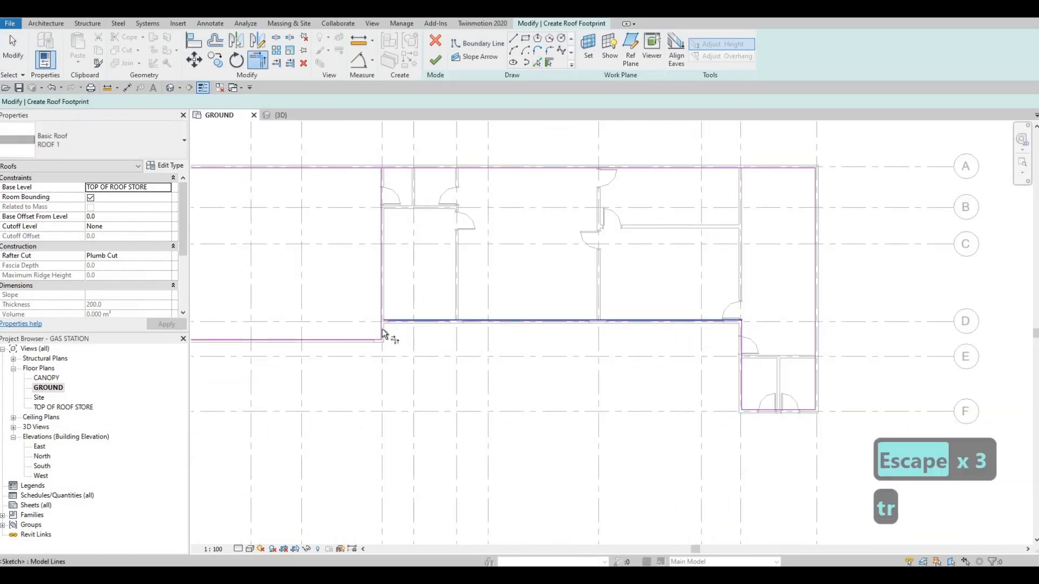
pyautogui.click(383, 331)
pyautogui.scroll(-4, 520, 332)
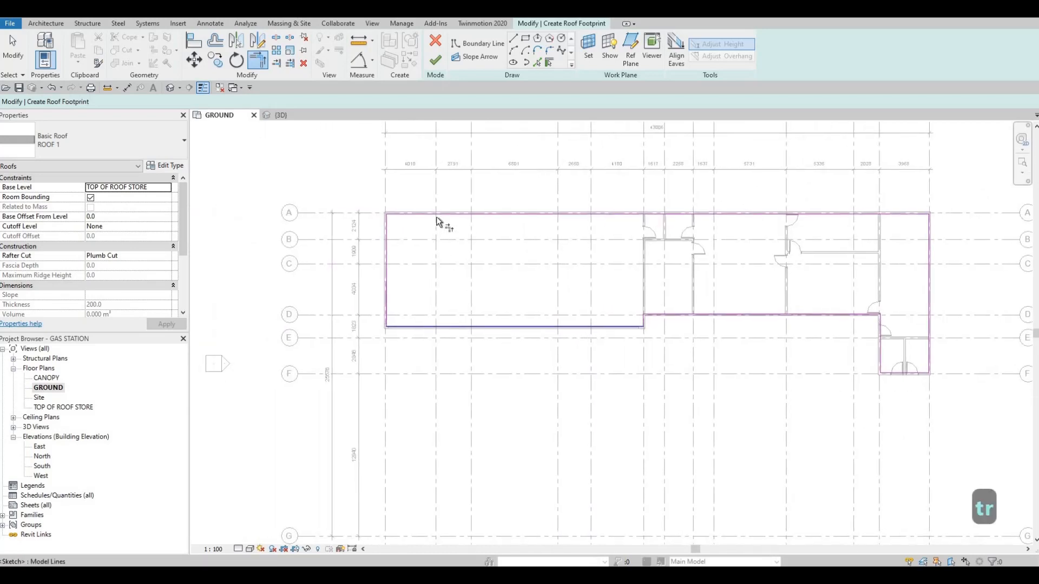
pyautogui.click(436, 59)
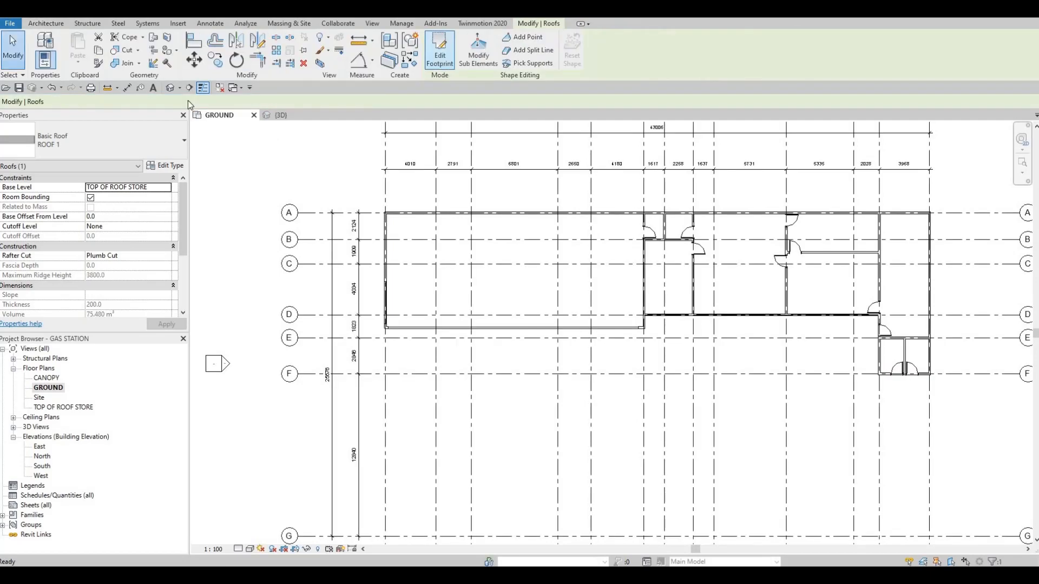
# In the 3D view, select the whole chain of exterior walls and set their top offset to 600 mm.
pyautogui.click(278, 116)
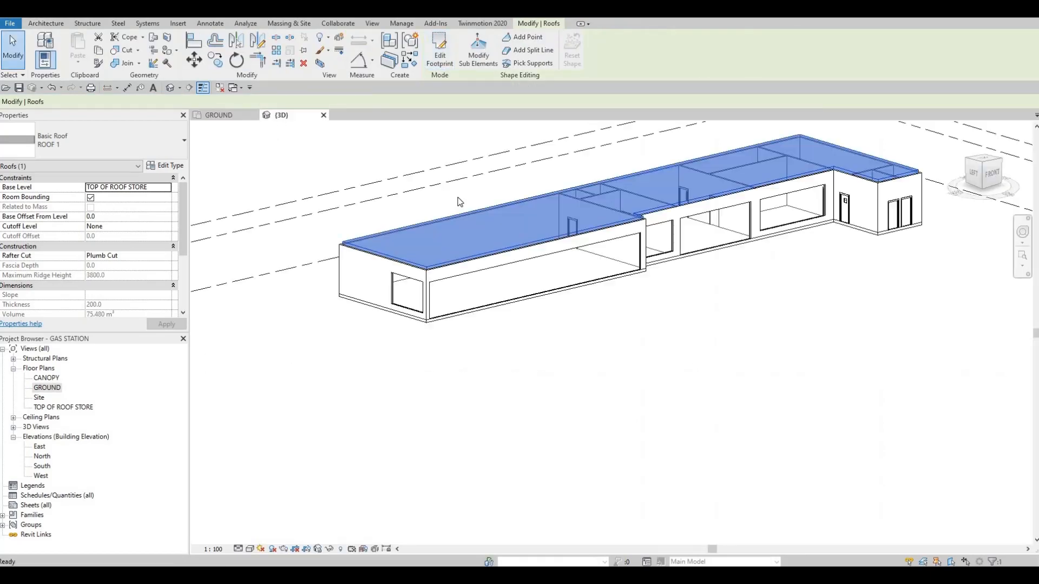
pyautogui.press('Escape')
pyautogui.press('Escape')
pyautogui.press('Escape')
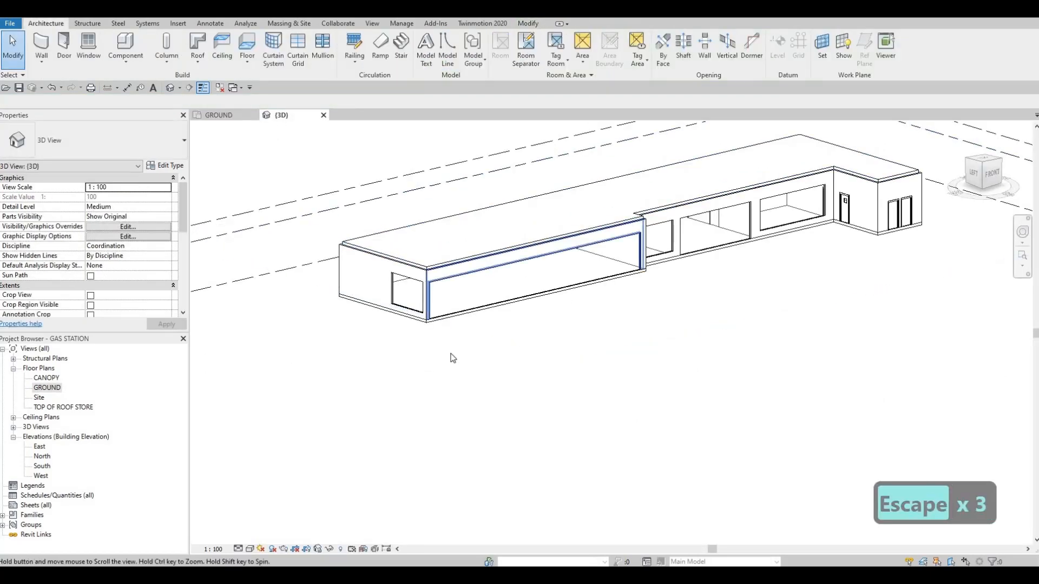
pyautogui.moveTo(450, 355); pyautogui.dragTo(546, 403, button='middle')
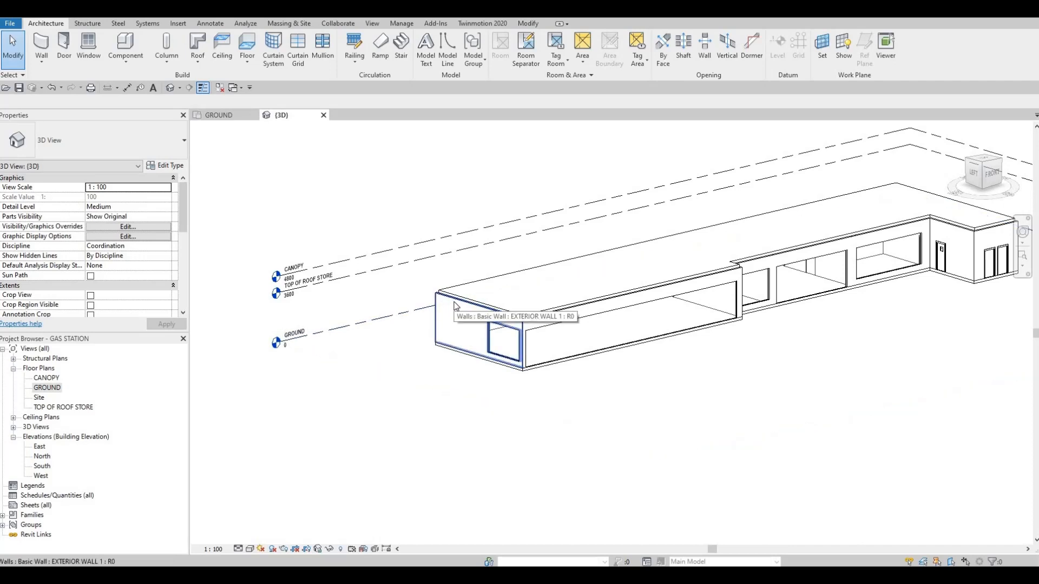
pyautogui.press('Tab')
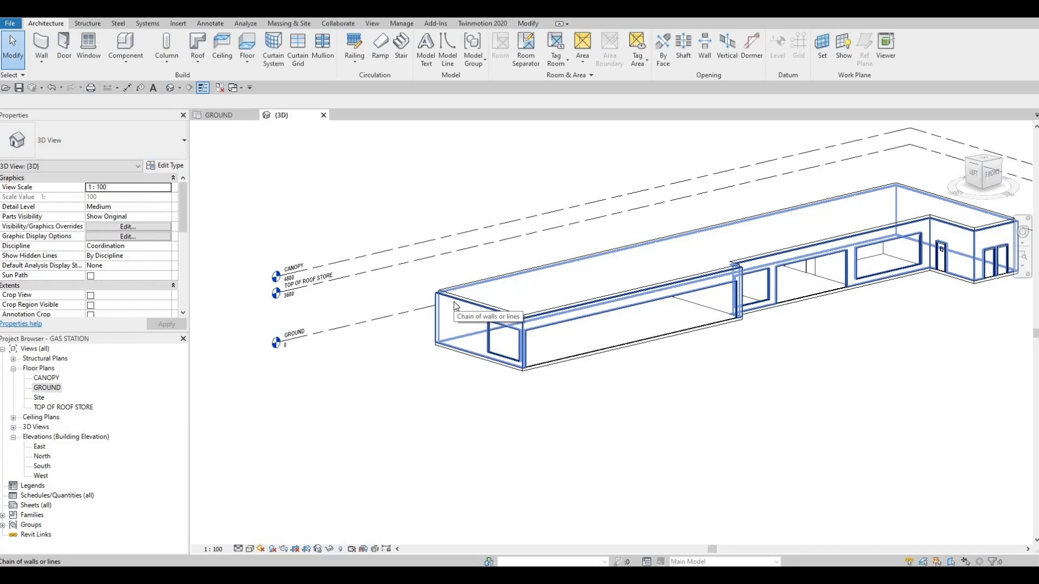
pyautogui.click(454, 305)
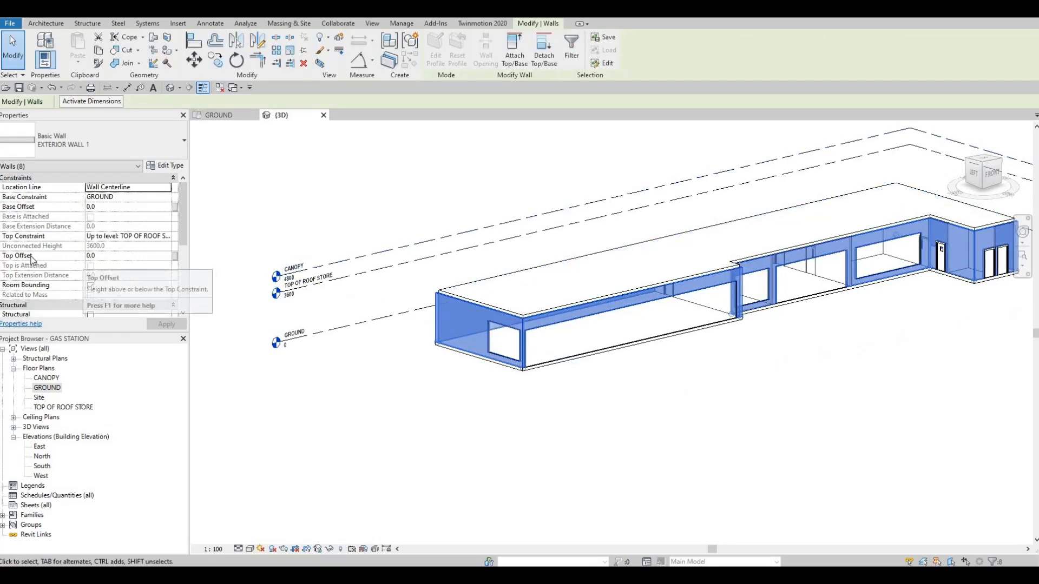
pyautogui.click(119, 256)
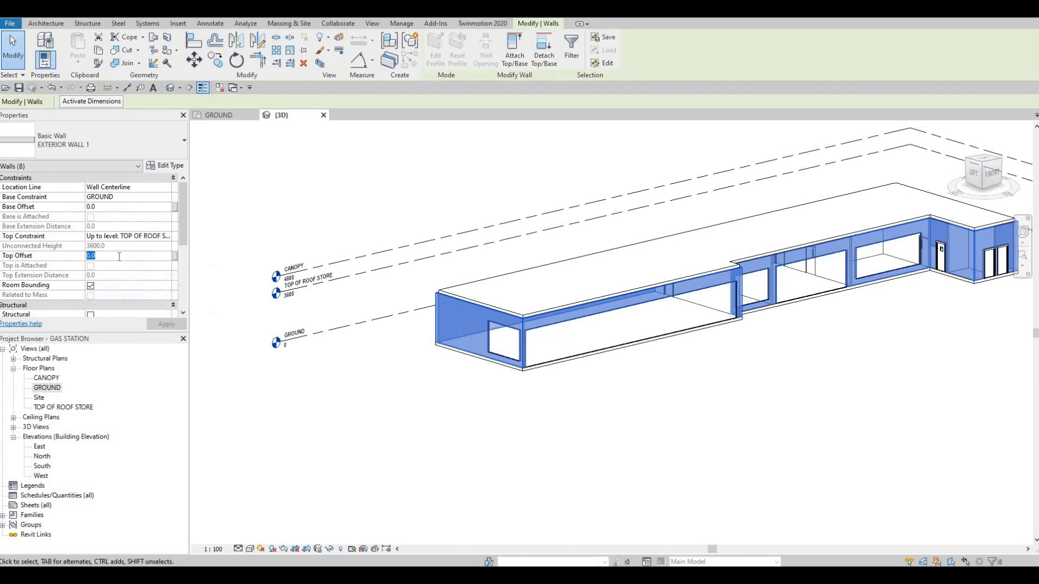
pyautogui.write('600')
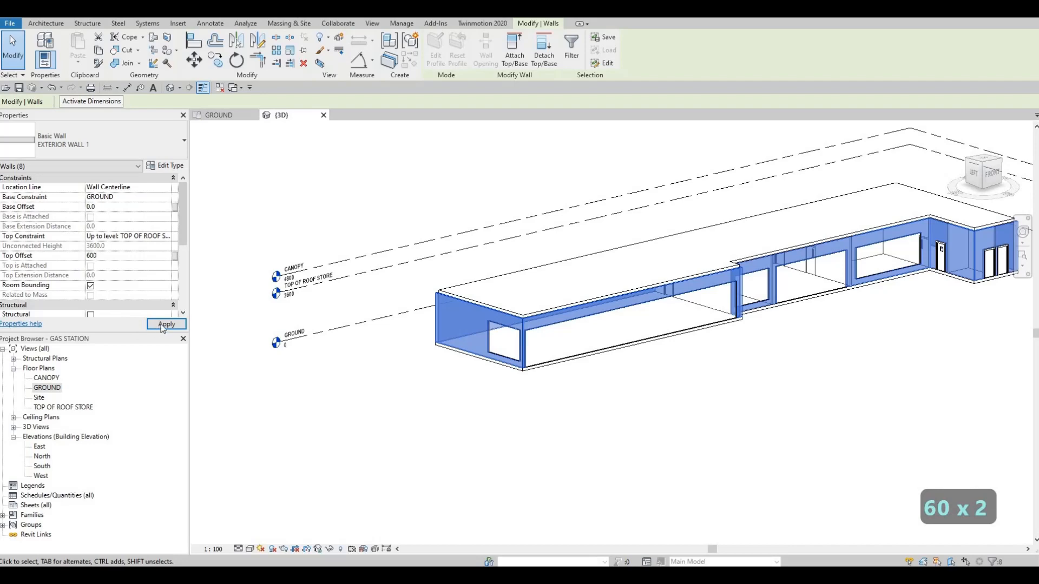
pyautogui.click(162, 324)
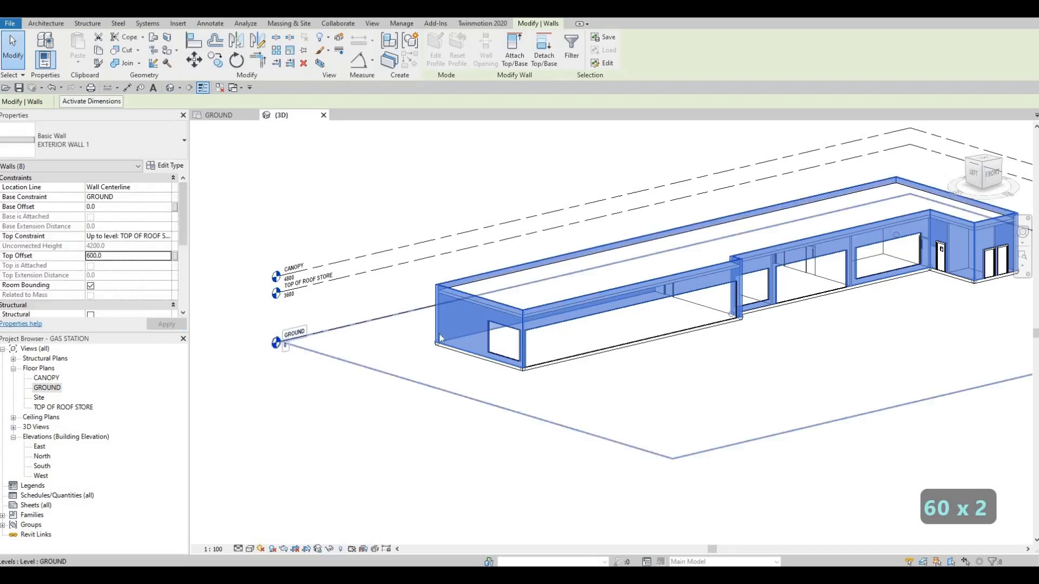
pyautogui.press('Escape')
pyautogui.press('Escape')
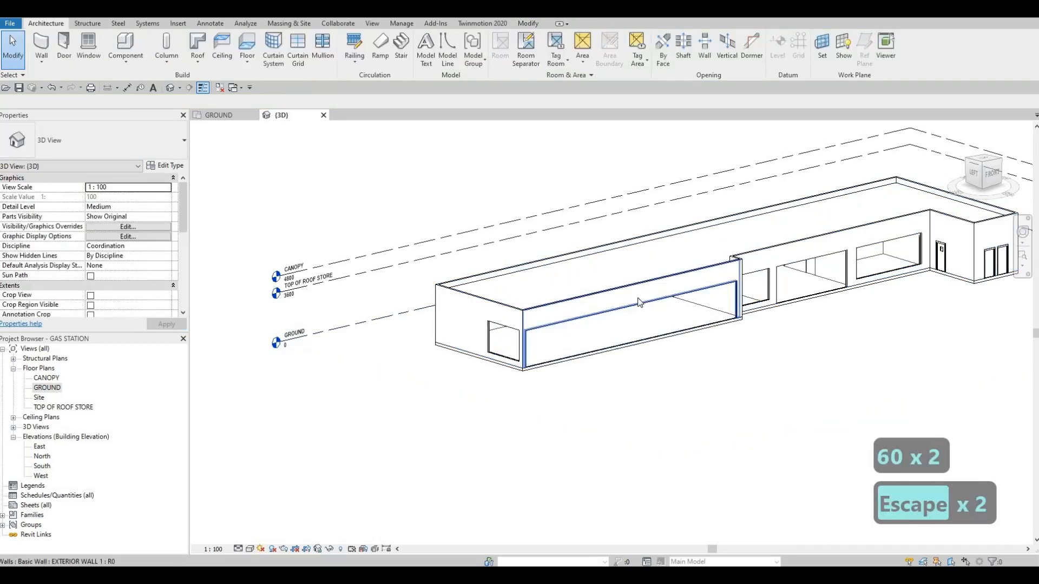
# Reselect the chain of exterior walls and change their top offset to 400 mm.
pyautogui.moveTo(752, 227); pyautogui.dragTo(650, 233, button='middle')
pyautogui.scroll(3, 647, 230)
pyautogui.moveTo(279, 294); pyautogui.dragTo(457, 275, button='middle')
pyautogui.scroll(-5, 429, 284)
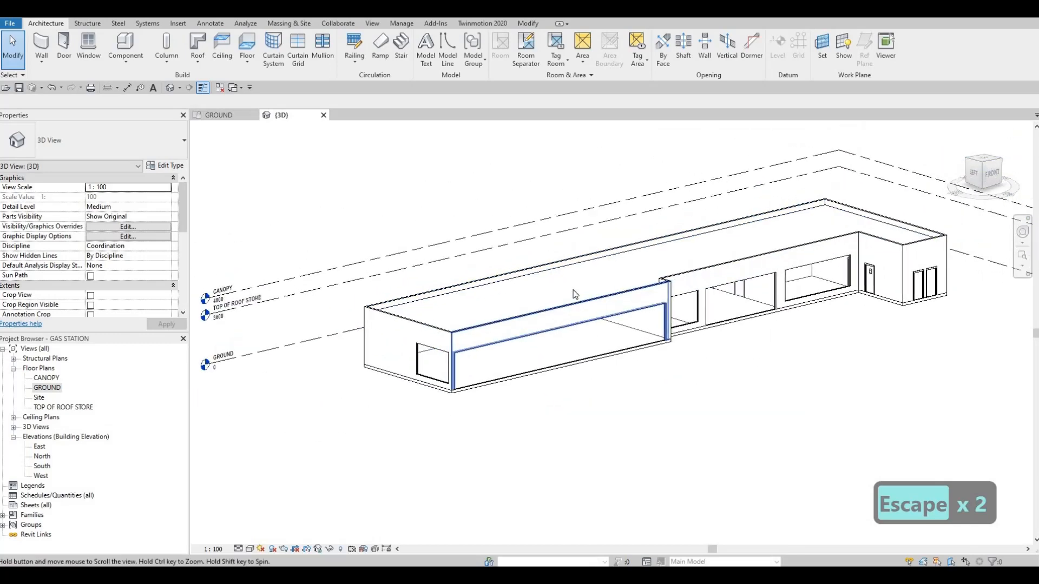
pyautogui.scroll(2, 532, 278)
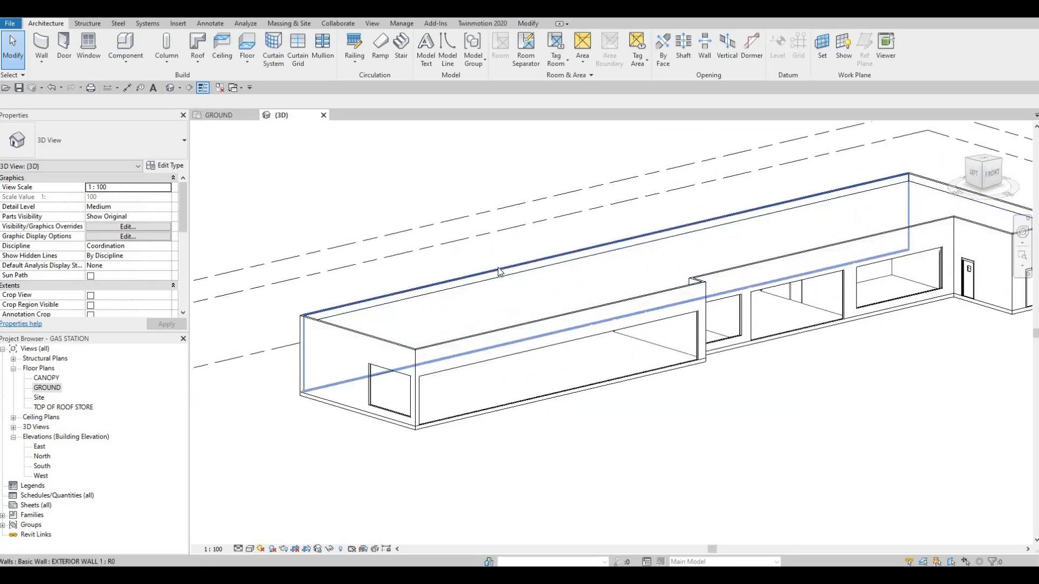
pyautogui.press('Tab')
pyautogui.click(499, 272)
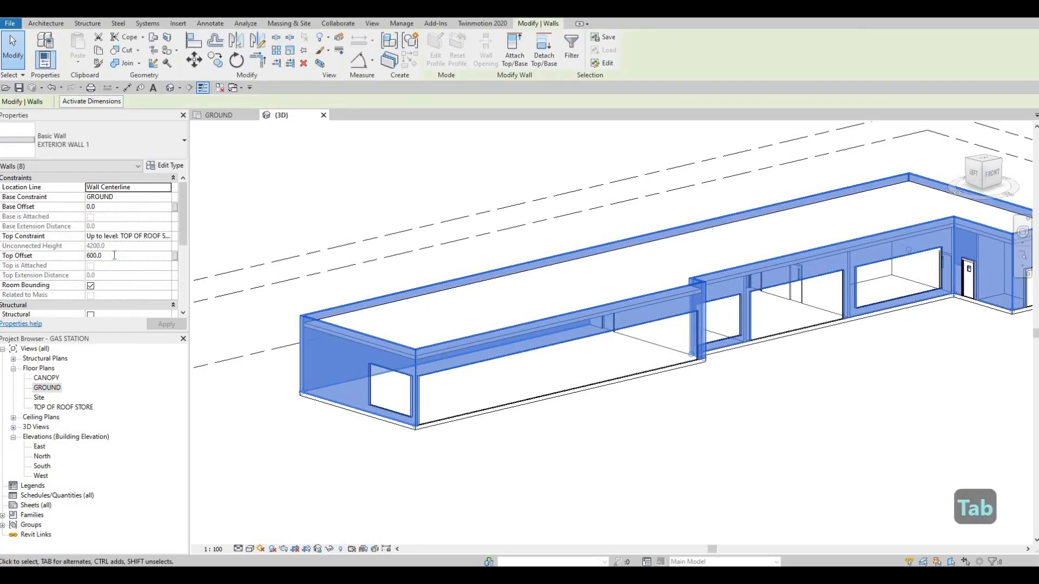
pyautogui.click(114, 255)
pyautogui.write('400')
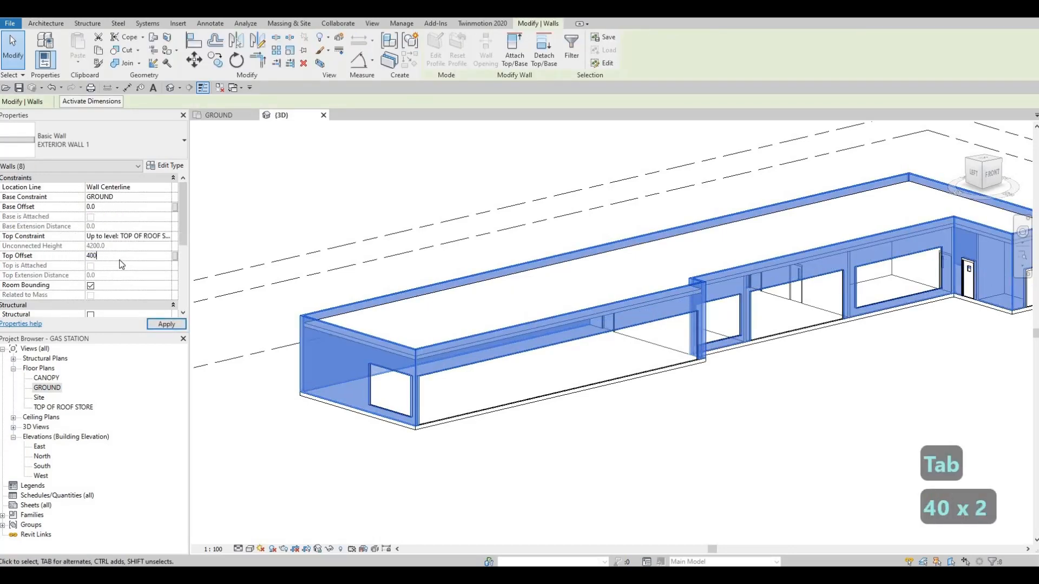
pyautogui.press('Return')
pyautogui.click(167, 323)
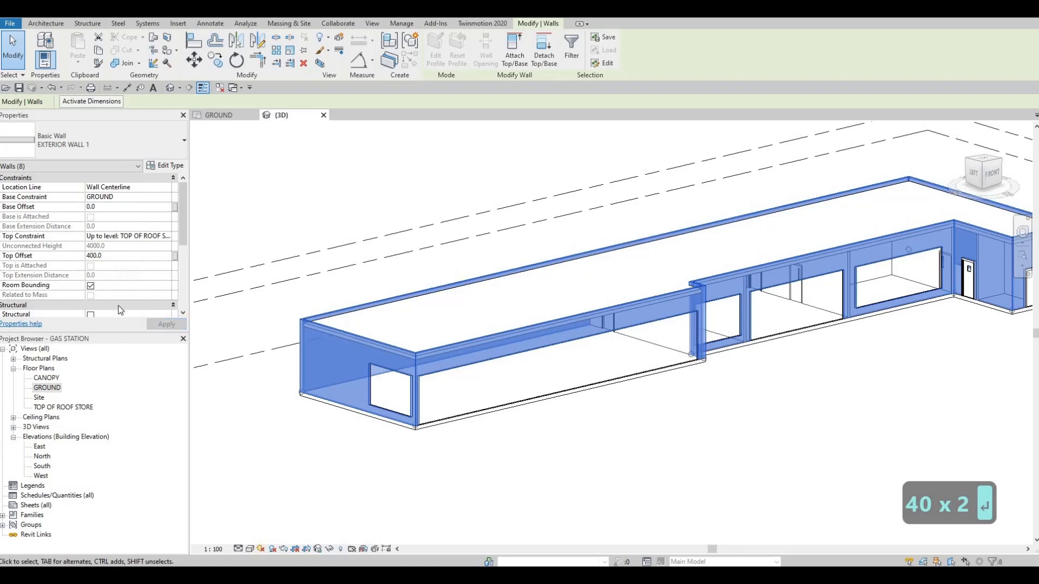
# Restore the exterior walls' top offset to 600 mm and clear the selection.
pyautogui.click(117, 255)
pyautogui.write('600')
pyautogui.press('Return')
pyautogui.click(150, 322)
pyautogui.press('Escape')
pyautogui.press('Escape')
pyautogui.press('Escape')
pyautogui.moveTo(655, 284); pyautogui.dragTo(529, 270, button='middle')
pyautogui.scroll(-1, 529, 271)
pyautogui.moveTo(370, 387); pyautogui.dragTo(460, 369, button='middle')
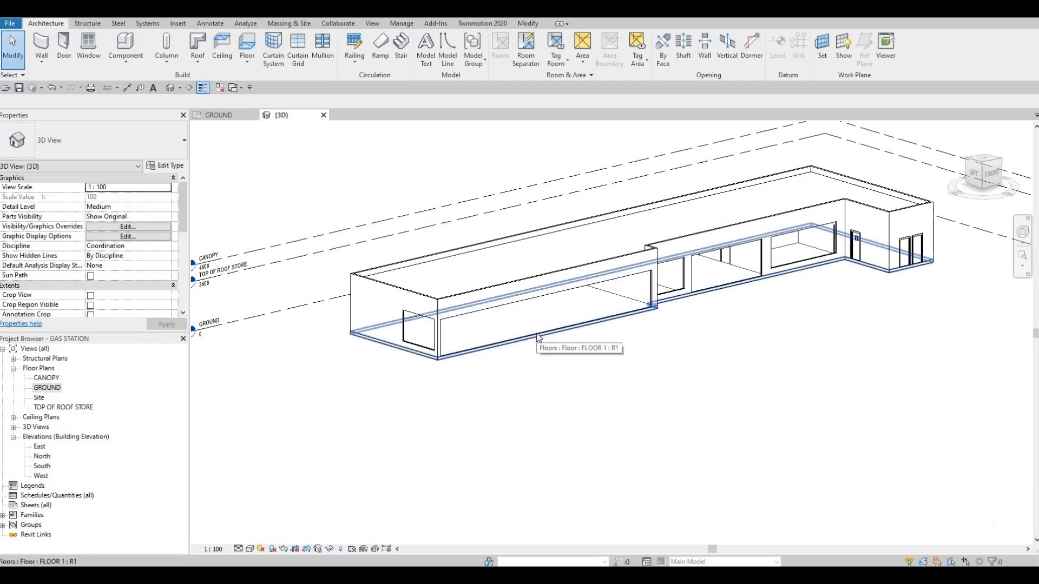
# Align the bottom edge of the end wall's curtain wall to the top of the floor using the Align tool.
pyautogui.scroll(3, 478, 349)
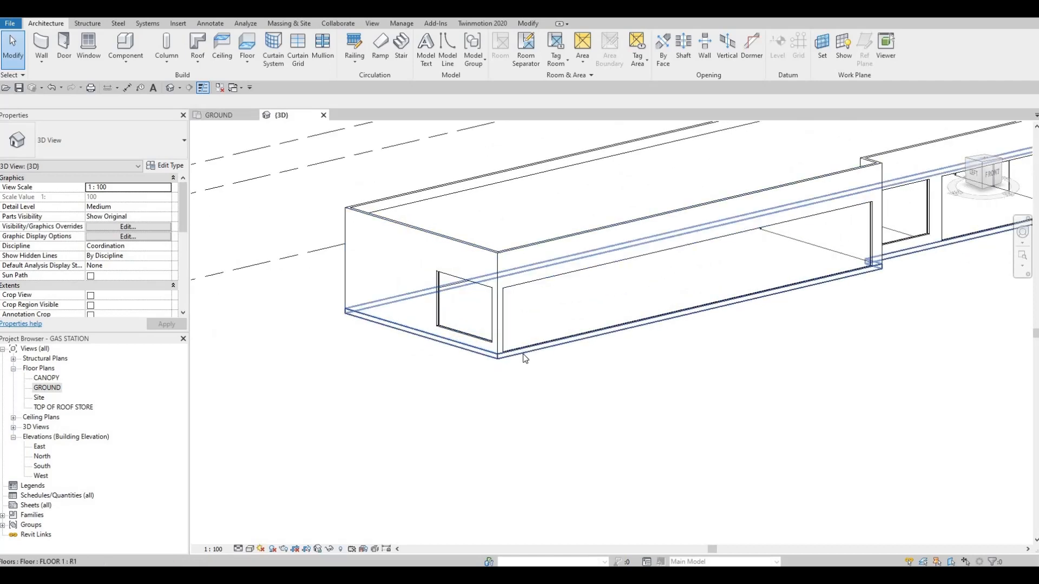
pyautogui.press('Escape')
pyautogui.press('a')
pyautogui.press('l')
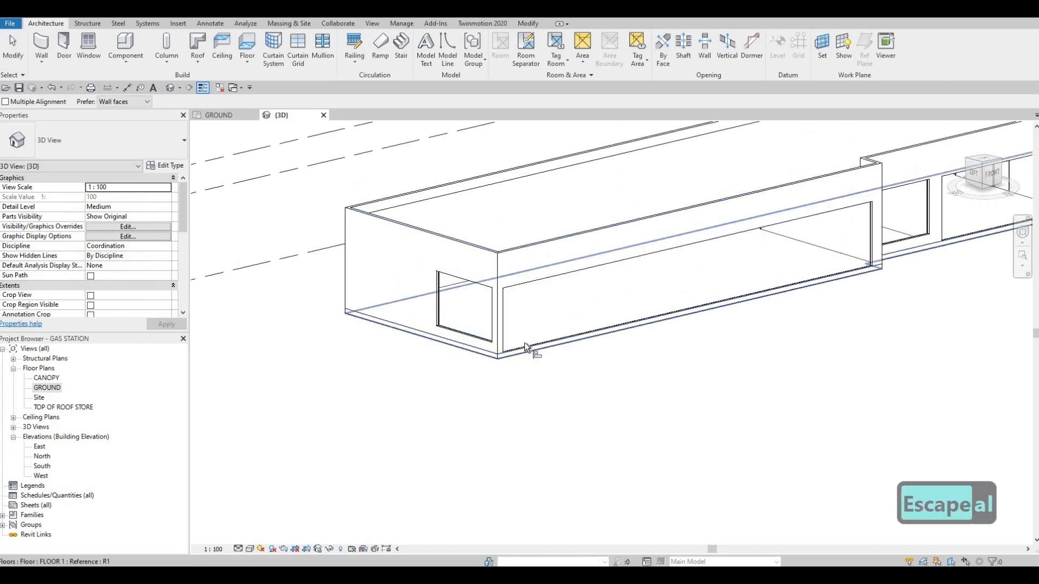
pyautogui.click(481, 339)
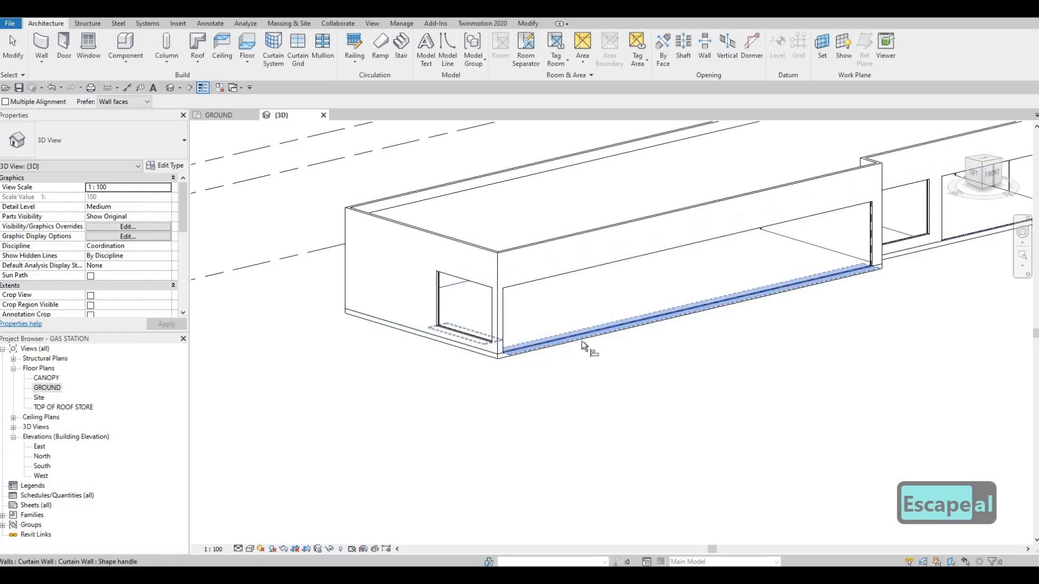
pyautogui.moveTo(848, 277); pyautogui.dragTo(596, 329, button='middle')
# Align the bottom edges of the remaining front curtain walls to the top edge of the floor.
pyautogui.scroll(-1, 596, 329)
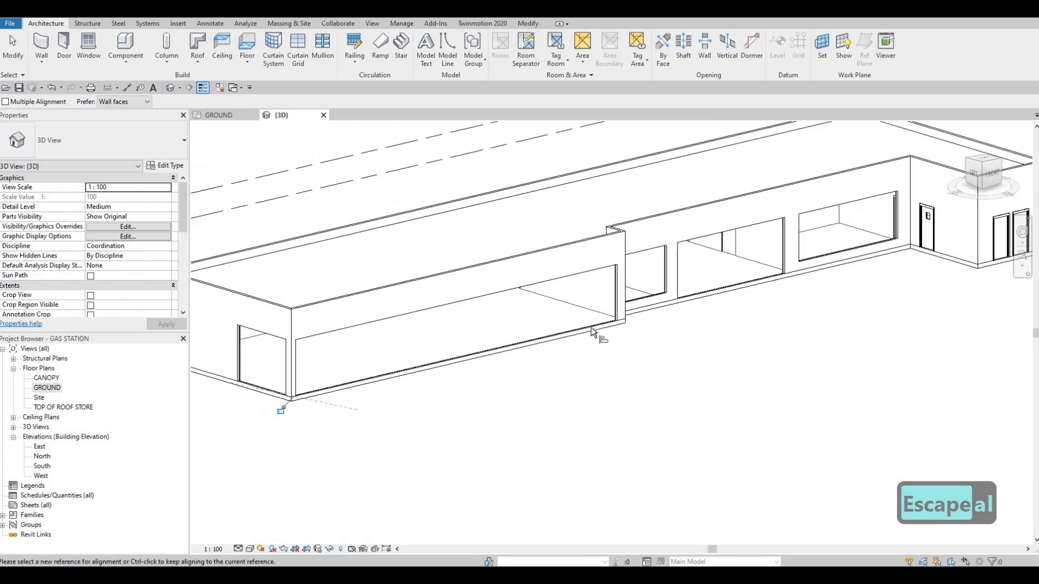
pyautogui.keyDown('ctrl'); pyautogui.click(650, 304); pyautogui.keyUp('ctrl')
pyautogui.click(650, 305)
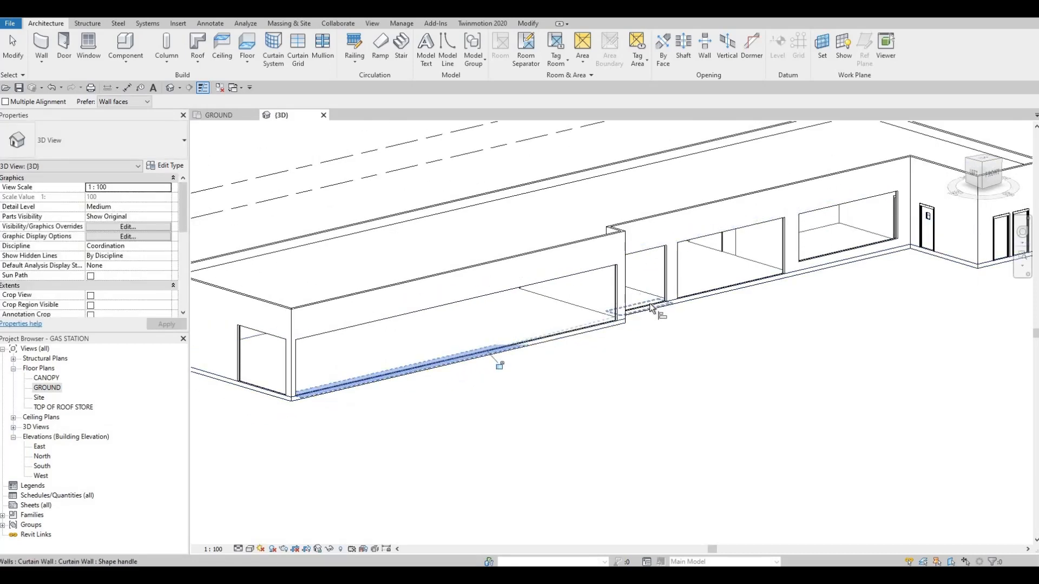
pyautogui.click(774, 294)
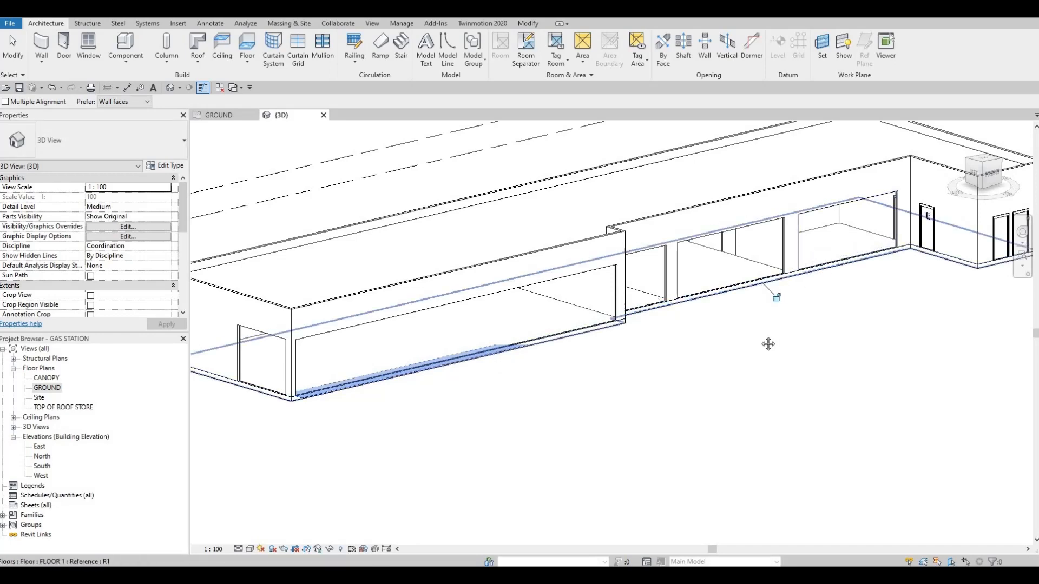
pyautogui.scroll(-4, 716, 339)
pyautogui.scroll(2, 703, 340)
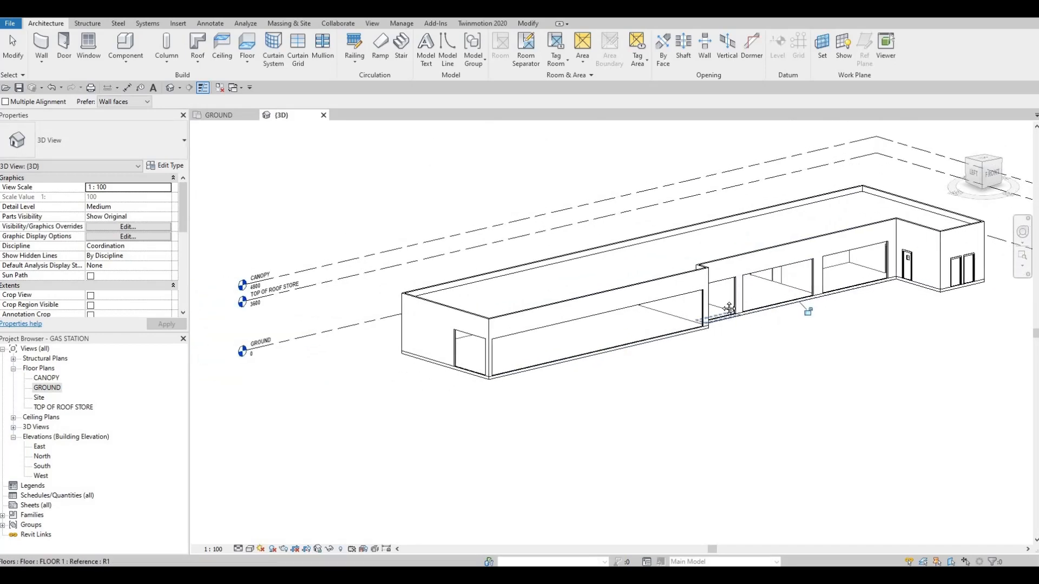
pyautogui.scroll(-1, 730, 314)
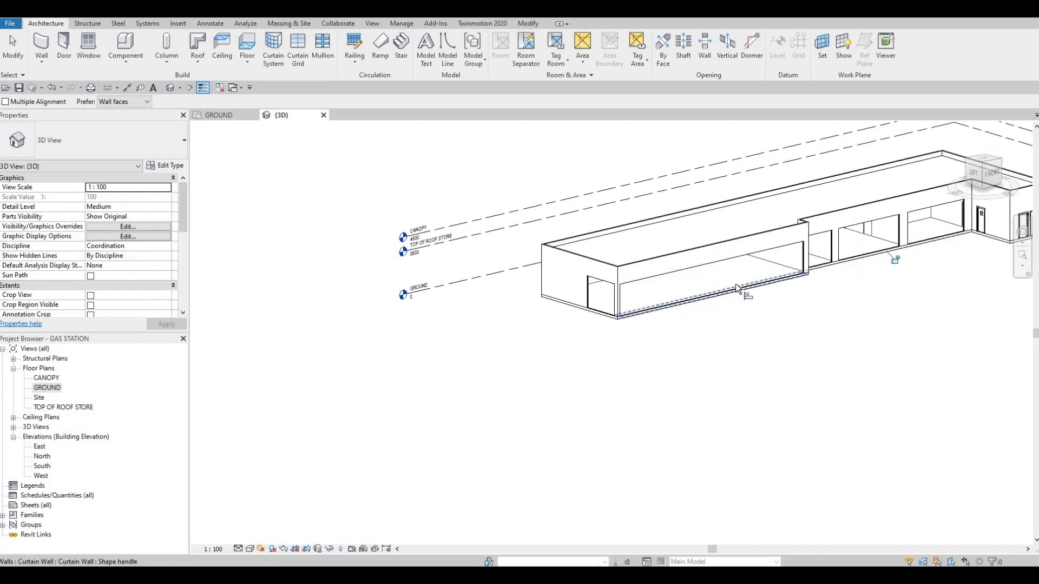
pyautogui.scroll(2, 704, 285)
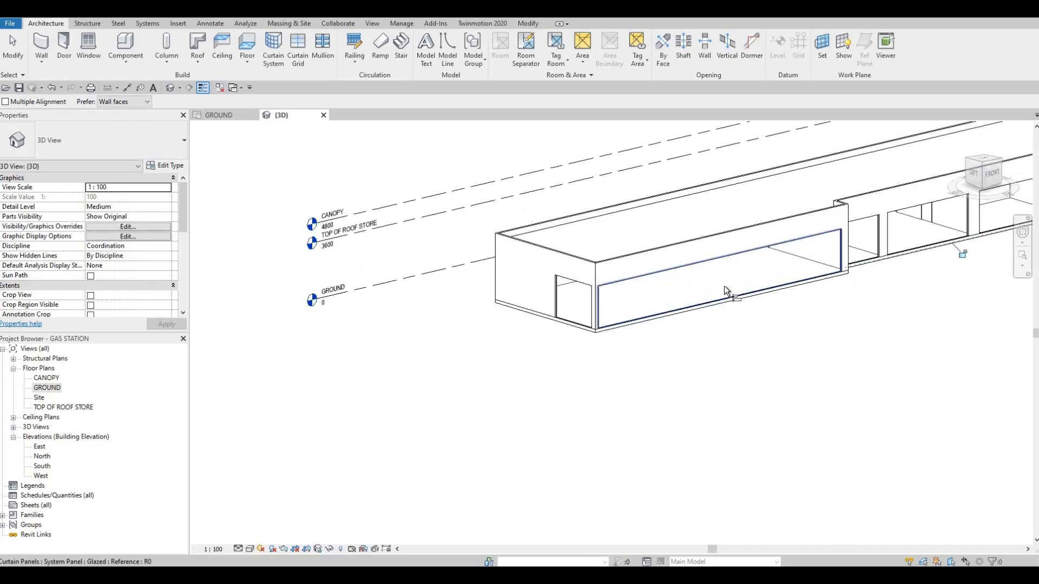
pyautogui.click(689, 280)
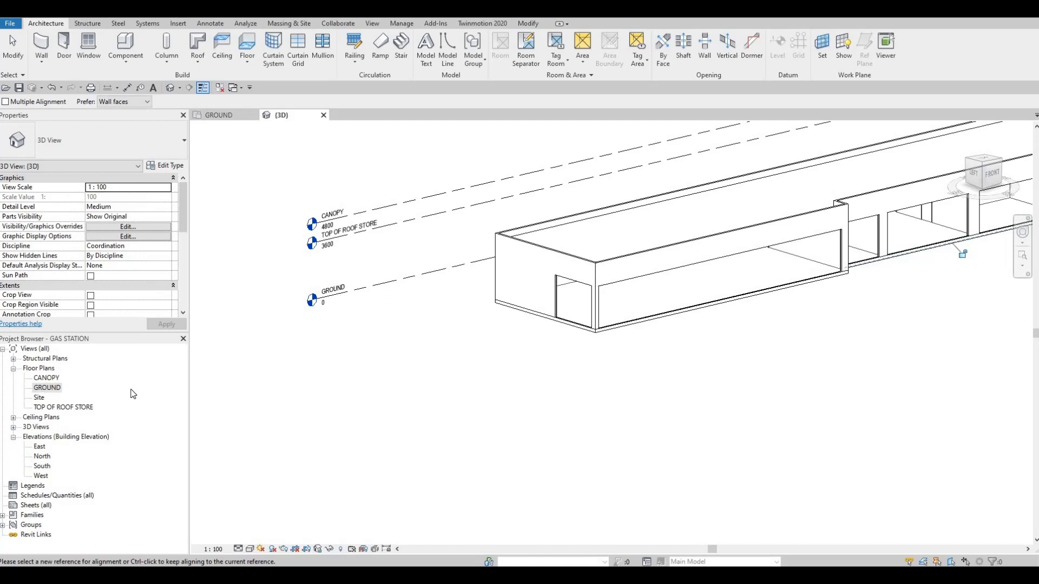
# Inspect the North elevation and the front of the store in the 3D view to determine which elevation shows the curtain walls.
pyautogui.doubleClick(46, 456)
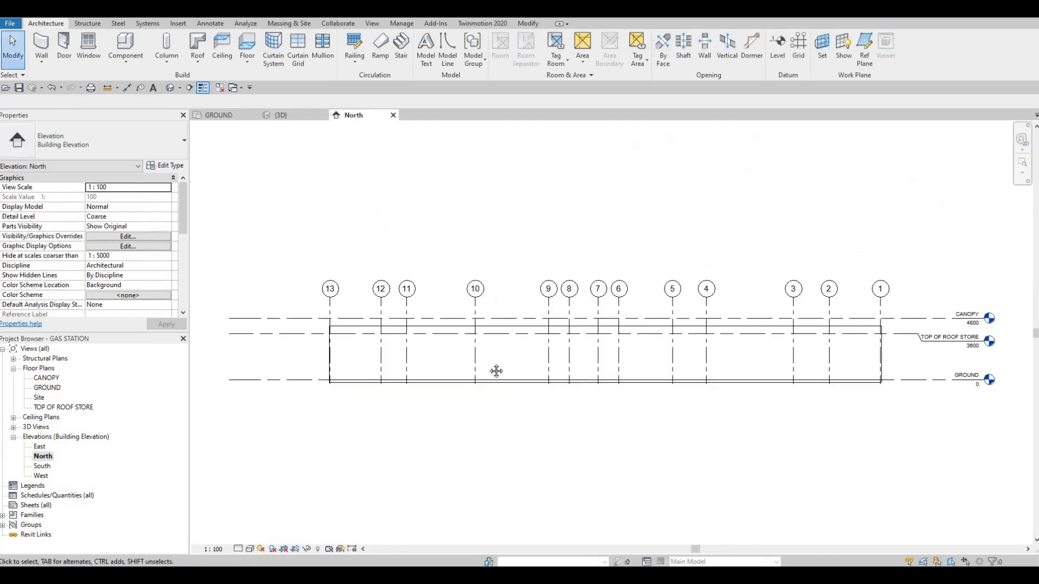
pyautogui.scroll(-1, 483, 356)
pyautogui.moveTo(509, 383); pyautogui.dragTo(476, 357, button='middle')
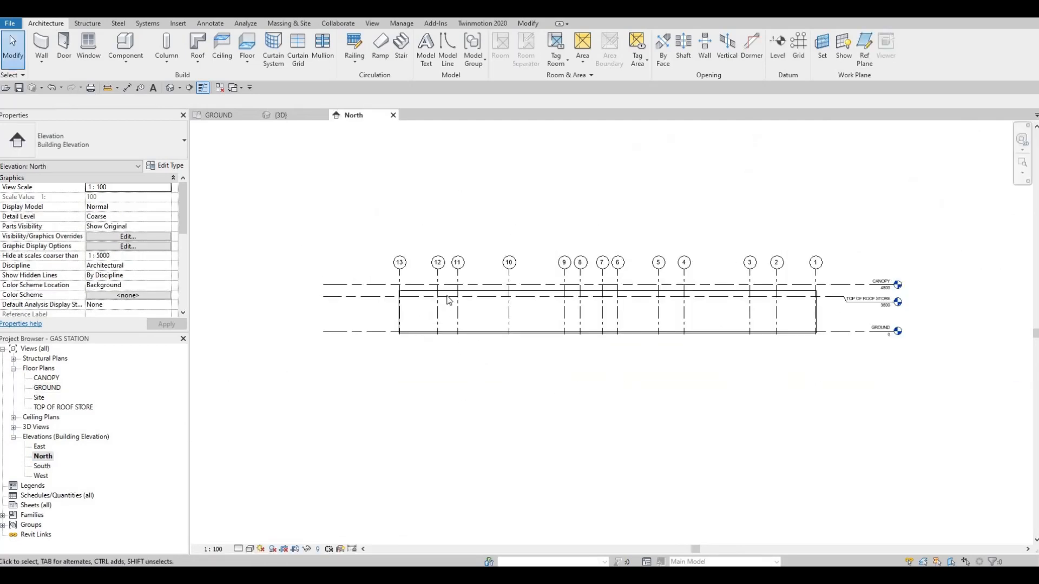
pyautogui.scroll(2, 436, 300)
pyautogui.scroll(-1, 402, 301)
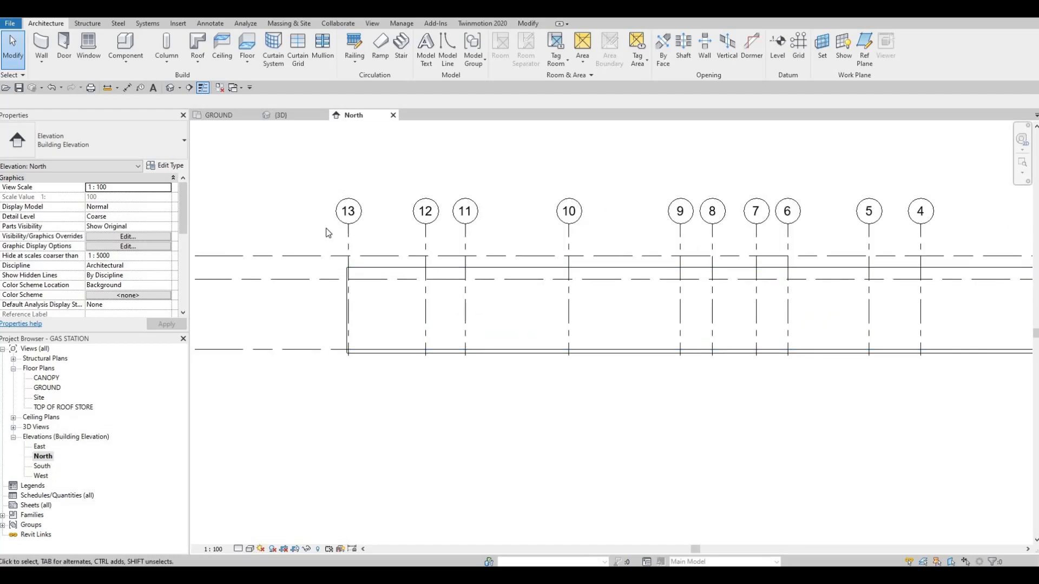
pyautogui.click(281, 115)
pyautogui.scroll(-3, 546, 286)
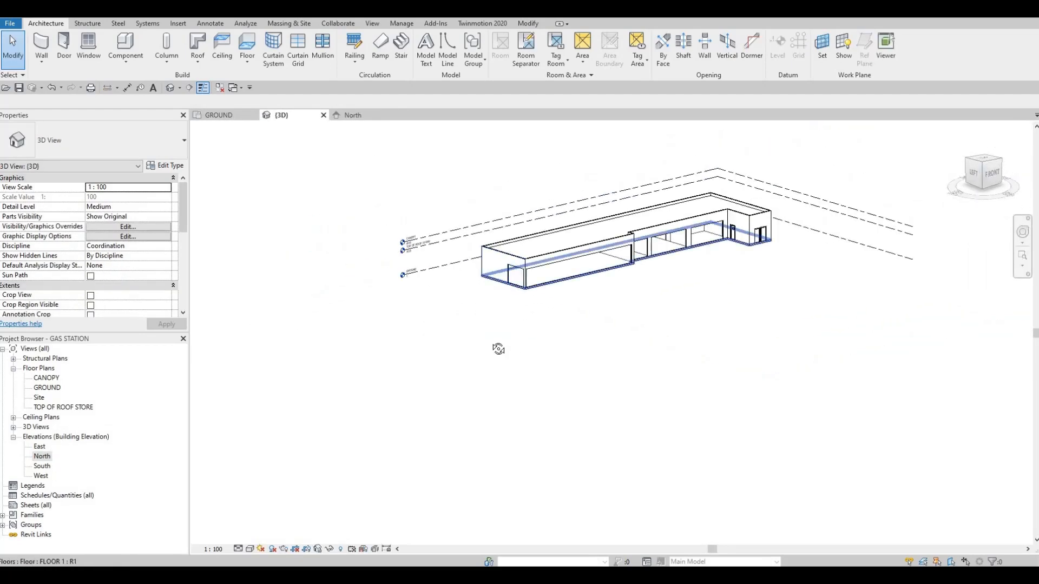
pyautogui.keyDown('shift'); pyautogui.moveTo(496, 349); pyautogui.dragTo(611, 282, button='middle'); pyautogui.keyUp('shift')
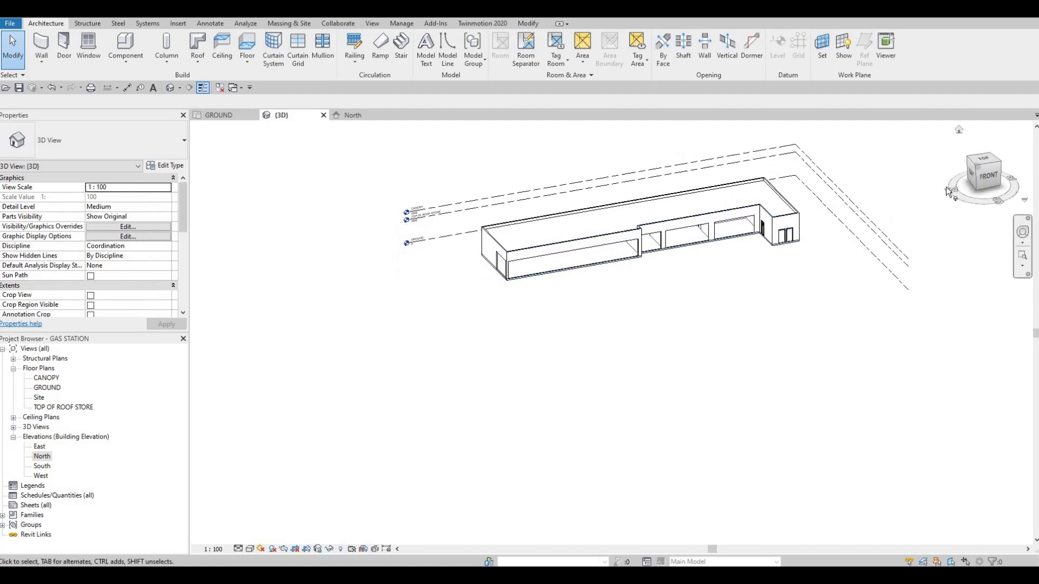
# Open the South elevation, close the North elevation view, and start placing curtain grids.
pyautogui.doubleClick(42, 467)
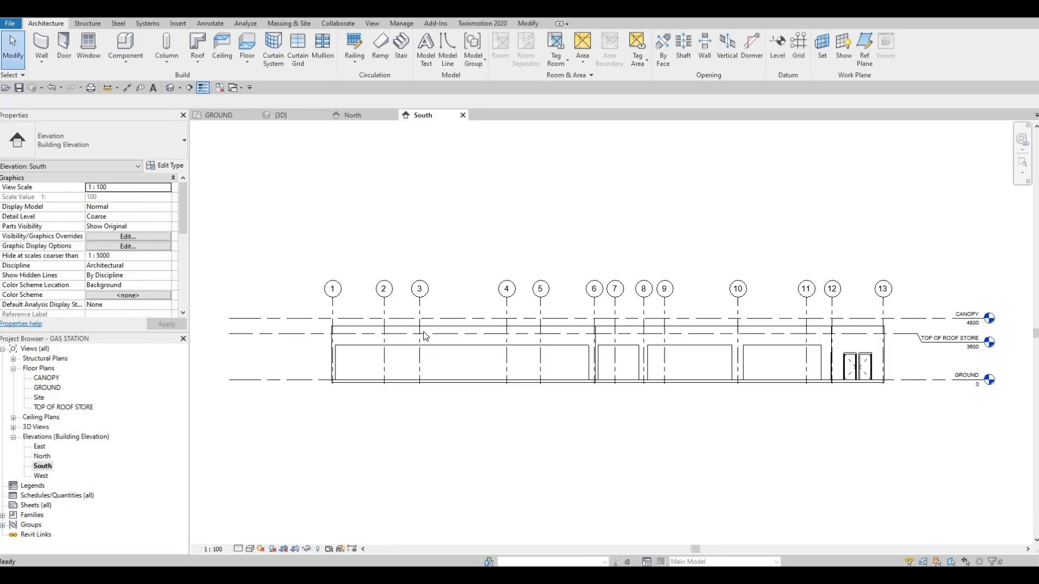
pyautogui.moveTo(361, 214); pyautogui.dragTo(409, 164, button='middle')
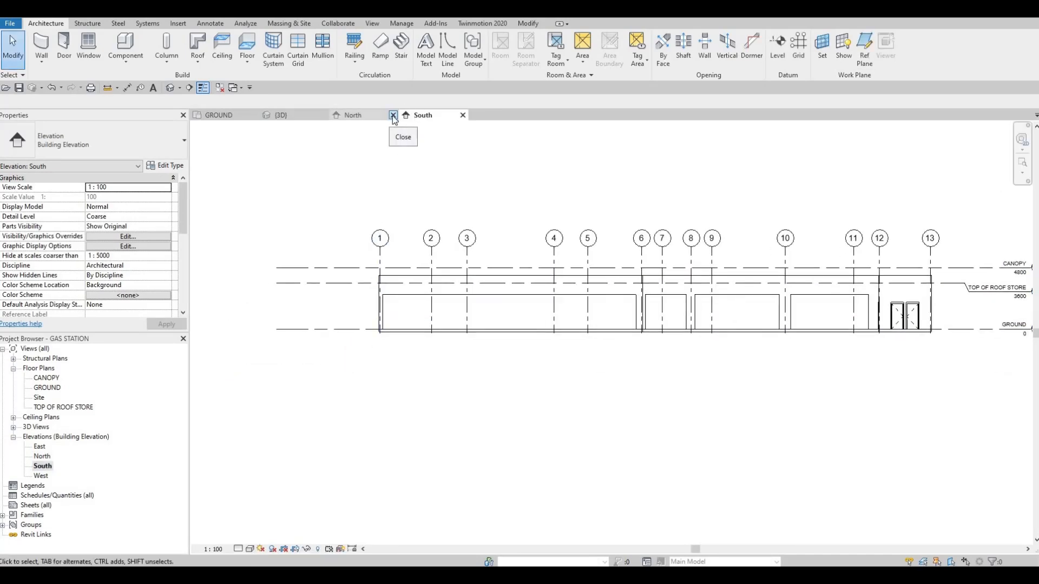
pyautogui.click(393, 115)
pyautogui.moveTo(537, 289)
pyautogui.mouseDown(button='middle')
pyautogui.moveTo(467, 275)
pyautogui.moveTo(477, 254)
pyautogui.moveTo(422, 243)
pyautogui.mouseUp(button='middle')
pyautogui.moveTo(280, 256); pyautogui.dragTo(332, 259, button='middle')
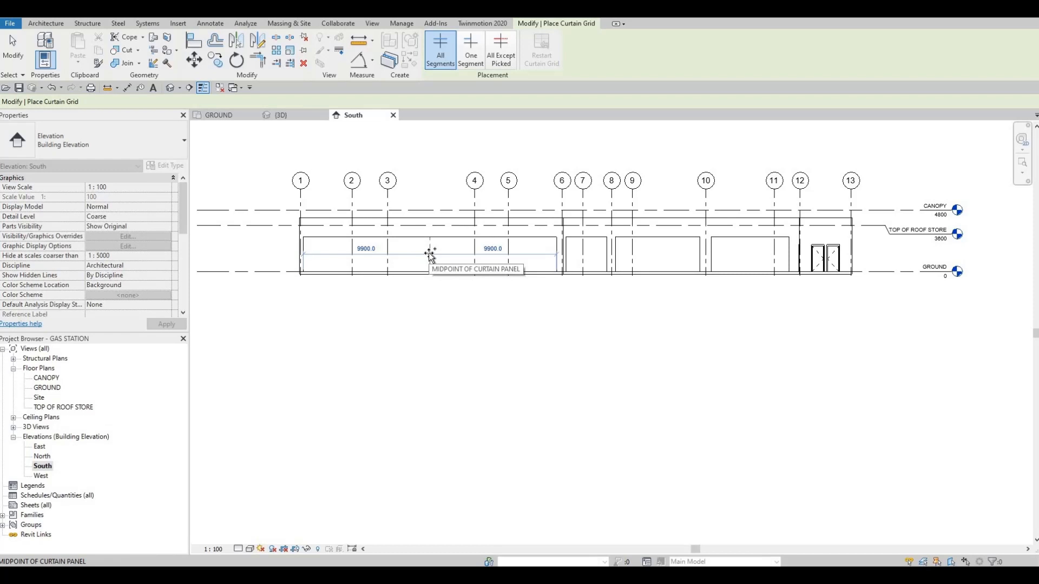
# Divide the long curtain wall between grids 1 and 6 into four equal 4950 mm bays with vertical curtain grid lines.
pyautogui.scroll(2, 431, 257)
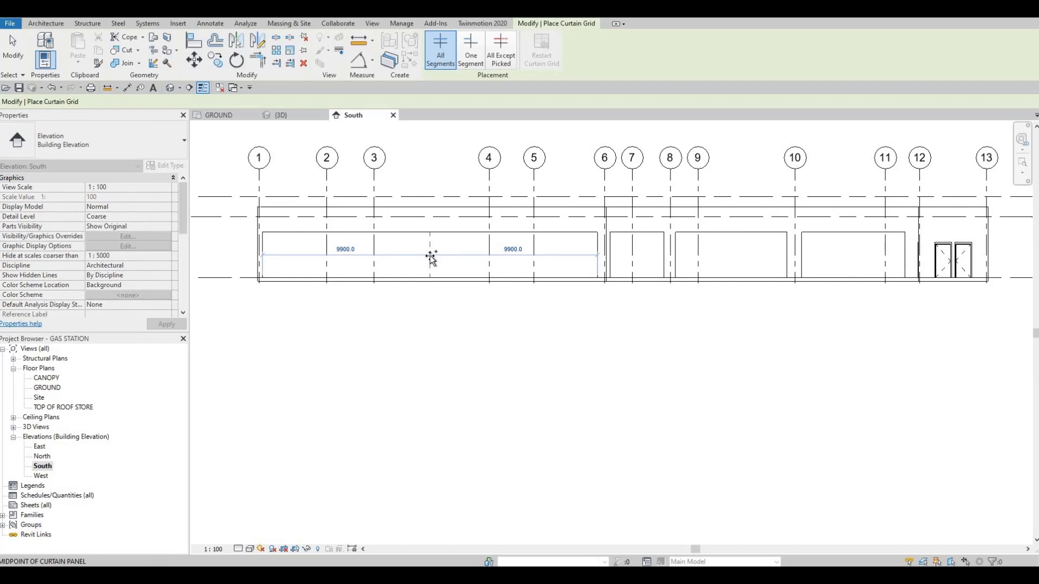
pyautogui.click(431, 257)
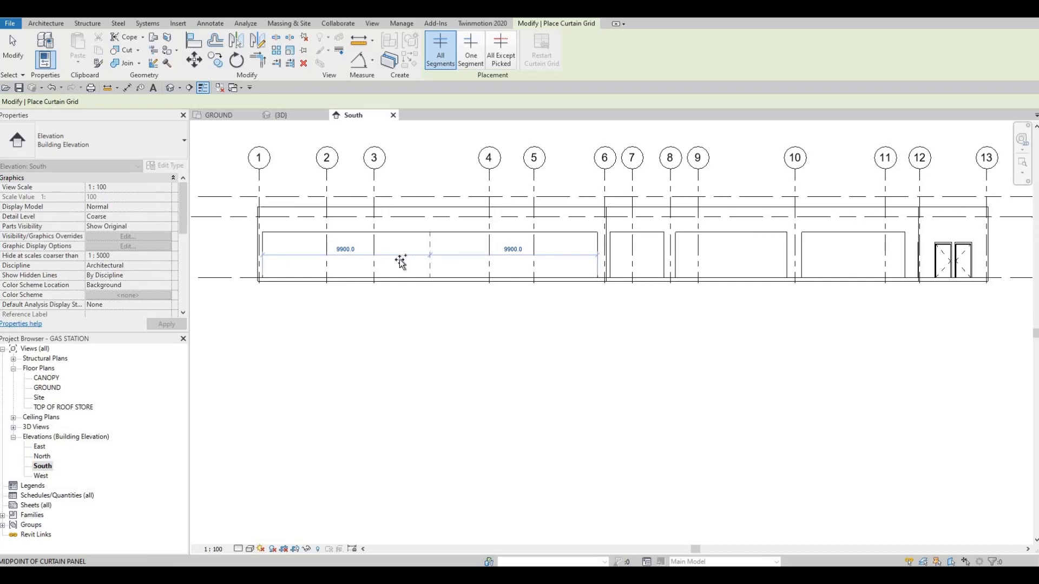
pyautogui.click(345, 263)
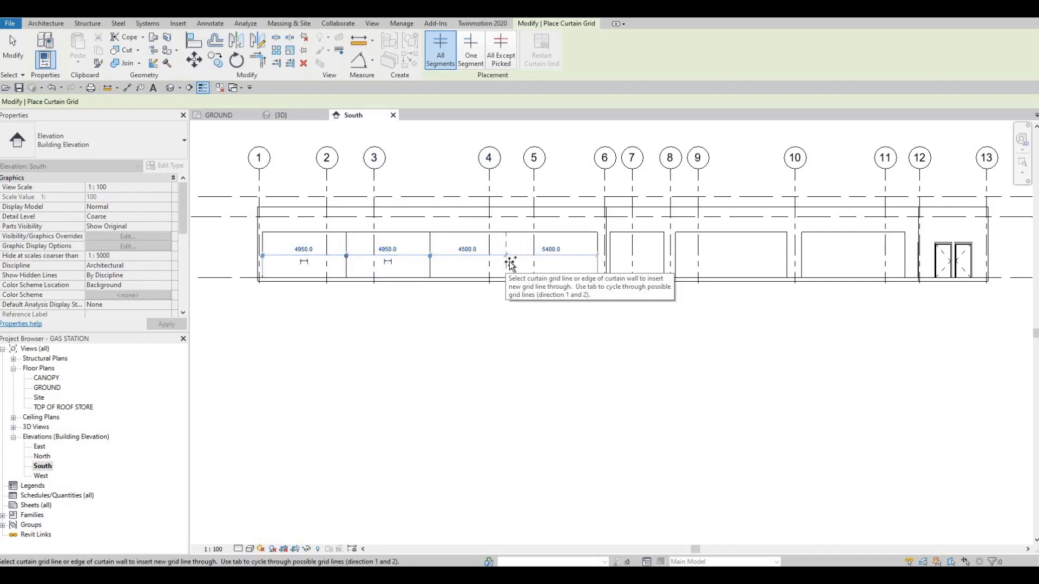
pyautogui.click(512, 260)
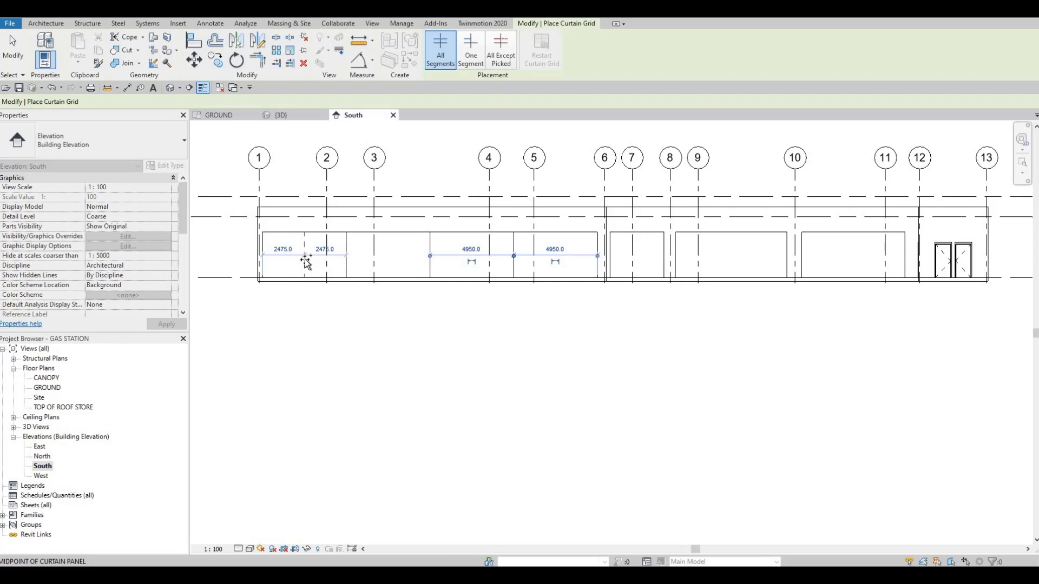
# Subdivide the first 4950 mm bay beside grid 1 into 1237.5 mm panels with vertical curtain grid lines.
pyautogui.click(283, 262)
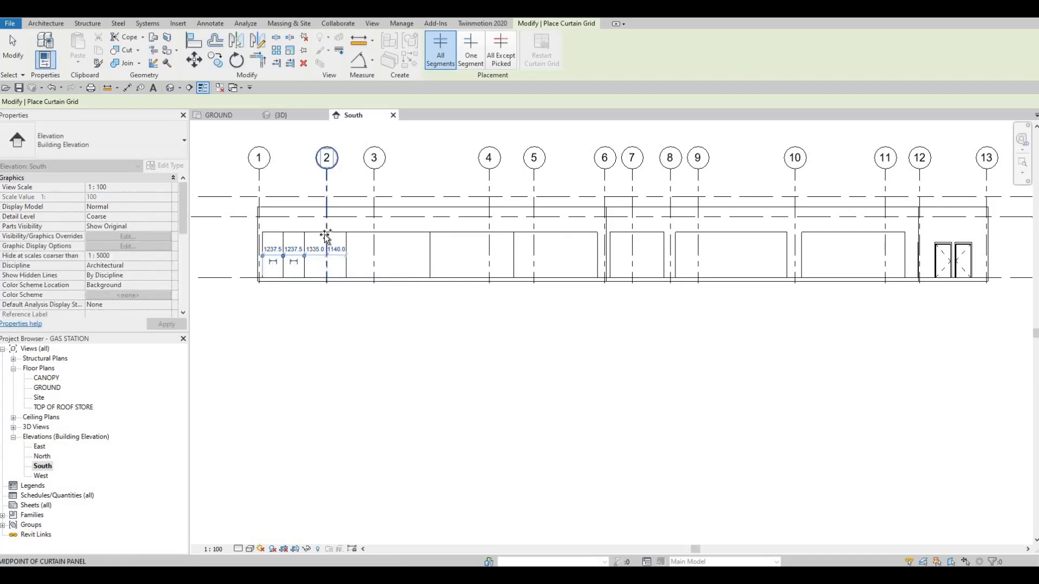
pyautogui.scroll(5, 324, 234)
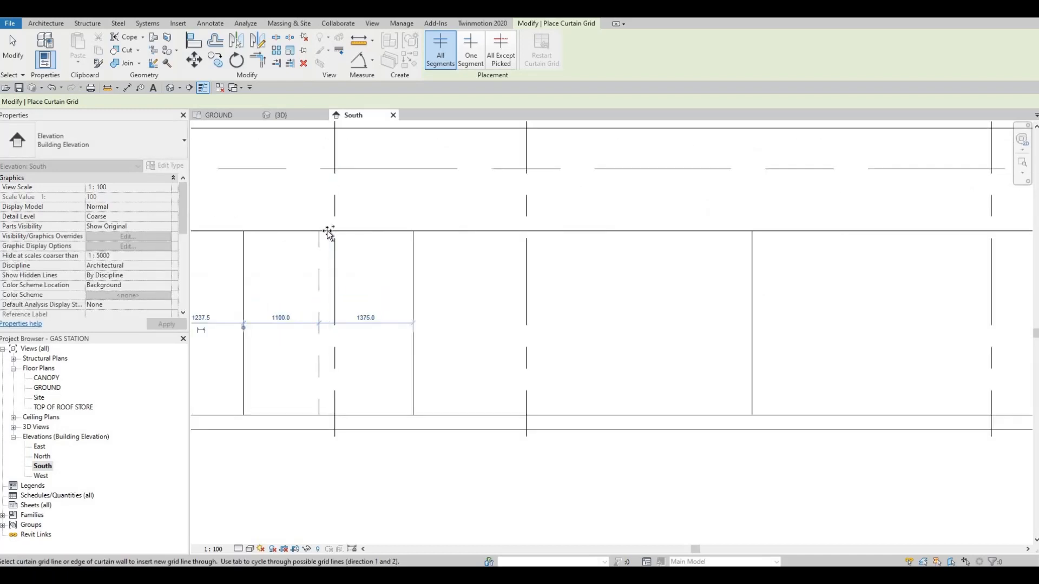
pyautogui.click(328, 233)
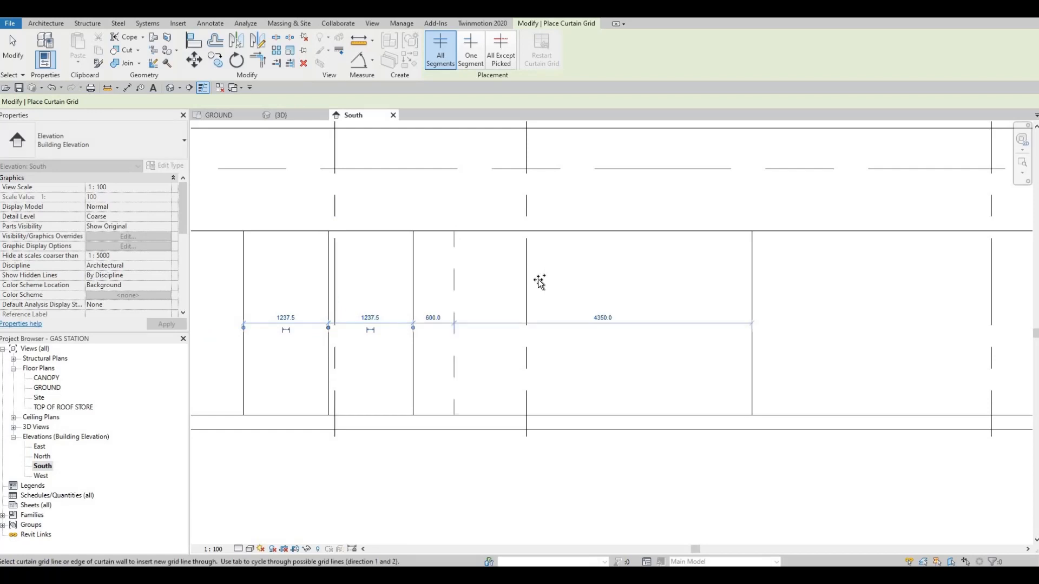
# Split the second 4950 mm bay around grid 3 at its midpoint and quarter points into 1237.5 mm panels.
pyautogui.scroll(-3, 535, 287)
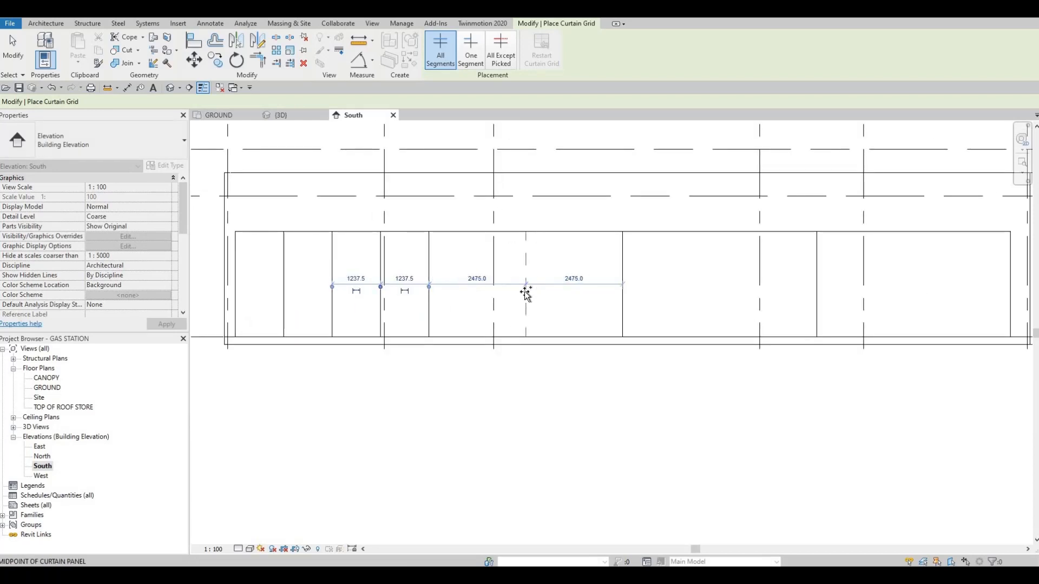
pyautogui.click(525, 293)
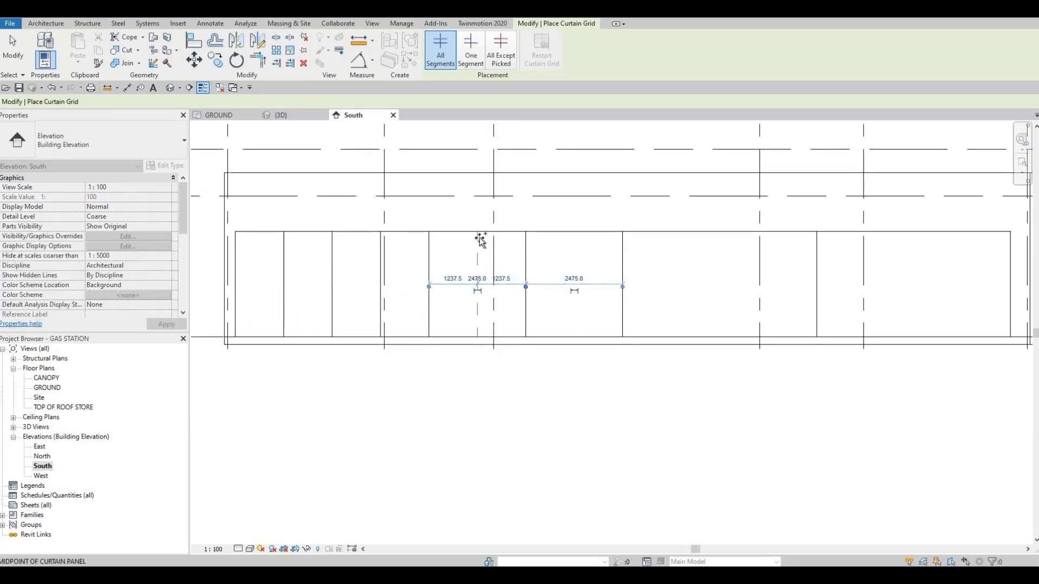
pyautogui.click(578, 234)
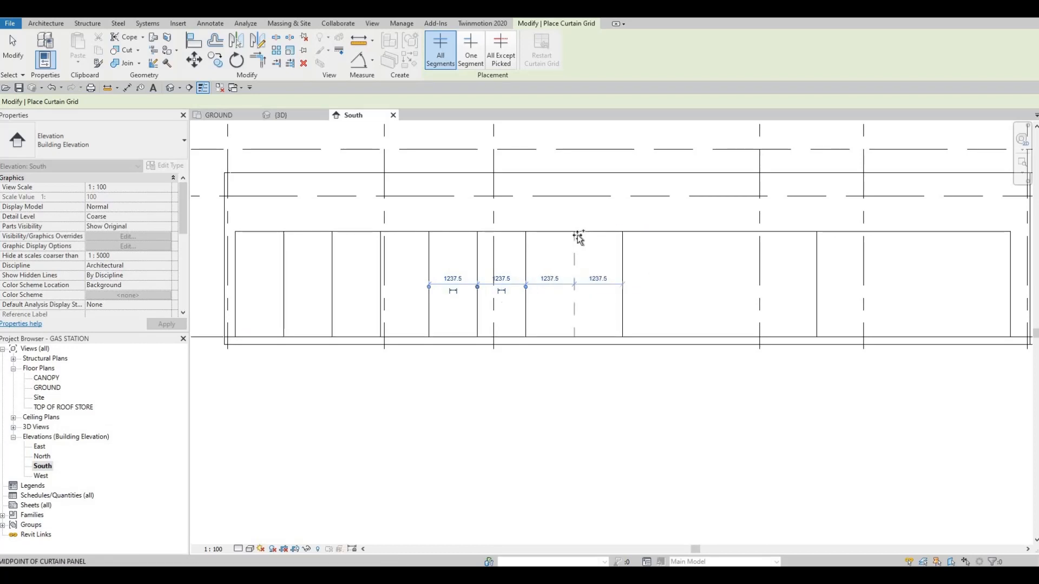
pyautogui.click(578, 235)
# Add vertical curtain grid lines to the third bay around grid 4, dividing it into four 1237.5 mm panels.
pyautogui.moveTo(750, 255); pyautogui.dragTo(566, 268, button='middle')
pyautogui.scroll(-1, 565, 267)
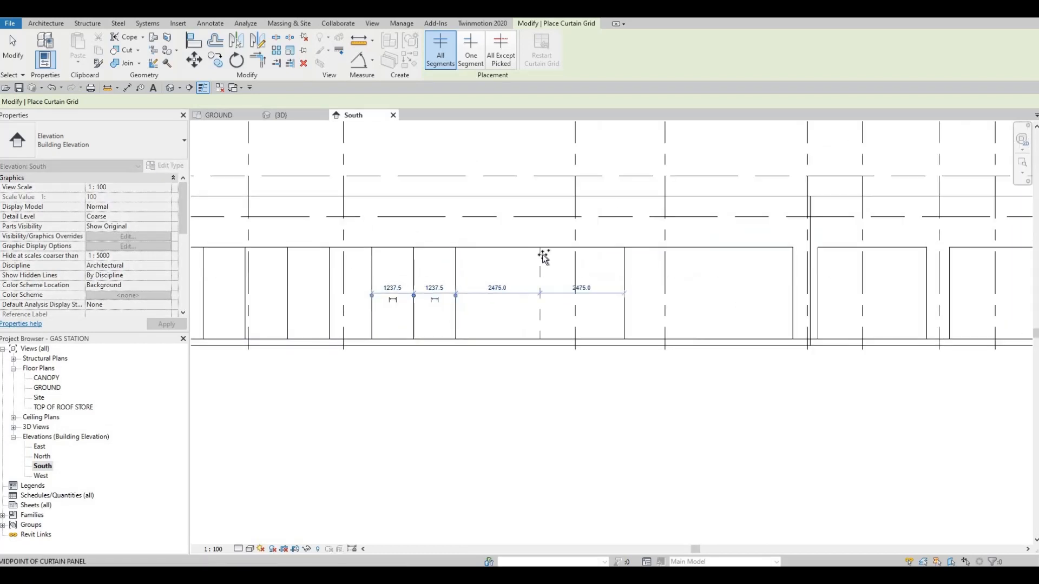
pyautogui.click(508, 254)
pyautogui.click(498, 250)
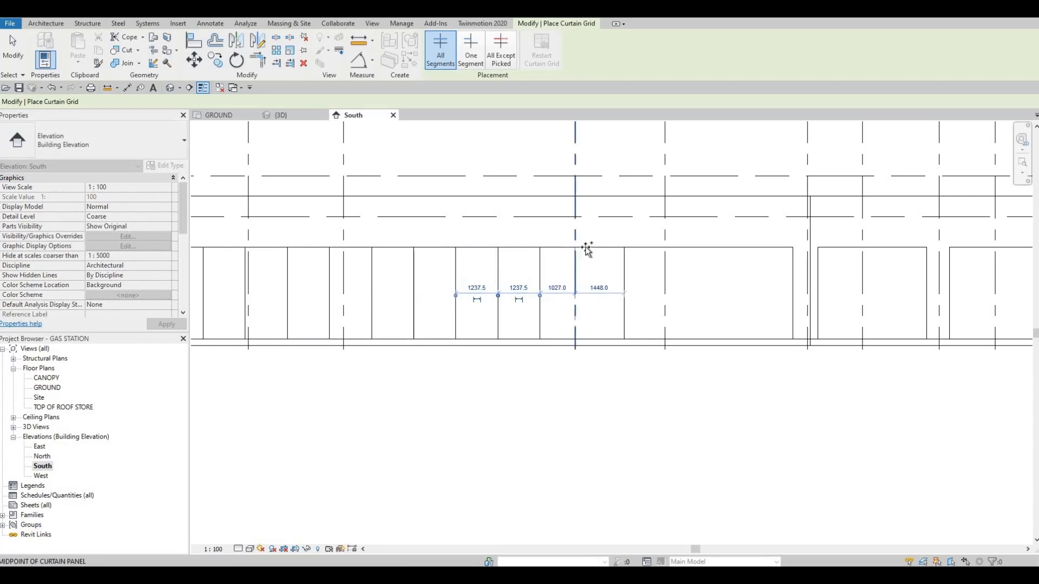
pyautogui.scroll(1, 582, 251)
pyautogui.click(582, 250)
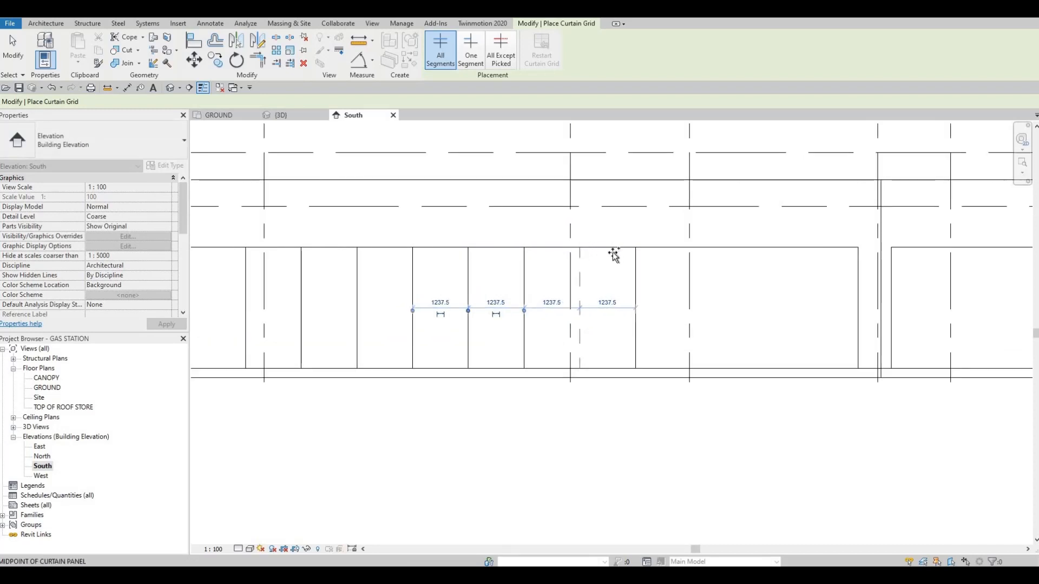
# Subdivide the last bay next to grid 6 into four 1237.5 mm panels with vertical curtain grid lines.
pyautogui.moveTo(726, 251); pyautogui.dragTo(617, 254, button='middle')
pyautogui.scroll(-1, 612, 255)
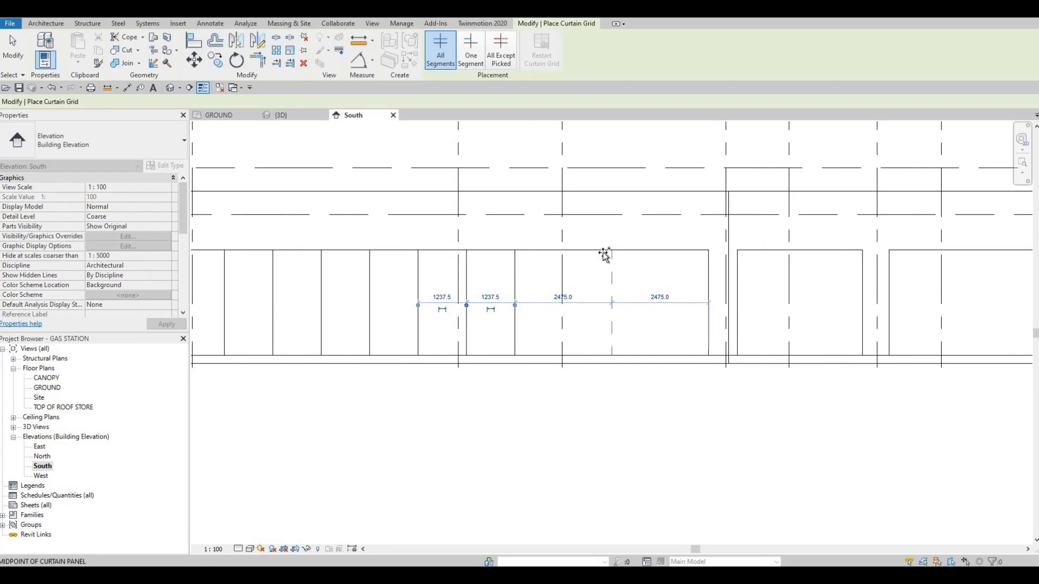
pyautogui.click(573, 252)
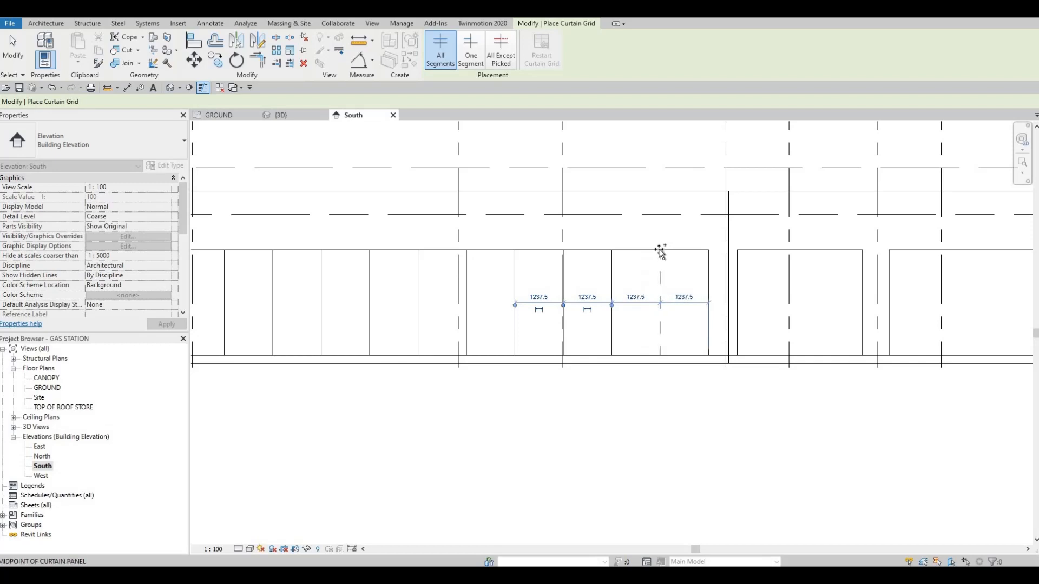
pyautogui.scroll(-5, 599, 273)
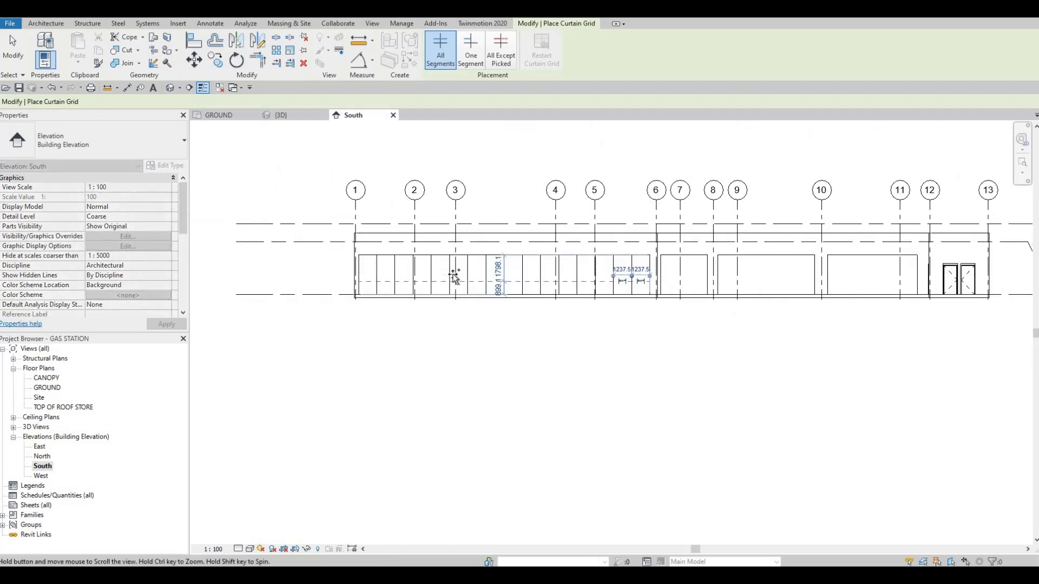
pyautogui.scroll(3, 465, 293)
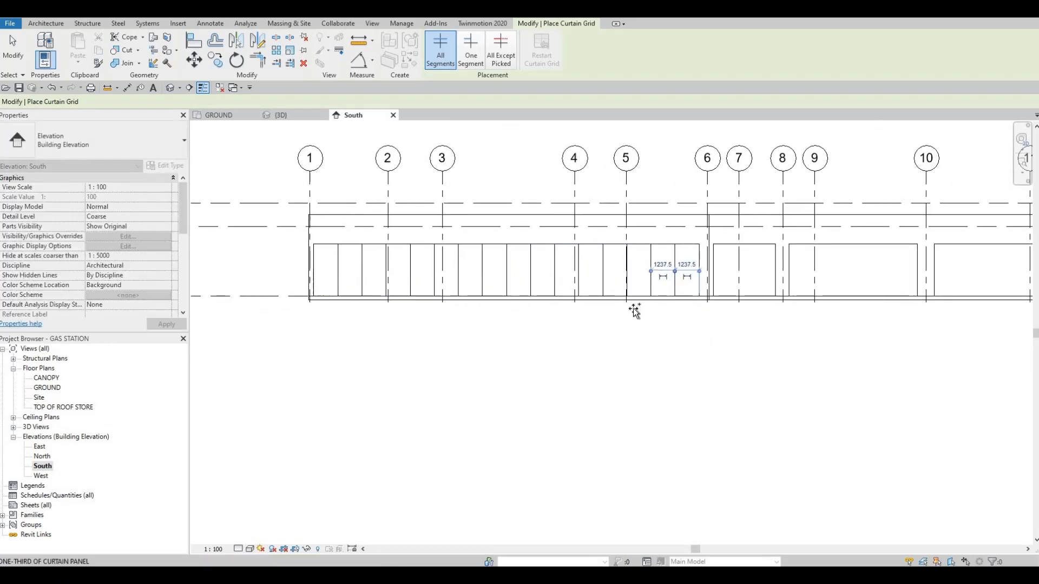
# Add one-segment horizontal curtain grid lines 600 mm below the head in the two adjacent panels between grids 3 and 4.
pyautogui.click(679, 276)
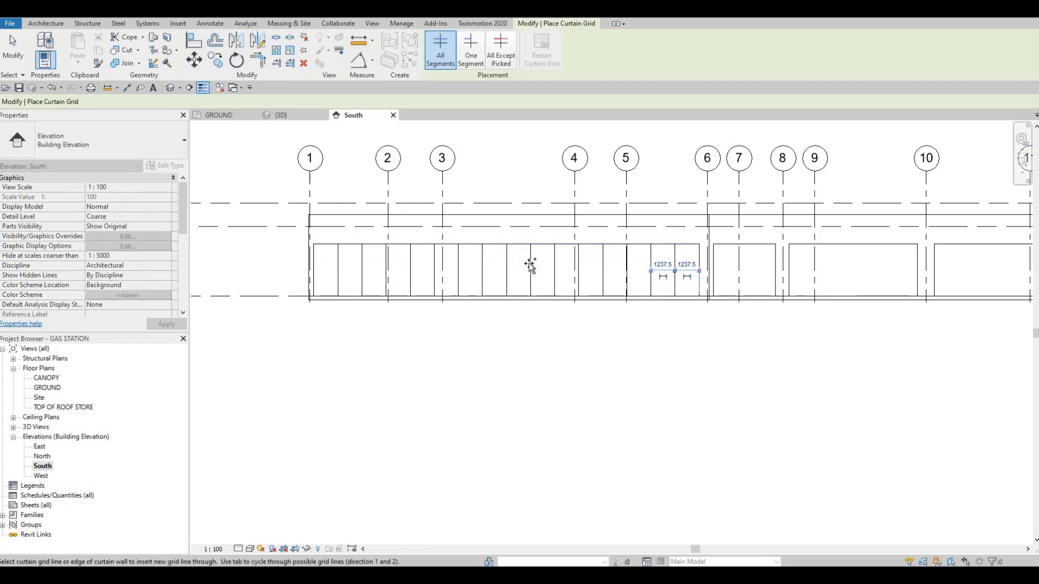
pyautogui.scroll(1, 465, 154)
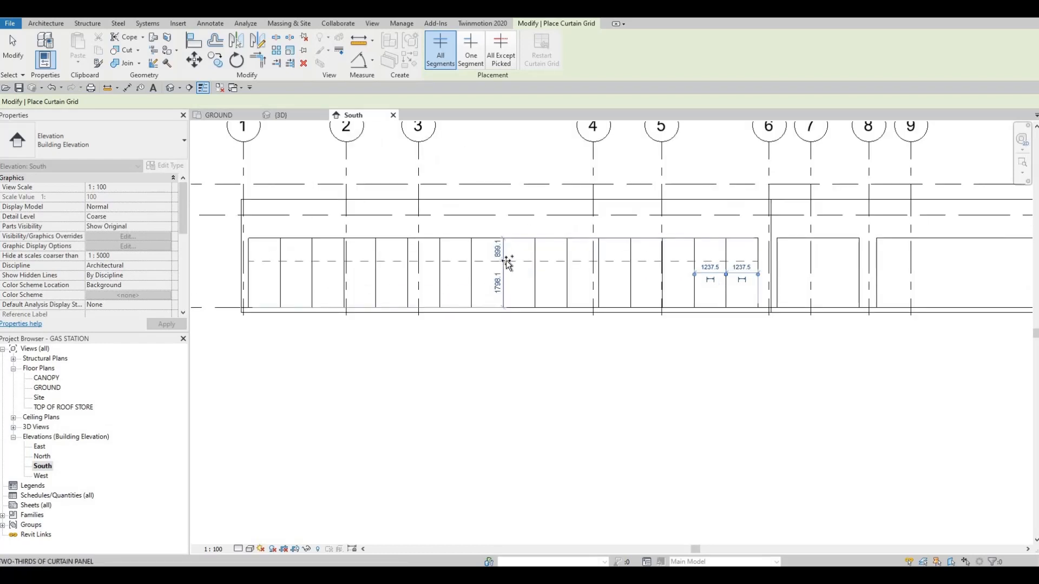
pyautogui.scroll(-2, 504, 263)
pyautogui.scroll(1, 501, 243)
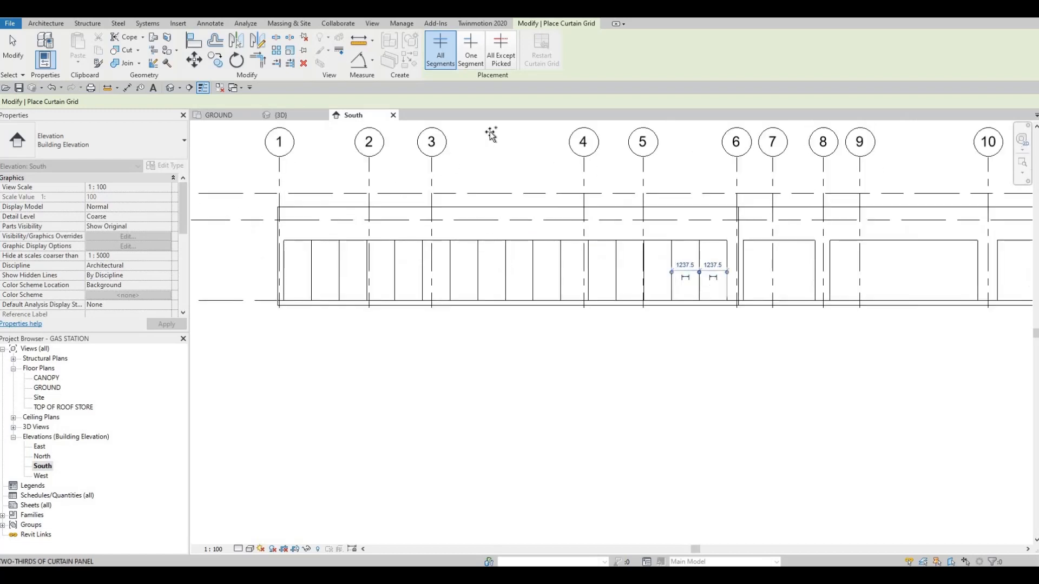
pyautogui.click(471, 51)
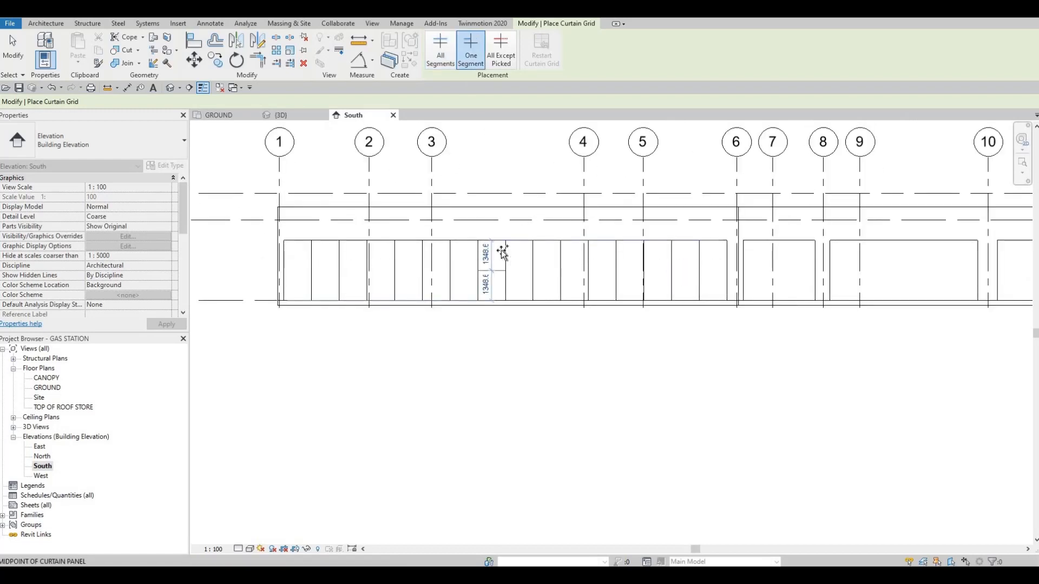
pyautogui.scroll(2, 499, 252)
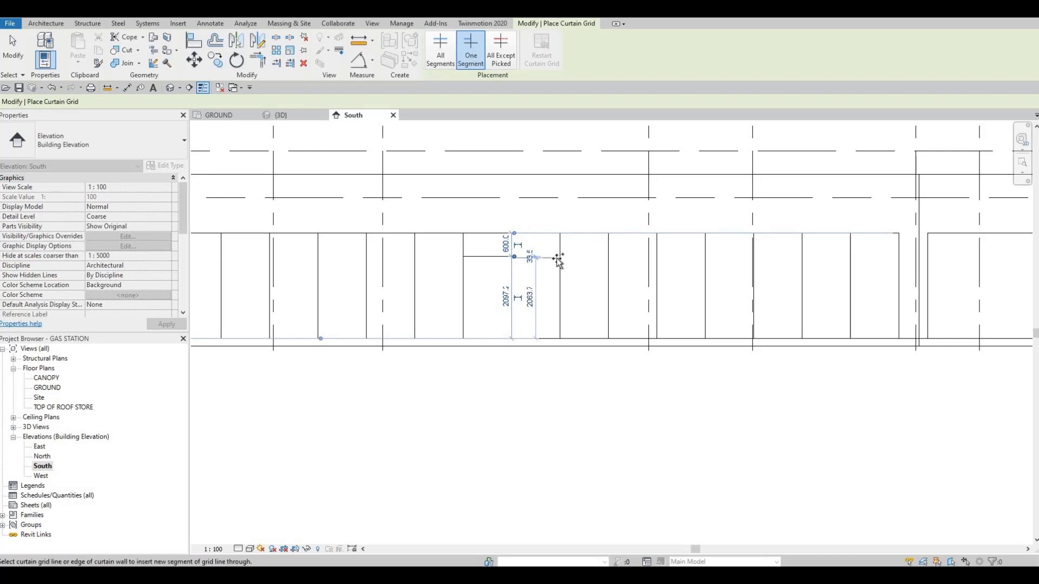
pyautogui.scroll(1, 560, 253)
pyautogui.scroll(1, 546, 254)
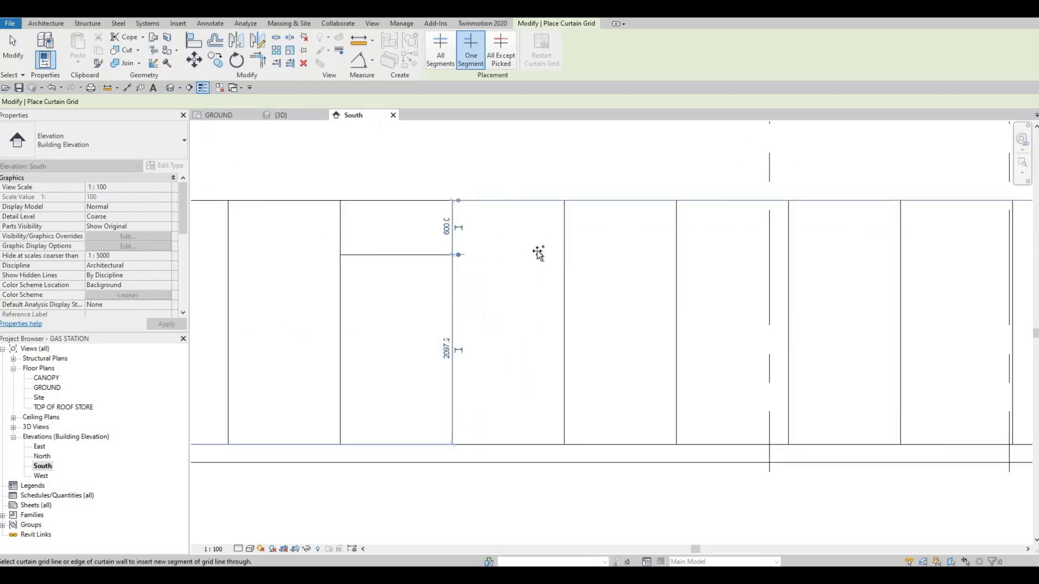
pyautogui.click(504, 257)
pyautogui.press('Escape')
# Select the horizontal grid line and the glazed panel above it to examine the split panels between grids 3 and 4.
pyautogui.press('Escape')
pyautogui.press('Escape')
pyautogui.scroll(1, 503, 253)
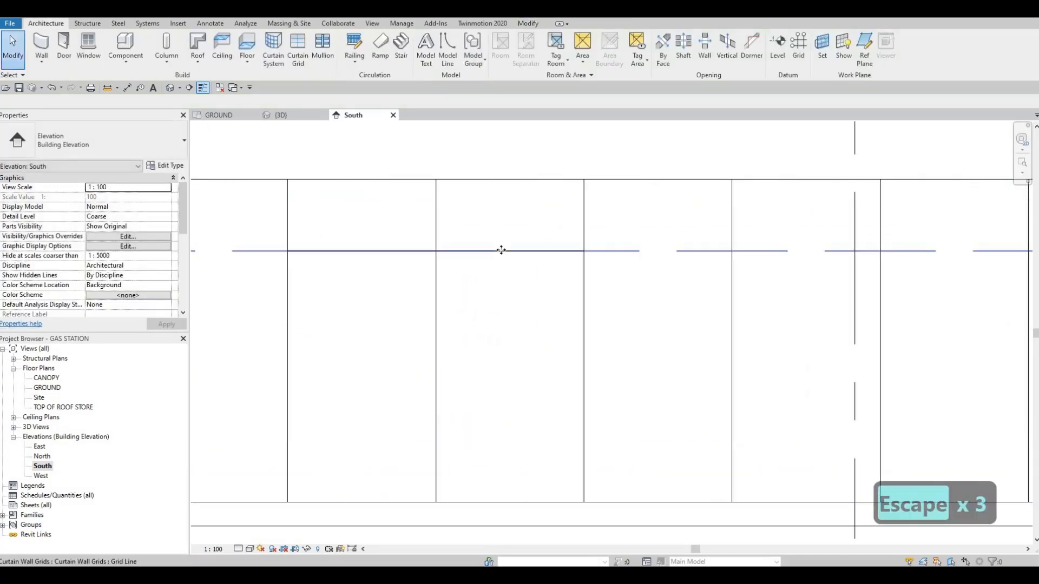
pyautogui.click(511, 250)
pyautogui.scroll(-2, 513, 250)
pyautogui.press('Escape')
pyautogui.press('Escape')
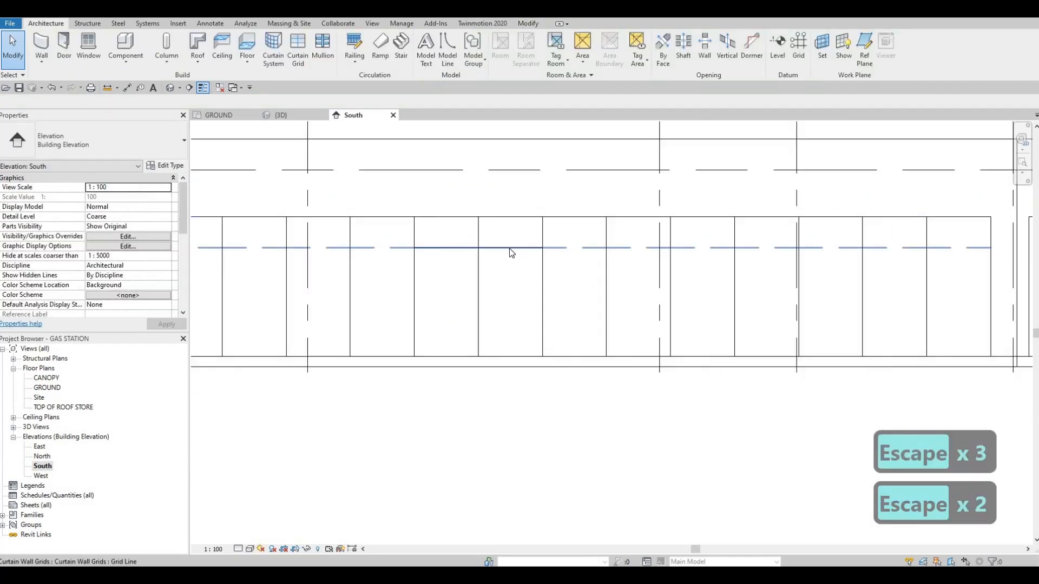
pyautogui.press('Tab')
pyautogui.press('Tab')
pyautogui.click(505, 255)
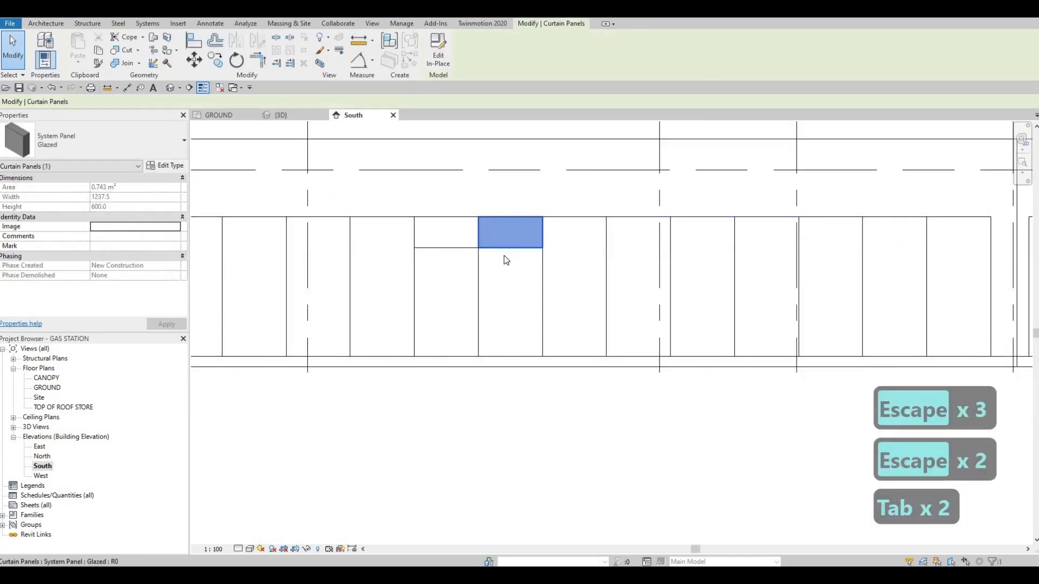
pyautogui.press('Escape')
pyautogui.press('Escape')
pyautogui.press('Tab')
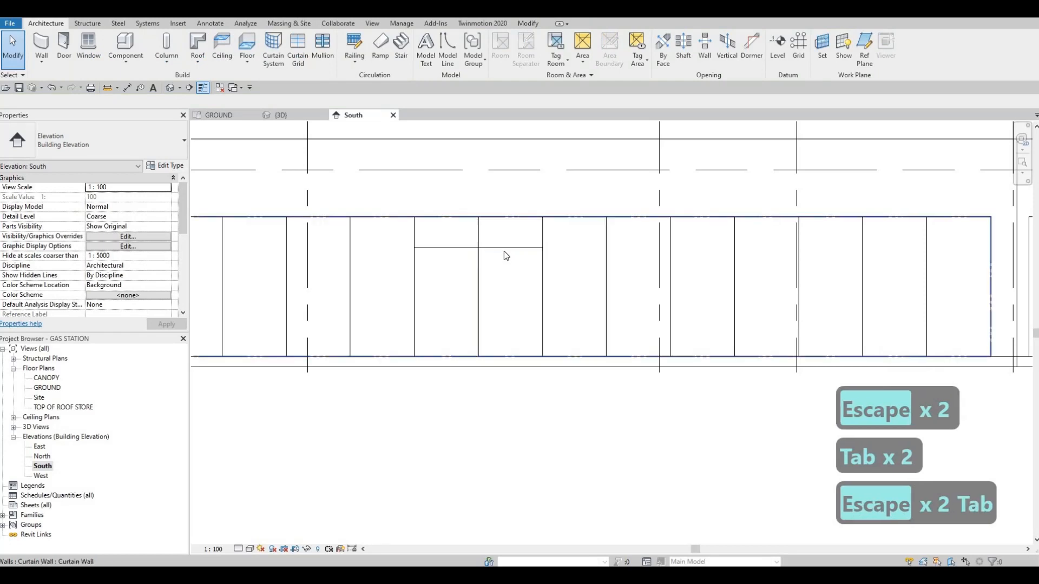
pyautogui.press('Tab')
pyautogui.press('Tab')
pyautogui.press('Tab')
pyautogui.scroll(-2, 501, 251)
pyautogui.press('Escape')
pyautogui.press('Escape')
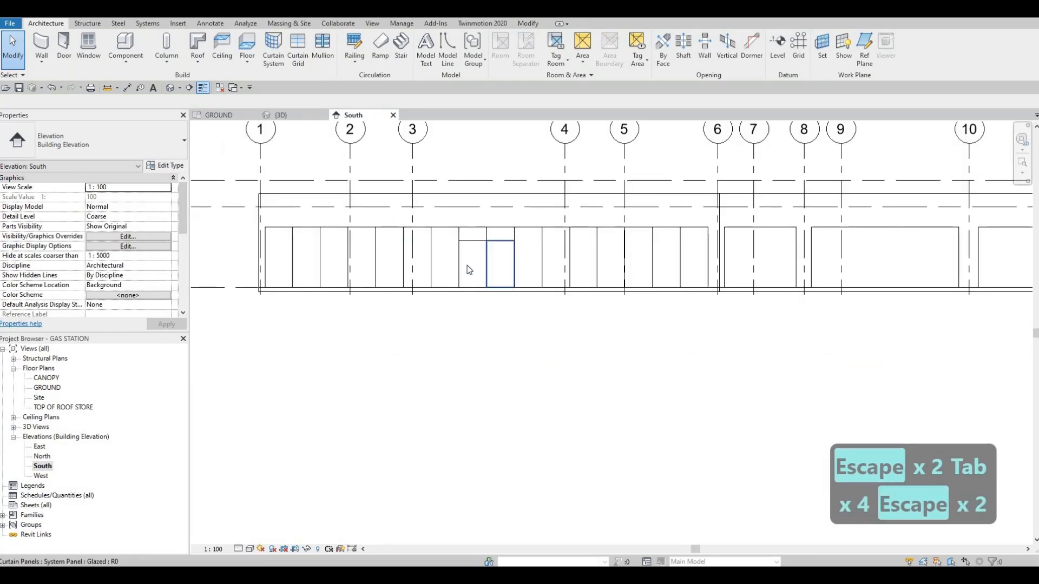
# Divide the curtain wall between grids 6 and 8 into three 1066.7 mm panels with vertical grid lines.
pyautogui.scroll(1, 469, 262)
pyautogui.scroll(-2, 428, 274)
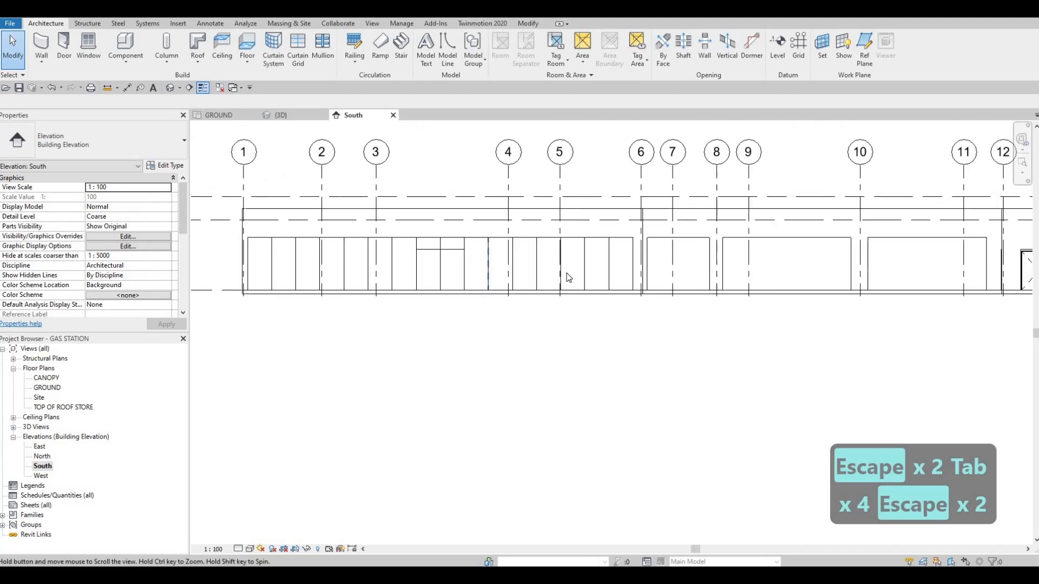
pyautogui.moveTo(472, 261); pyautogui.dragTo(403, 262, button='middle')
pyautogui.scroll(-2, 402, 263)
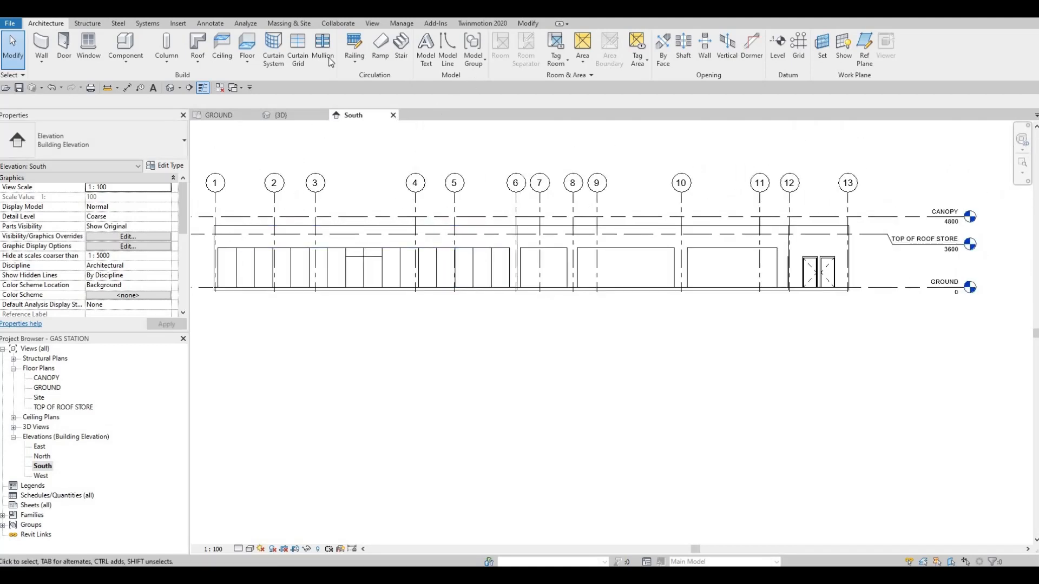
pyautogui.click(300, 57)
pyautogui.scroll(2, 531, 287)
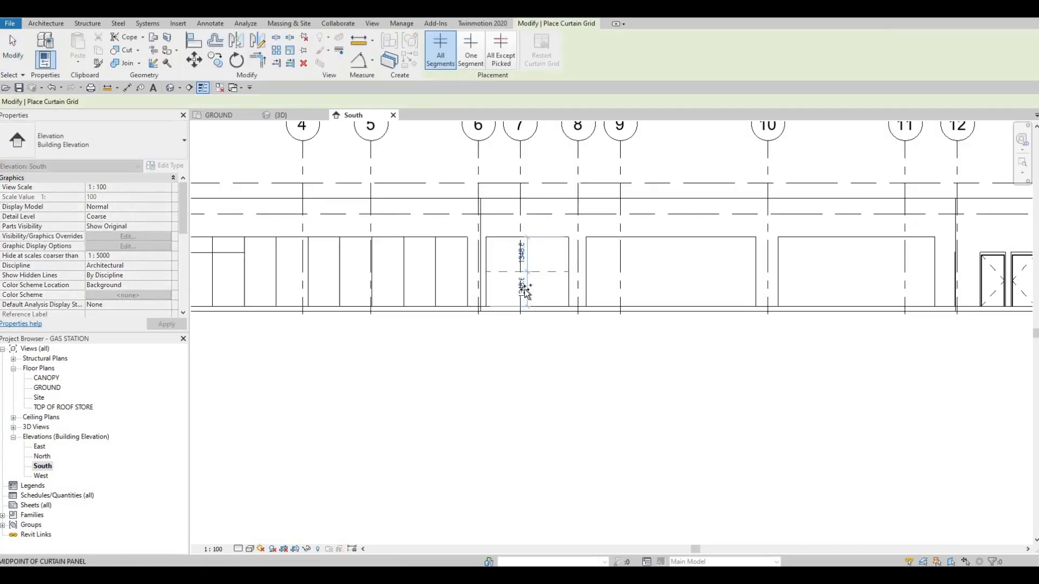
pyautogui.scroll(2, 524, 291)
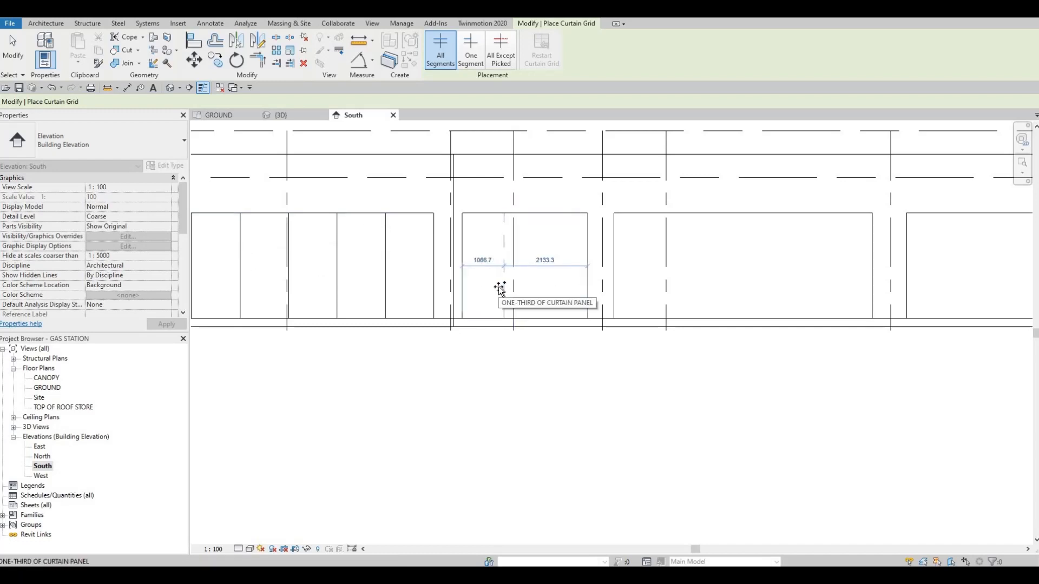
pyautogui.click(532, 295)
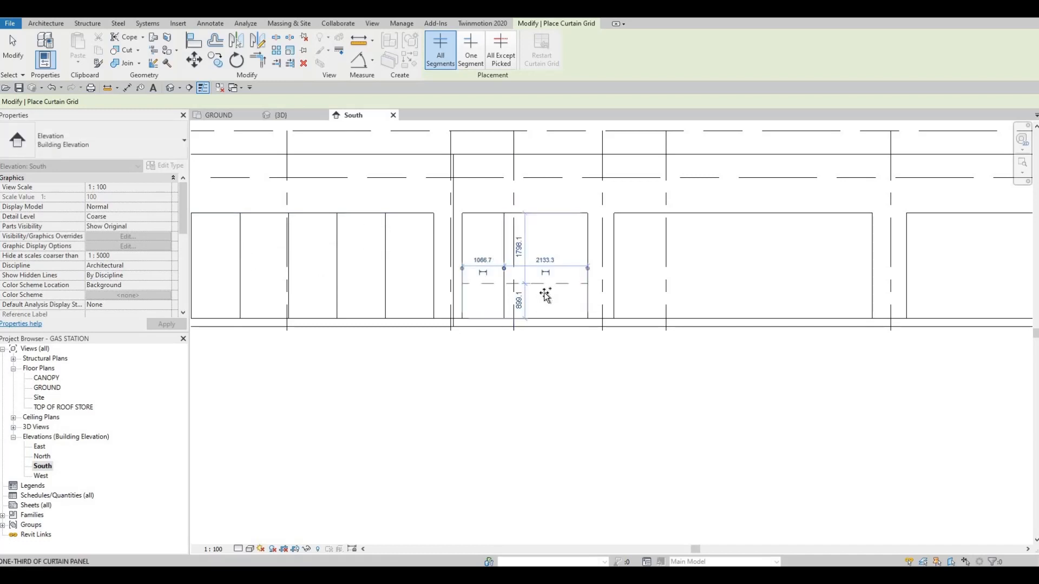
pyautogui.click(545, 301)
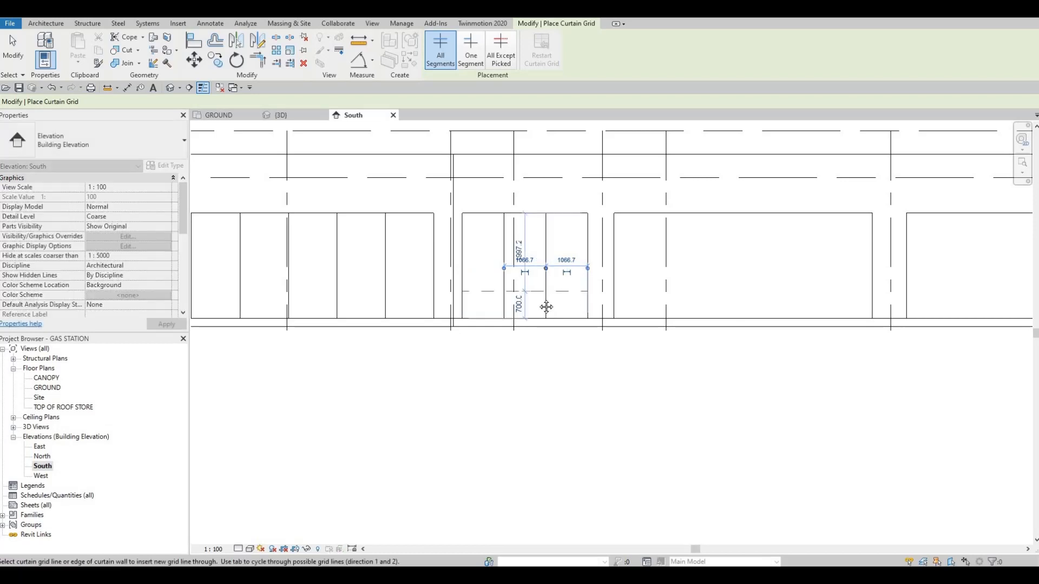
# Divide the curtain wall between grids 8 and 10 into six 1100 mm panels with vertical grid lines.
pyautogui.scroll(-2, 579, 293)
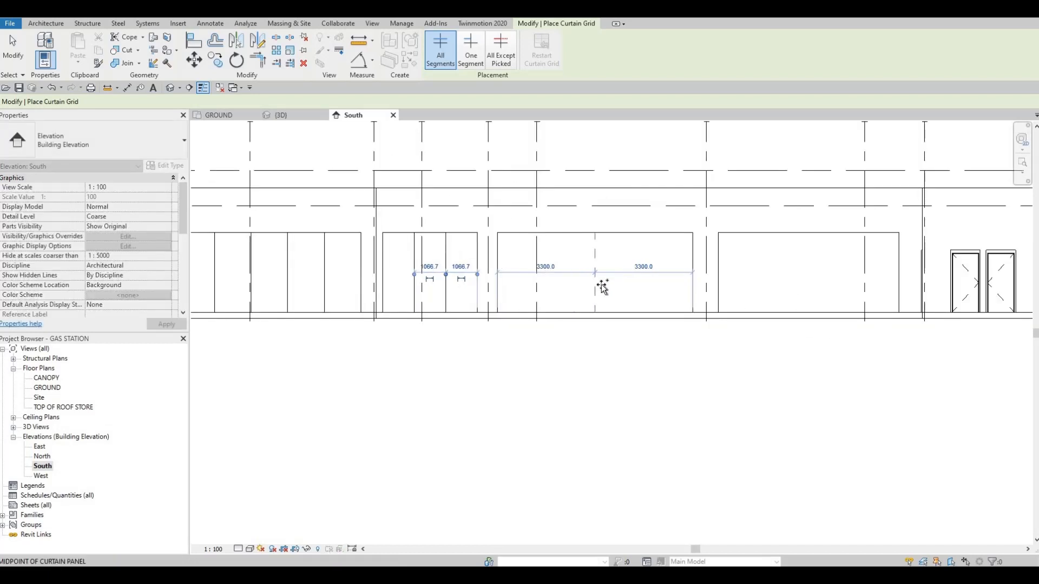
pyautogui.click(554, 287)
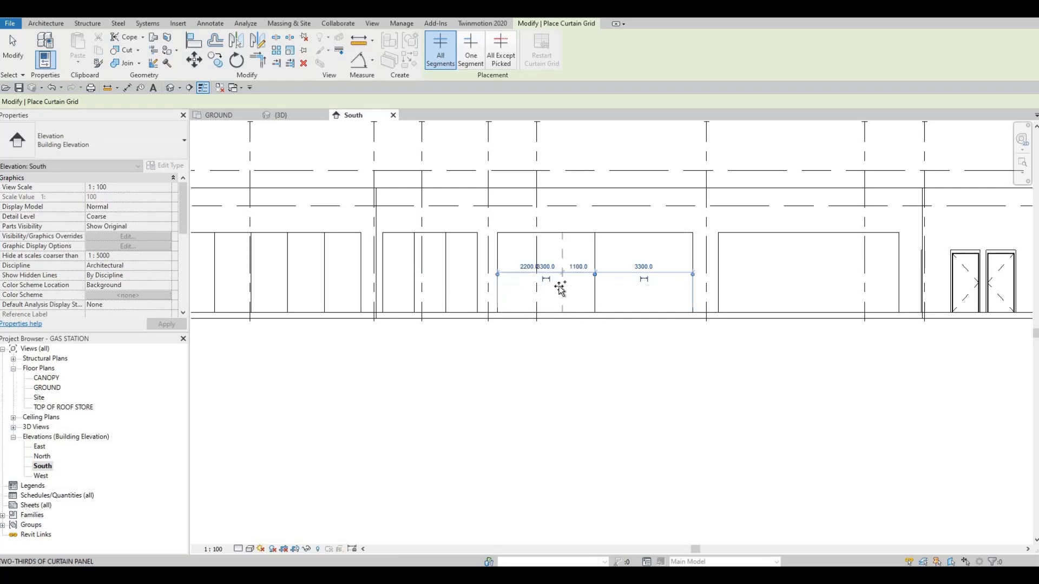
pyautogui.click(529, 292)
pyautogui.click(529, 290)
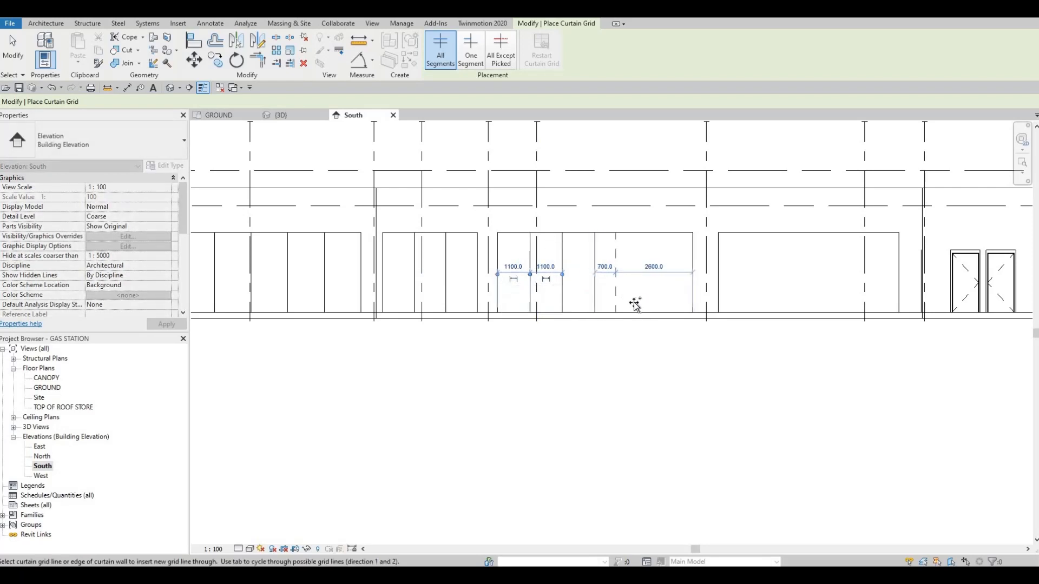
pyautogui.click(664, 302)
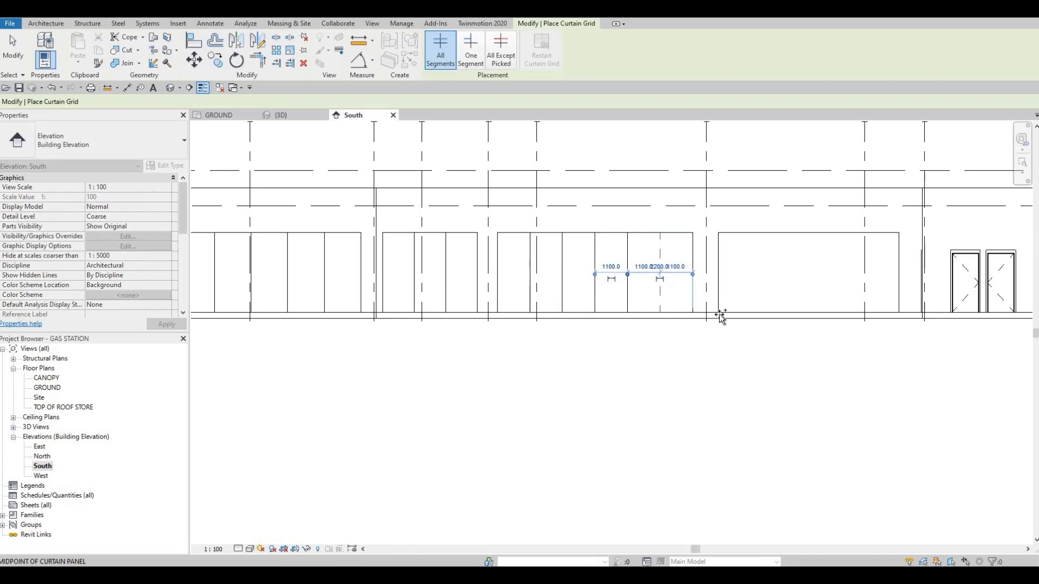
# Divide the curtain wall between grids 10 and 12 into six 1016.7 mm panels, splitting it first at its midpoint.
pyautogui.moveTo(698, 282); pyautogui.dragTo(552, 284, button='middle')
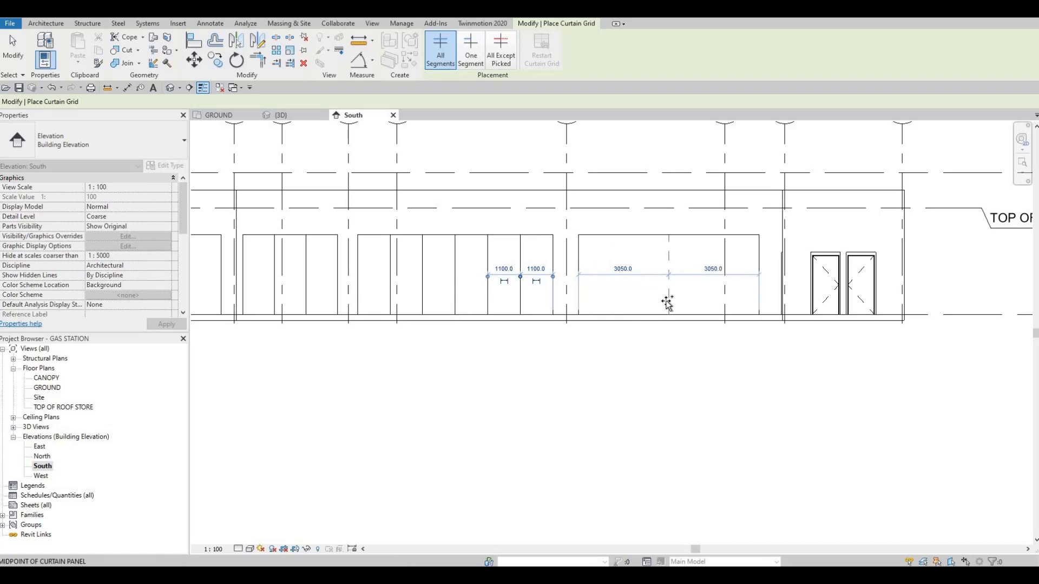
pyautogui.click(667, 303)
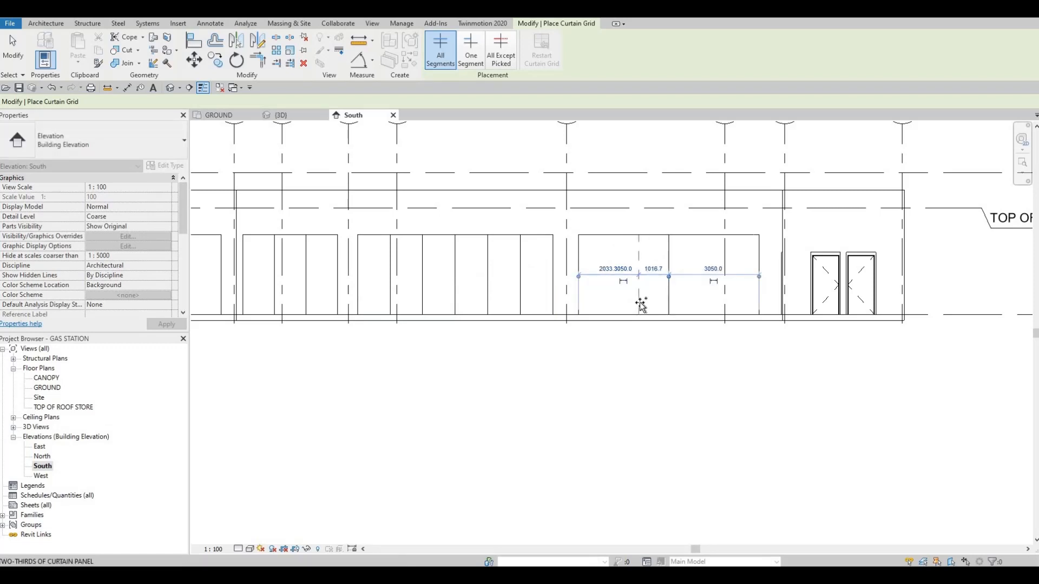
pyautogui.click(638, 303)
pyautogui.click(609, 303)
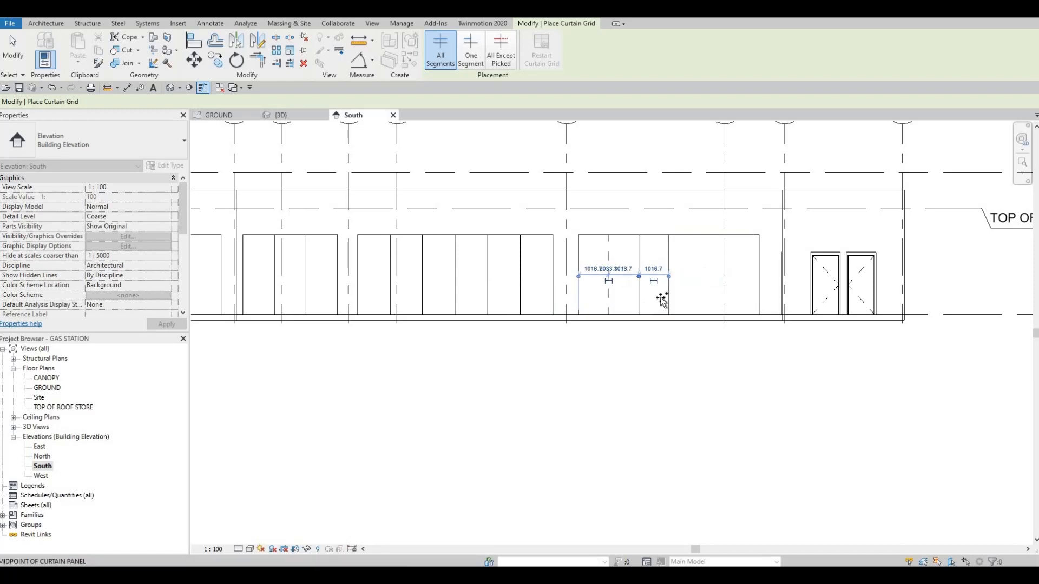
pyautogui.click(700, 303)
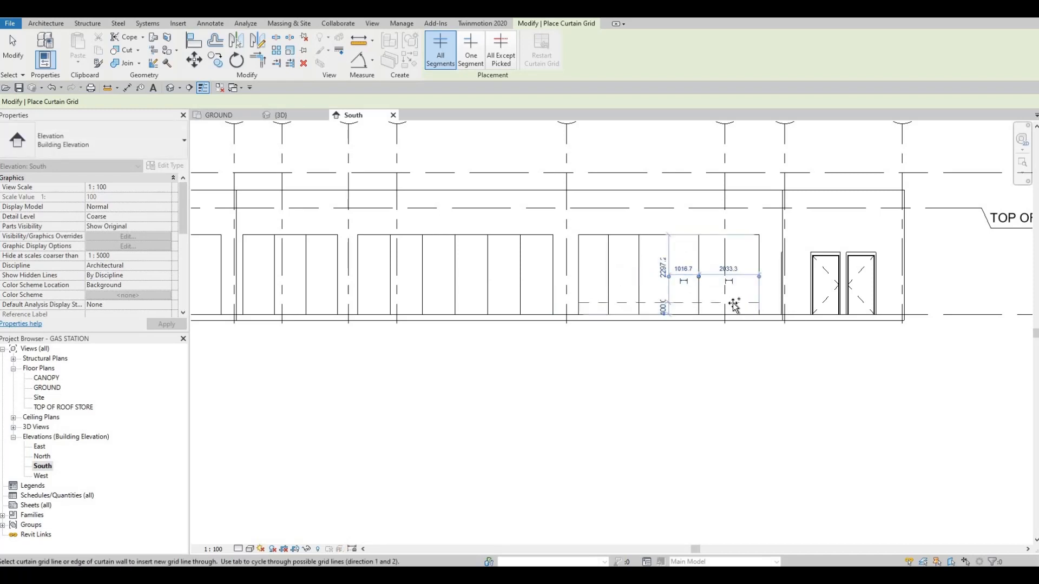
pyautogui.click(730, 304)
# In the 3D view, divide the curtain wall on the store's west side into three 1120 mm panels.
pyautogui.scroll(-4, 608, 307)
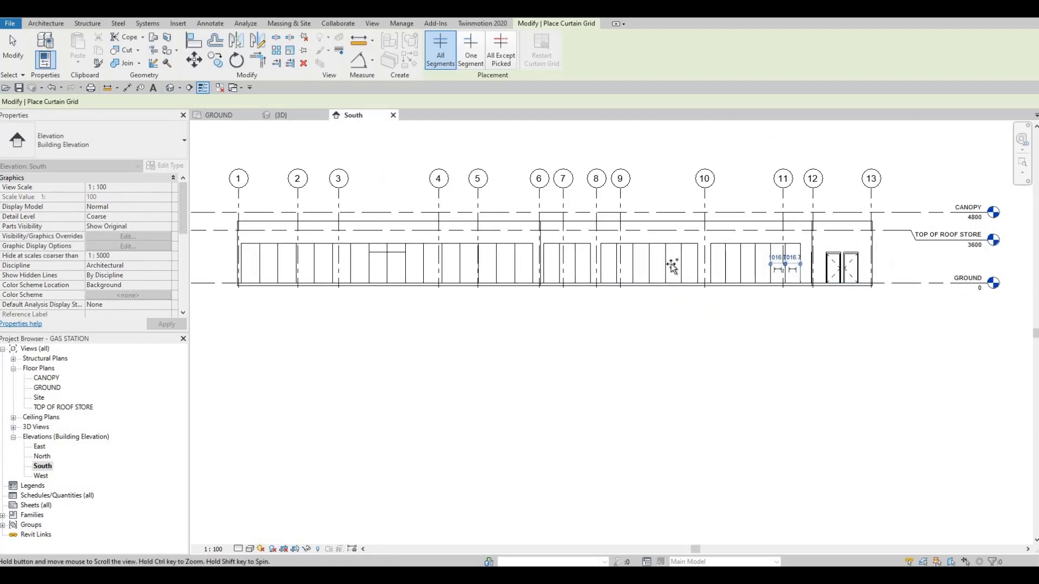
pyautogui.scroll(2, 841, 258)
pyautogui.scroll(1, 790, 263)
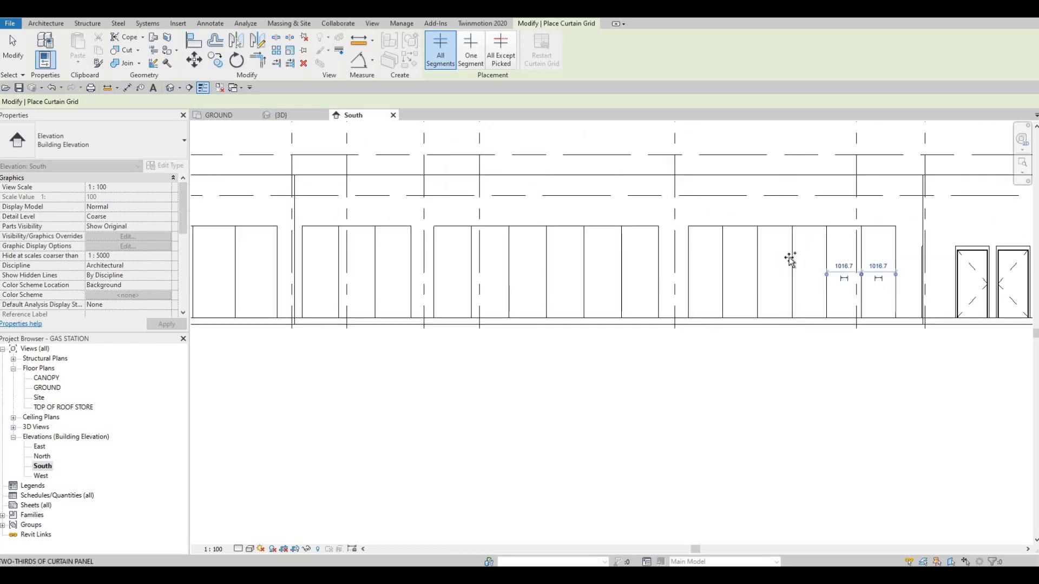
pyautogui.scroll(1, 692, 263)
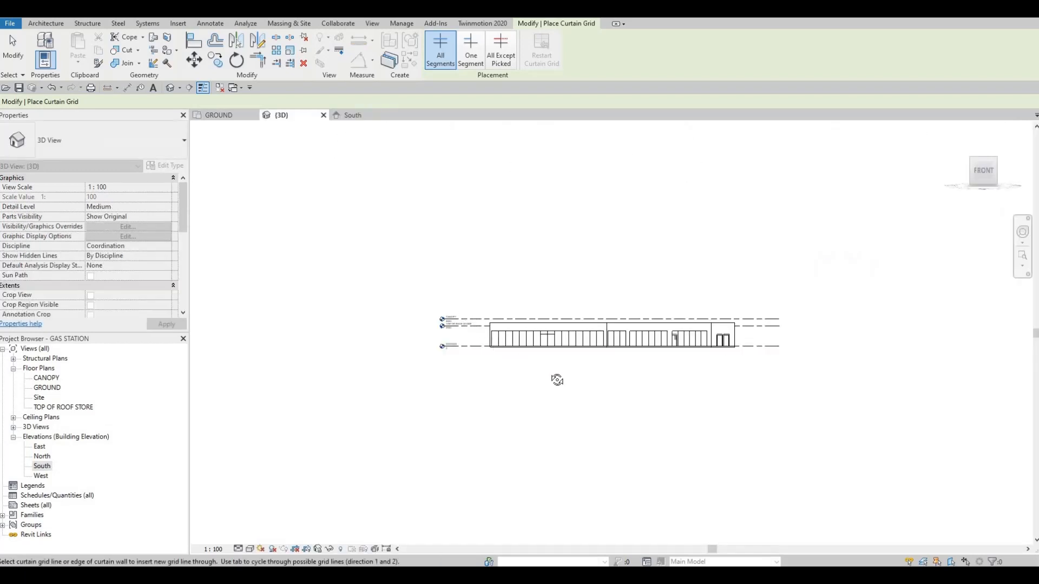
pyautogui.keyDown('shift'); pyautogui.moveTo(557, 379); pyautogui.dragTo(486, 357, button='middle'); pyautogui.keyUp('shift')
pyautogui.scroll(5, 486, 358)
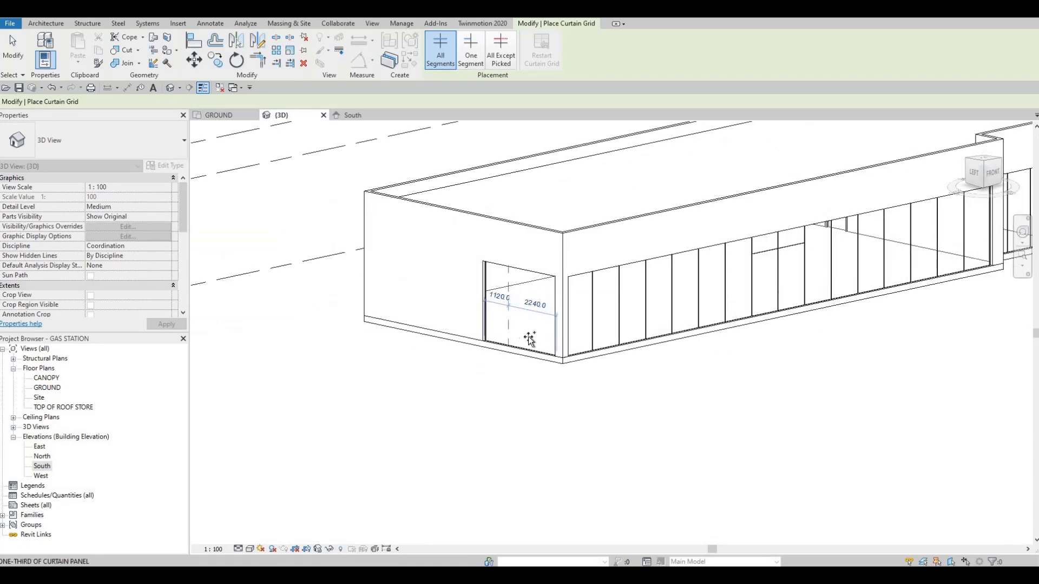
pyautogui.click(513, 334)
pyautogui.press('Escape')
pyautogui.press('Escape')
pyautogui.scroll(-5, 549, 314)
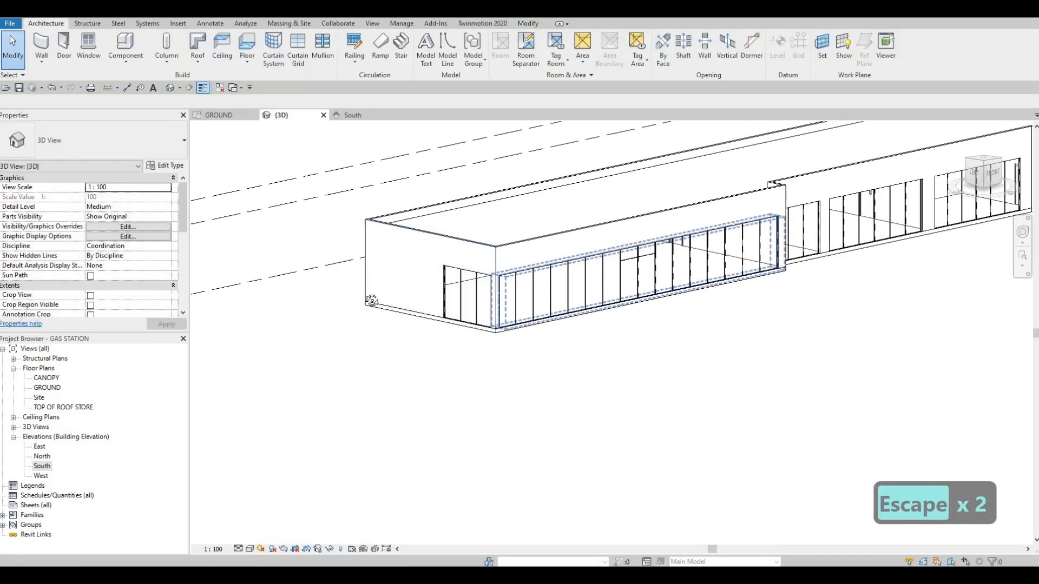
# Place 50mm x 65mm rectangular mullions on all grid lines of every store curtain wall except the six-panel one between grids 8 and 10.
pyautogui.keyDown('shift'); pyautogui.moveTo(501, 315); pyautogui.dragTo(391, 174, button='middle'); pyautogui.keyUp('shift')
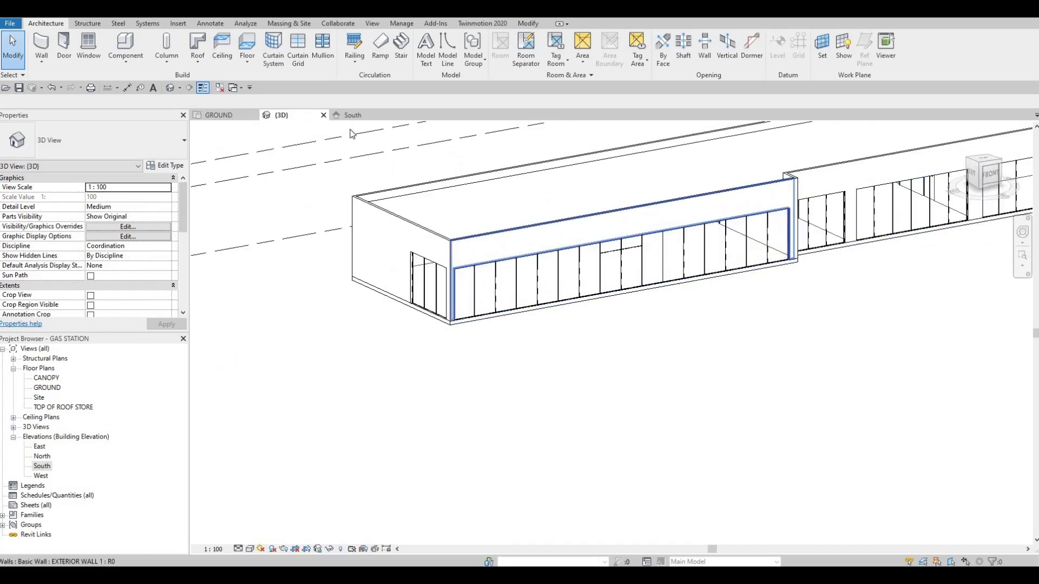
pyautogui.click(322, 52)
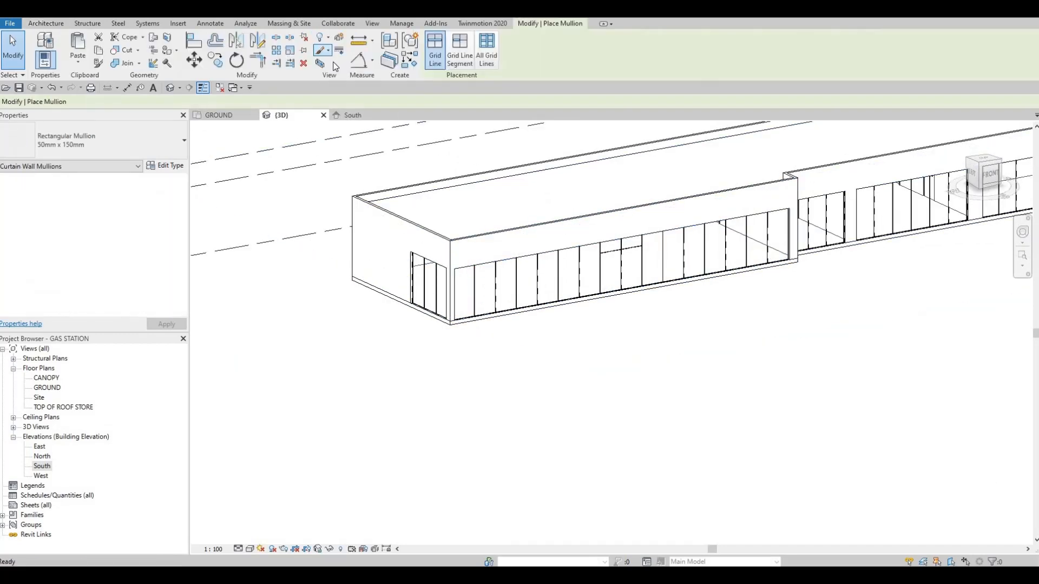
pyautogui.click(486, 59)
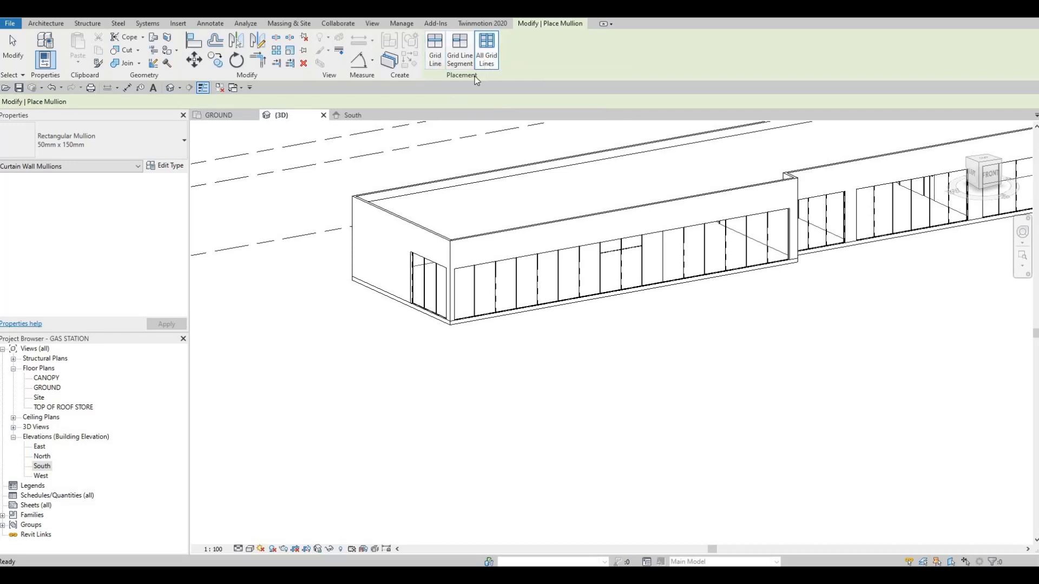
pyautogui.click(183, 142)
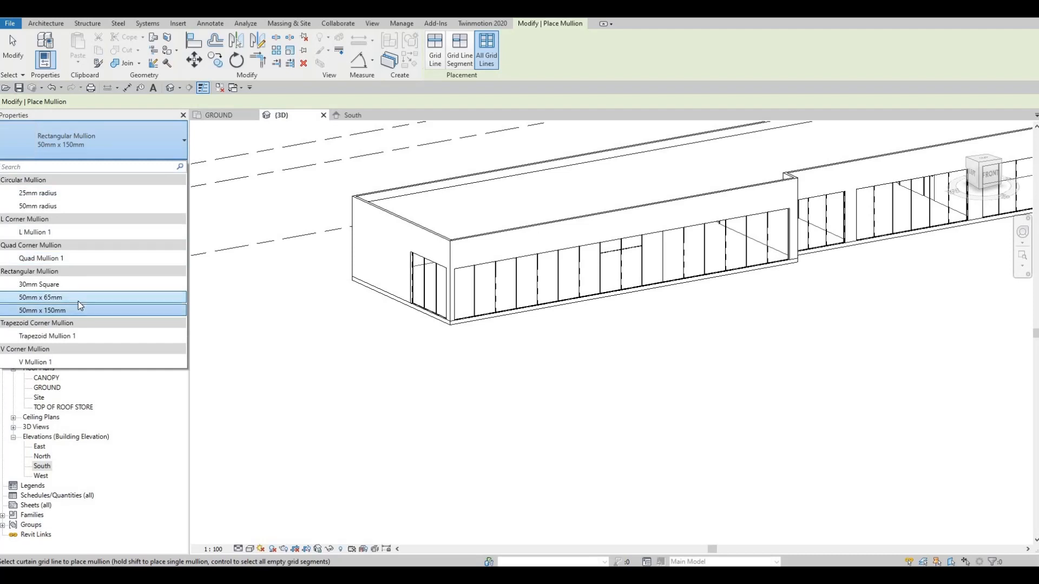
pyautogui.click(78, 297)
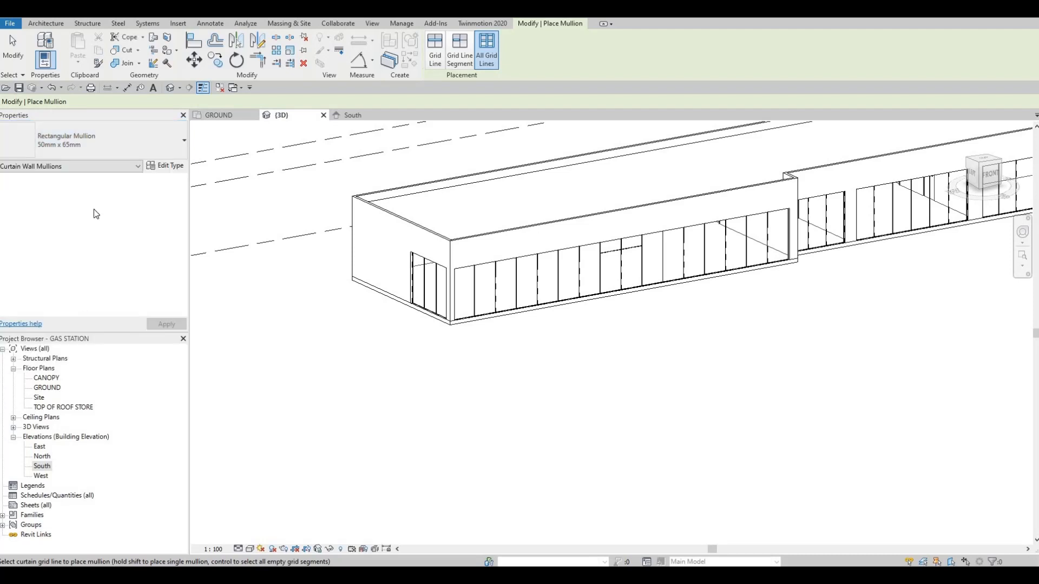
pyautogui.click(106, 151)
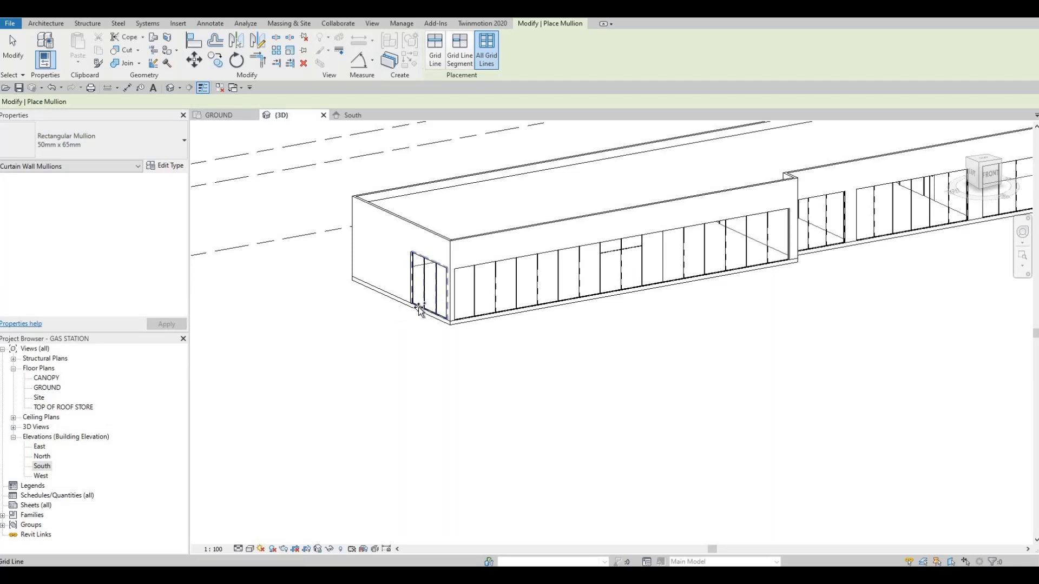
pyautogui.scroll(2, 423, 307)
pyautogui.scroll(1, 423, 307)
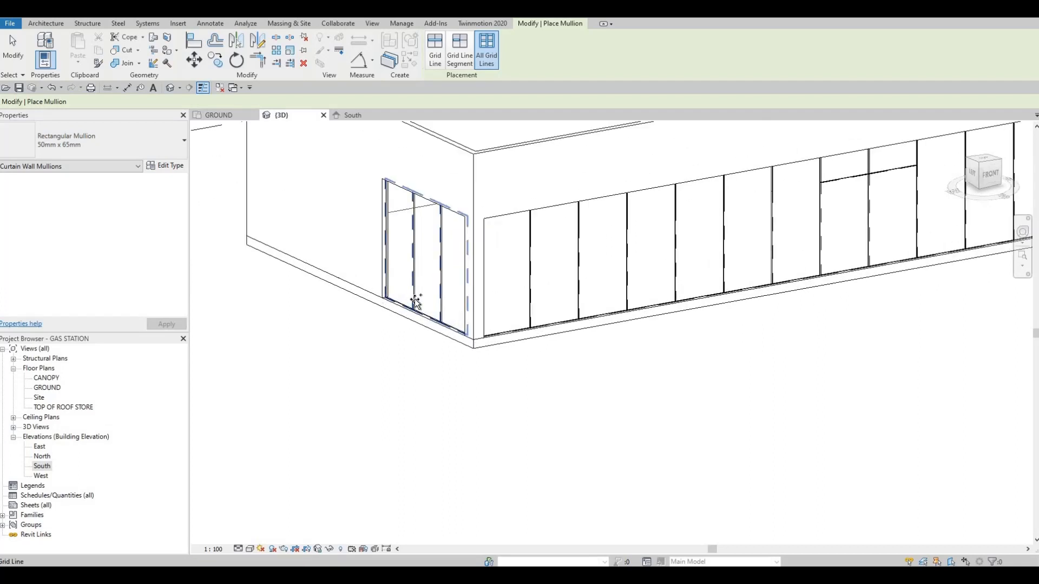
pyautogui.click(416, 302)
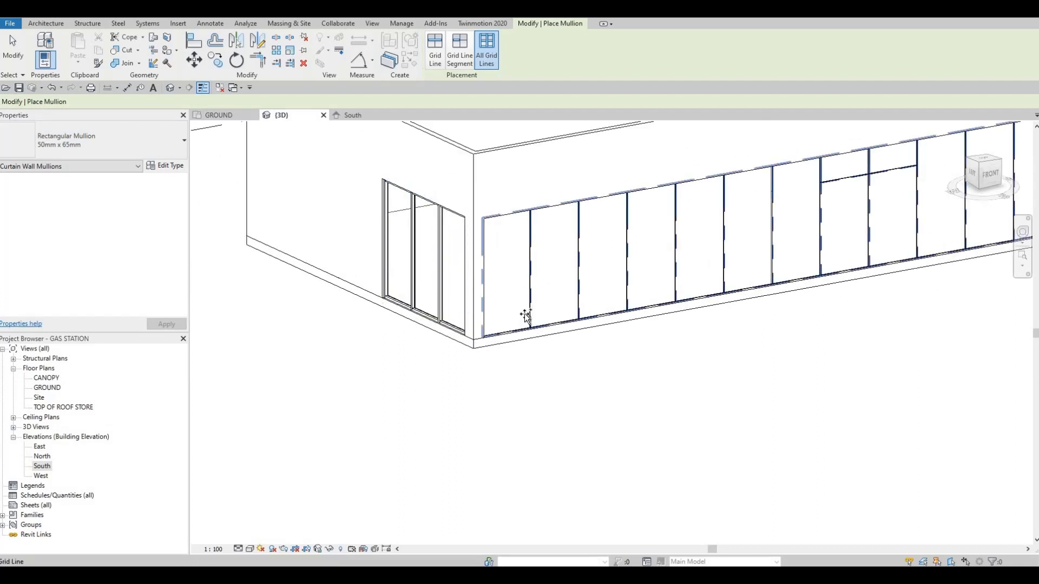
pyautogui.scroll(-5, 395, 327)
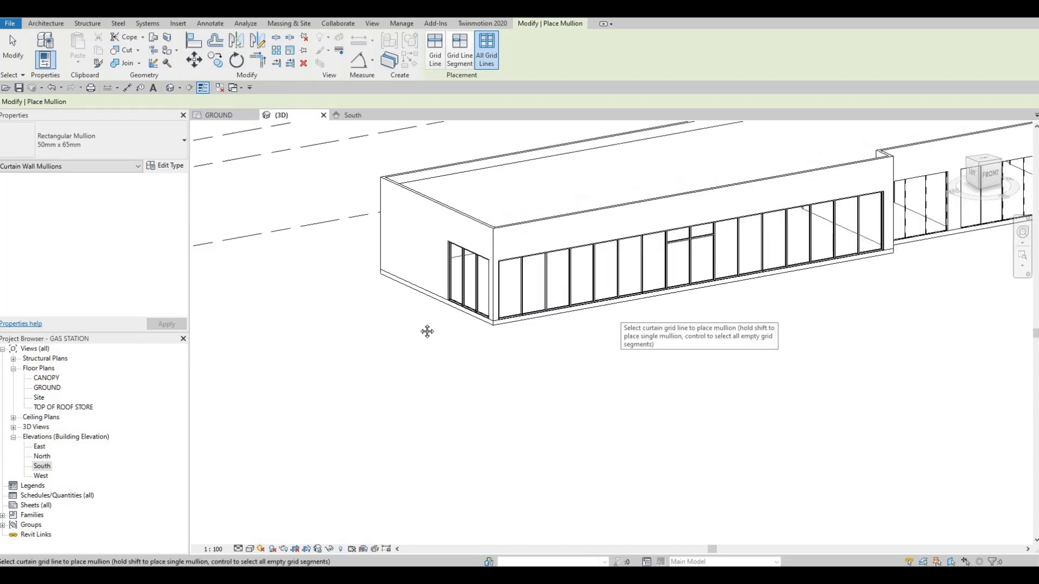
pyautogui.click(454, 275)
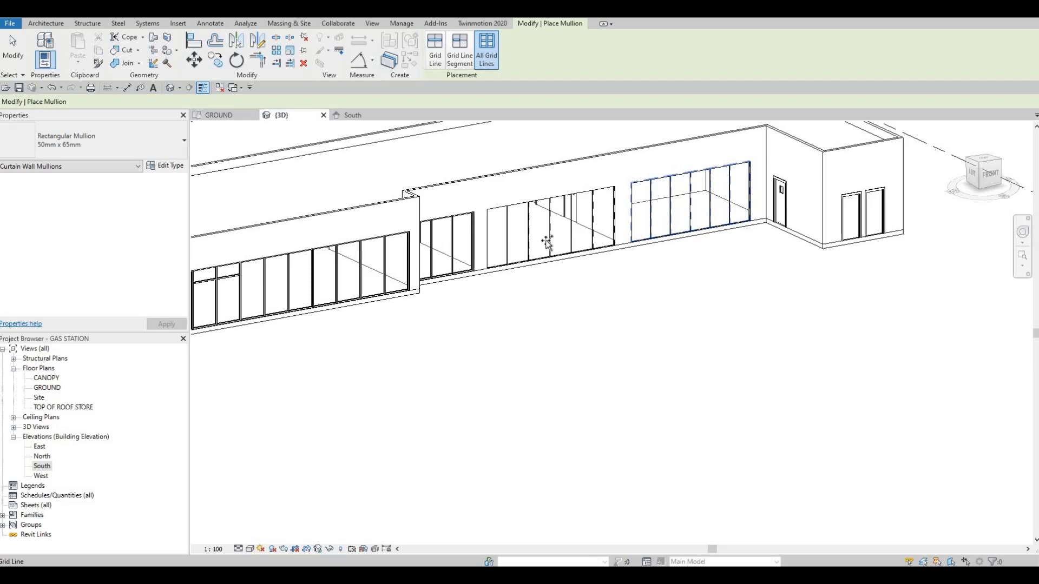
# In the South elevation, add a single-segment horizontal curtain grid 600 mm below the top of the third panel between grids 8 and 10.
pyautogui.doubleClick(42, 466)
pyautogui.moveTo(538, 280); pyautogui.dragTo(504, 267, button='middle')
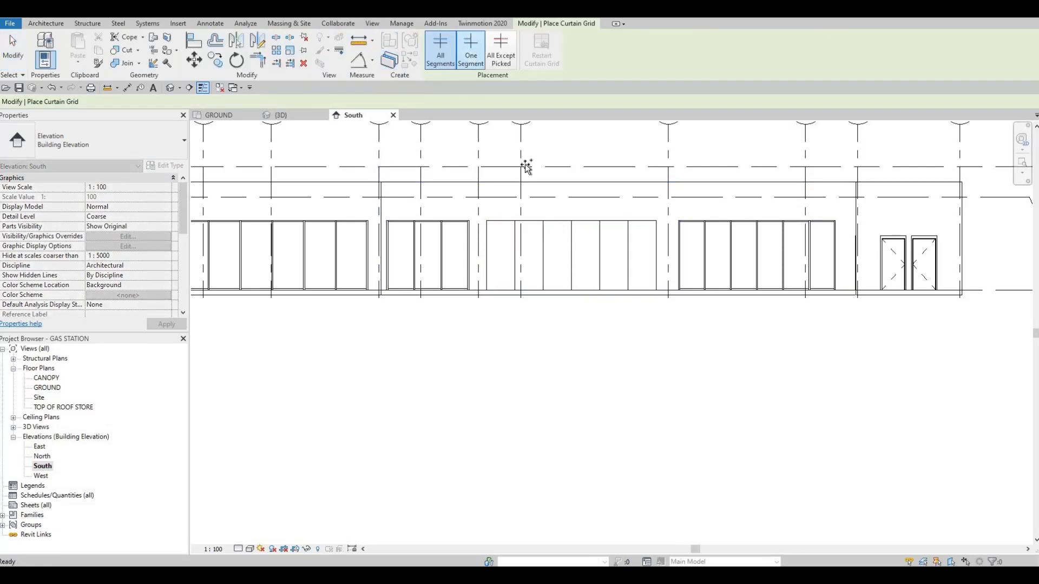
pyautogui.scroll(1, 575, 254)
pyautogui.scroll(1, 575, 255)
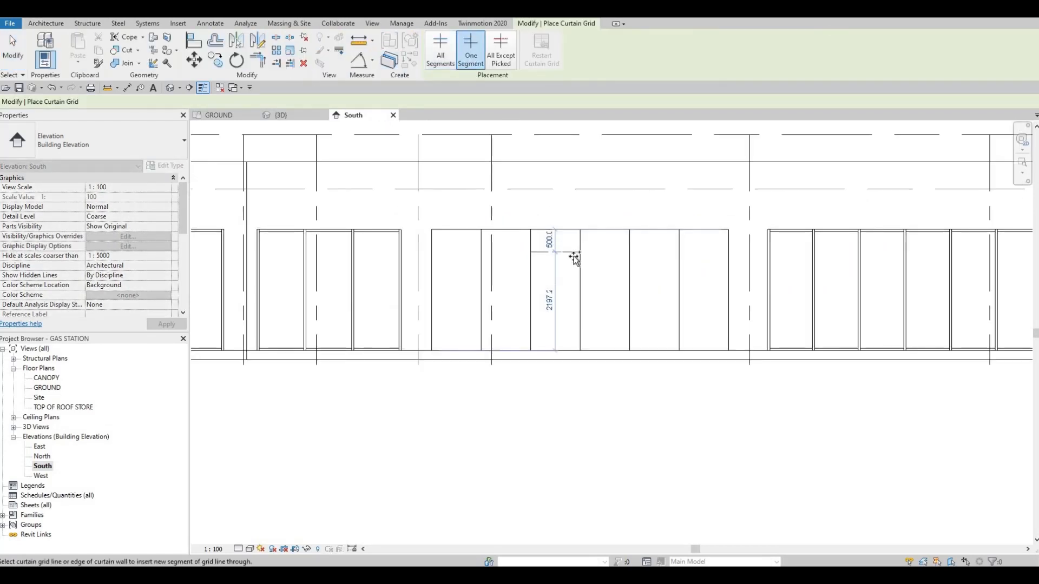
pyautogui.click(608, 259)
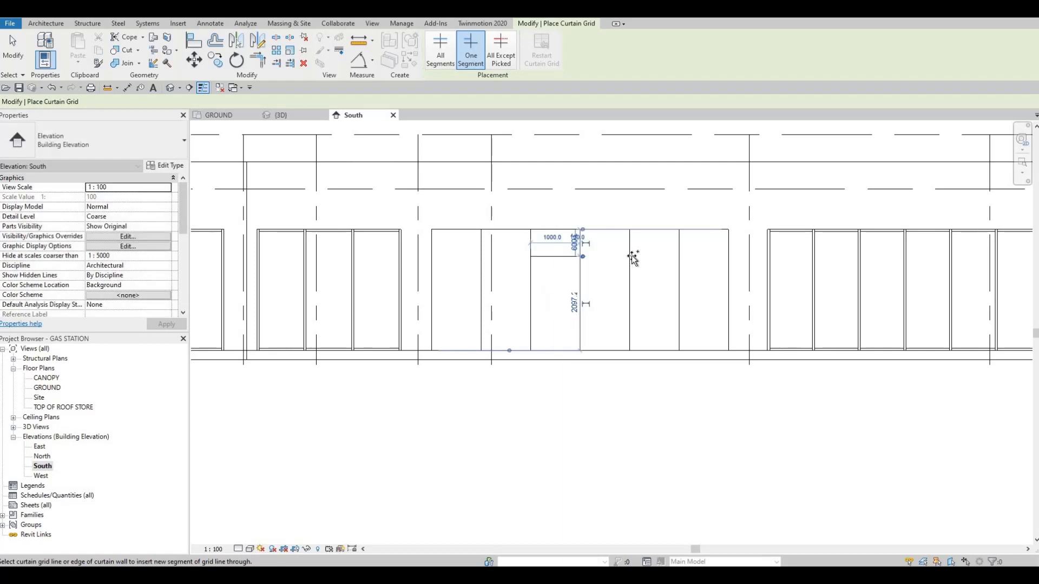
# Try a single-segment horizontal curtain grid 400 mm below the top of the fourth panel and try selecting it.
pyautogui.click(600, 248)
pyautogui.scroll(1, 599, 261)
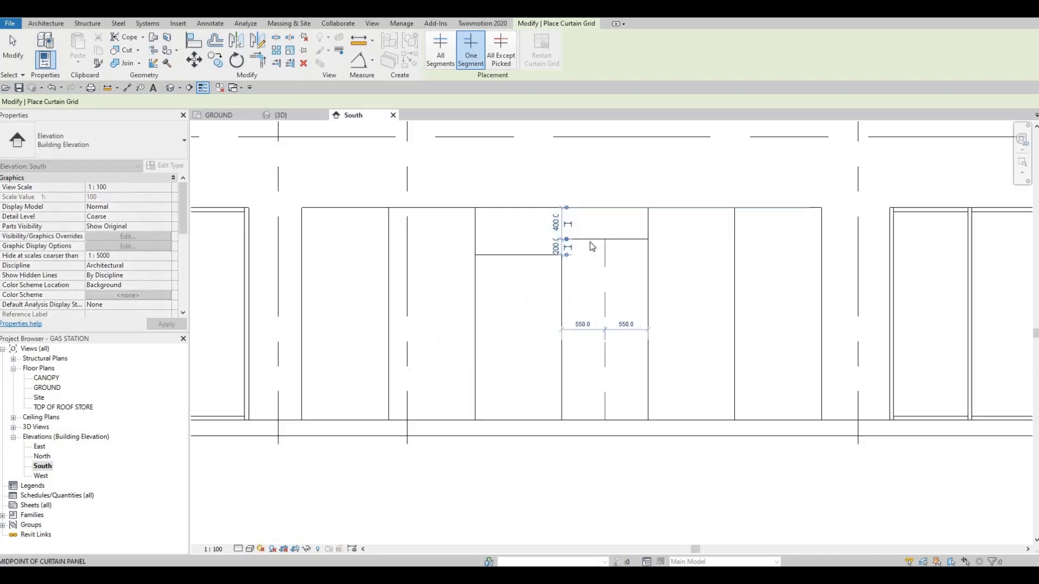
pyautogui.press('Escape')
pyautogui.press('Escape')
pyautogui.press('Escape')
pyautogui.press('Tab')
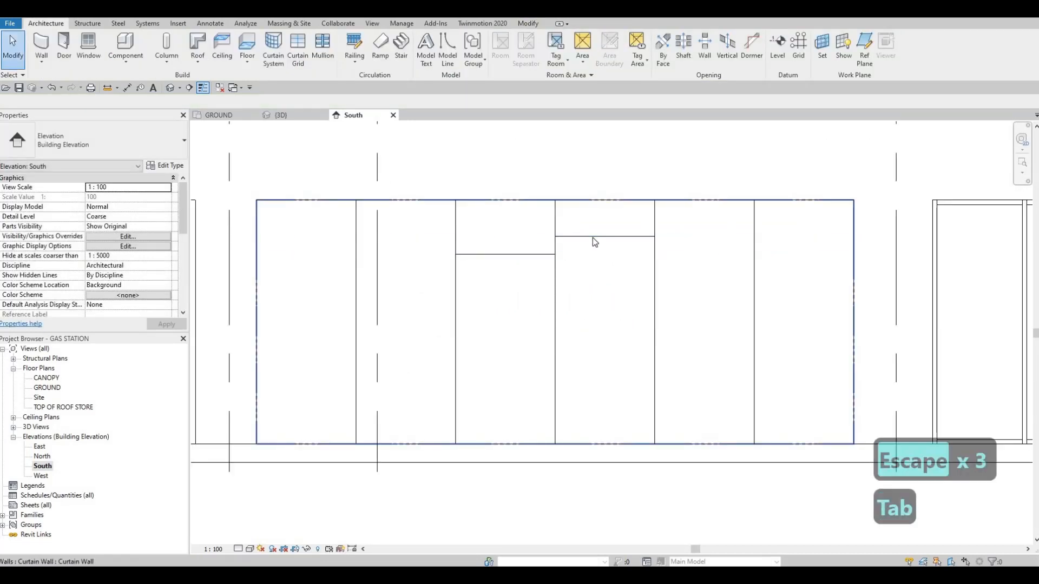
pyautogui.press('Tab')
pyautogui.click(571, 239)
pyautogui.scroll(2, 573, 238)
pyautogui.press('Escape')
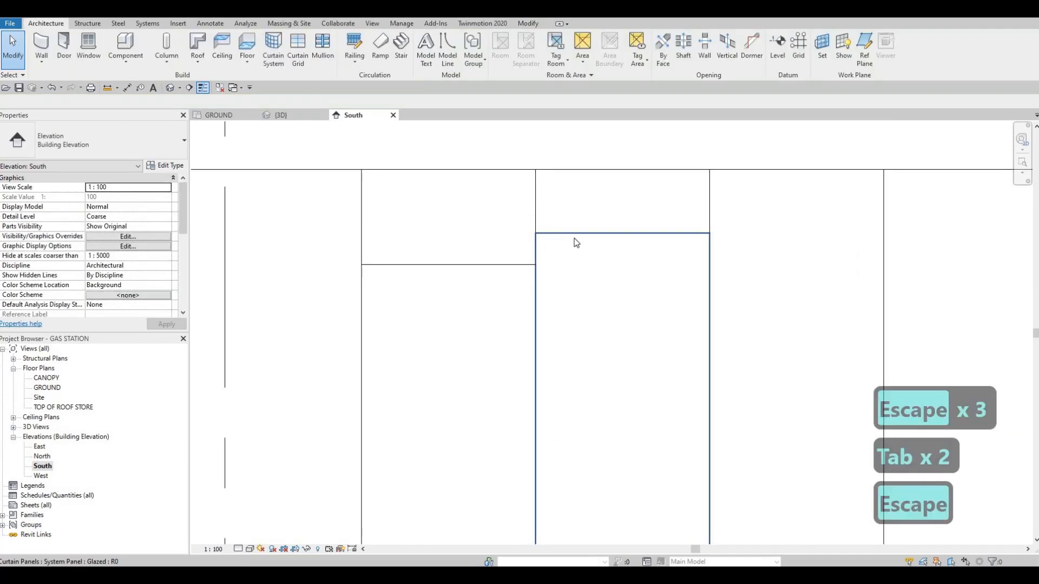
# Undo the 400 mm grid segment in the fourth panel.
pyautogui.click(576, 242)
pyautogui.scroll(-2, 585, 236)
pyautogui.press('Escape')
pyautogui.press('Escape')
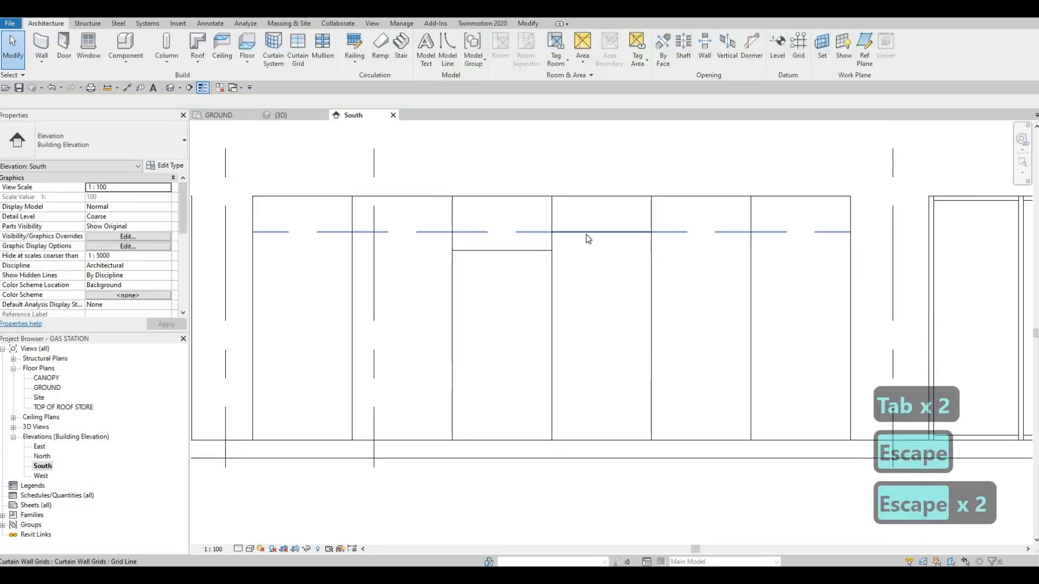
pyautogui.press('Tab')
pyautogui.click(596, 248)
pyautogui.press('Escape')
pyautogui.press('Escape')
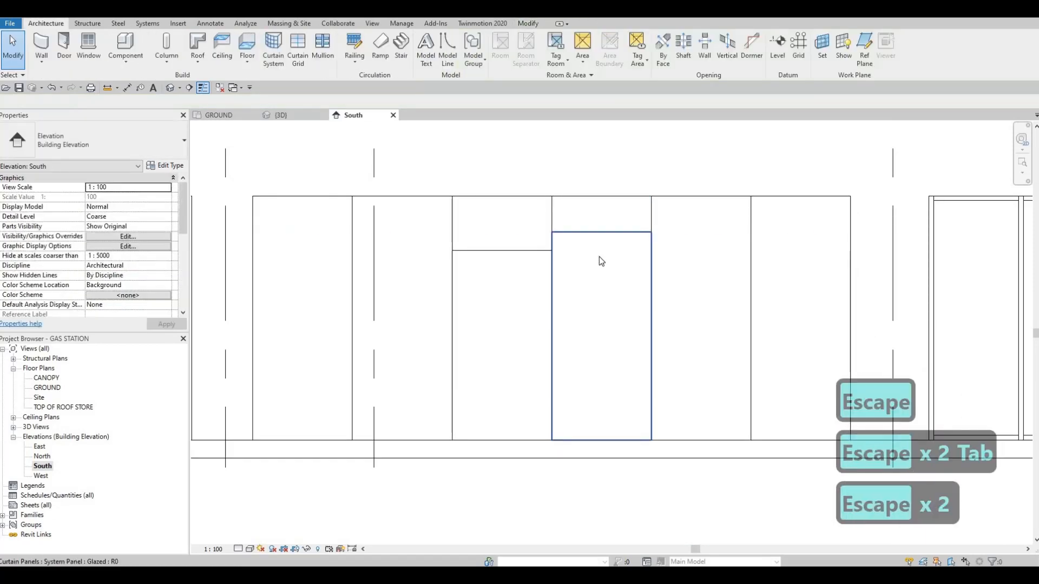
pyautogui.scroll(-5, 600, 260)
pyautogui.hotkey('ctrl', 'z')
pyautogui.scroll(3, 591, 262)
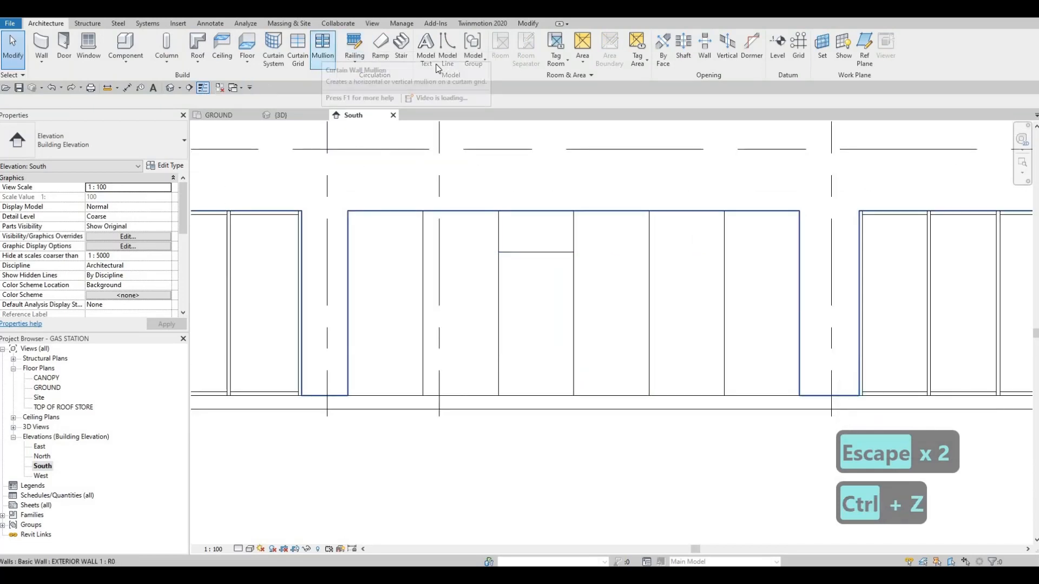
# Try a horizontal grid line across all panels, 300 mm below the curtain wall's top, and undo it.
pyautogui.click(297, 61)
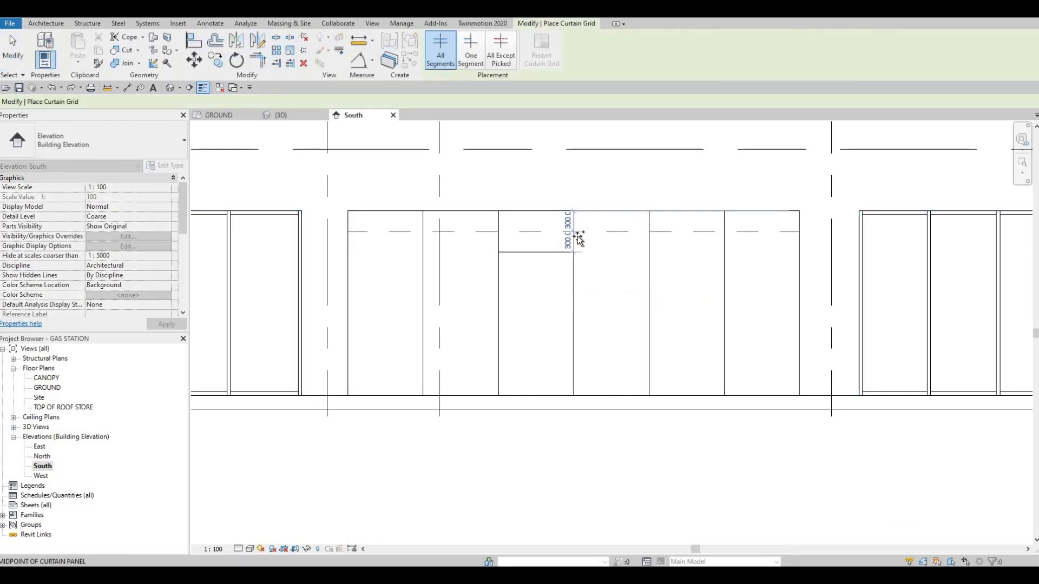
pyautogui.scroll(2, 597, 233)
pyautogui.press('Escape')
pyautogui.press('Escape')
pyautogui.press('Escape')
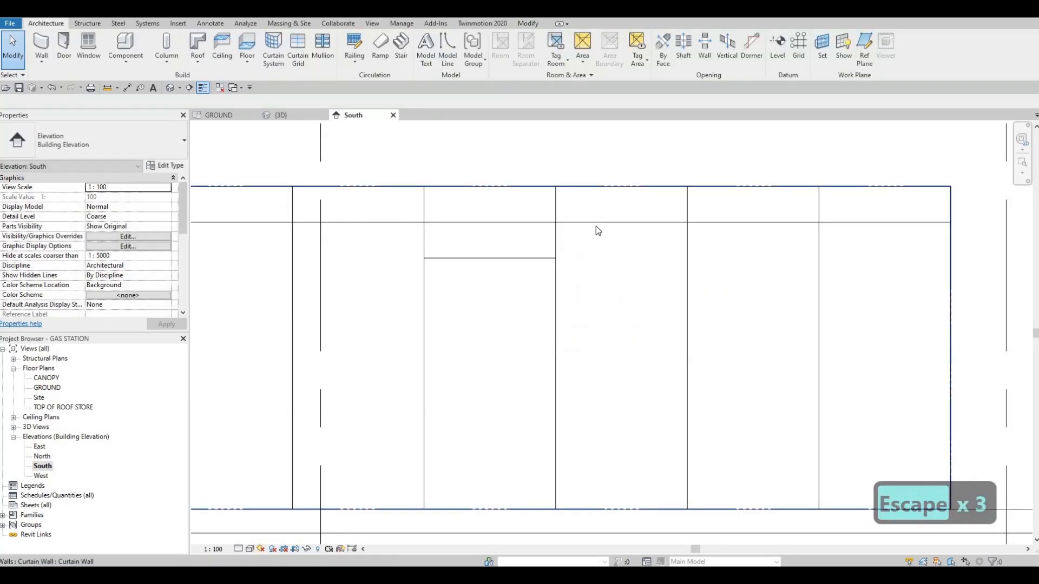
pyautogui.hotkey('ctrl', 'z')
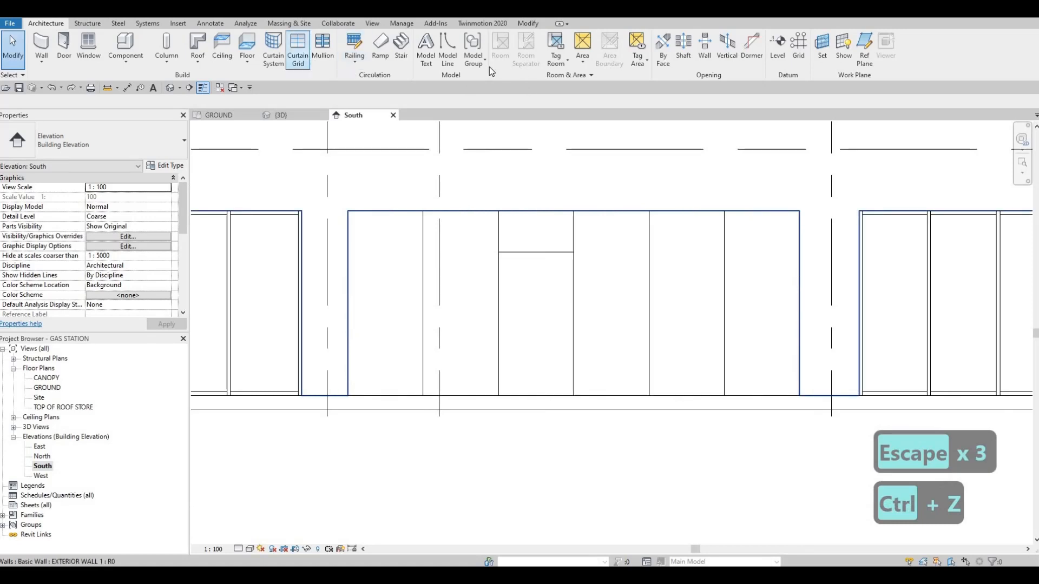
# Add a single-segment horizontal curtain grid in the fourth panel, level with the 600 mm segment of the third panel.
pyautogui.press('c')
pyautogui.press('g')
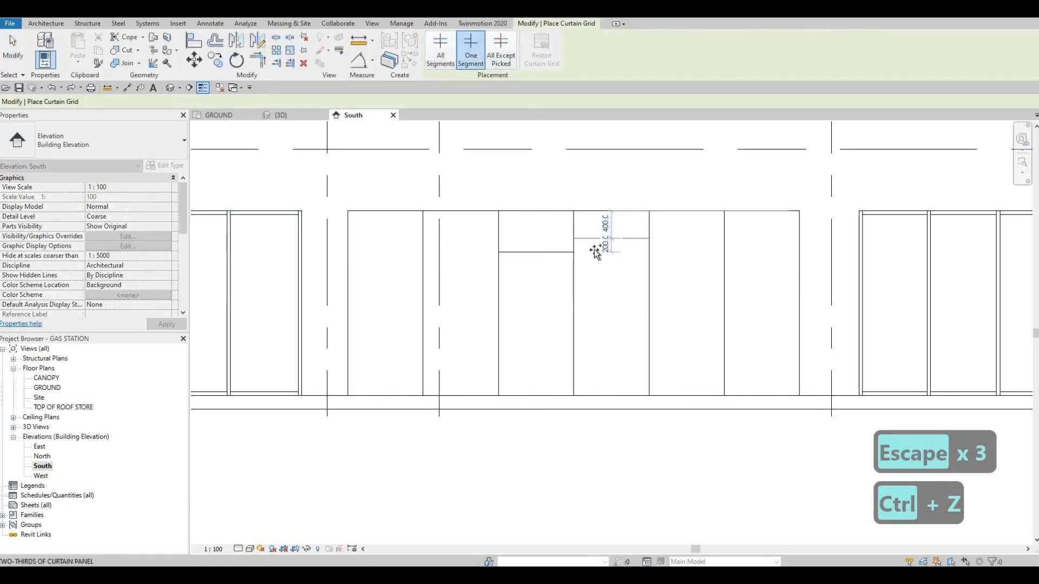
pyautogui.click(608, 255)
pyautogui.press('Escape')
pyautogui.press('Escape')
pyautogui.scroll(3, 615, 241)
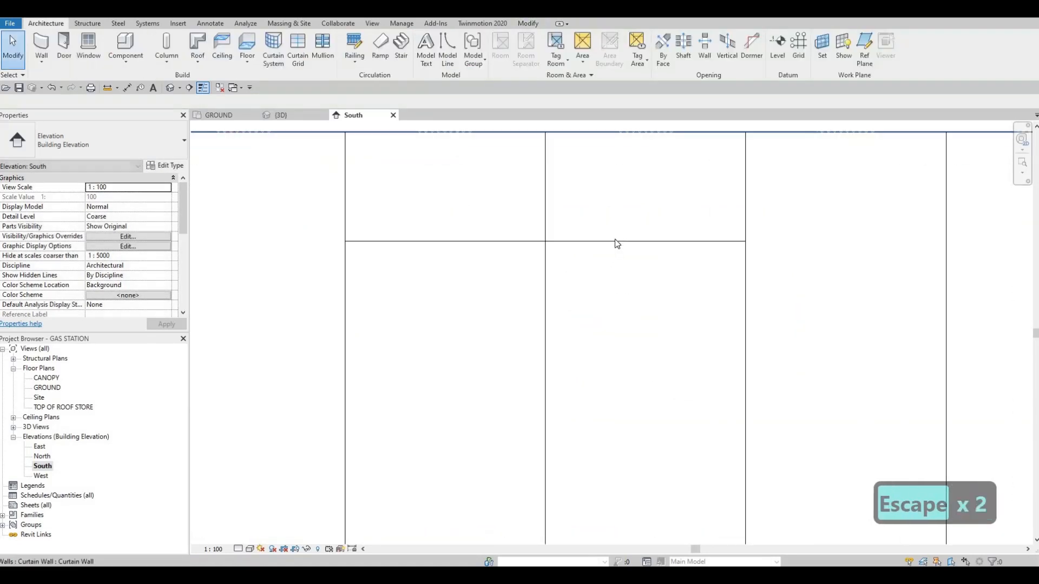
pyautogui.press('Escape')
pyautogui.press('Tab')
pyautogui.press('Tab')
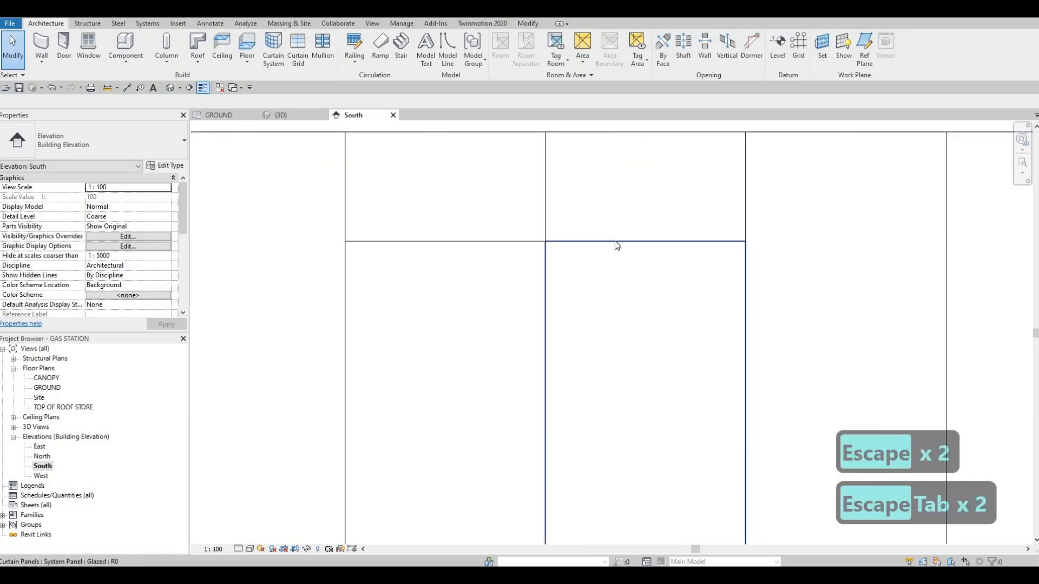
pyautogui.click(577, 259)
pyautogui.press('Escape')
pyautogui.press('Escape')
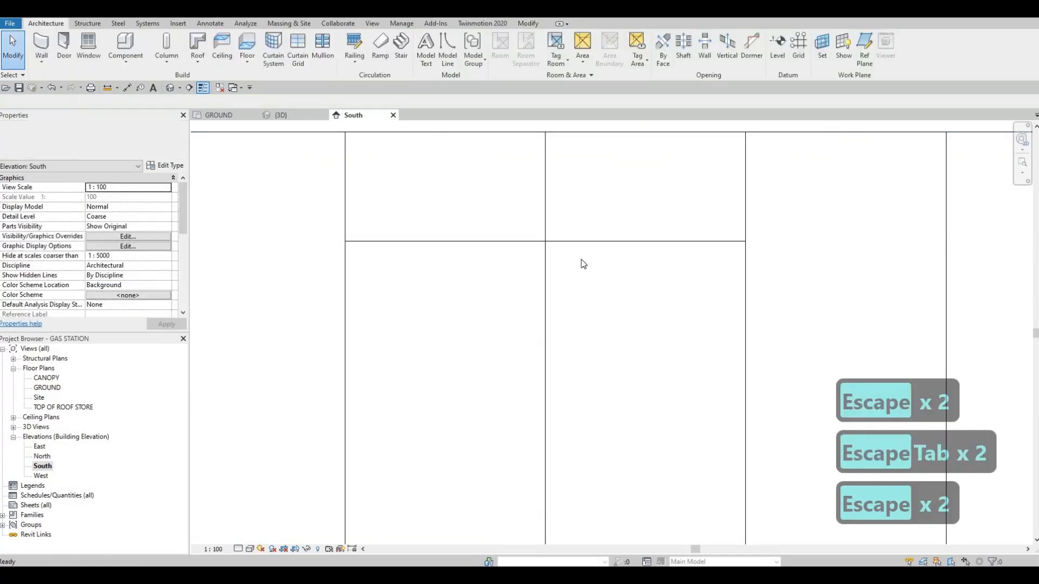
pyautogui.press('a')
pyautogui.press('l')
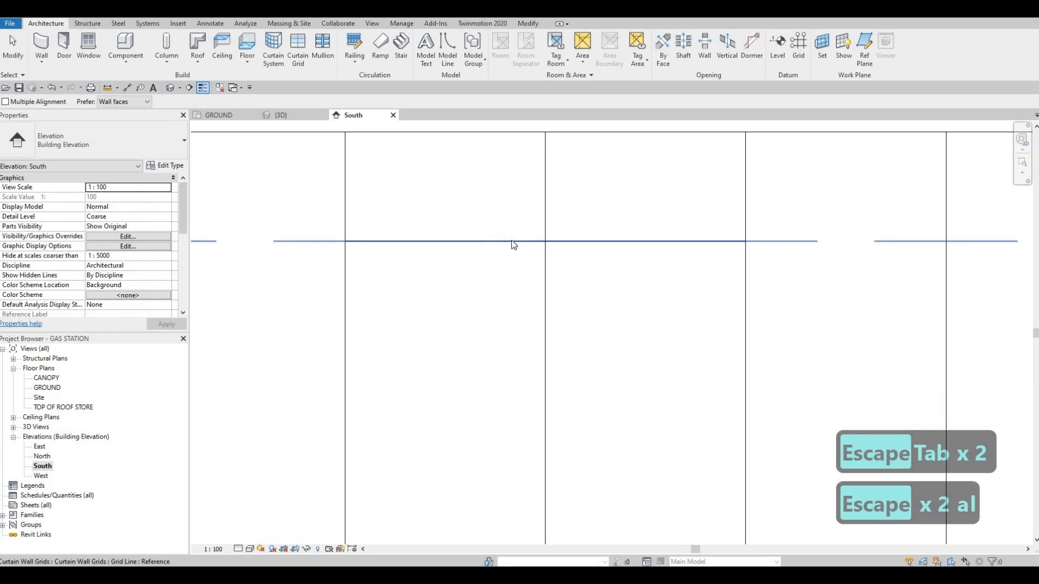
pyautogui.scroll(-2, 564, 240)
pyautogui.scroll(-1, 489, 224)
pyautogui.press('Escape')
pyautogui.press('Escape')
pyautogui.press('Escape')
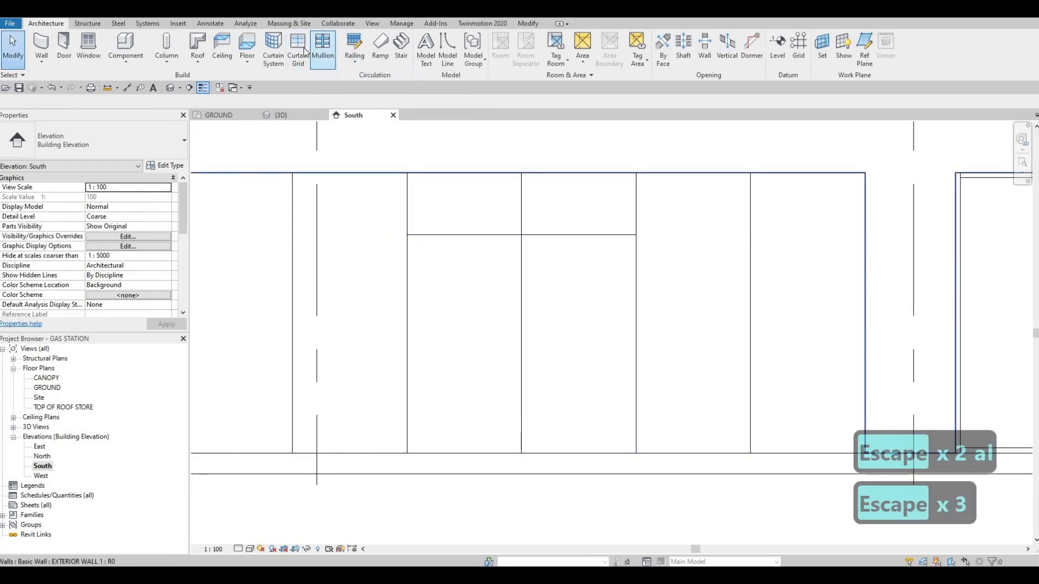
# Add a single-segment horizontal curtain grid in the fifth panel, lower than the segments in the third and fourth panels.
pyautogui.click(298, 52)
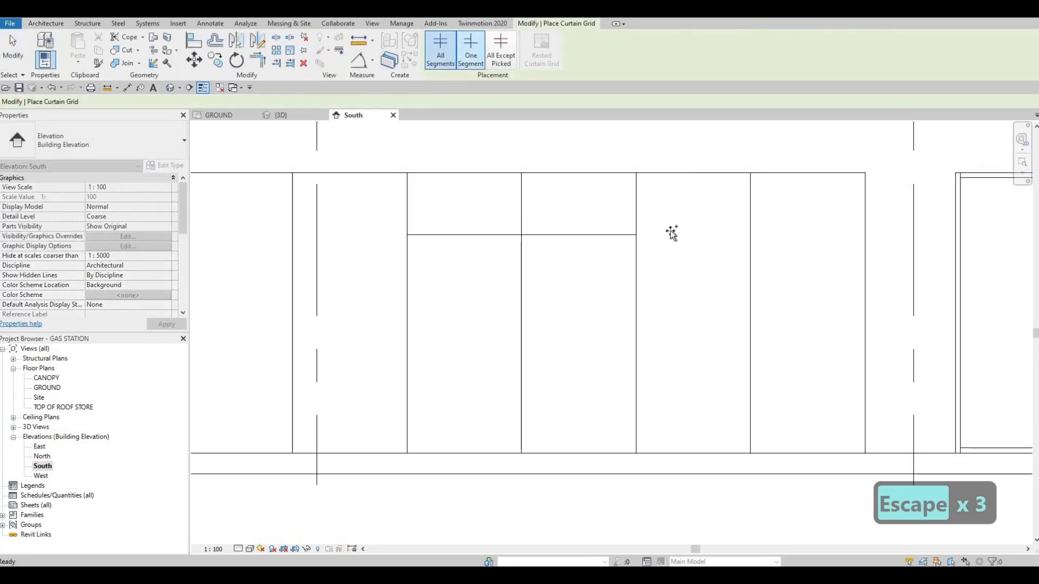
pyautogui.click(727, 288)
pyautogui.press('Escape')
pyautogui.press('Escape')
pyautogui.press('Escape')
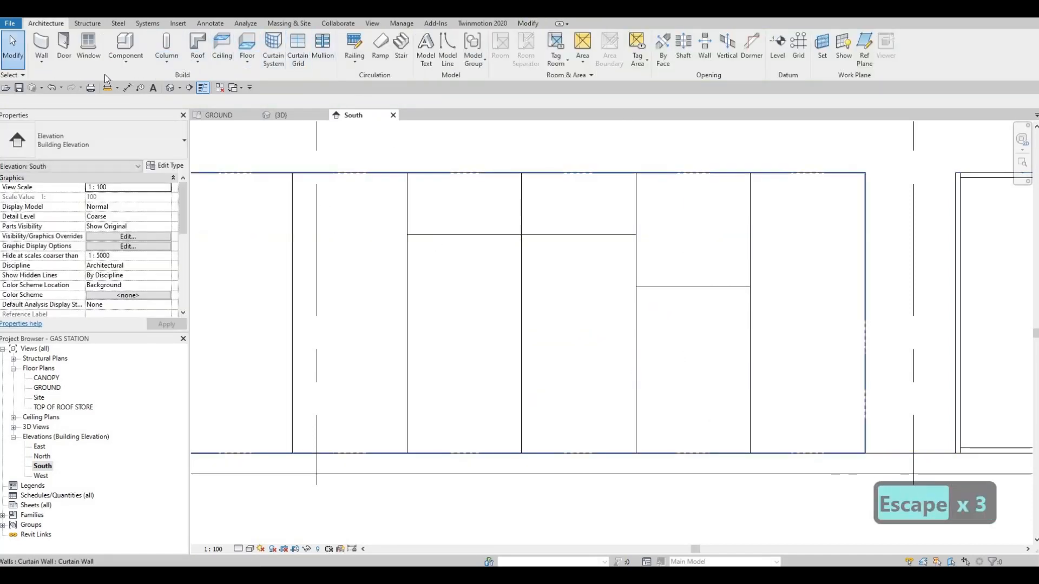
# Try to align the fifth panel's horizontal grid segment with the grid line of the third and fourth panels.
pyautogui.press('a')
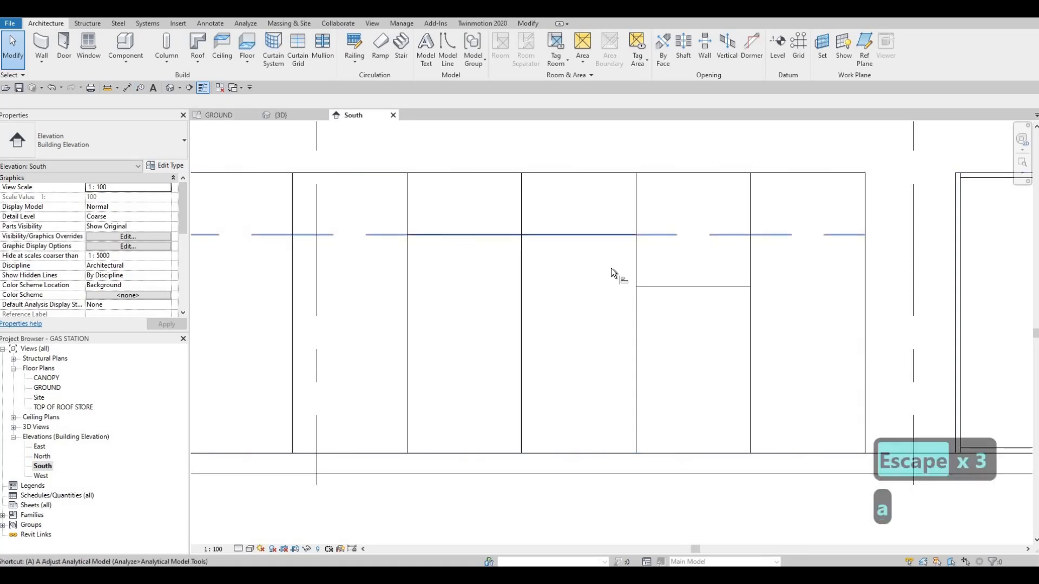
pyautogui.press('l')
pyautogui.click(602, 237)
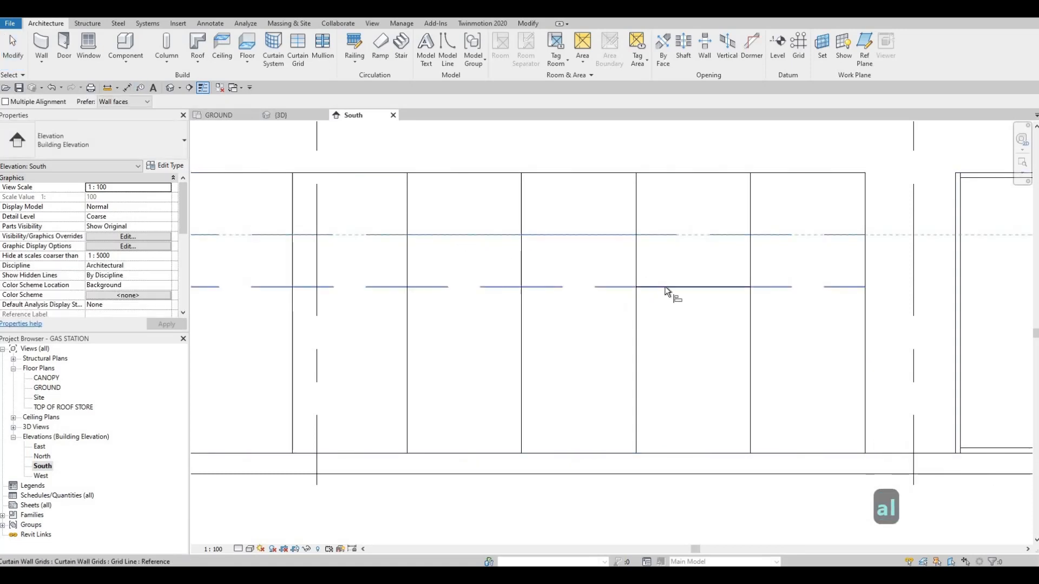
pyautogui.click(665, 287)
pyautogui.press('Escape')
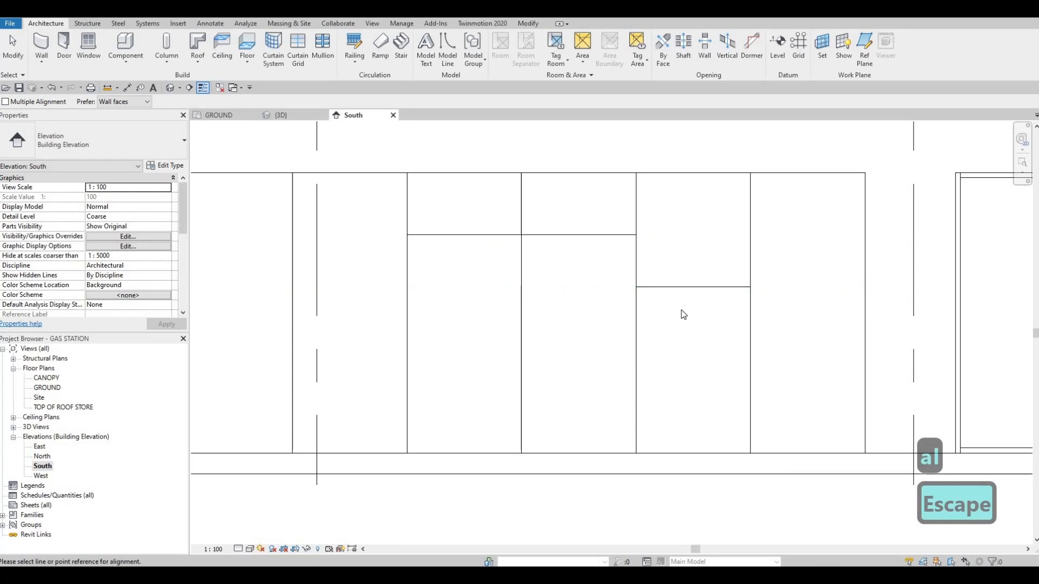
pyautogui.press('Escape')
# Delete the lower horizontal curtain grid line in the fifth panel, keeping the segments above the third and fourth panels.
pyautogui.press('Escape')
pyautogui.press('Escape')
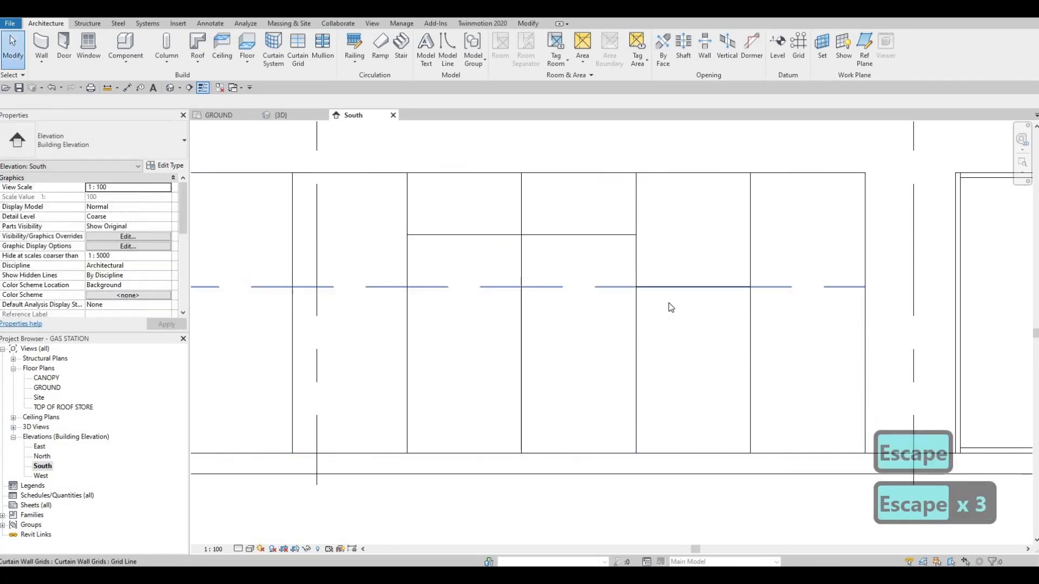
pyautogui.click(692, 295)
pyautogui.press('Escape')
pyautogui.press('Tab')
pyautogui.press('Tab')
pyautogui.press('Tab')
pyautogui.press('Tab')
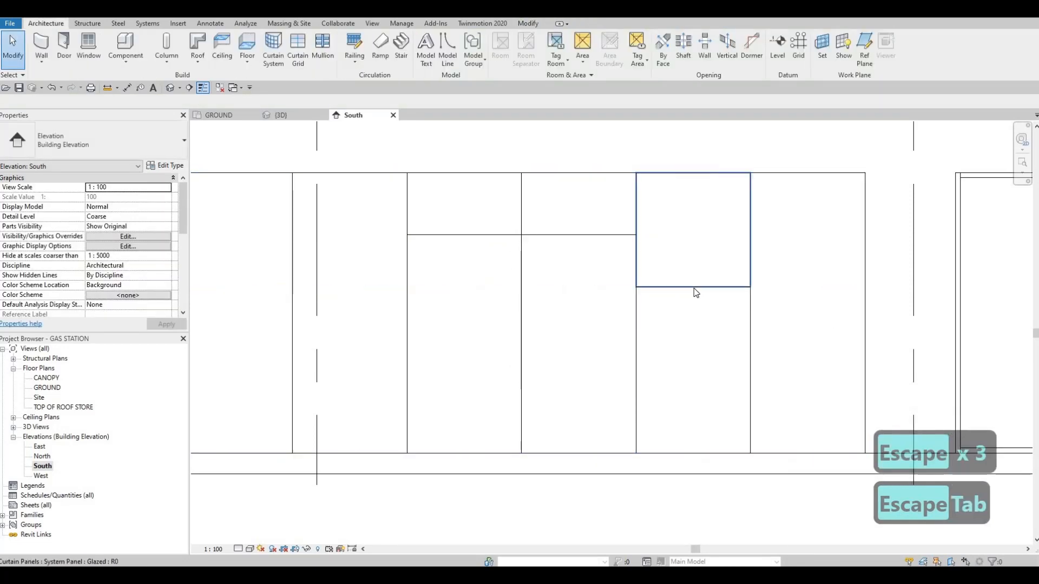
pyautogui.press('Tab')
pyautogui.click(674, 301)
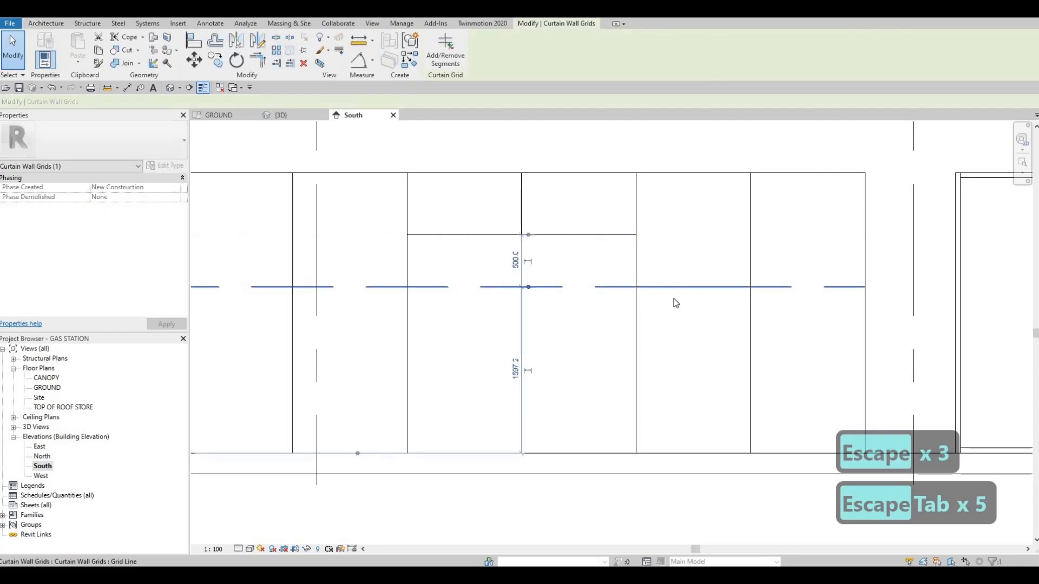
pyautogui.press('Delete')
pyautogui.scroll(-5, 558, 291)
pyautogui.press('Escape')
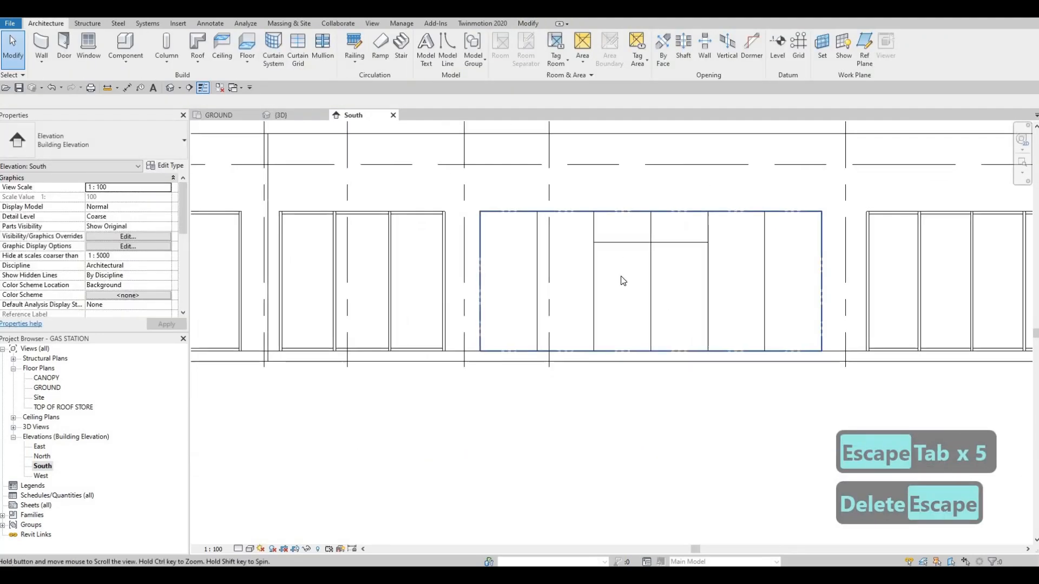
# Place 50mm x 65mm rectangular mullions on all grid lines of the curtain wall between grids 8 and 10.
pyautogui.scroll(-3, 571, 272)
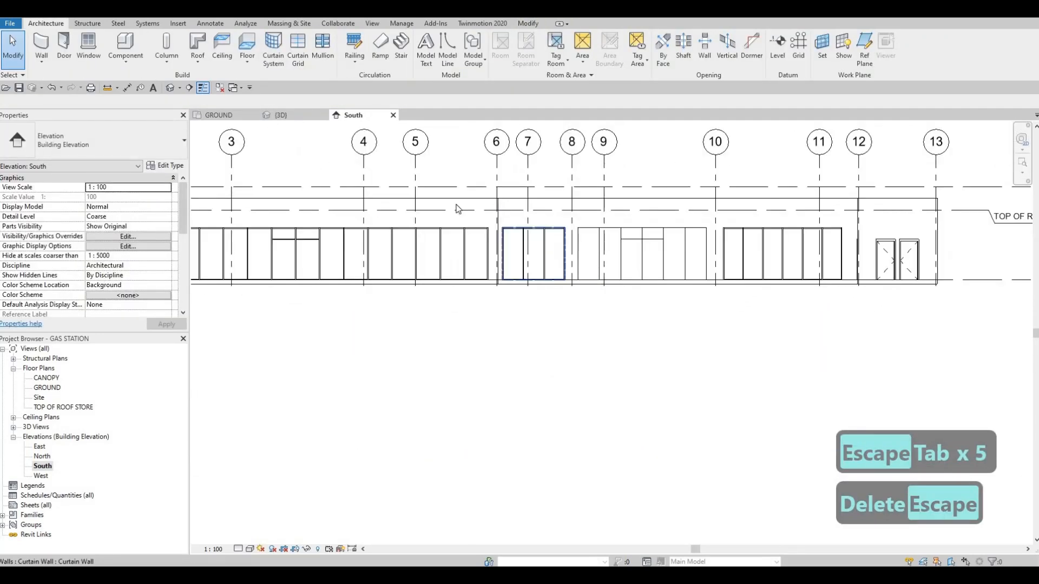
pyautogui.click(321, 44)
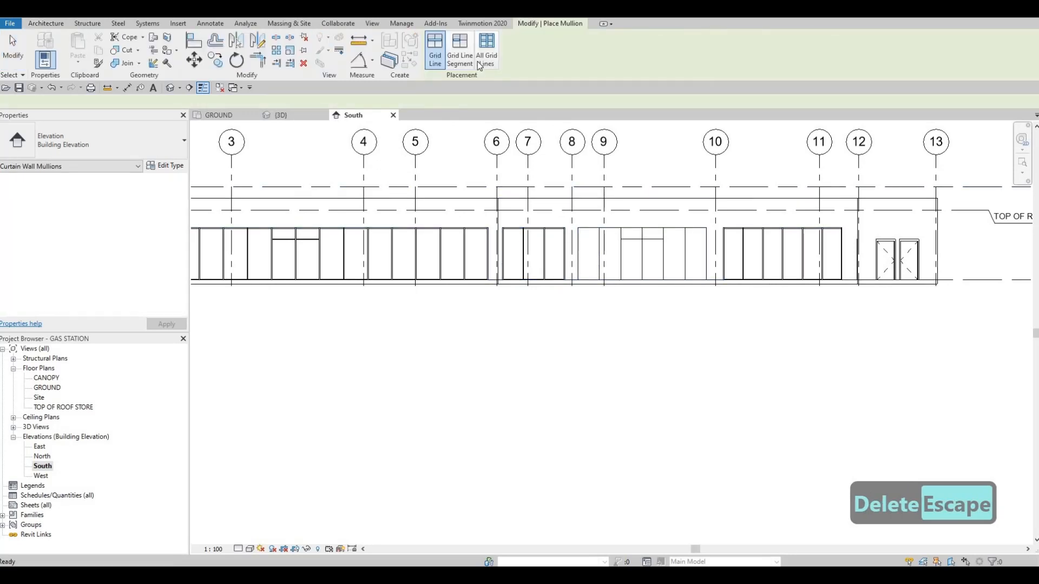
pyautogui.click(615, 252)
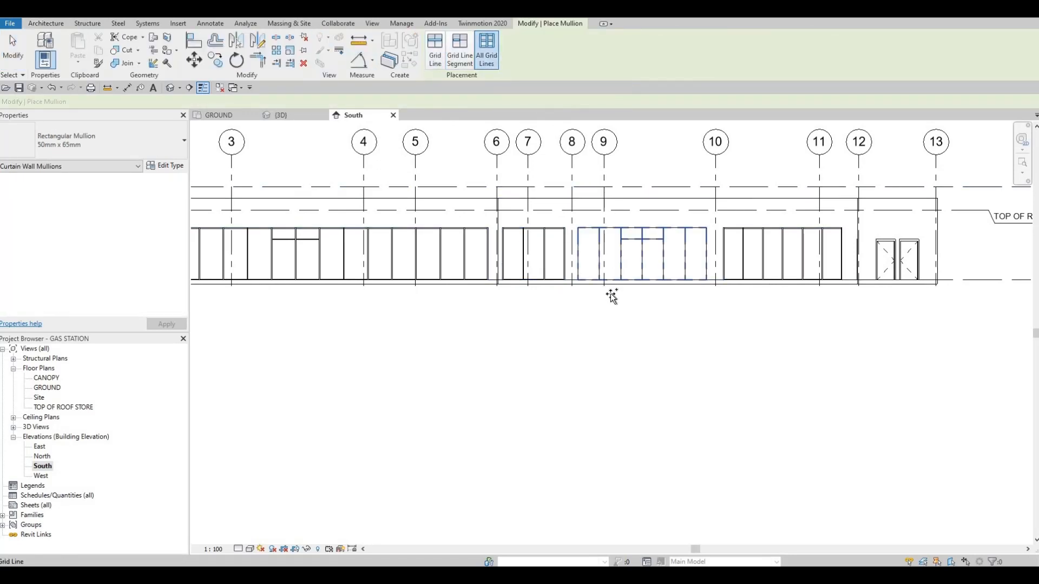
pyautogui.press('Escape')
pyautogui.press('Escape')
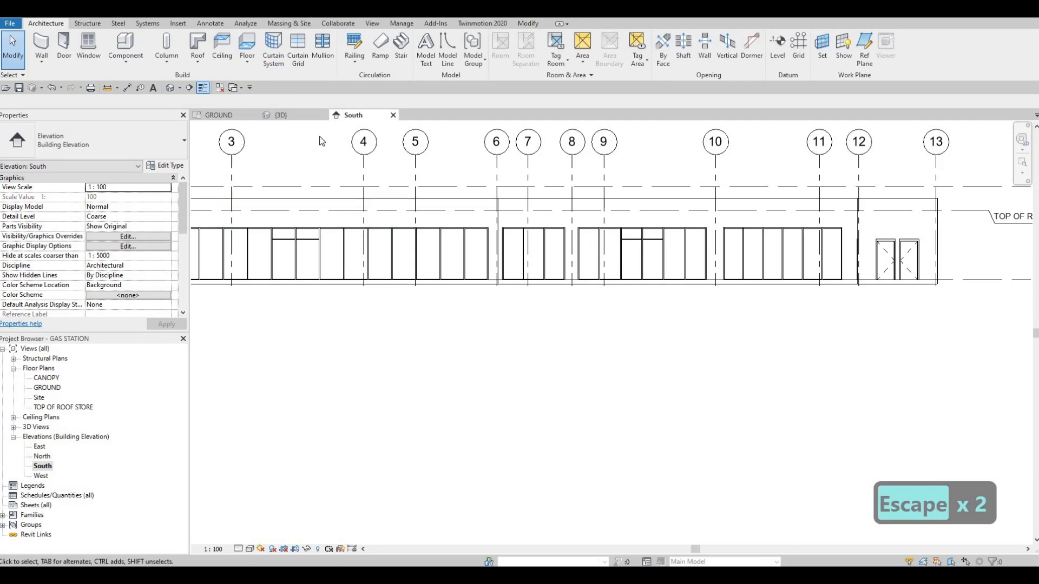
# In the 3D view, delete the bottom mullions of that curtain wall's two central panels and the vertical mullion between them.
pyautogui.click(286, 117)
pyautogui.scroll(5, 603, 270)
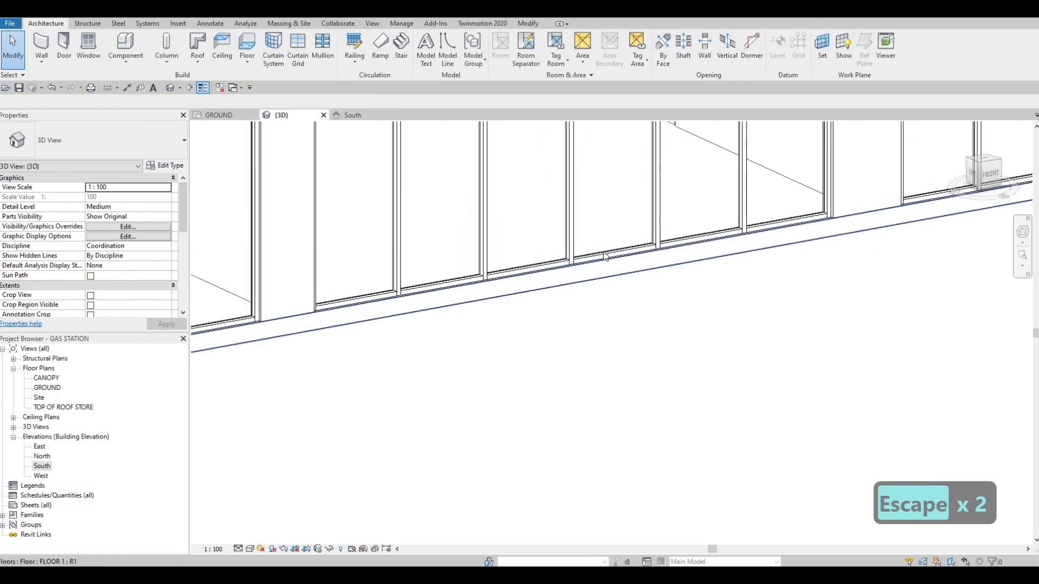
pyautogui.click(606, 252)
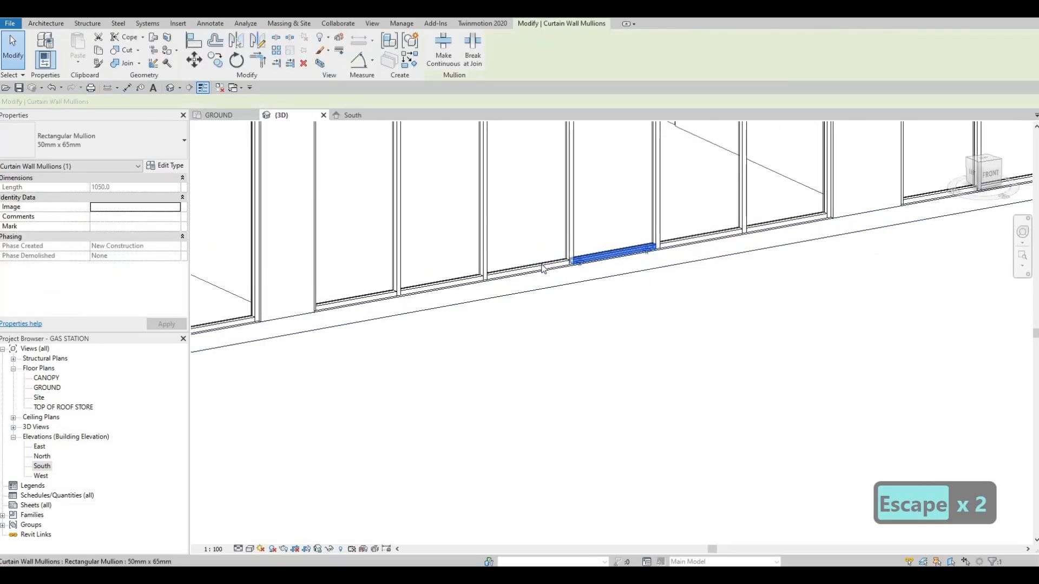
pyautogui.press('Delete')
pyautogui.click(511, 266)
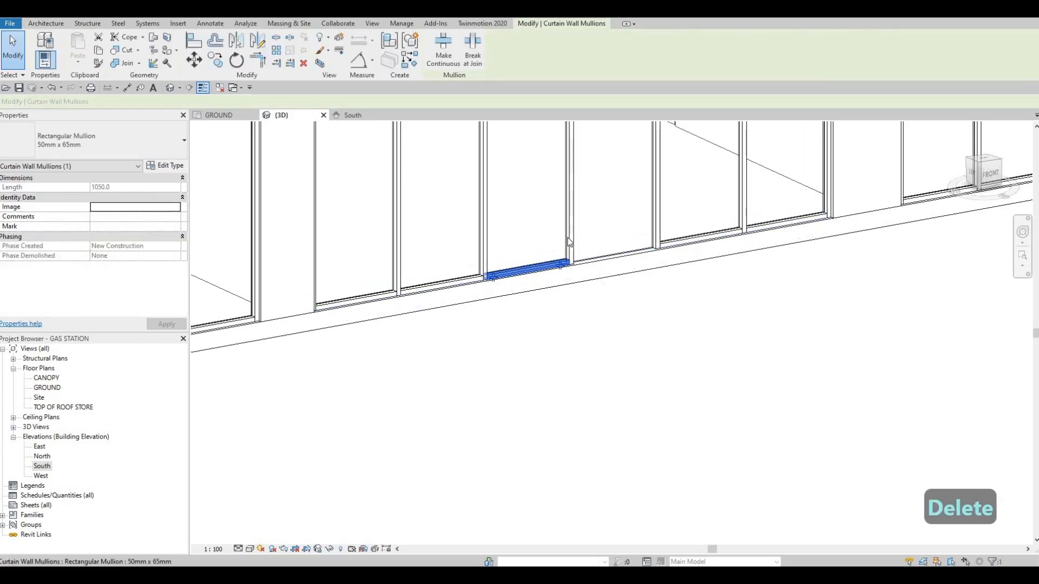
pyautogui.press('Delete')
pyautogui.press('Delete')
pyautogui.scroll(-4, 566, 208)
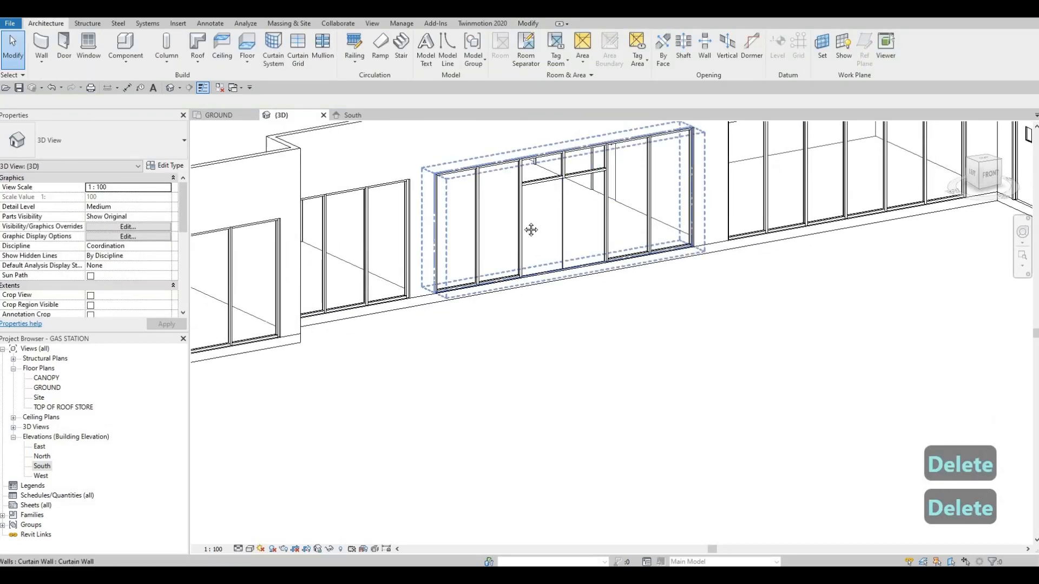
# On the long front curtain wall, delete the vertical mullion between the two door-height central panels and both bottom mullions beneath them.
pyautogui.scroll(-1, 531, 230)
pyautogui.scroll(-2, 573, 242)
pyautogui.moveTo(583, 239); pyautogui.dragTo(753, 213, button='middle')
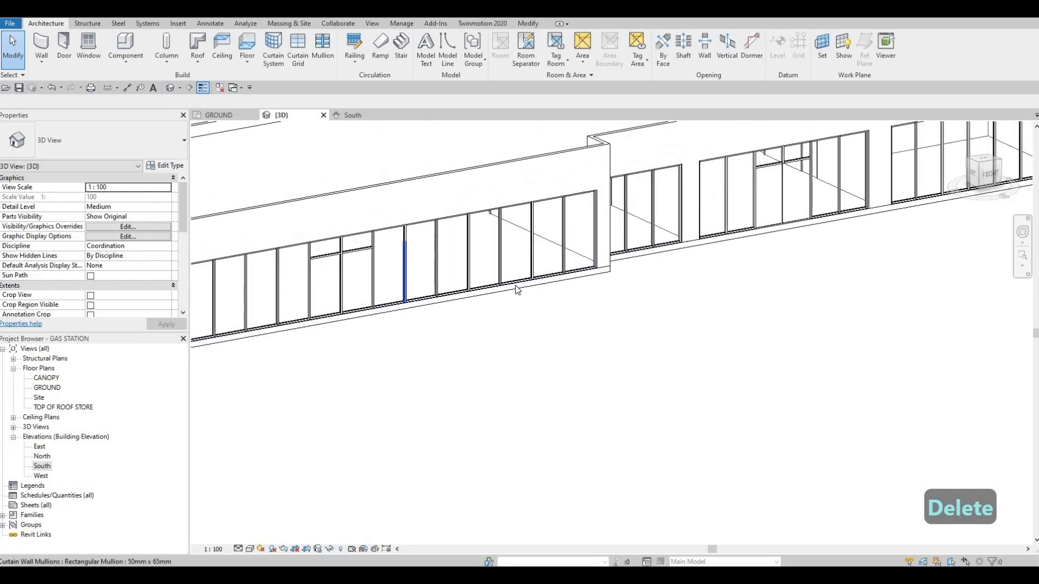
pyautogui.scroll(4, 531, 287)
pyautogui.click(567, 296)
pyautogui.press('Delete')
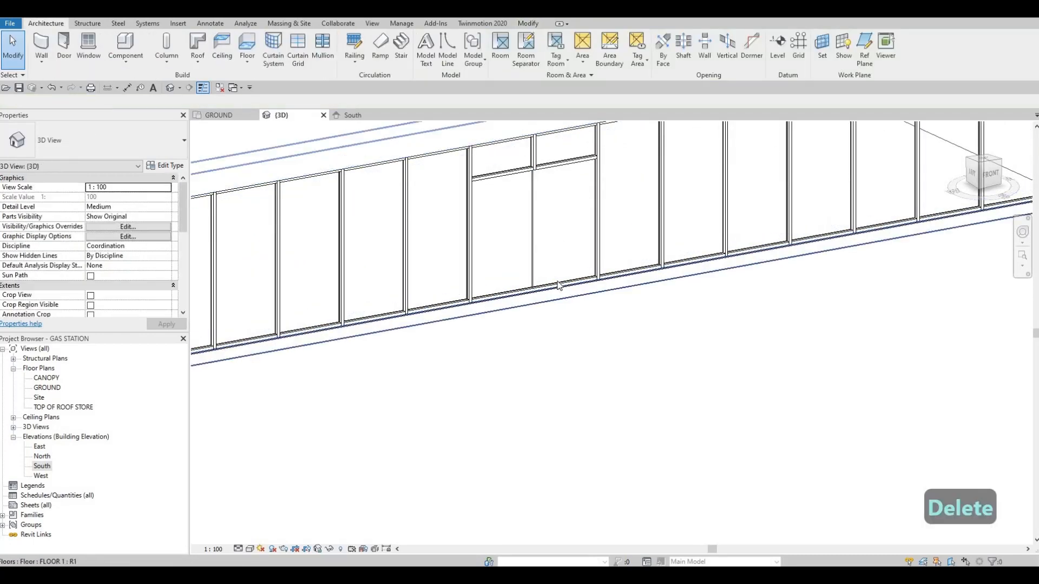
pyautogui.scroll(2, 541, 295)
pyautogui.click(504, 295)
pyautogui.press('Delete')
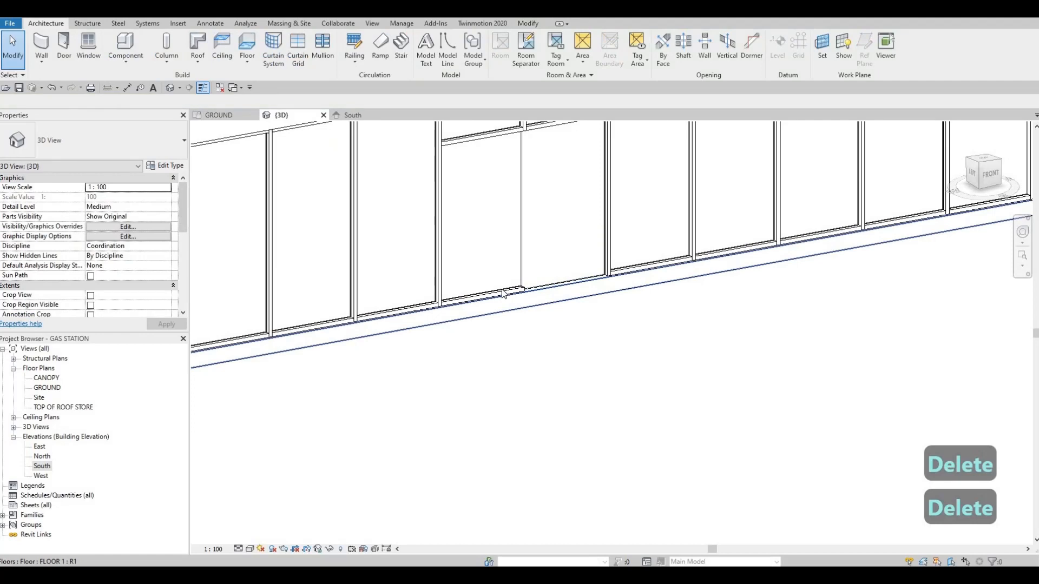
pyautogui.click(504, 294)
pyautogui.press('Delete')
pyautogui.scroll(-3, 503, 292)
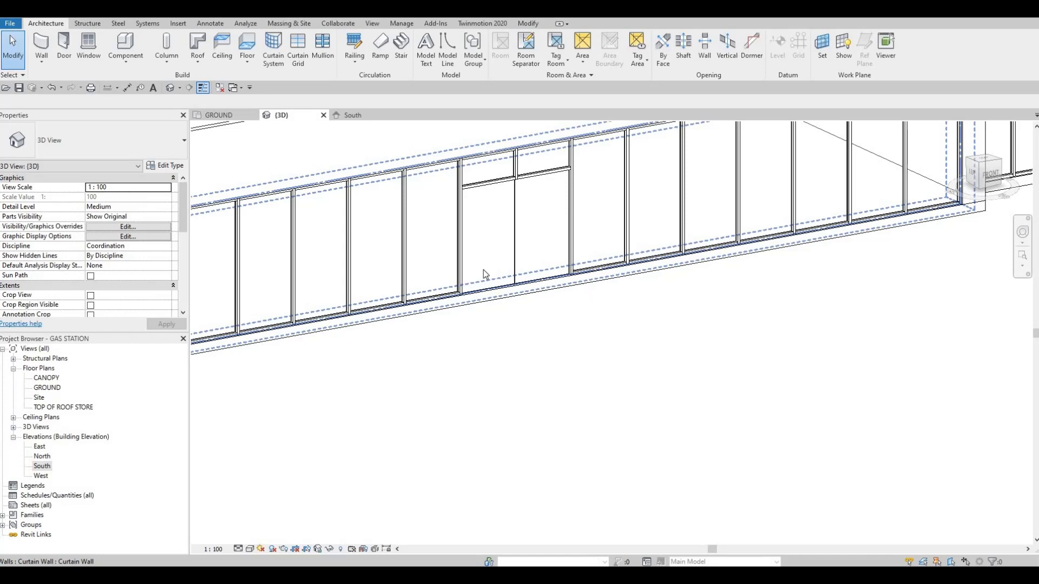
# Load the M_Door-Curtain-Wall-Single-Glass family from the Doors folder of the metric library.
pyautogui.scroll(-5, 438, 247)
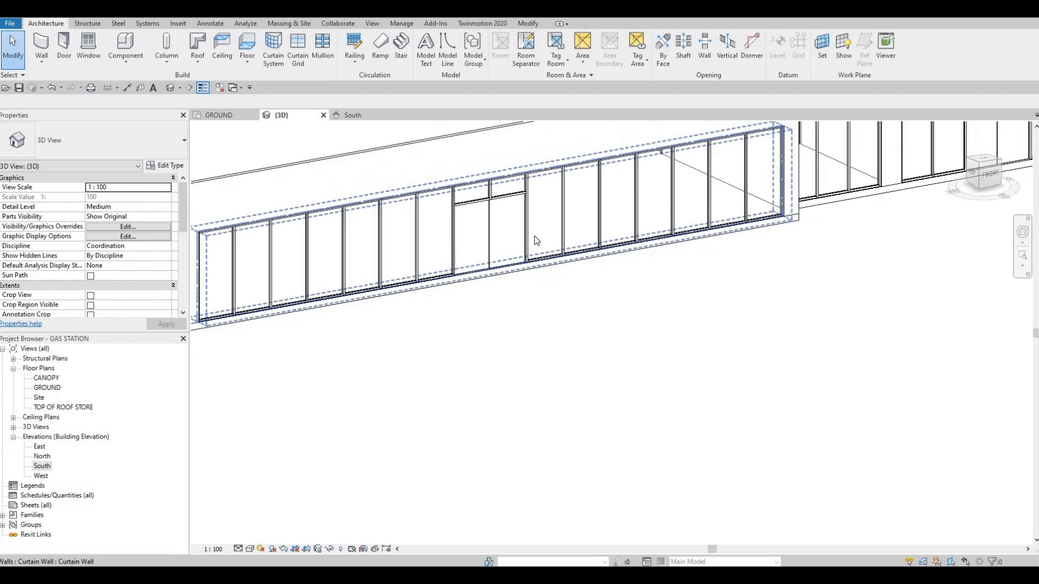
pyautogui.click(178, 23)
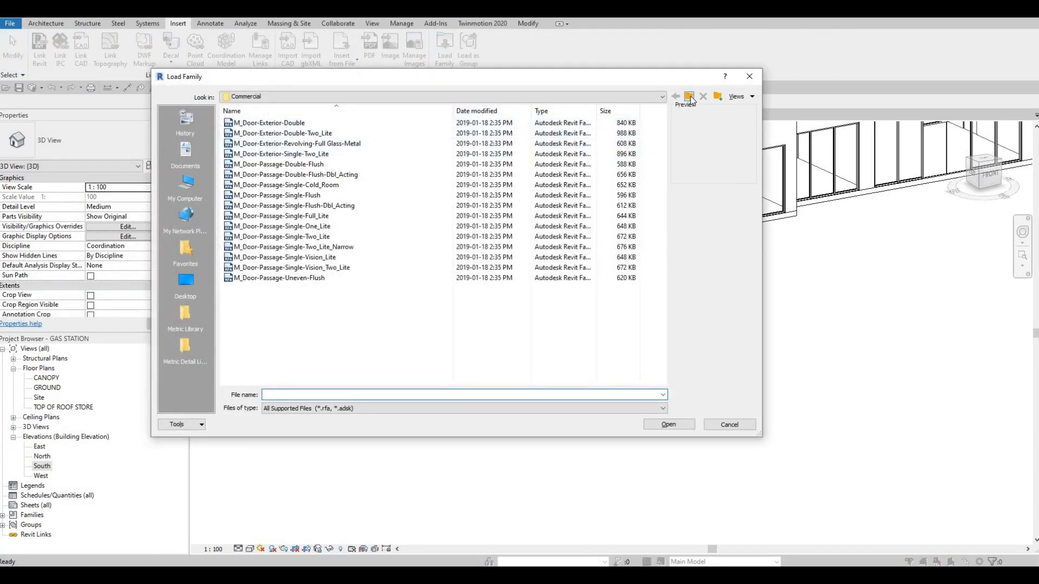
pyautogui.click(691, 98)
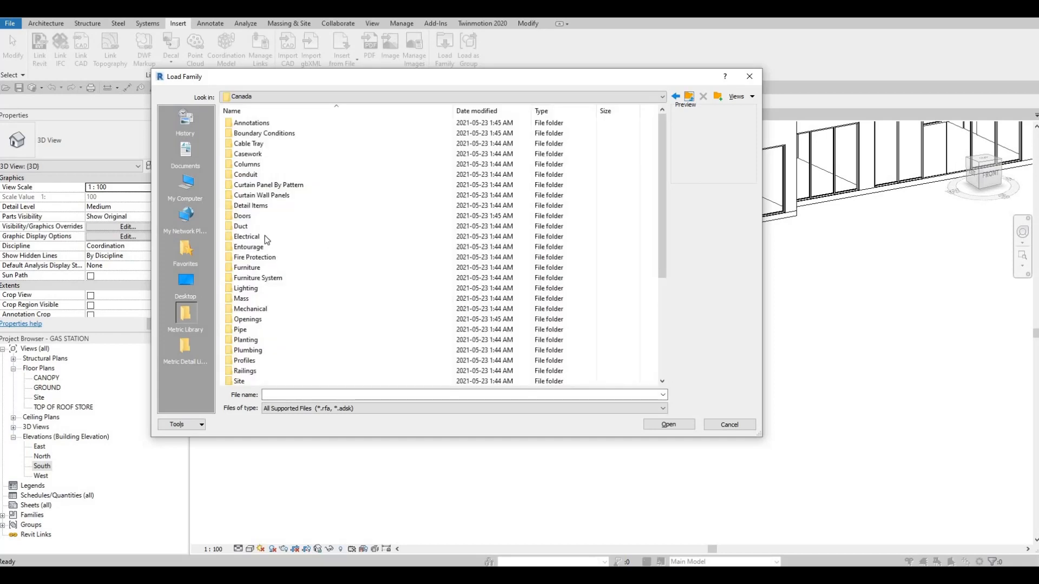
pyautogui.doubleClick(257, 215)
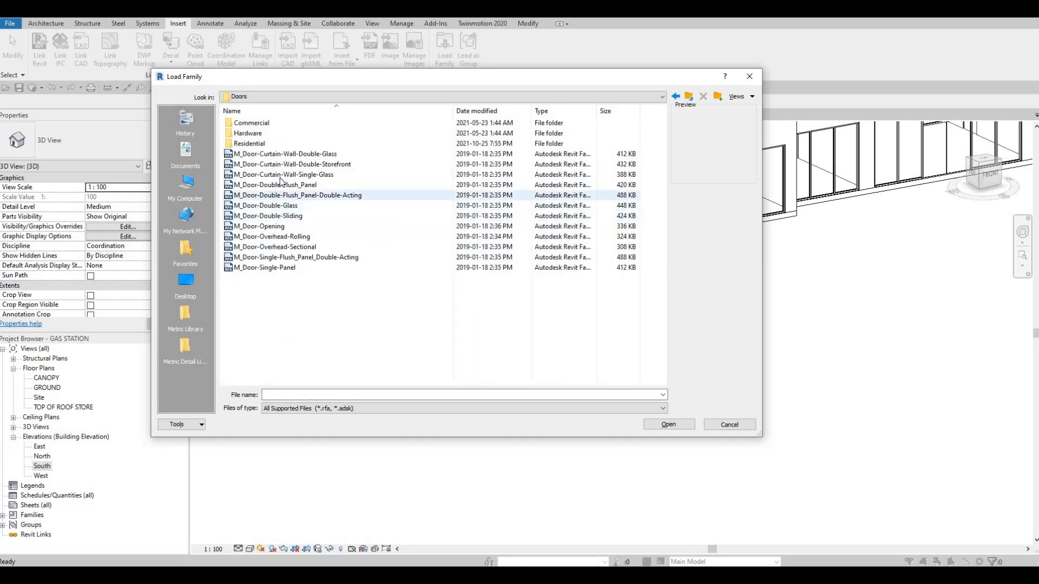
pyautogui.click(305, 176)
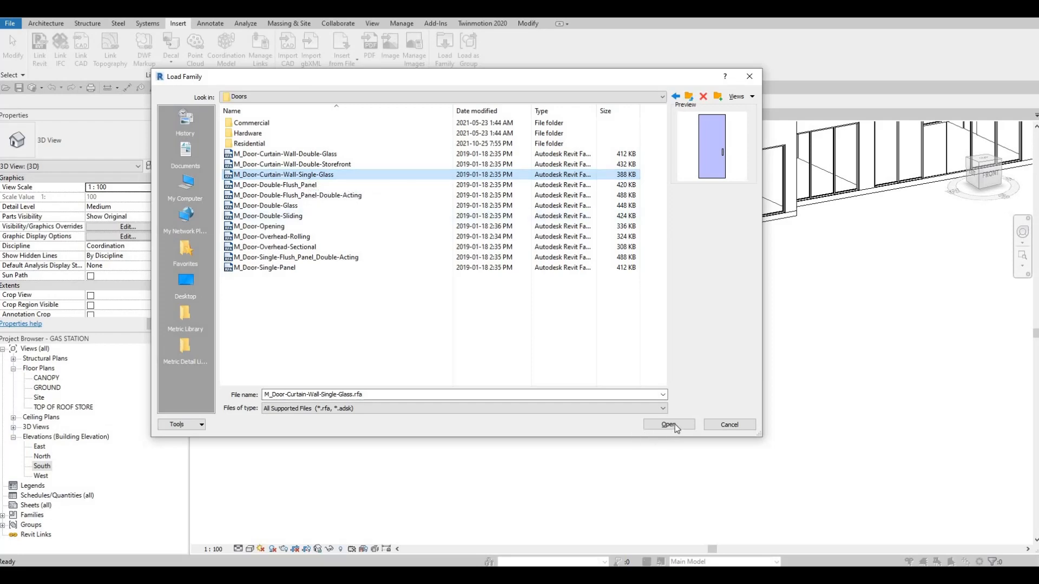
pyautogui.press('Return')
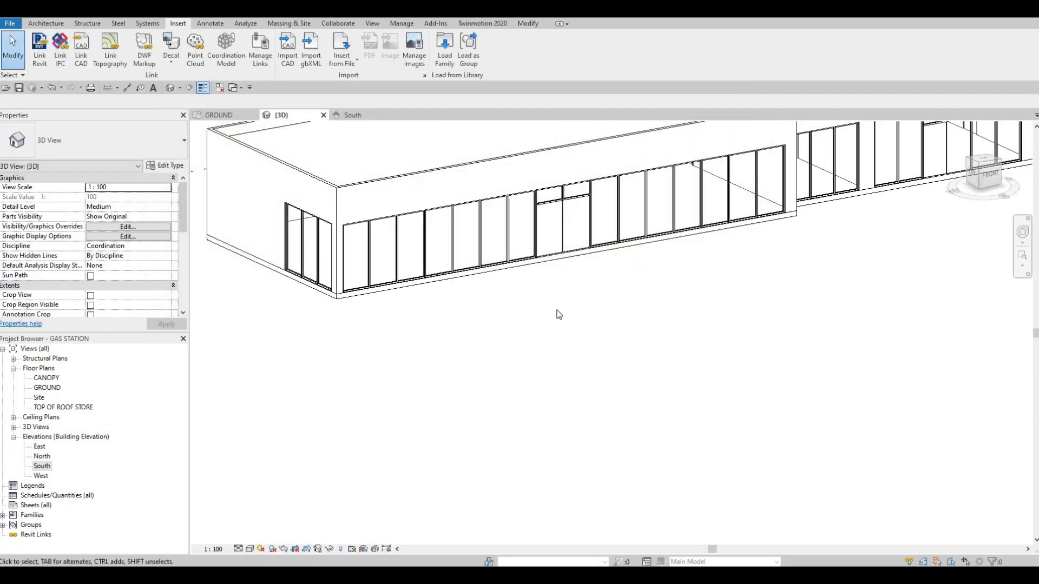
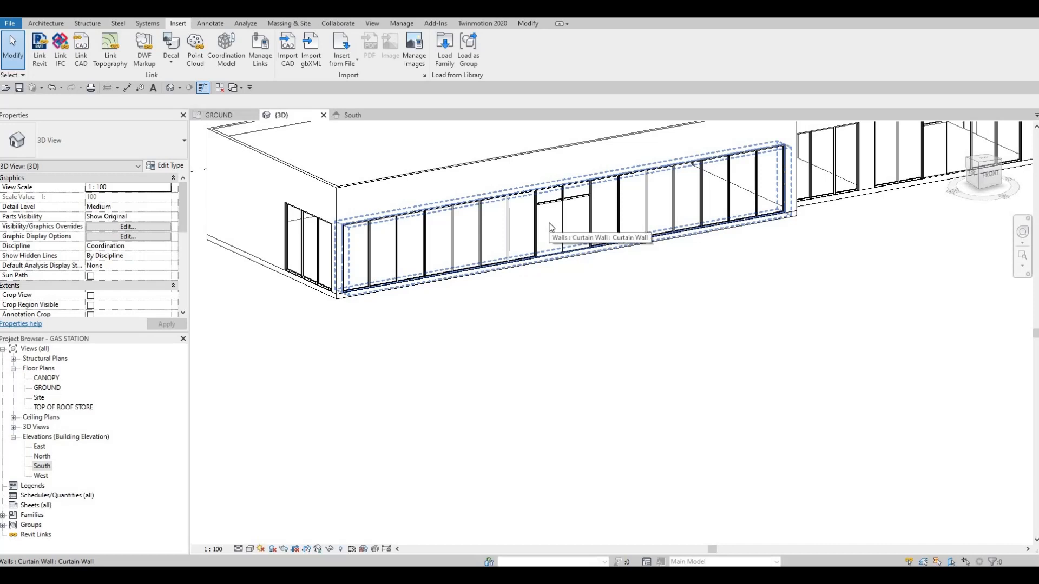
# Change the left of the long front curtain wall's two central door-height panels to the M_Door-Curtain-Wall-Single-Glass type.
pyautogui.press('Tab')
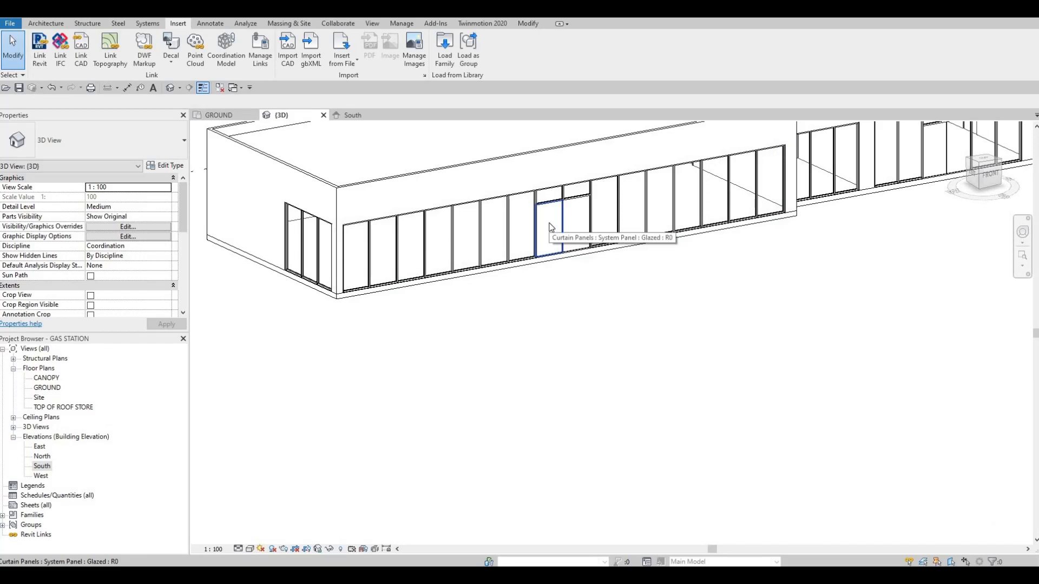
pyautogui.click(551, 227)
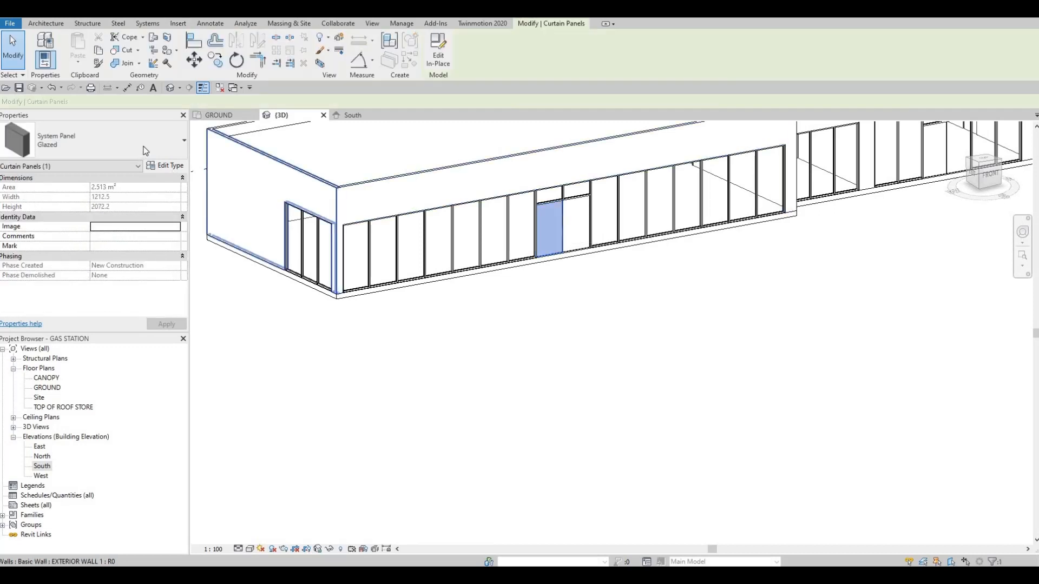
pyautogui.click(126, 151)
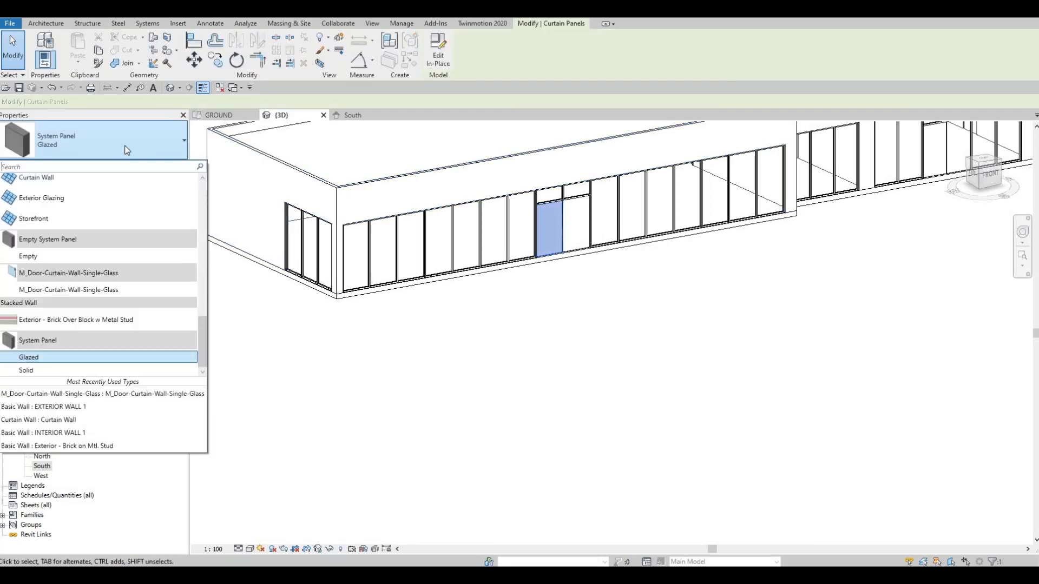
pyautogui.click(73, 292)
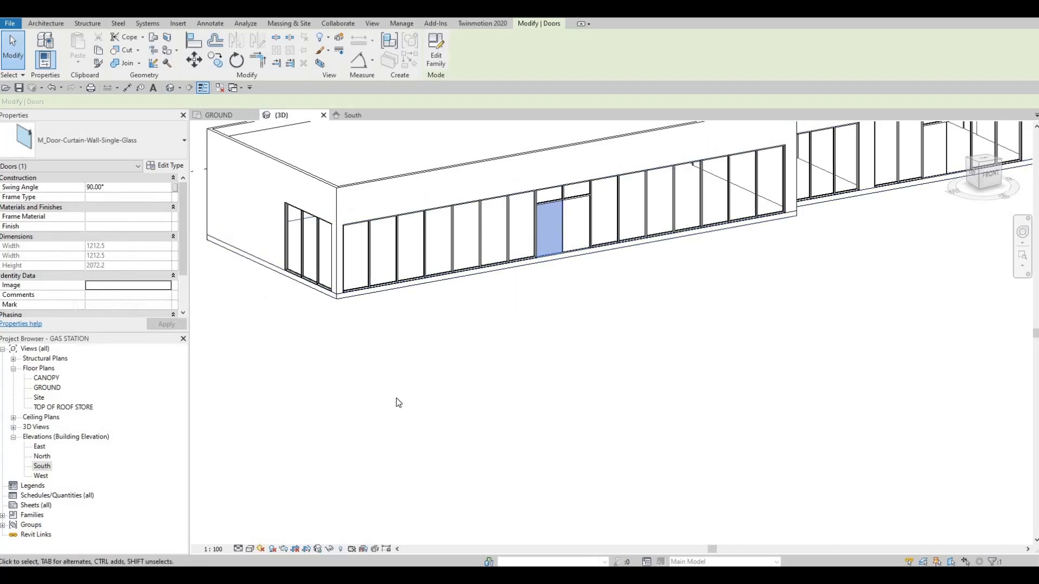
# Set the 3D view's detail level to Fine.
pyautogui.click(239, 549)
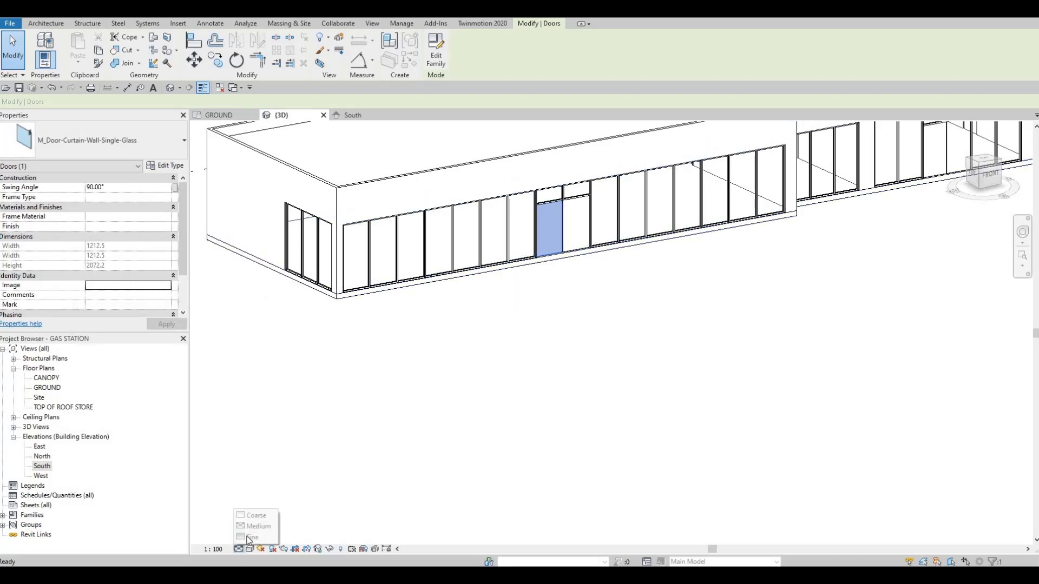
pyautogui.click(247, 538)
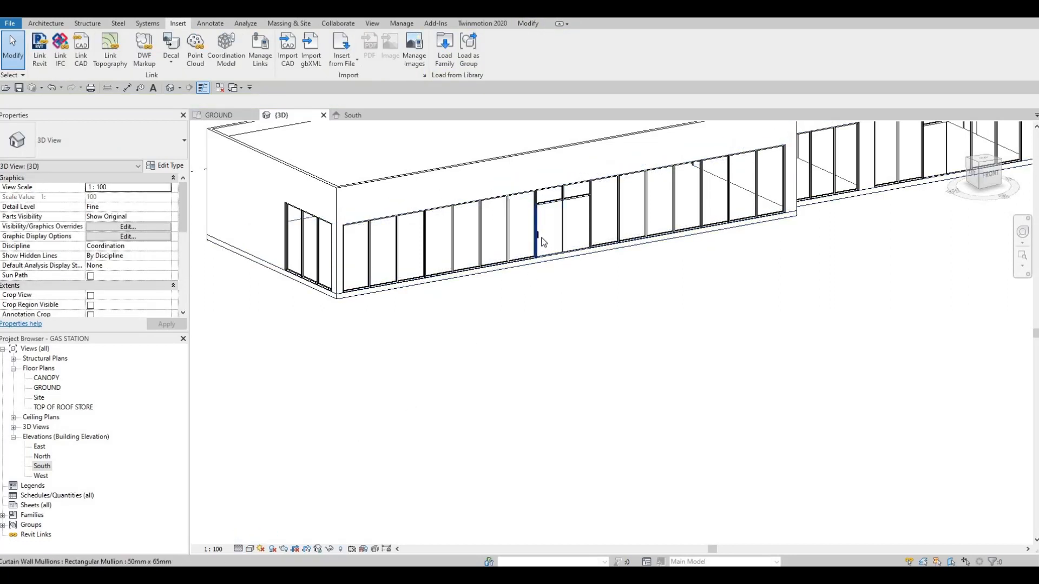
pyautogui.press('Tab')
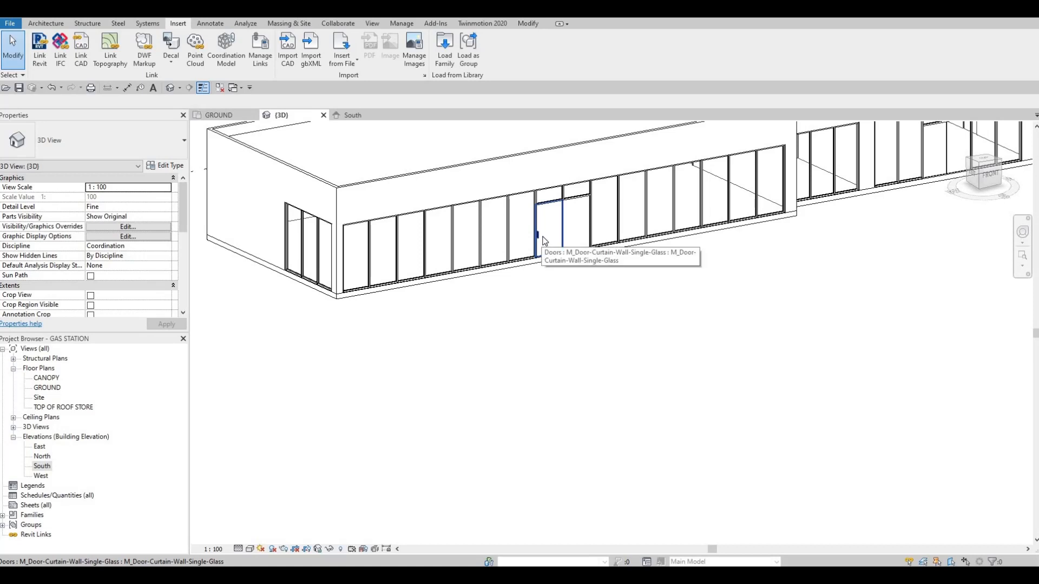
pyautogui.click(239, 549)
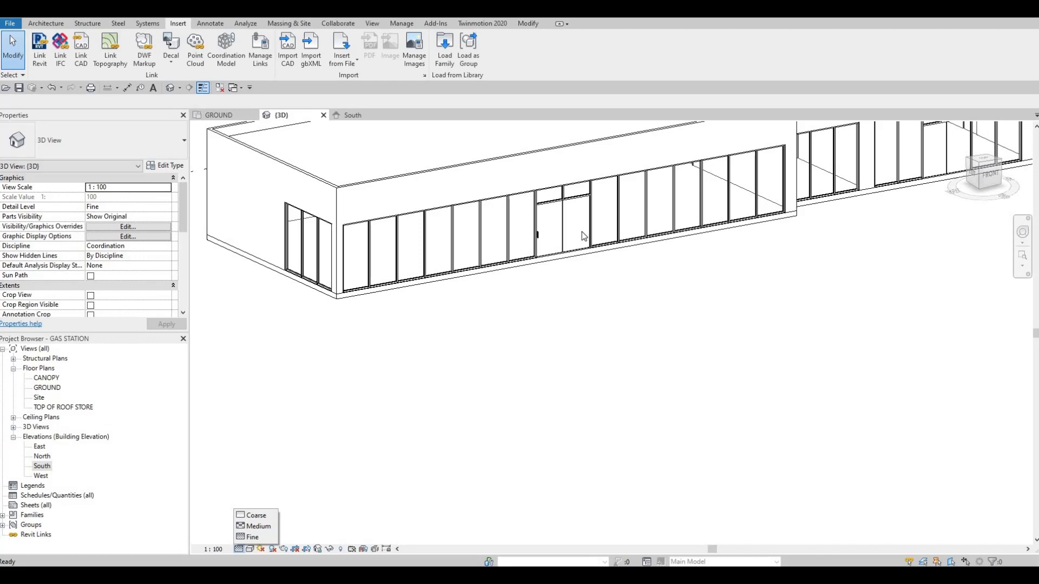
pyautogui.press('Escape')
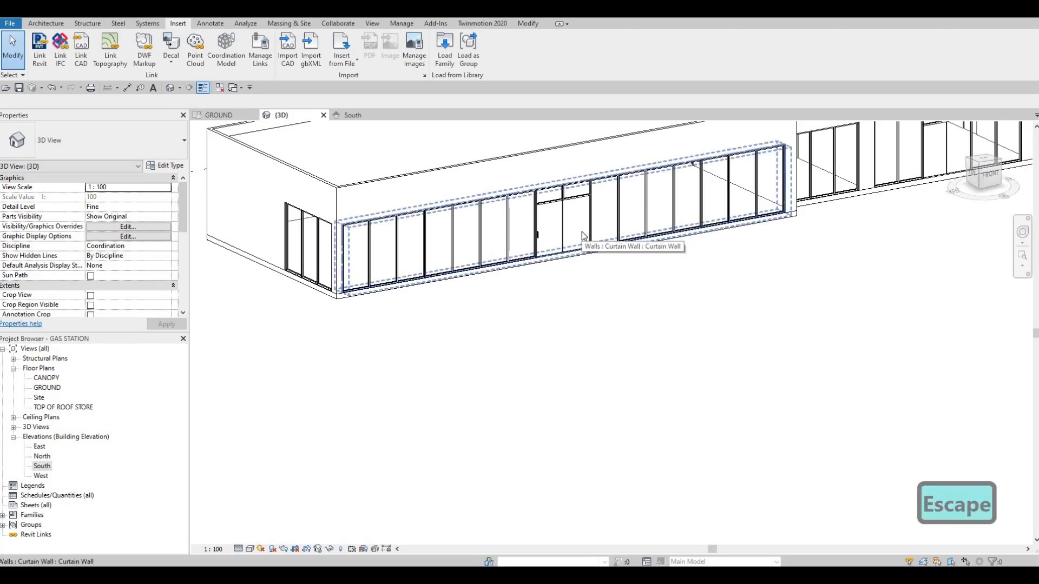
# Change the adjoining glazed door-height panel of the long front curtain wall to the M_Door-Curtain-Wall-Single-Glass type.
pyautogui.press('Tab')
pyautogui.click(583, 236)
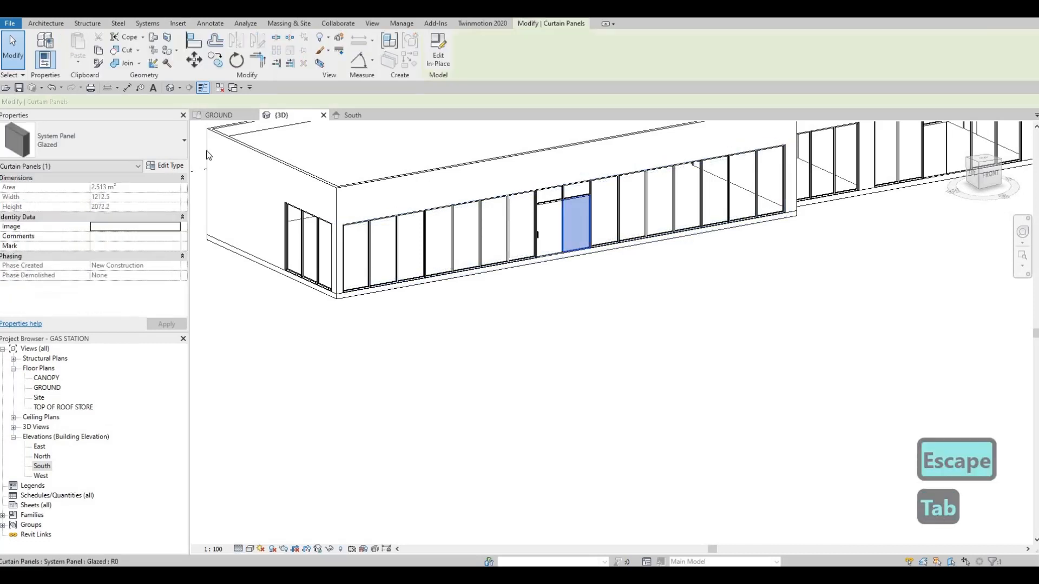
pyautogui.click(174, 147)
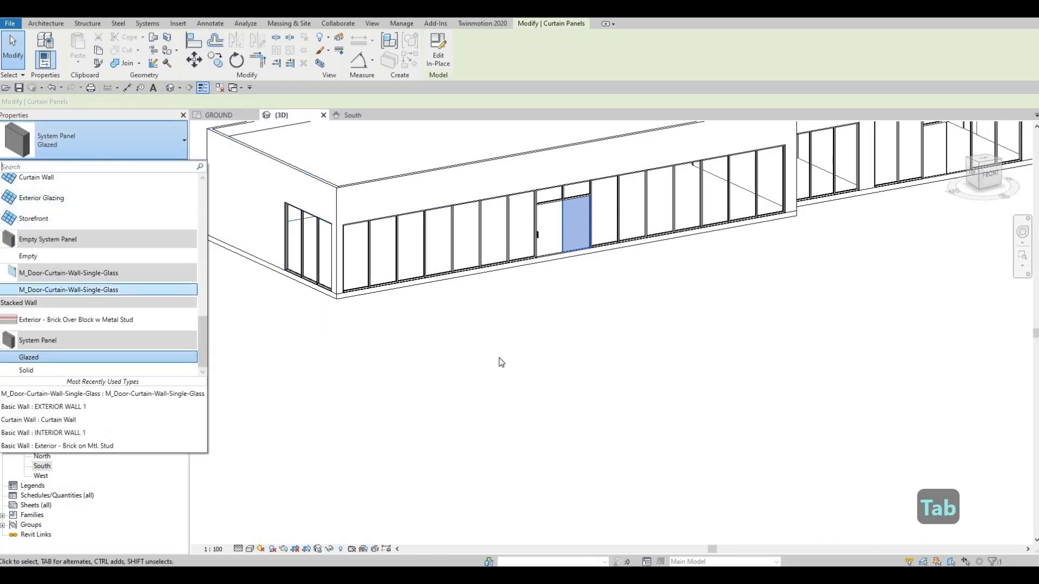
pyautogui.moveTo(372, 322); pyautogui.dragTo(201, 355, button='middle')
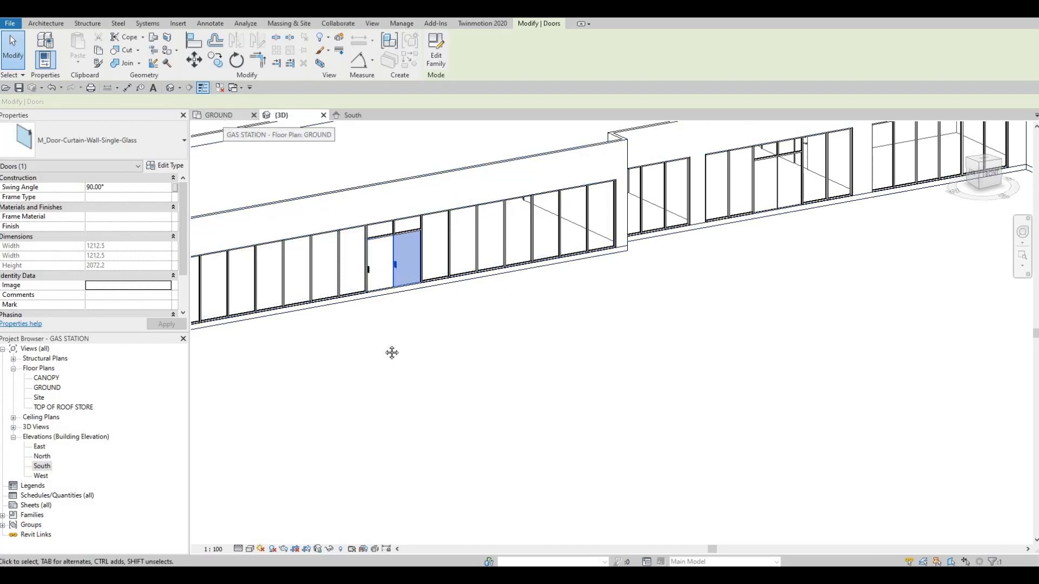
# Change both central door-height panels of the curtain wall between grids 8 and 10 to the M_Door-Curtain-Wall-Single-Glass type.
pyautogui.moveTo(550, 277); pyautogui.dragTo(394, 336, button='middle')
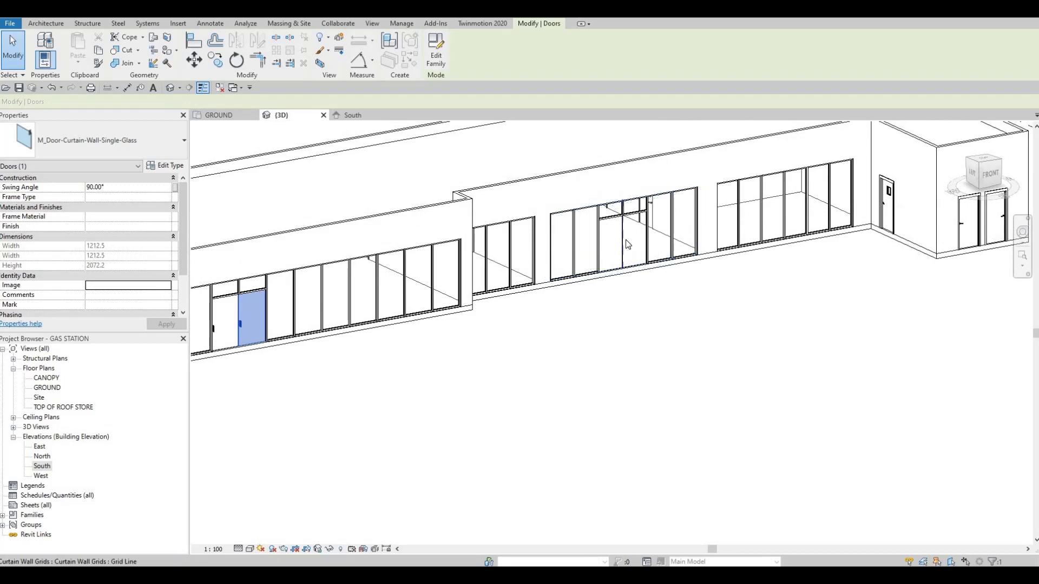
pyautogui.press('Tab')
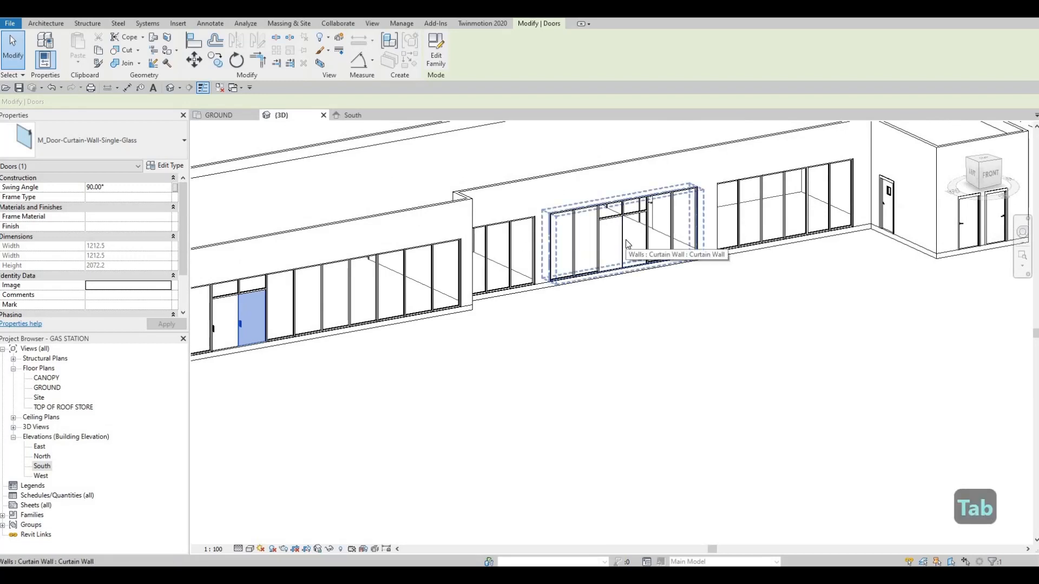
pyautogui.press('Tab')
pyautogui.click(627, 244)
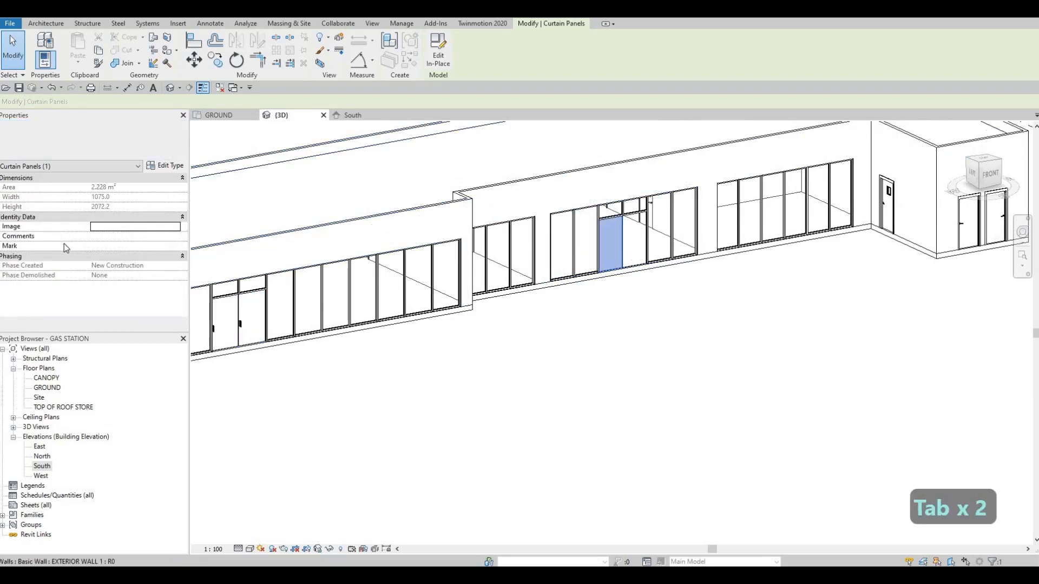
pyautogui.click(97, 139)
pyautogui.click(68, 289)
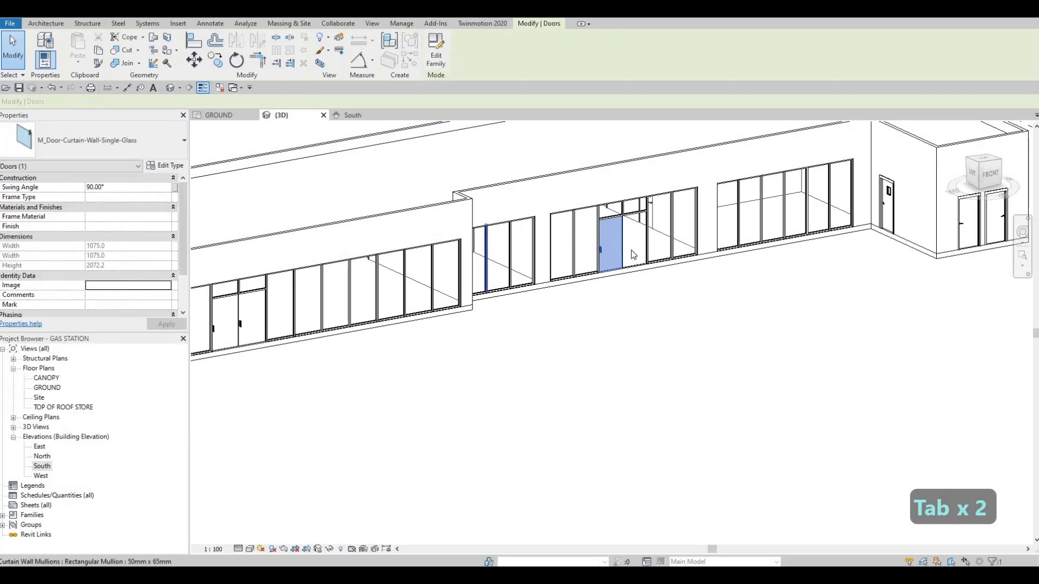
pyautogui.press('Tab')
pyautogui.click(636, 254)
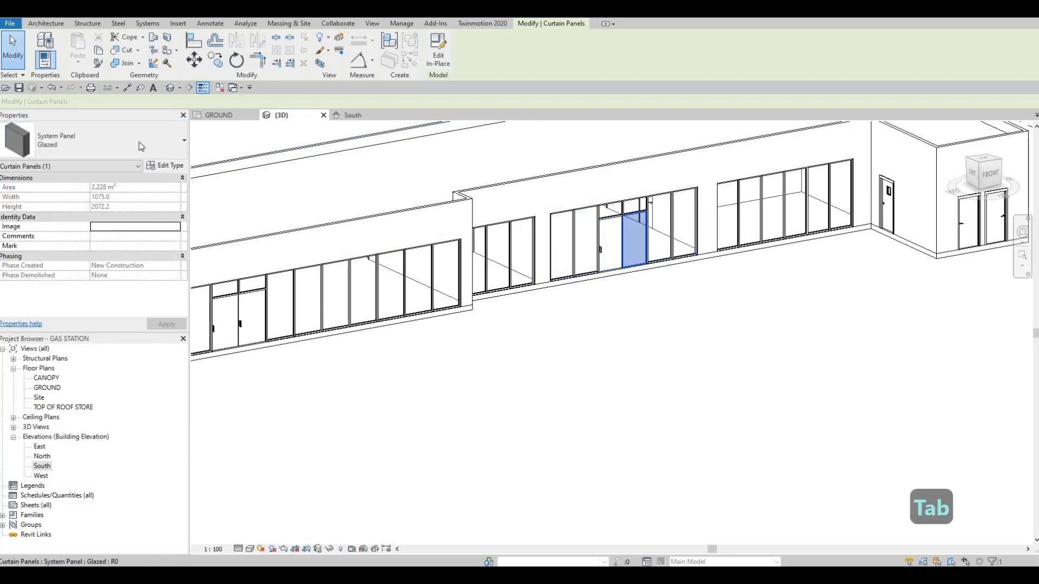
pyautogui.click(61, 292)
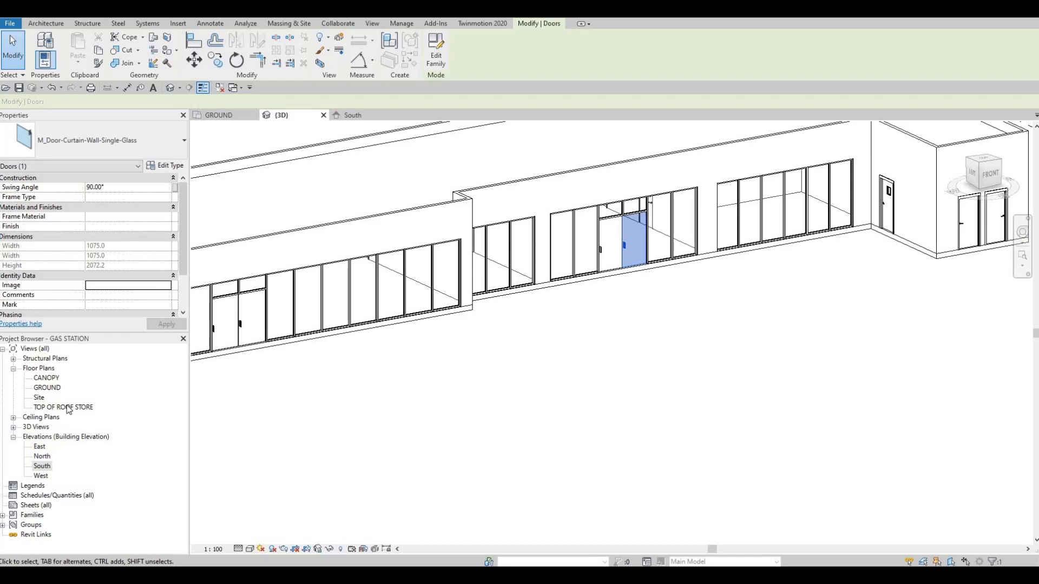
# In the GROUND floor plan, flip the left leaf of both front glass door pairs so each pair opens as a double door.
pyautogui.hotkey('ctrl', 'Tab')
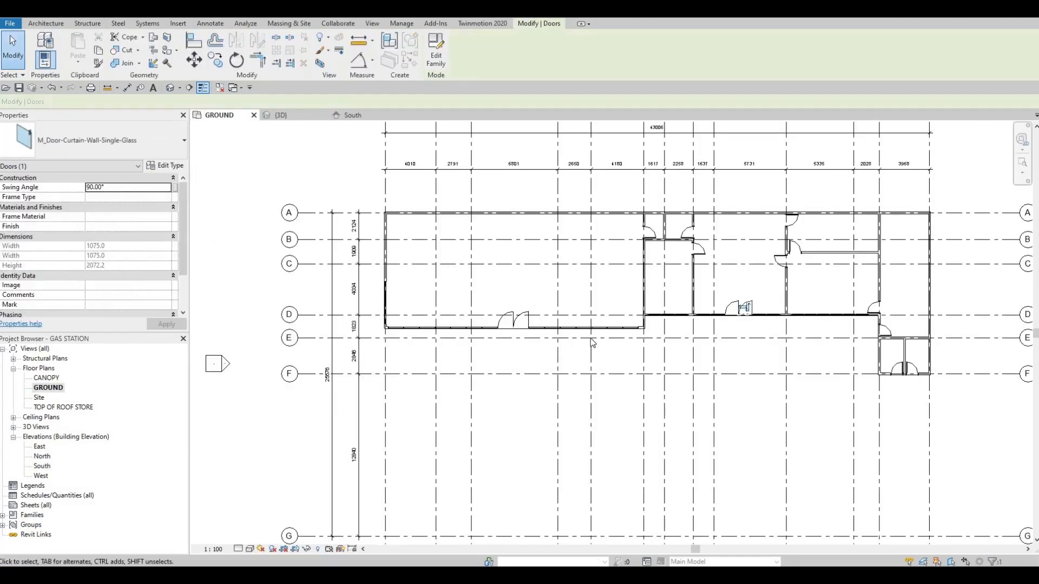
pyautogui.scroll(3, 511, 314)
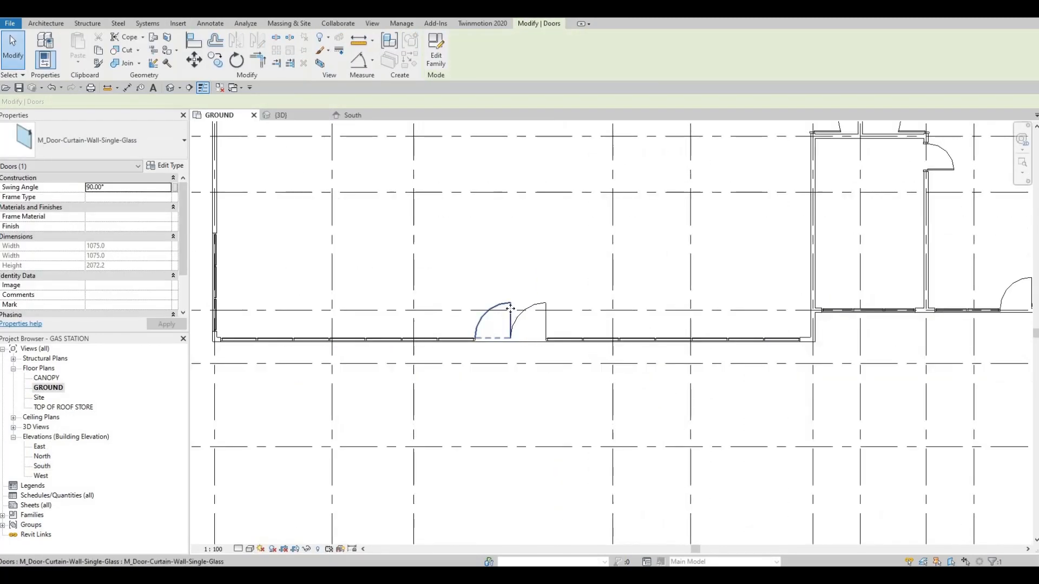
pyautogui.click(487, 323)
pyautogui.click(488, 322)
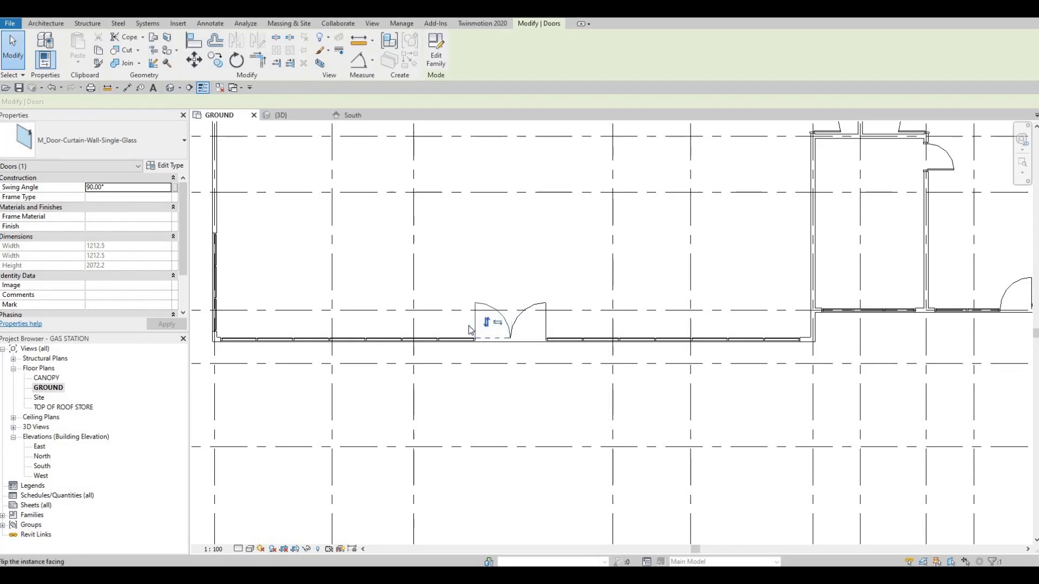
pyautogui.scroll(-2, 504, 316)
pyautogui.moveTo(651, 304); pyautogui.dragTo(464, 305, button='middle')
pyautogui.click(653, 306)
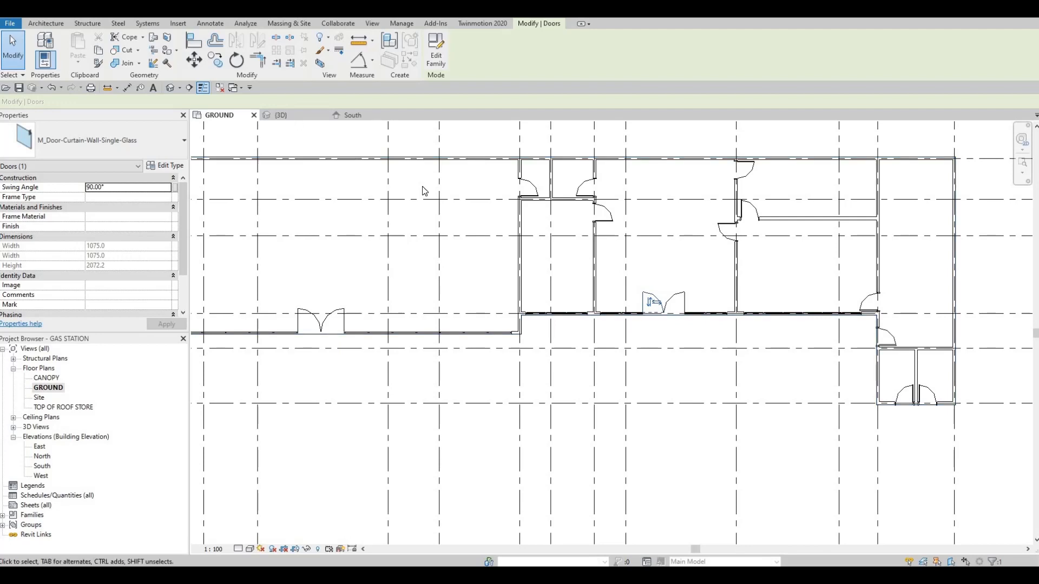
# In the 3D view, open the type properties of the left 900 x 2000mm M_Door-Passage-Single-Flush door on the projecting end block.
pyautogui.click(290, 115)
pyautogui.moveTo(417, 345); pyautogui.dragTo(503, 332, button='middle')
pyautogui.press('Escape')
pyautogui.press('Escape')
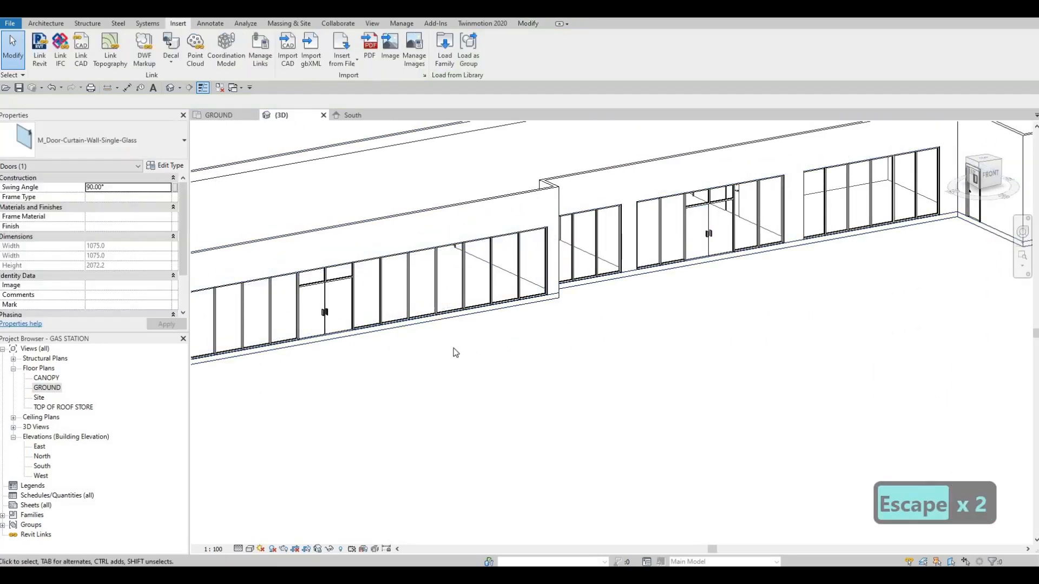
pyautogui.scroll(-1, 453, 352)
pyautogui.moveTo(418, 363); pyautogui.dragTo(444, 349, button='middle')
pyautogui.keyDown('shift'); pyautogui.moveTo(535, 315); pyautogui.dragTo(599, 255, button='middle'); pyautogui.keyUp('shift')
pyautogui.scroll(4, 600, 246)
pyautogui.click(601, 238)
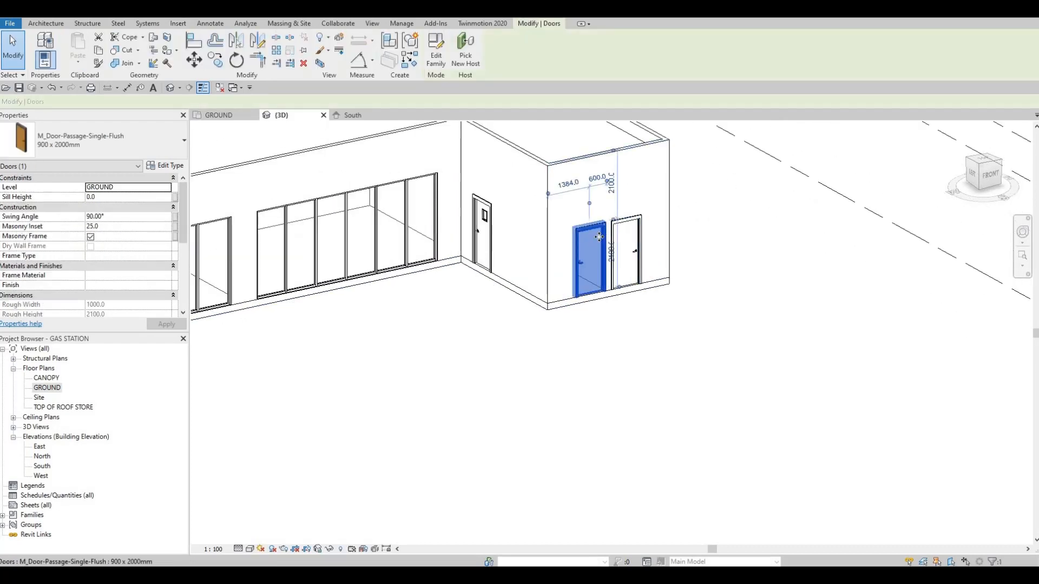
pyautogui.click(174, 168)
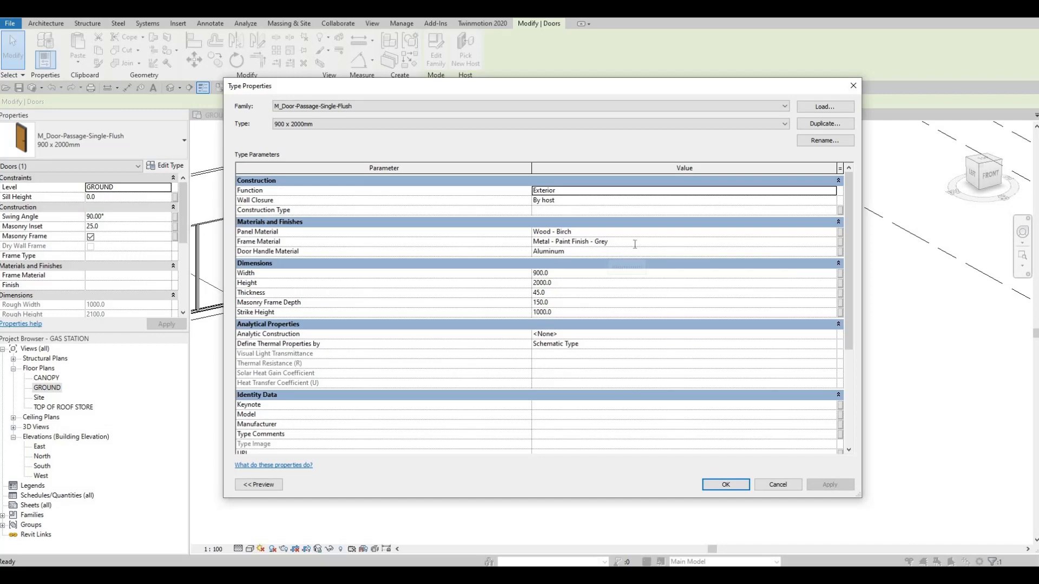
# Set the flush door type's panel material to Aluminum 5005 from the AEC Materials library.
pyautogui.click(725, 242)
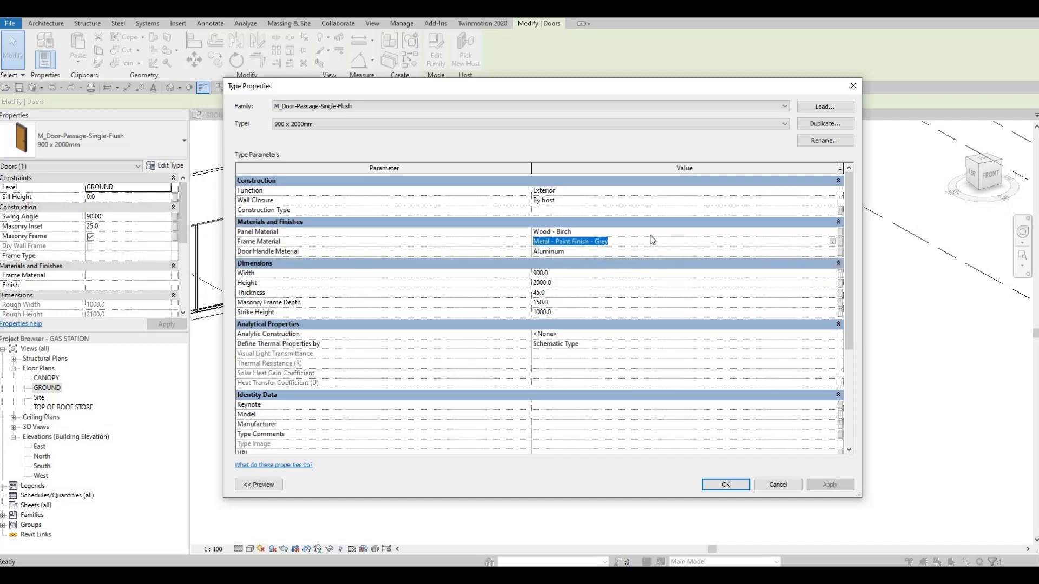
pyautogui.click(708, 235)
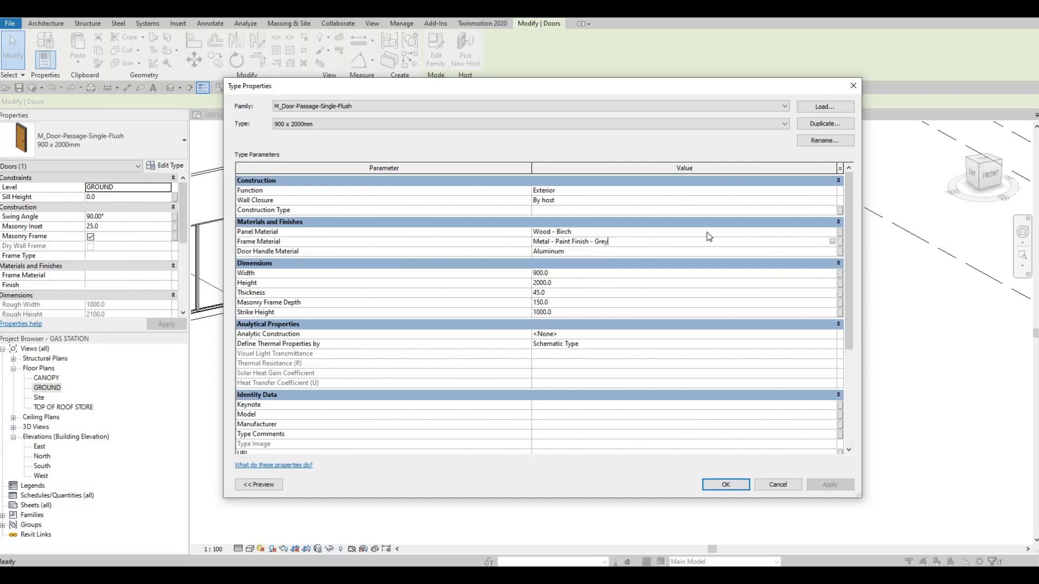
pyautogui.click(832, 235)
pyautogui.click(832, 231)
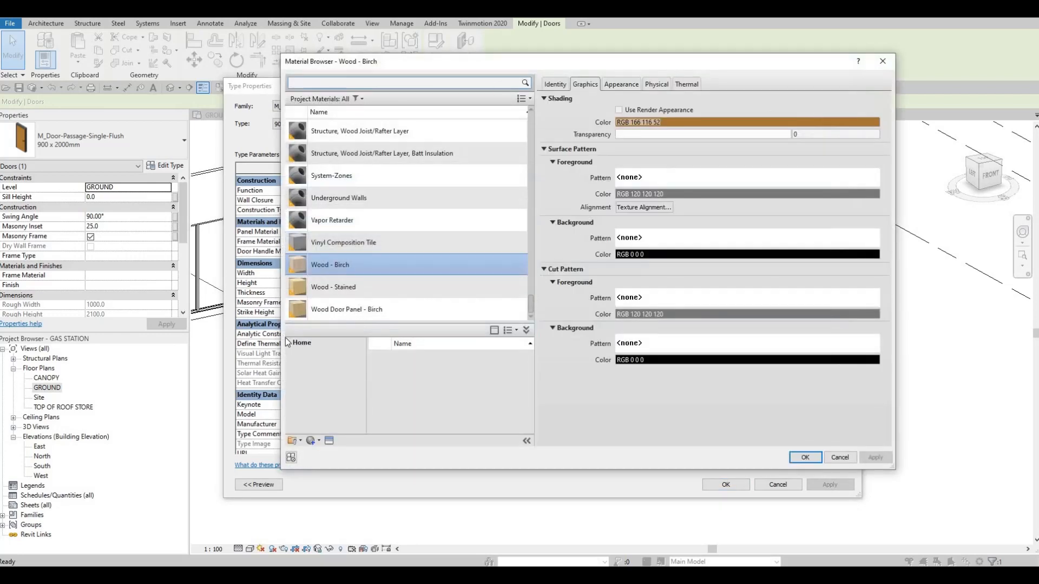
pyautogui.click(288, 344)
pyautogui.click(303, 363)
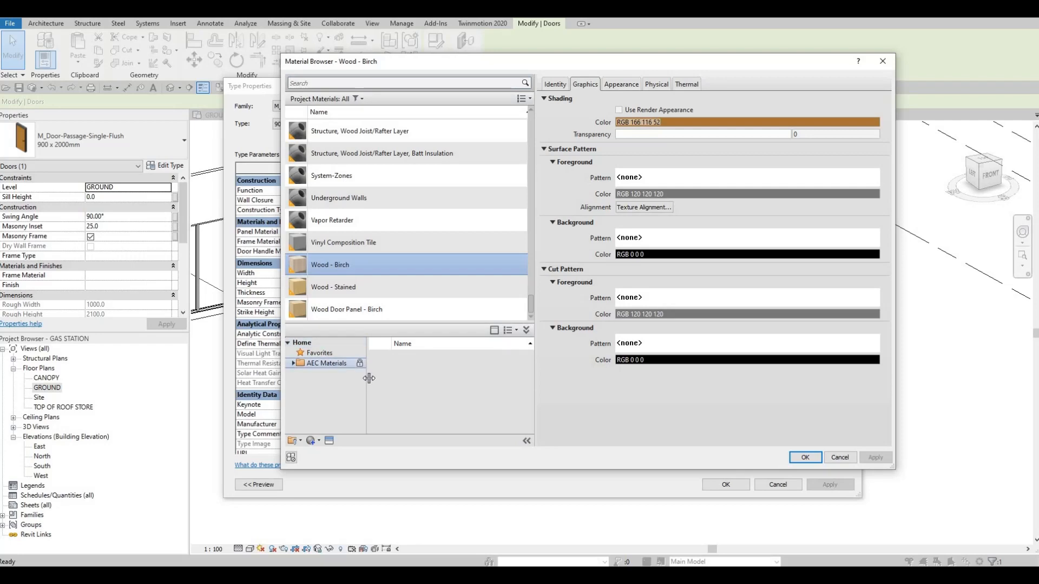
pyautogui.scroll(-5, 419, 400)
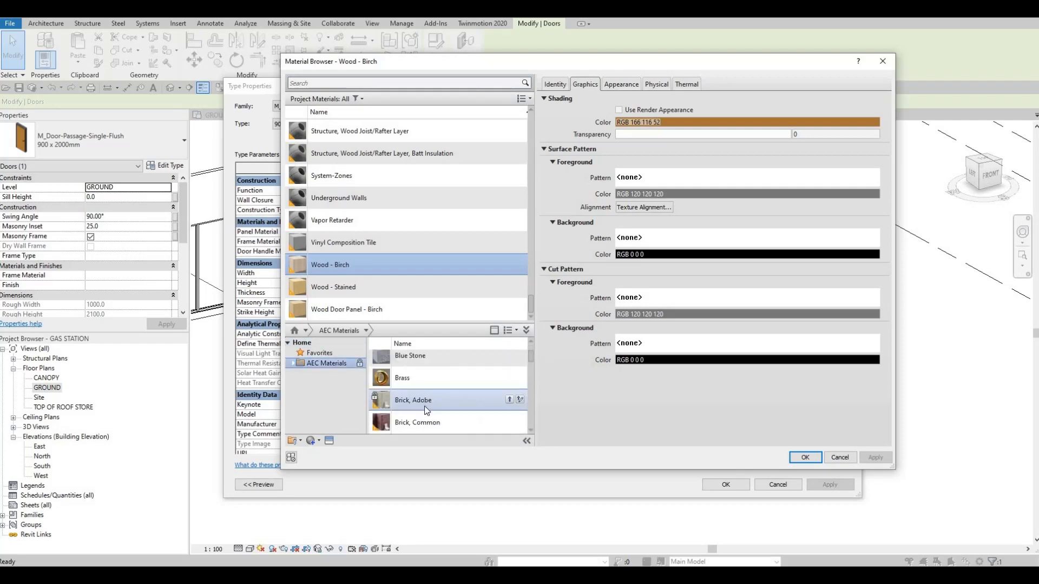
pyautogui.scroll(2, 433, 400)
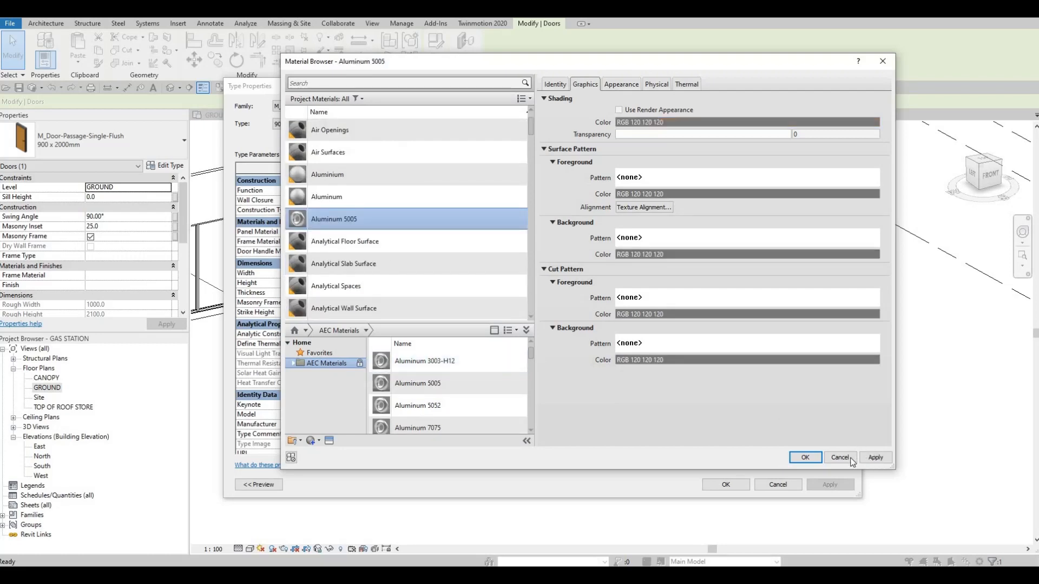
pyautogui.click(805, 458)
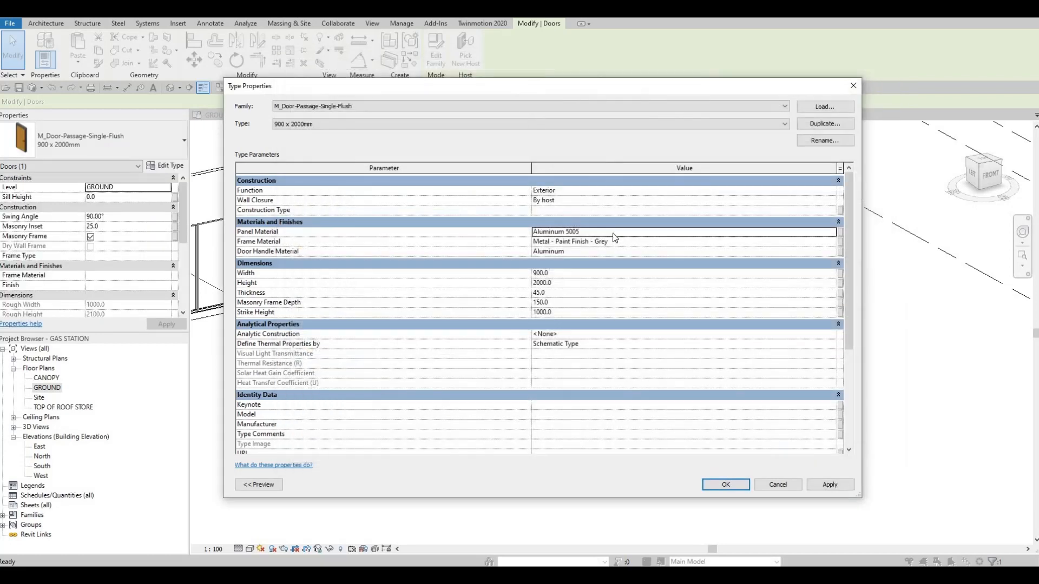
# Copy the Aluminum 5005 panel material into the door type's frame material and door handle material.
pyautogui.hotkey('ctrl', 'c')
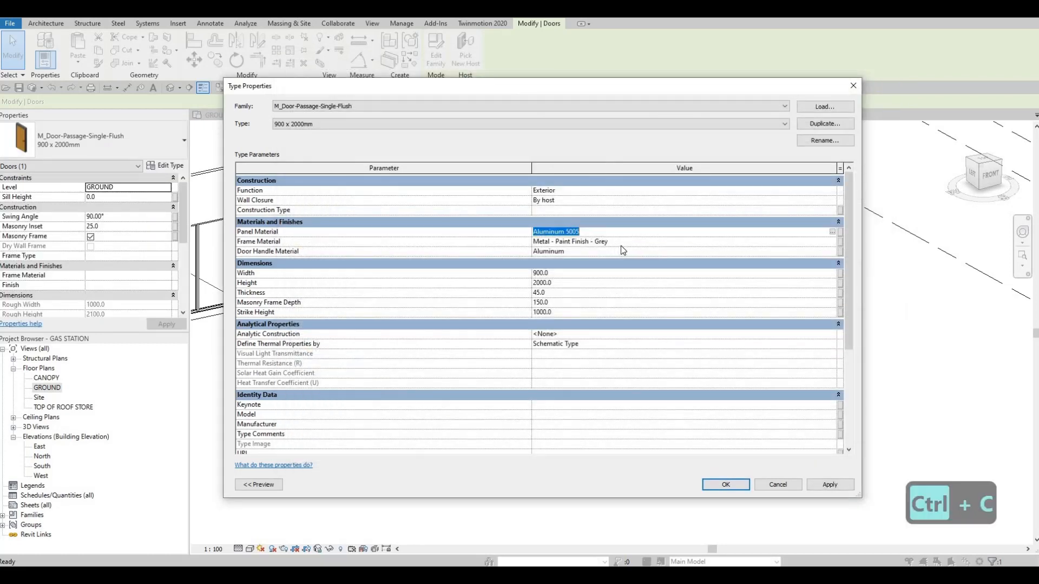
pyautogui.click(622, 243)
pyautogui.hotkey('ctrl', 'v')
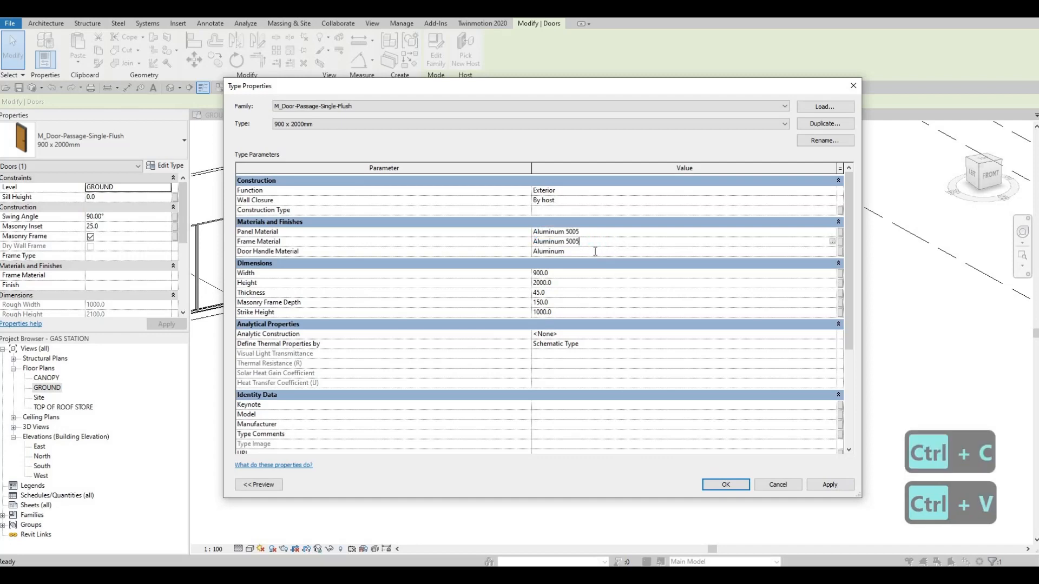
pyautogui.click(597, 252)
pyautogui.hotkey('ctrl', 'v')
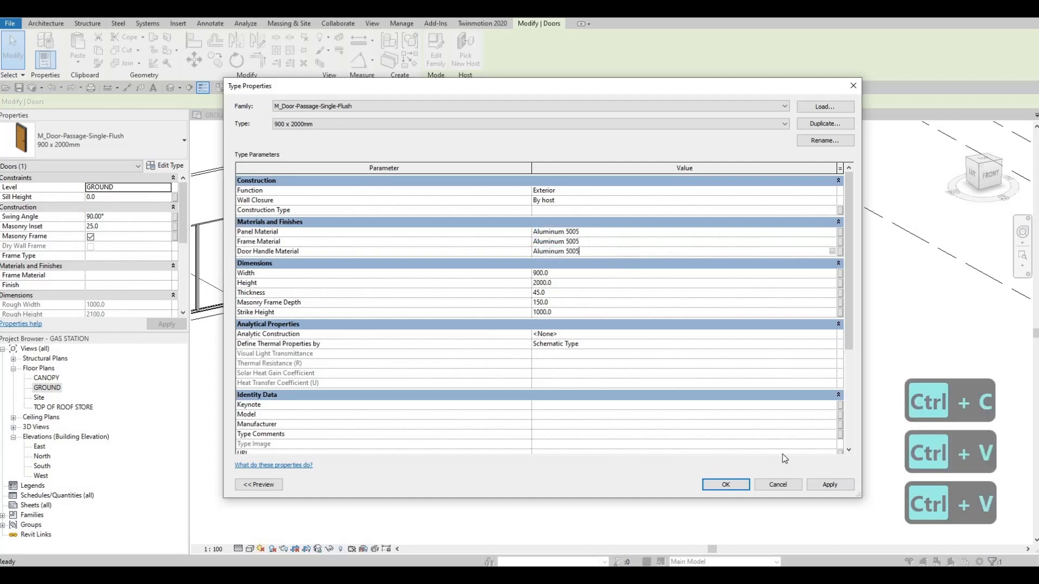
# Confirm the Aluminum 5005 materials for the flush door type and check the type properties of the adjacent right flush door.
pyautogui.click(722, 486)
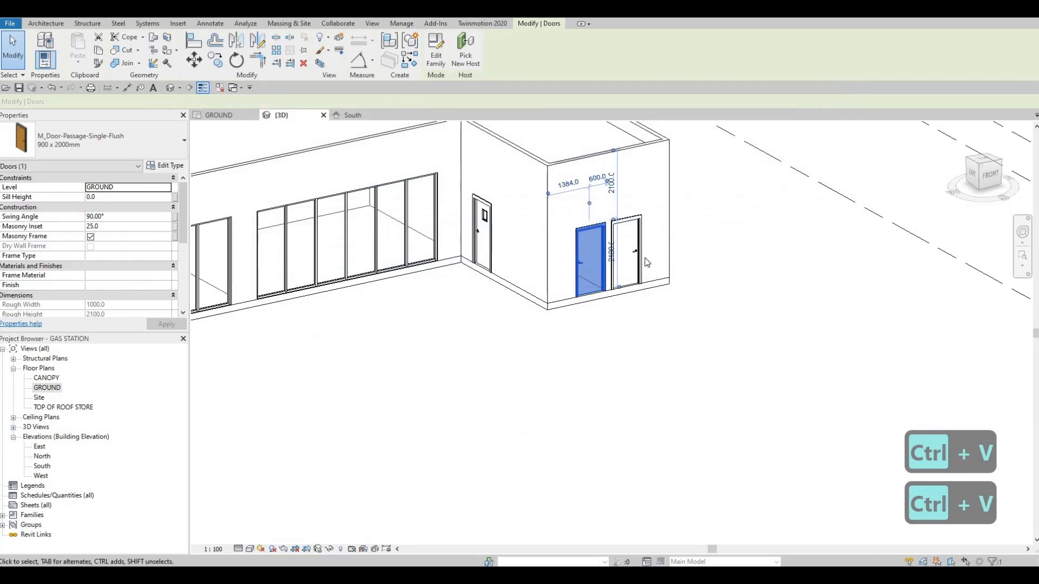
pyautogui.press('Escape')
pyautogui.press('Escape')
pyautogui.click(627, 251)
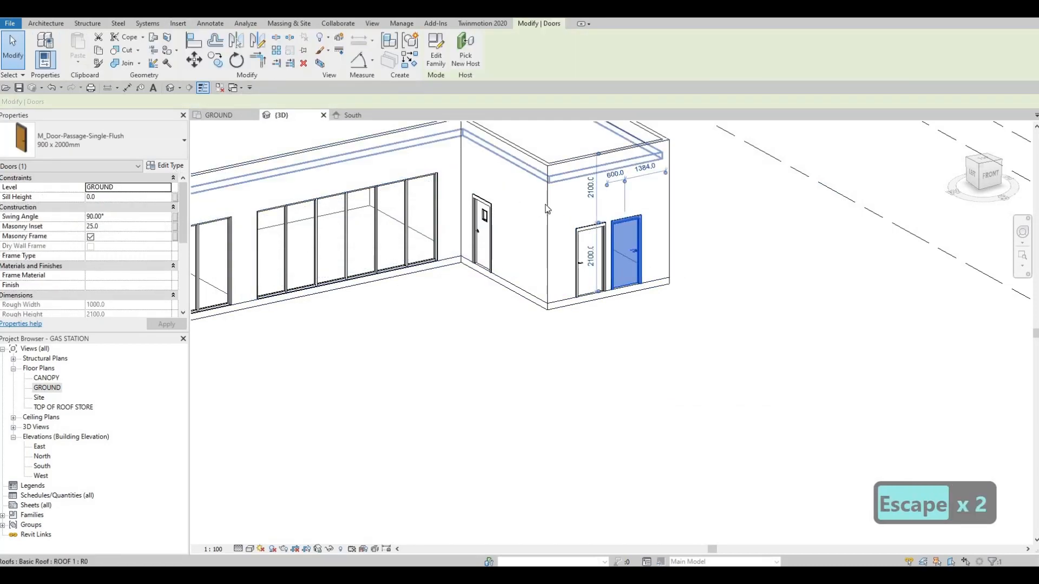
pyautogui.click(167, 166)
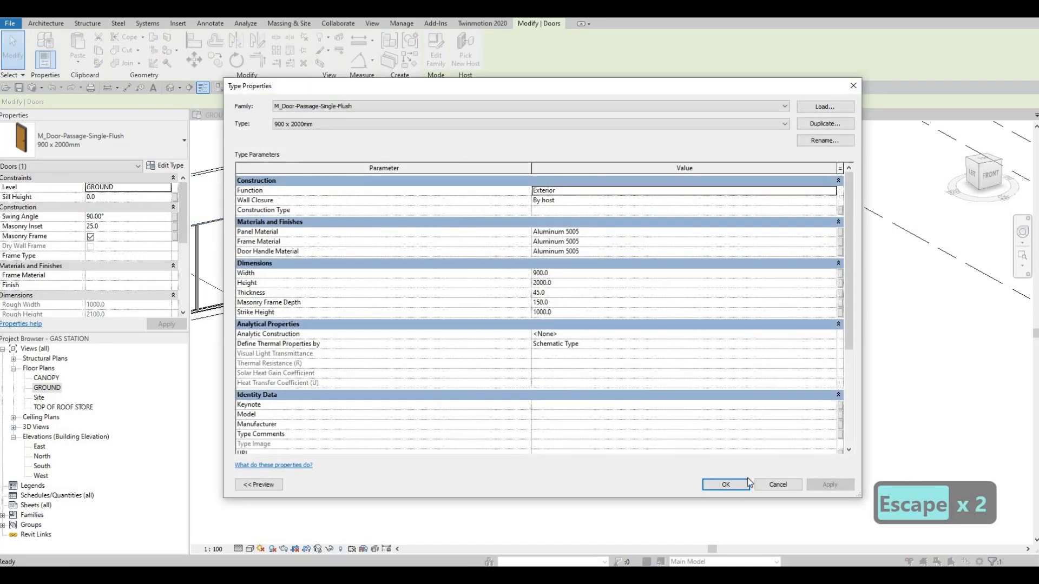
pyautogui.press('Escape')
pyautogui.press('Escape')
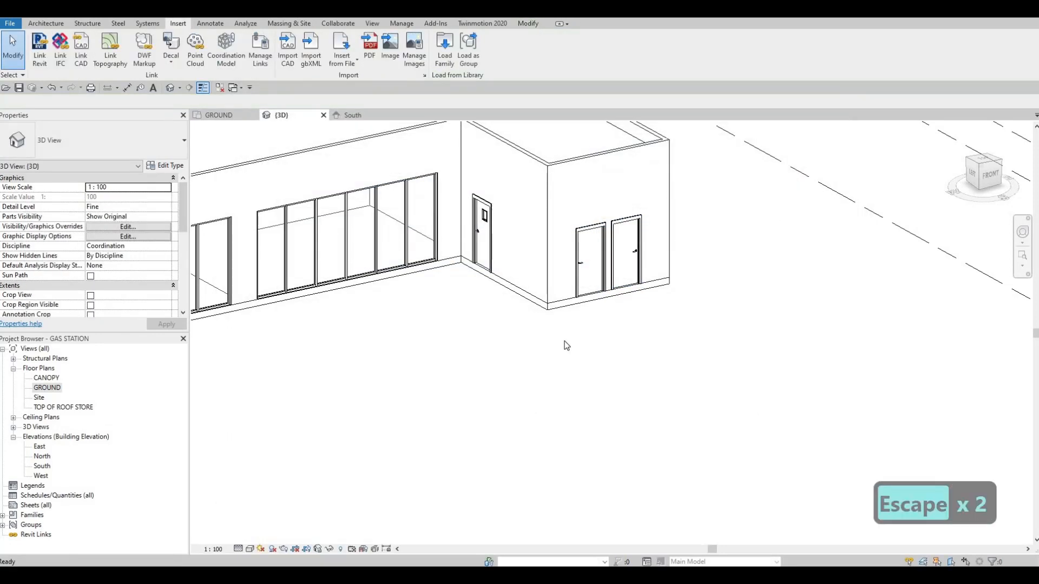
# Switch from the 3D view of the store front to the GROUND floor plan.
pyautogui.scroll(-4, 574, 339)
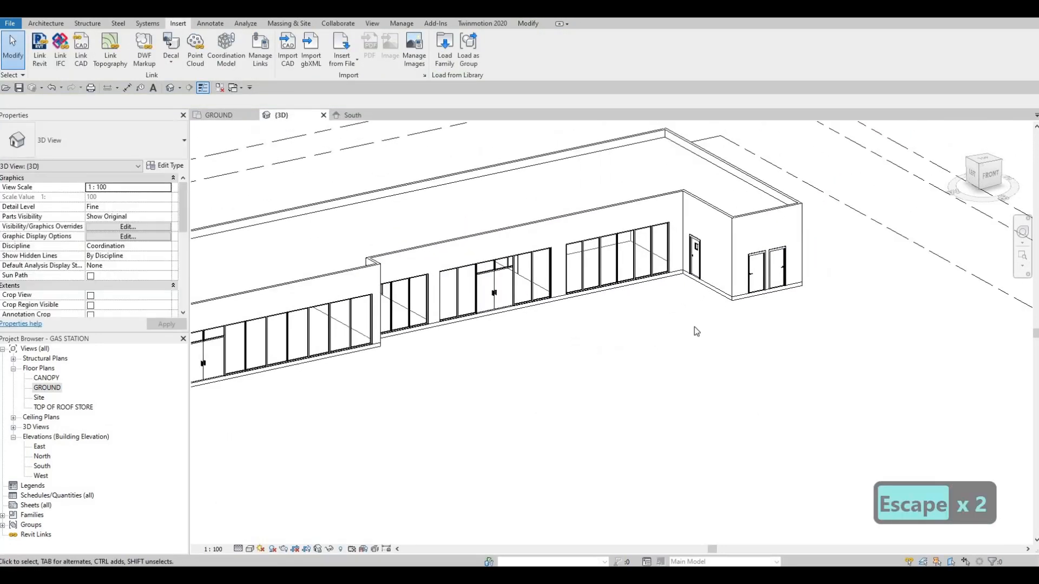
pyautogui.moveTo(693, 327); pyautogui.dragTo(702, 320, button='middle')
pyautogui.scroll(-1, 702, 322)
pyautogui.moveTo(335, 374); pyautogui.dragTo(54, 410, button='middle')
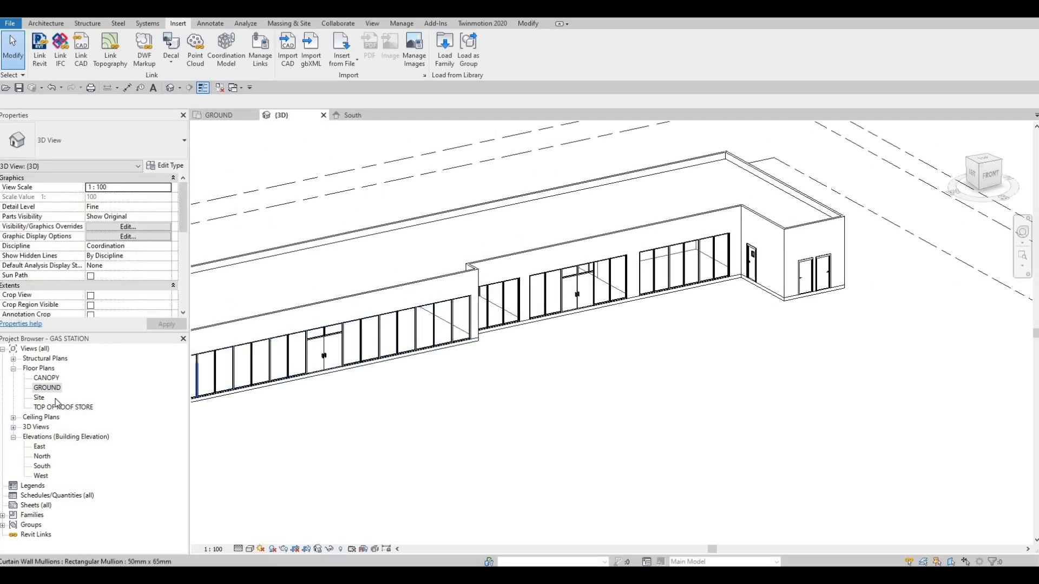
pyautogui.doubleClick(47, 388)
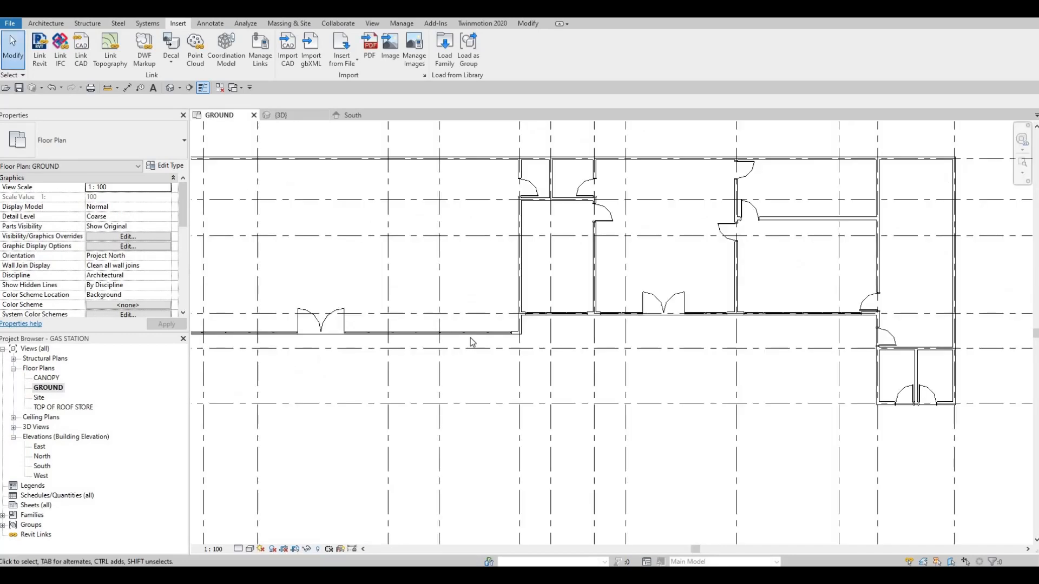
# Examine the room layout and door positions across the store's GROUND floor plan, including the small washrooms.
pyautogui.scroll(-2, 632, 290)
pyautogui.moveTo(632, 290); pyautogui.dragTo(605, 294, button='middle')
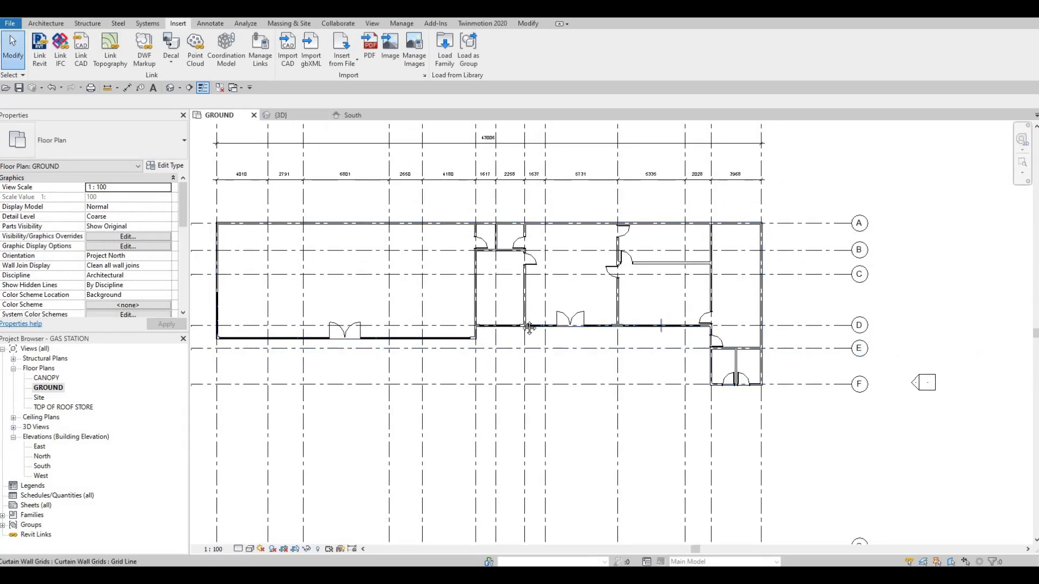
pyautogui.scroll(4, 614, 299)
pyautogui.scroll(-4, 615, 299)
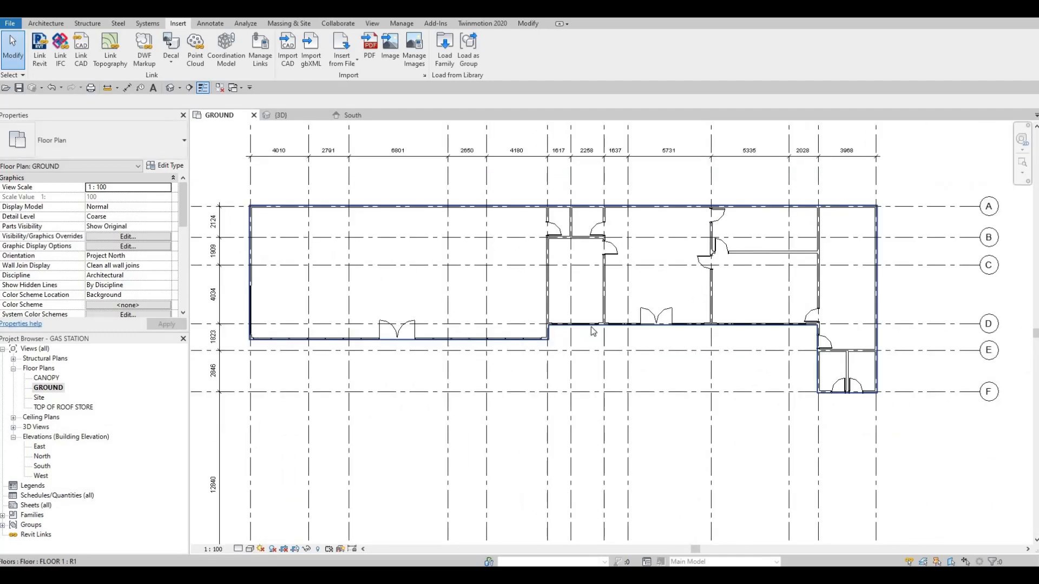
pyautogui.moveTo(591, 326); pyautogui.dragTo(578, 365, button='middle')
pyautogui.moveTo(702, 384); pyautogui.dragTo(653, 411, button='middle')
pyautogui.scroll(2, 667, 383)
pyautogui.moveTo(624, 364); pyautogui.dragTo(651, 382, button='middle')
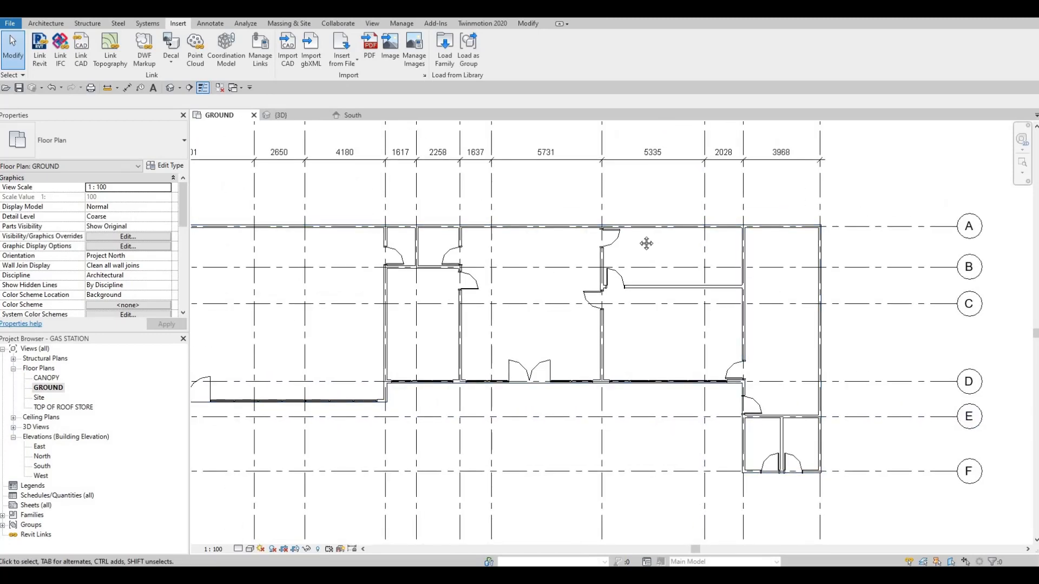
pyautogui.scroll(-1, 748, 246)
pyautogui.moveTo(708, 262); pyautogui.dragTo(816, 252, button='middle')
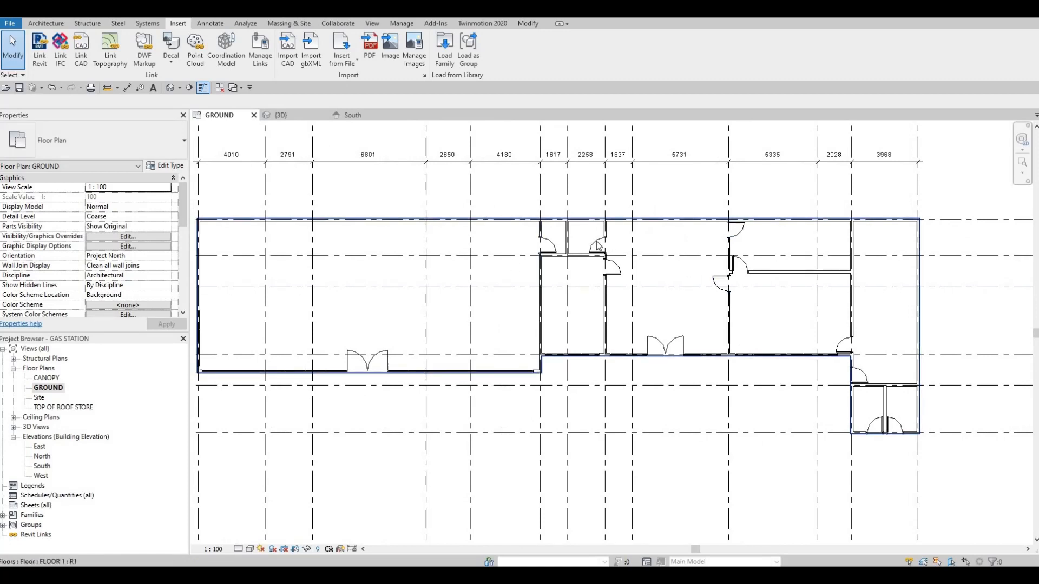
pyautogui.scroll(1, 597, 245)
pyautogui.moveTo(595, 272); pyautogui.dragTo(636, 316, button='middle')
pyautogui.scroll(-3, 596, 271)
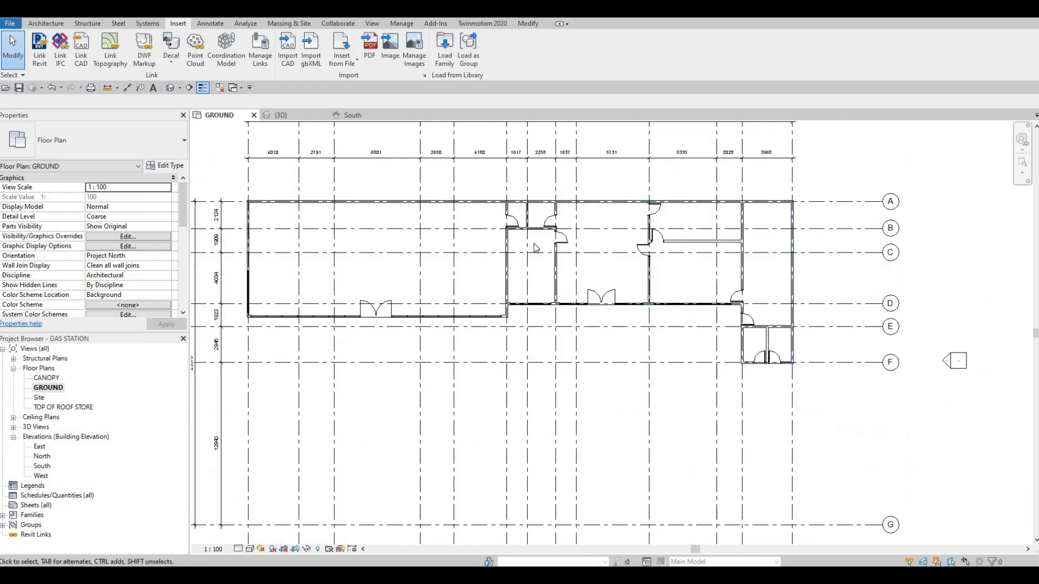
pyautogui.scroll(4, 676, 280)
pyautogui.scroll(-2, 743, 378)
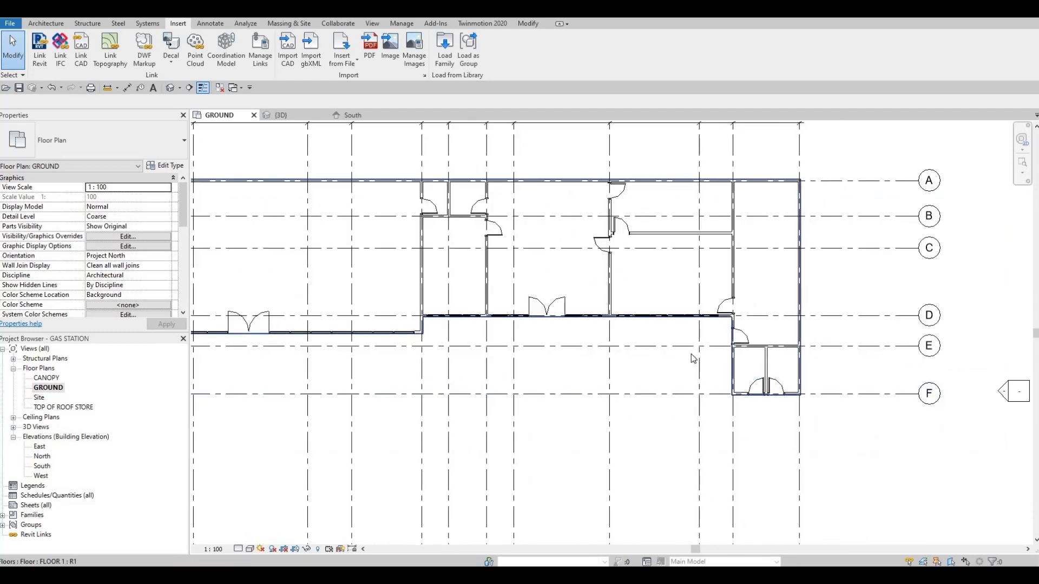
pyautogui.moveTo(628, 359); pyautogui.dragTo(676, 287, button='middle')
pyautogui.scroll(-2, 676, 287)
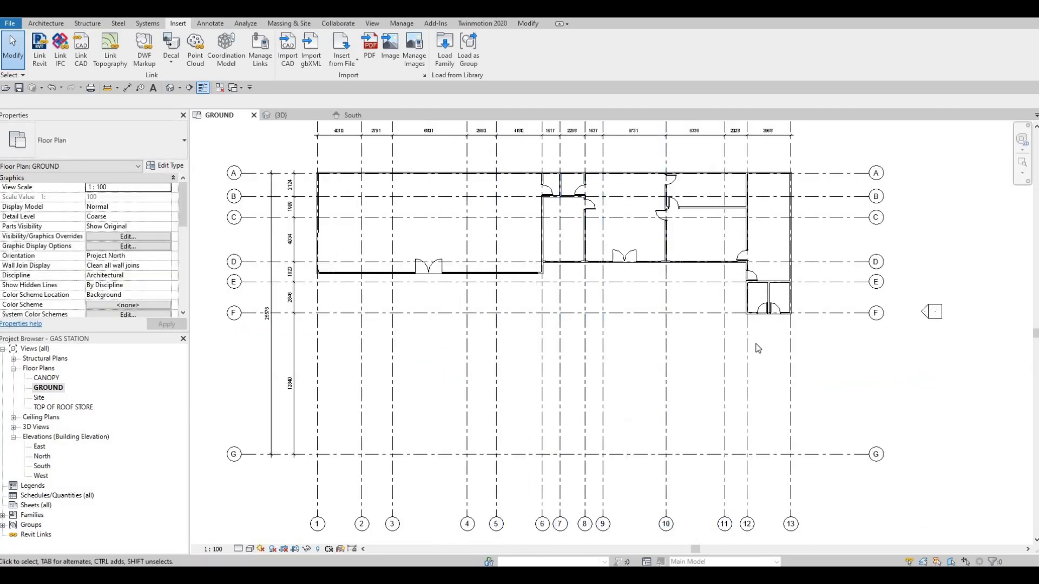
pyautogui.scroll(2, 775, 279)
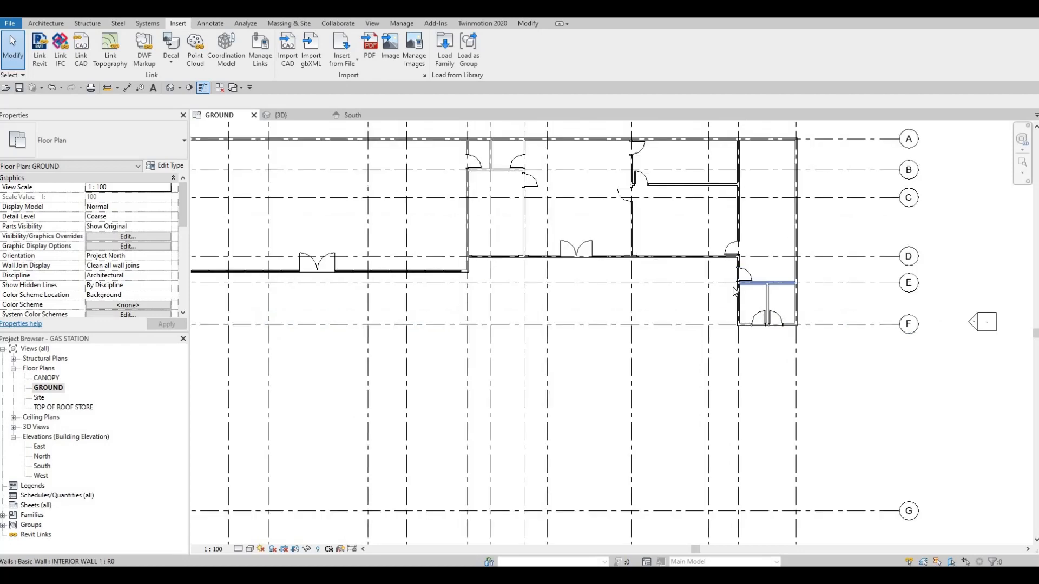
pyautogui.moveTo(587, 256); pyautogui.dragTo(700, 312, button='middle')
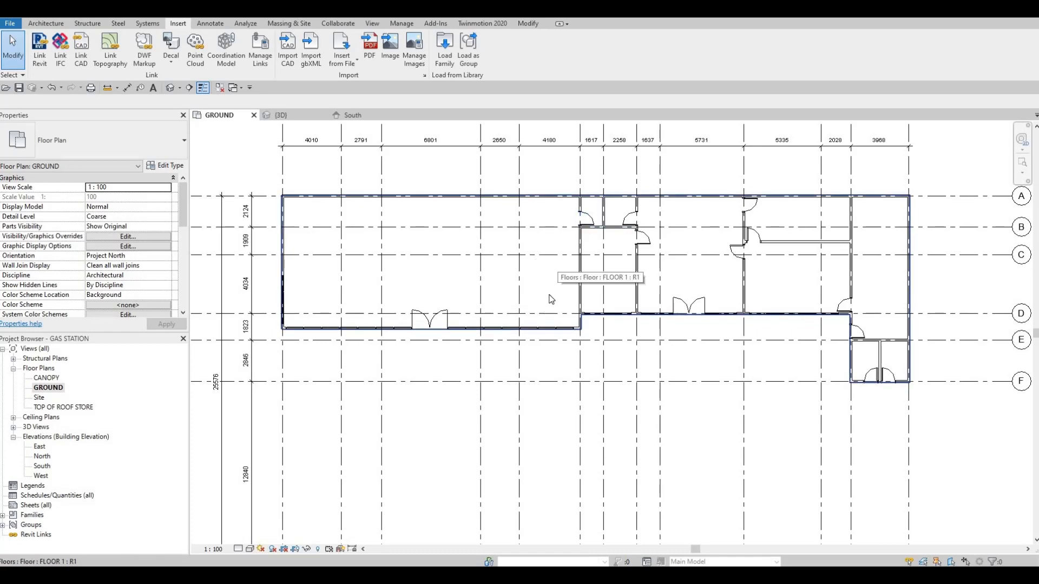
pyautogui.scroll(3, 494, 294)
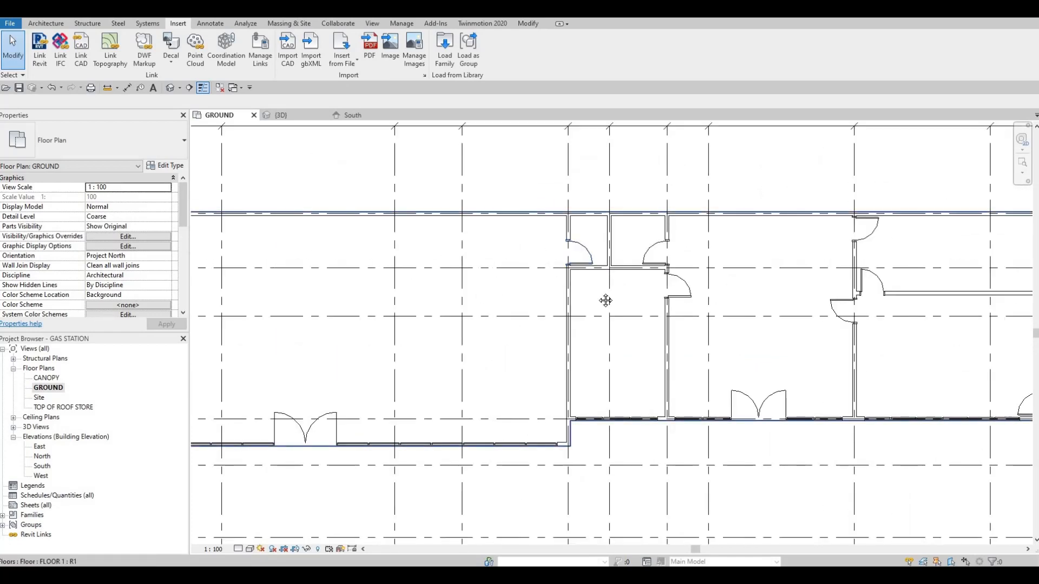
pyautogui.scroll(-2, 602, 282)
pyautogui.scroll(3, 420, 237)
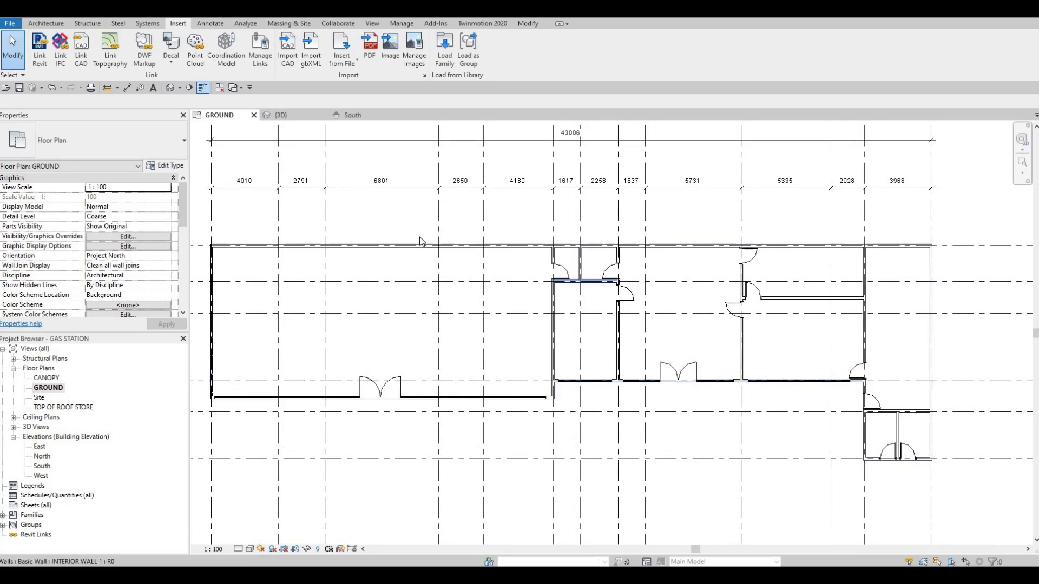
# Load the M_Toilet-Domestic-2D family from the Water Closets folder of the Canada library's Plumbing, Architectural, Fixtures section.
pyautogui.click(444, 51)
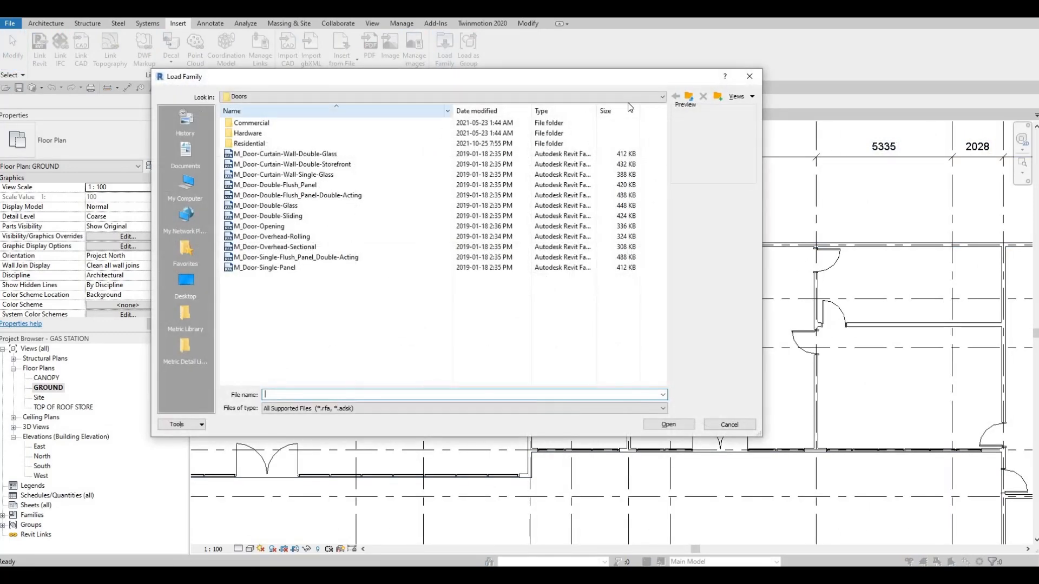
pyautogui.click(690, 97)
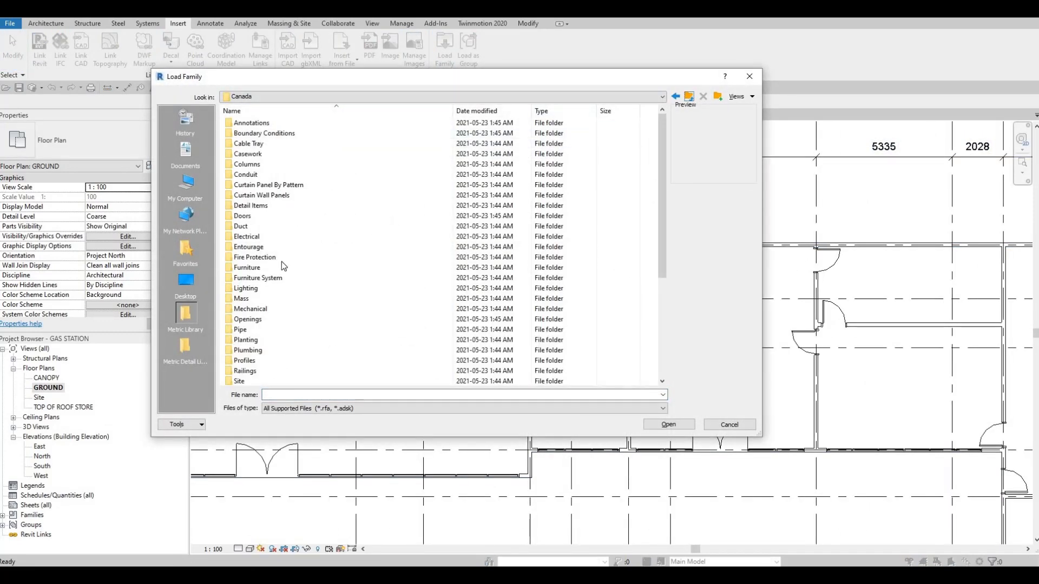
pyautogui.doubleClick(259, 350)
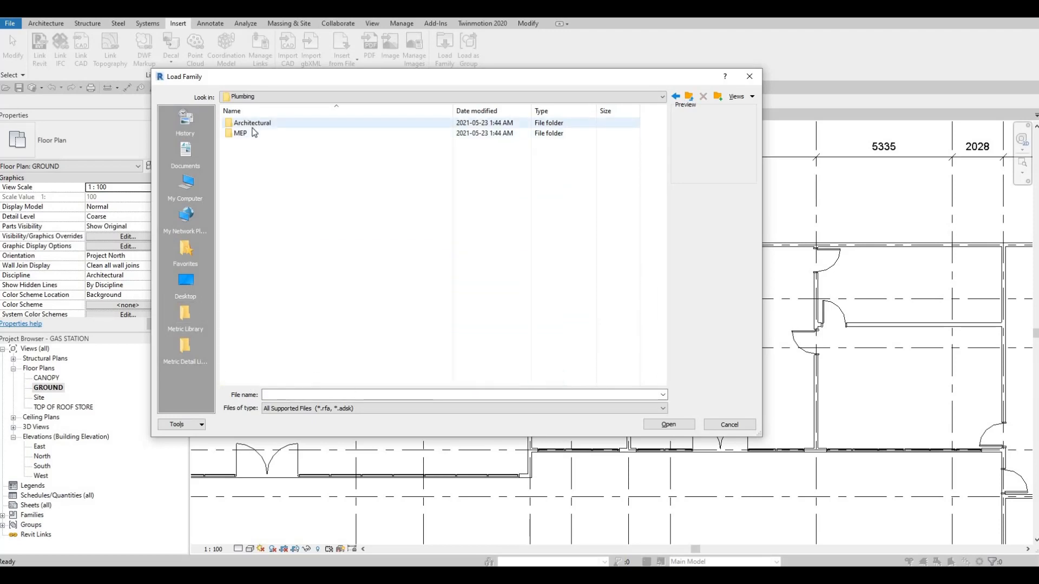
pyautogui.doubleClick(252, 129)
pyautogui.doubleClick(252, 133)
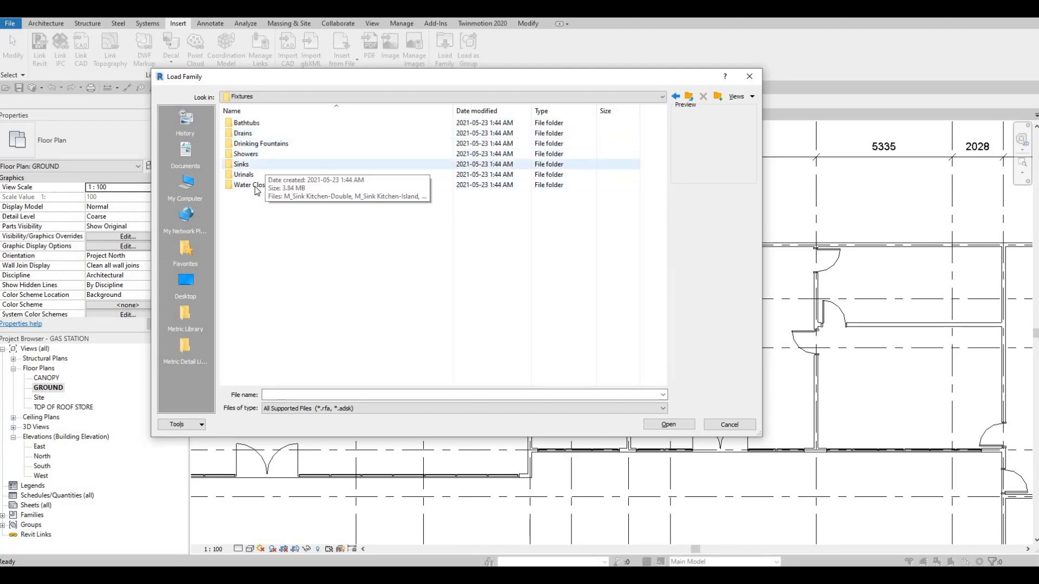
pyautogui.doubleClick(254, 185)
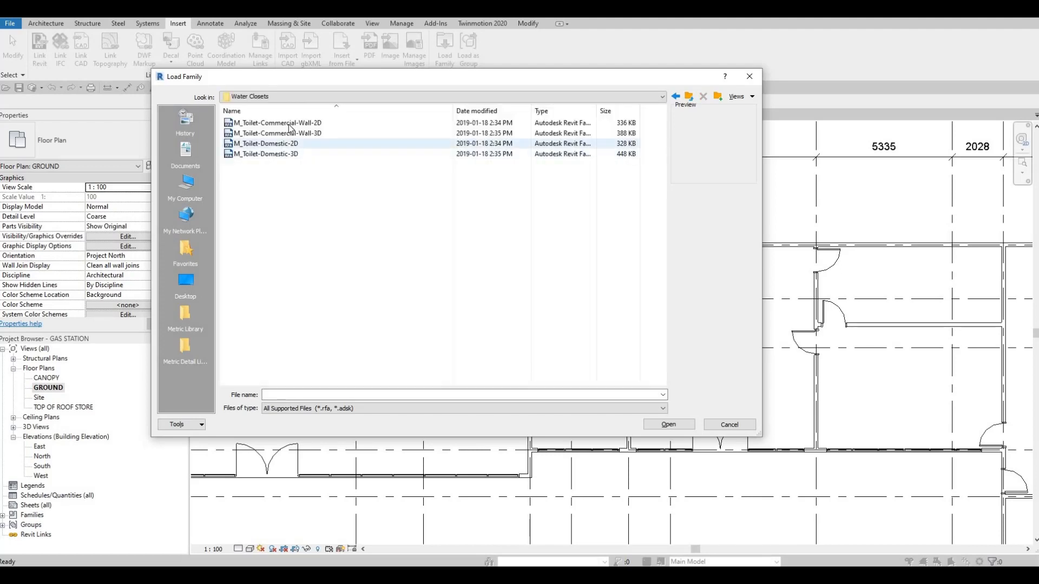
pyautogui.click(300, 123)
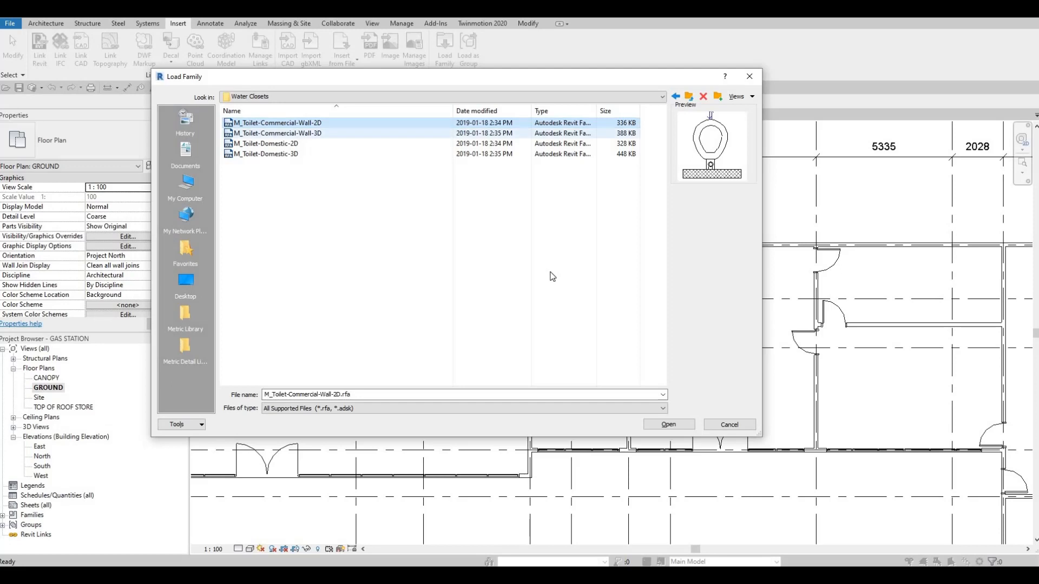
pyautogui.click(273, 145)
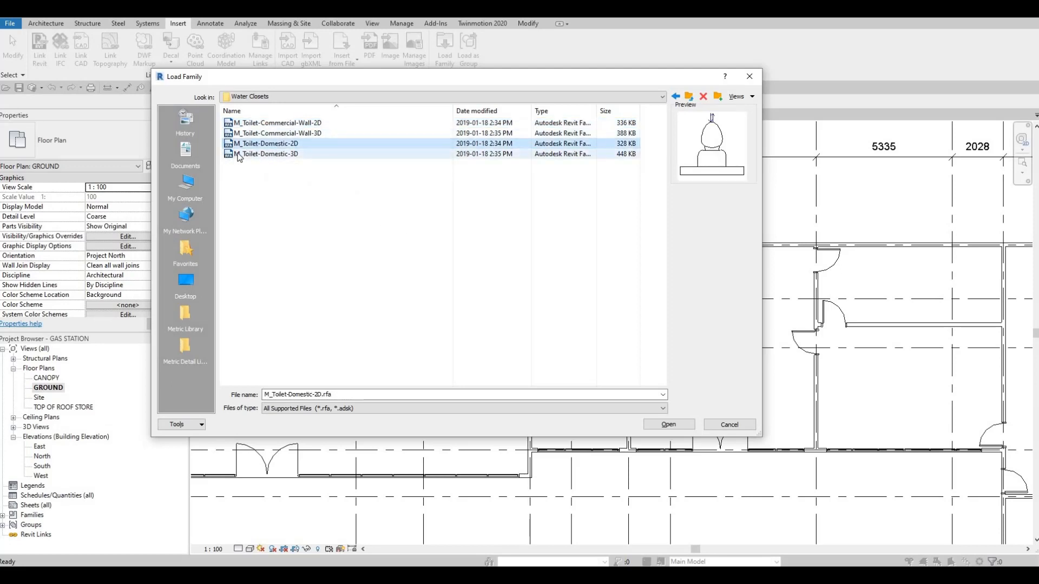
pyautogui.click(668, 425)
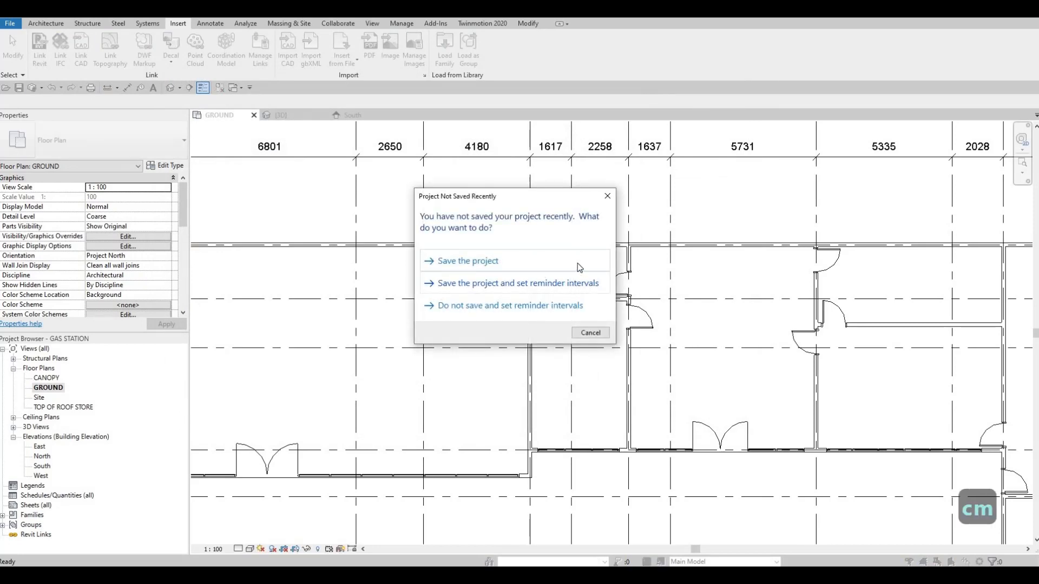
# Place M_Toilet-Domestic-2D toilets against the back wall in the two adjacent small washrooms, centring the left one about 808.5 mm from both sides.
pyautogui.press('Escape')
pyautogui.press('c')
pyautogui.press('m')
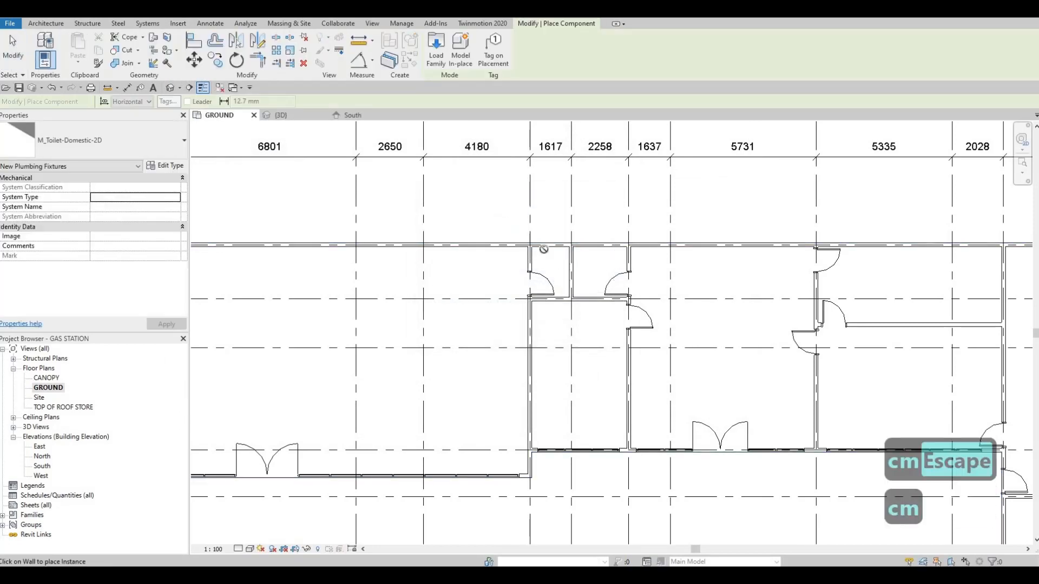
pyautogui.scroll(4, 552, 255)
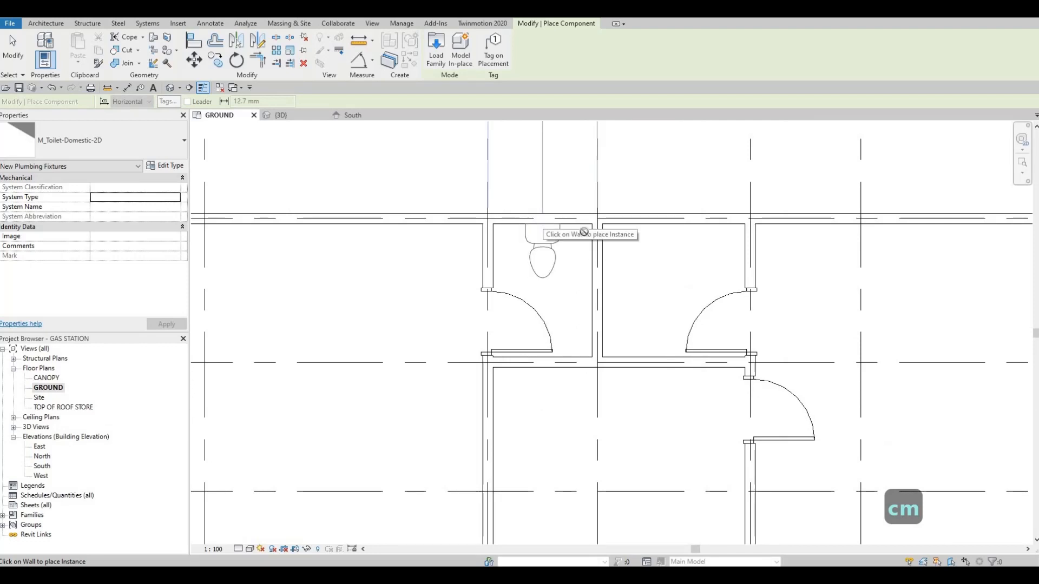
pyautogui.click(583, 232)
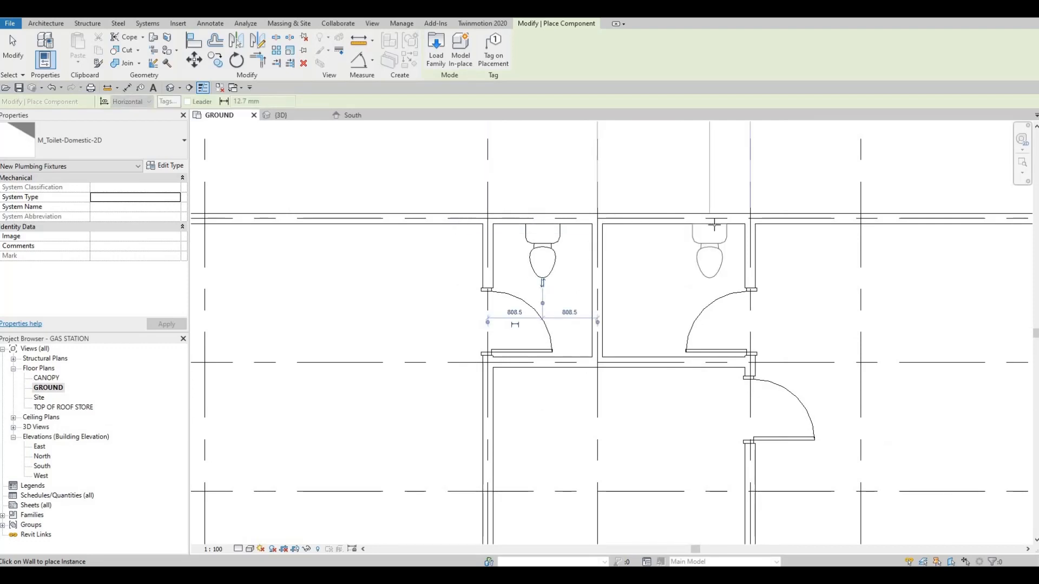
# Place a toilet against the grid E wall in each end-block washroom, centring the right one about 992 mm from both sides.
pyautogui.scroll(-4, 774, 359)
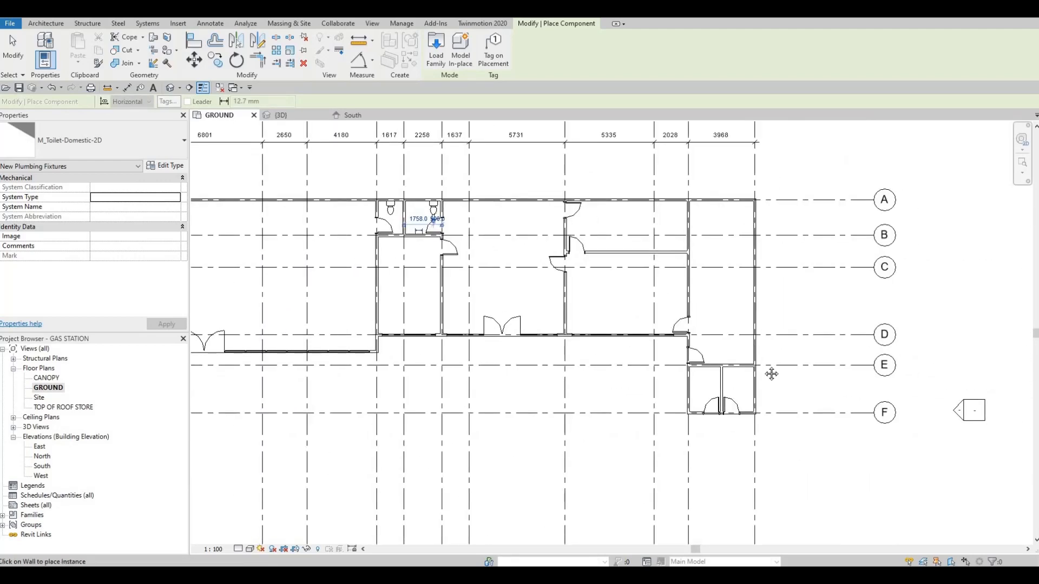
pyautogui.scroll(3, 709, 373)
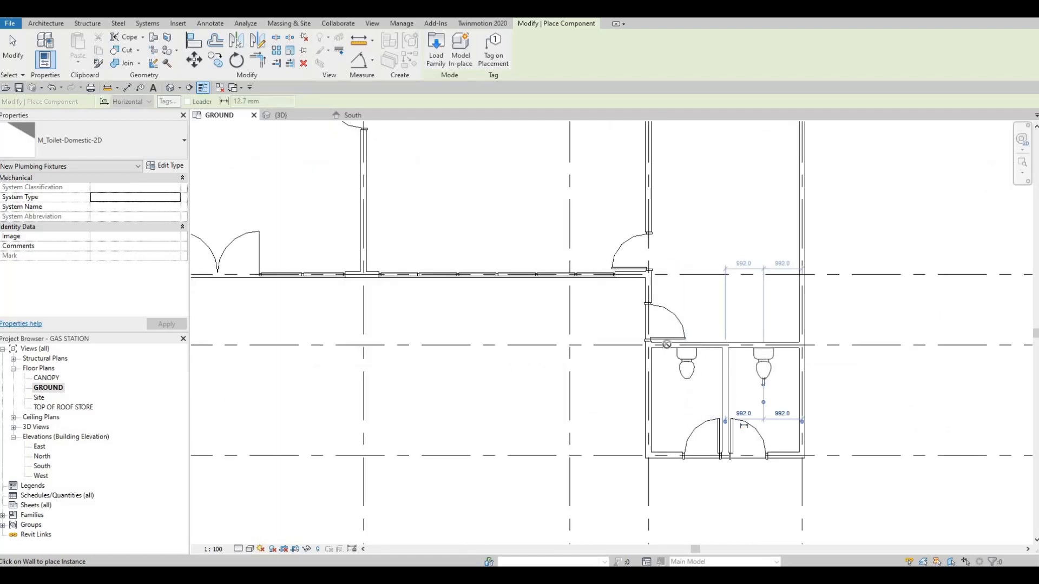
pyautogui.scroll(-3, 667, 345)
pyautogui.scroll(1, 626, 274)
pyautogui.scroll(-1, 624, 280)
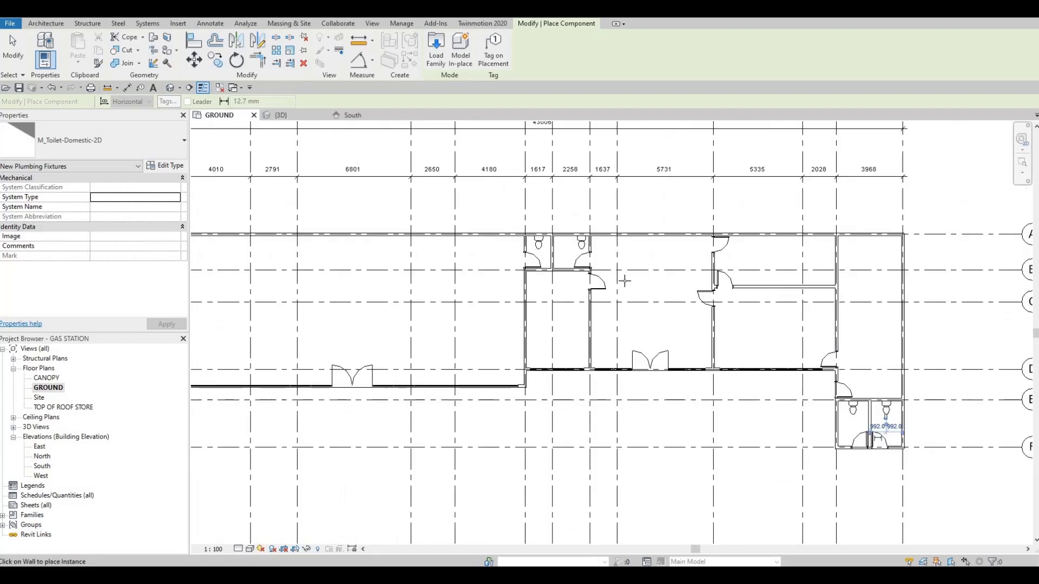
pyautogui.scroll(3, 547, 259)
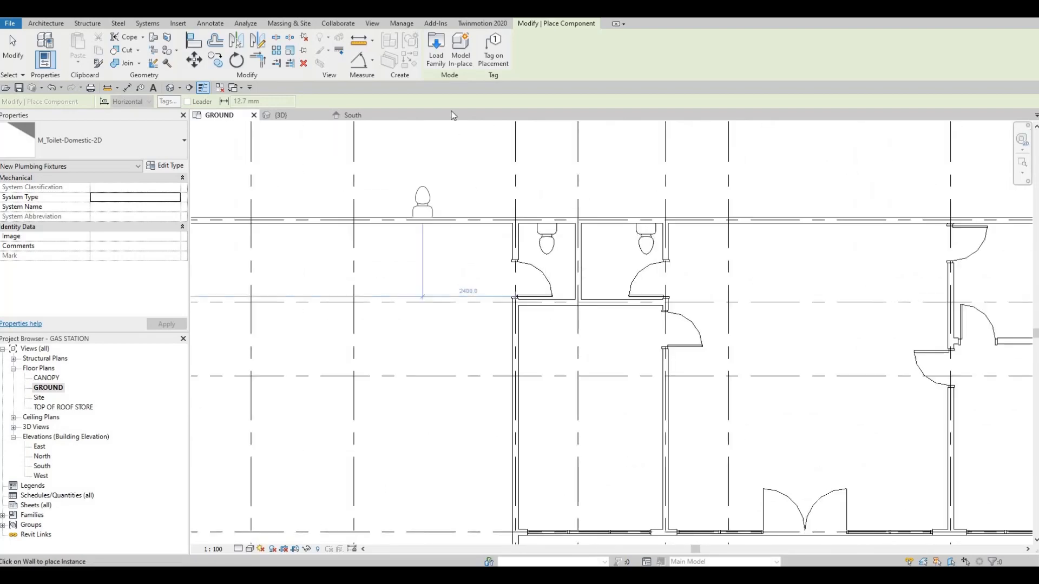
pyautogui.press('Escape')
pyautogui.press('Escape')
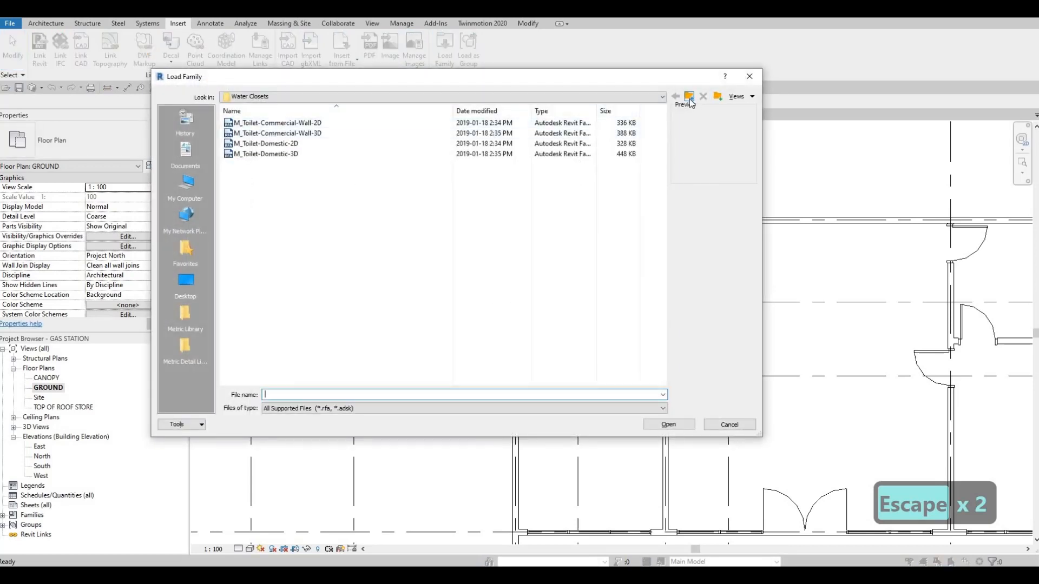
# Load the M_Sink Vanity-Square family from the Sinks folder of the plumbing fixtures library.
pyautogui.click(690, 98)
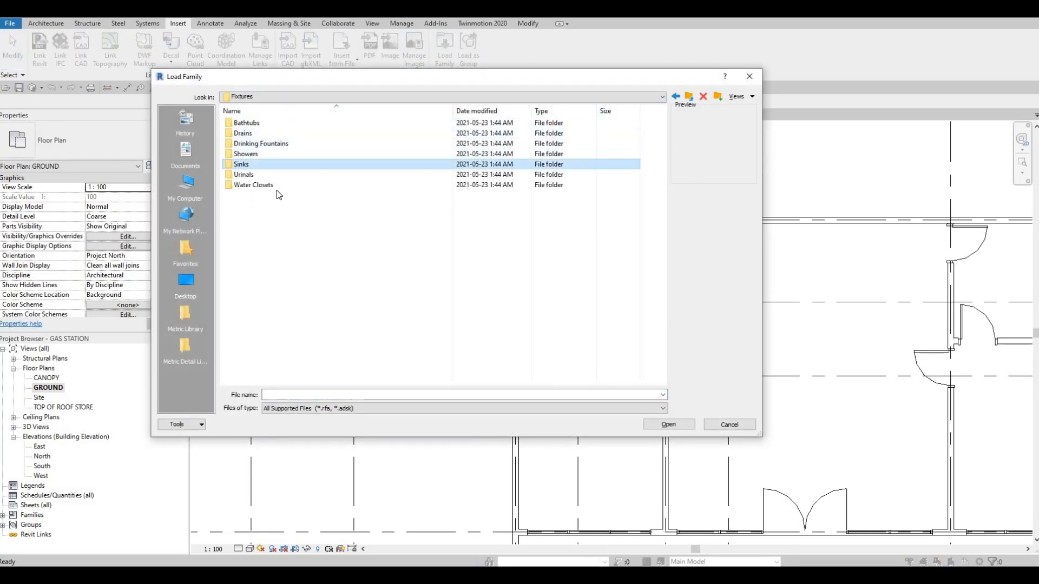
pyautogui.doubleClick(263, 165)
pyautogui.click(273, 167)
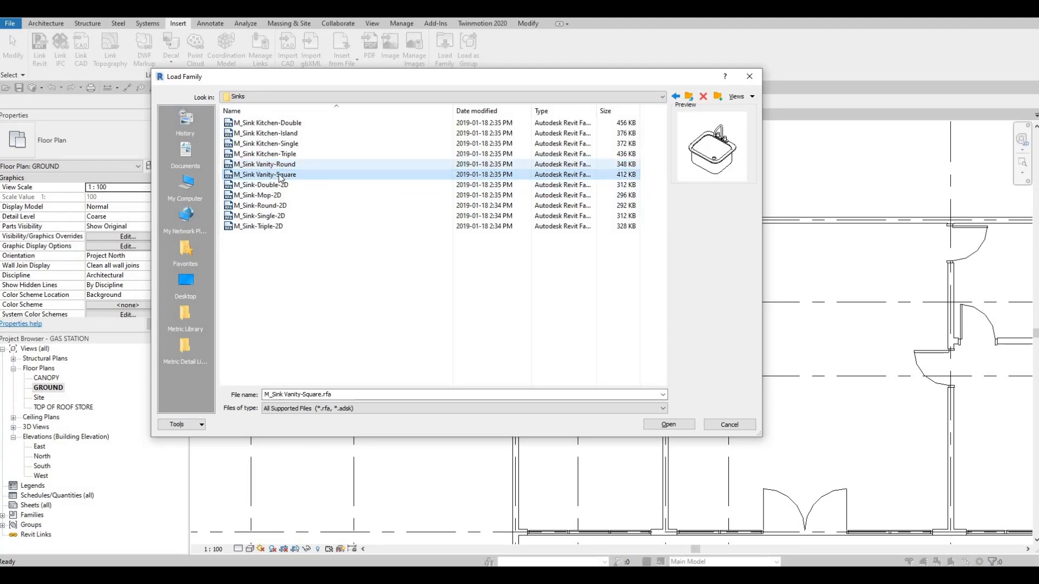
pyautogui.click(271, 176)
pyautogui.click(669, 424)
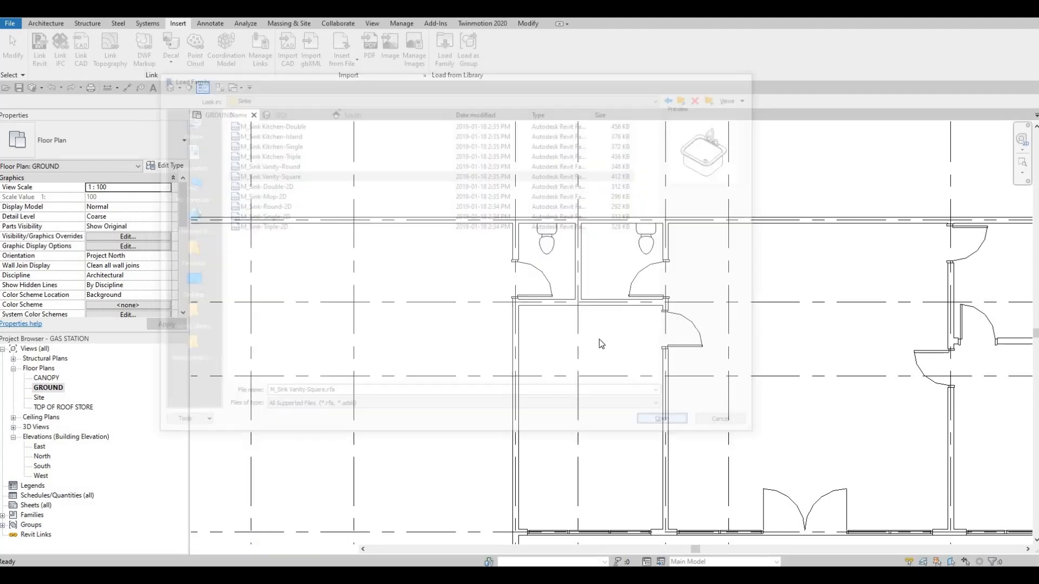
# Place a 500 x 440mm M_Sink Vanity-Square against the back wall of the left small washroom, about 180 mm from the partition gridline.
pyautogui.press('c')
pyautogui.press('m')
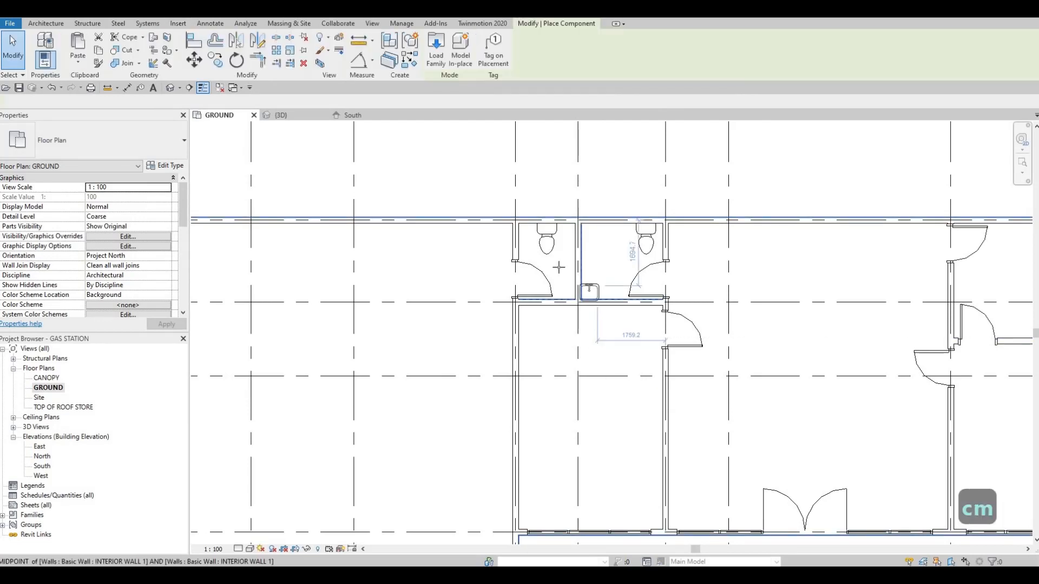
pyautogui.scroll(4, 568, 285)
pyautogui.press('space')
pyautogui.press('space')
pyautogui.scroll(2, 572, 265)
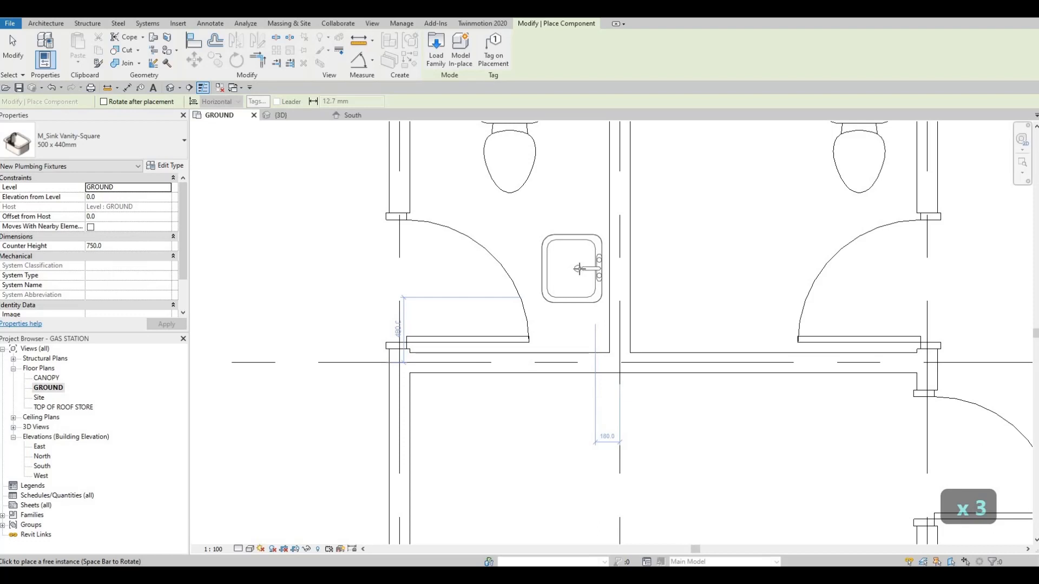
pyautogui.scroll(-2, 577, 266)
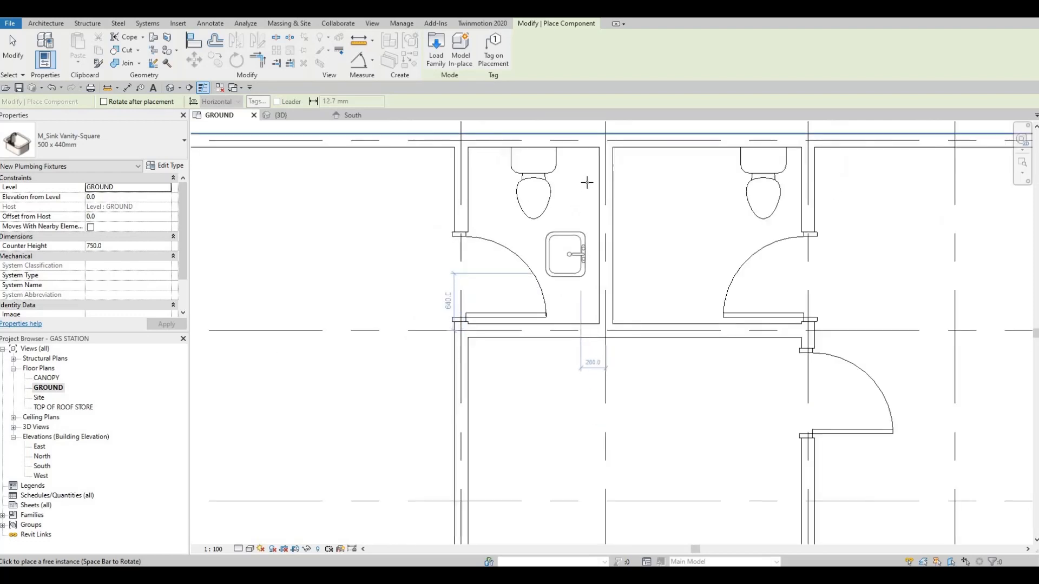
pyautogui.press('space')
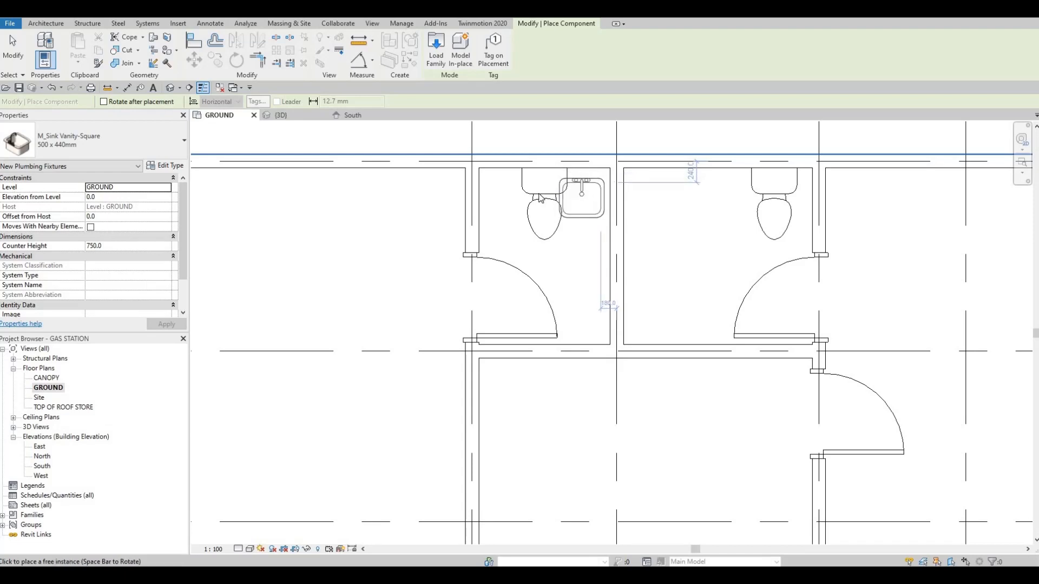
pyautogui.click(581, 194)
pyautogui.press('Escape')
pyautogui.press('Escape')
# Move the left small washroom's toilet toward the door-side wall and nudge the sink two increments left and two toward the back wall.
pyautogui.click(534, 192)
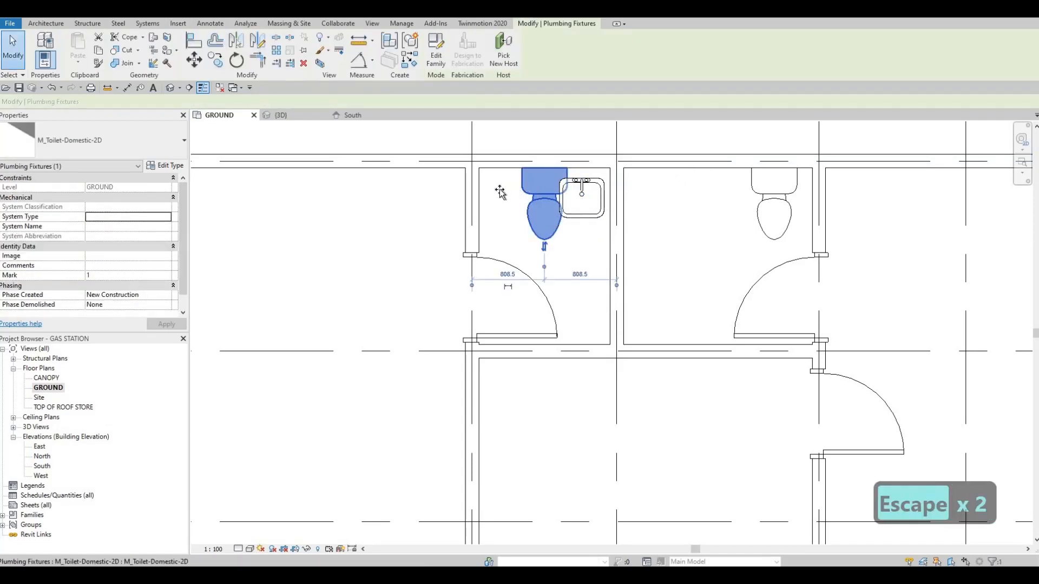
pyautogui.moveTo(500, 192); pyautogui.dragTo(494, 193)
pyautogui.press('Escape')
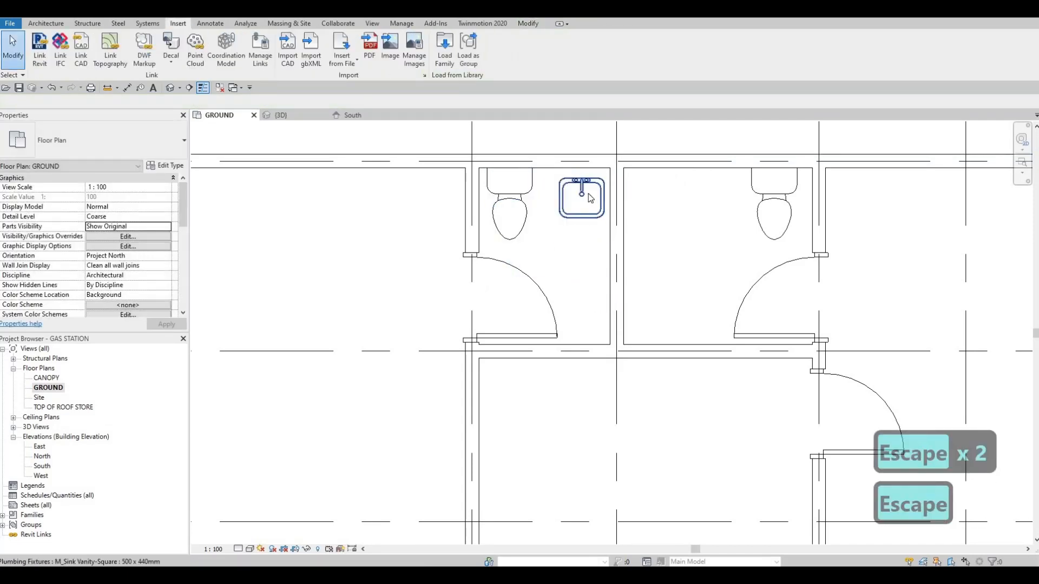
pyautogui.click(586, 182)
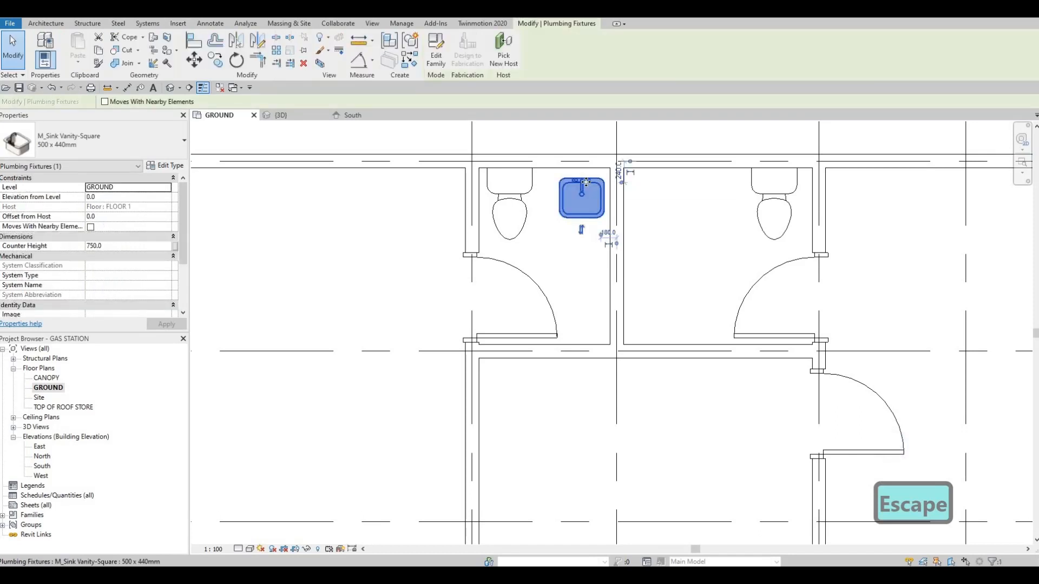
pyautogui.press('Left')
pyautogui.press('Left')
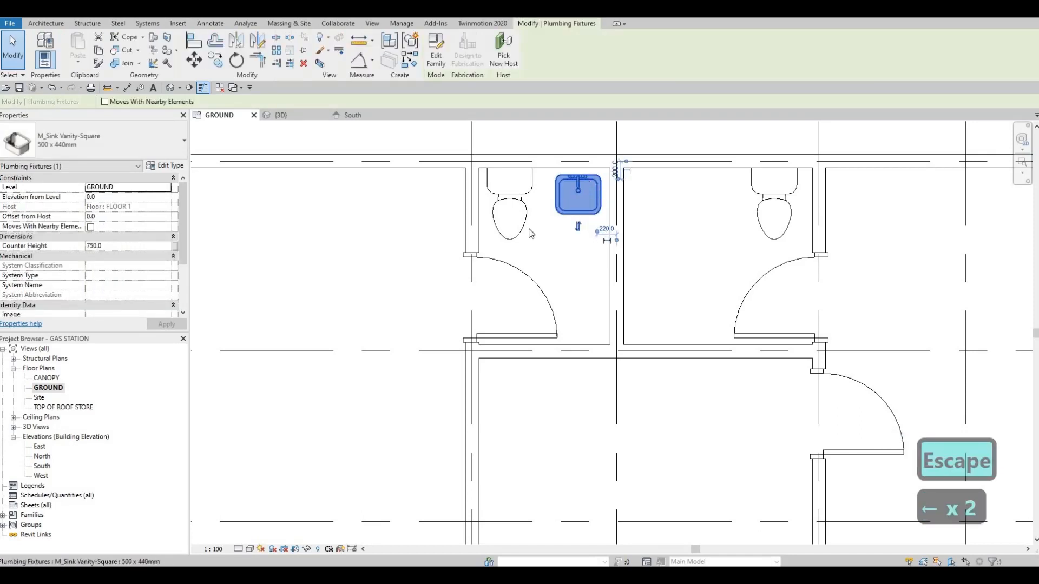
pyautogui.press('Up')
pyautogui.press('Up')
pyautogui.press('Escape')
pyautogui.press('Escape')
pyautogui.press('Escape')
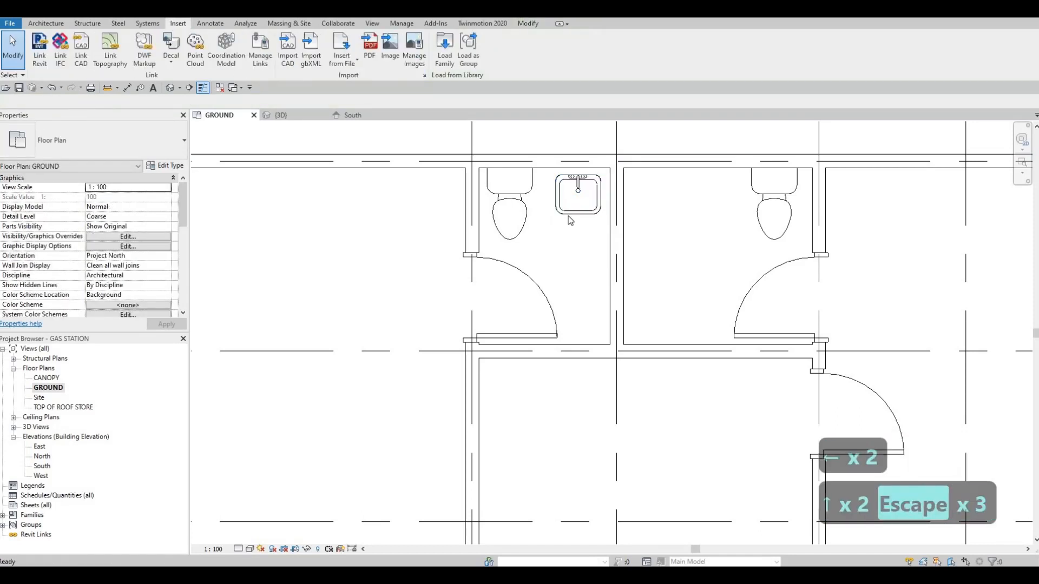
# Swap the left small washroom's fixtures, putting the toilet beside the partition and the sink beside the door-side wall, about 220 mm from grid A.
pyautogui.click(528, 193)
pyautogui.moveTo(560, 194); pyautogui.dragTo(414, 195)
pyautogui.moveTo(511, 208); pyautogui.dragTo(599, 201)
pyautogui.press('Escape')
pyautogui.click(457, 197)
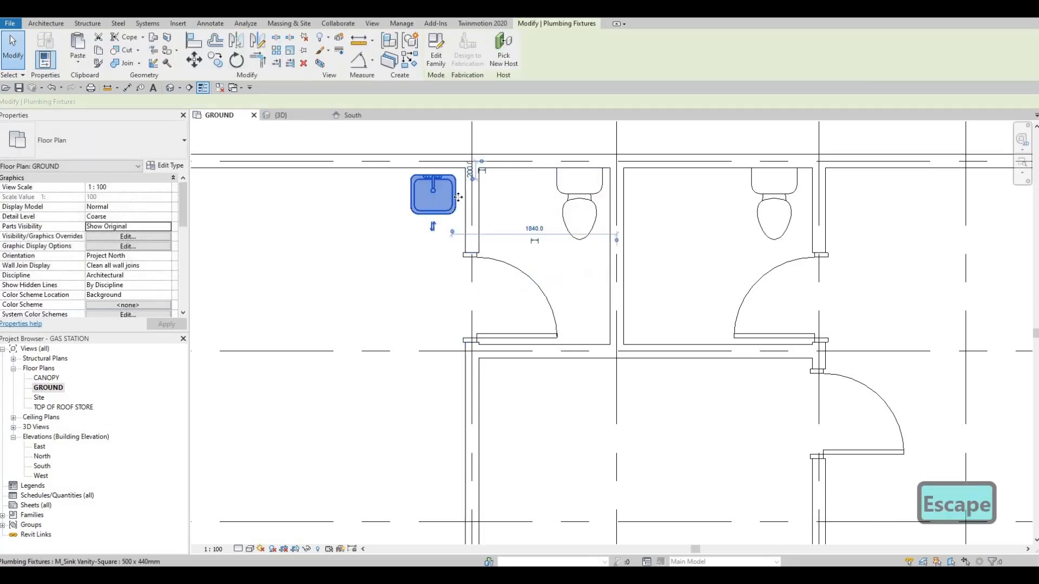
pyautogui.moveTo(458, 197); pyautogui.dragTo(536, 201)
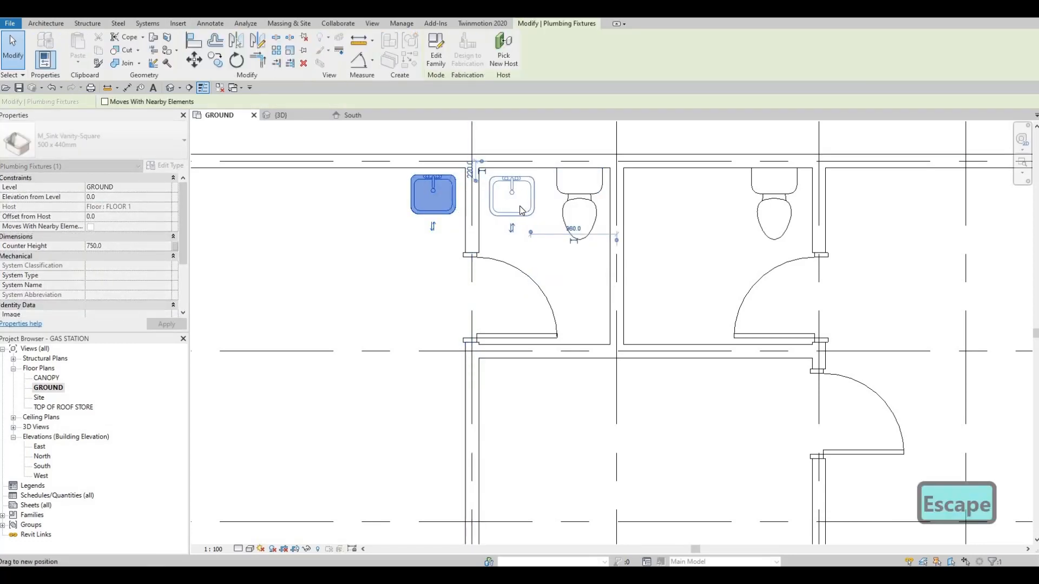
pyautogui.moveTo(521, 210); pyautogui.dragTo(521, 210)
pyautogui.press('Escape')
# Create a similar sink in the right small washroom, rotated against the partition wall about 1440 mm from grid A.
pyautogui.click(514, 214)
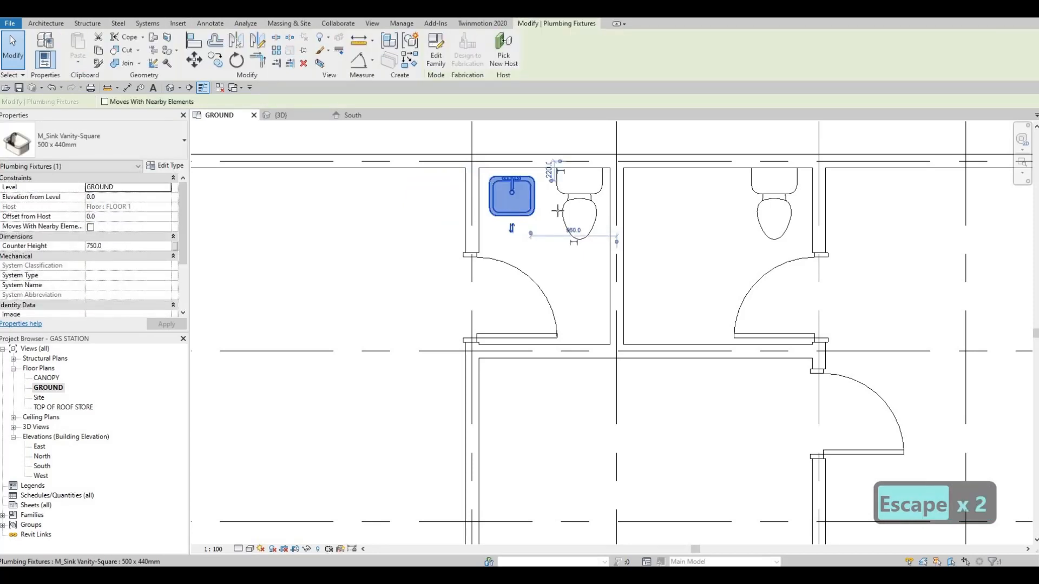
pyautogui.press('c')
pyautogui.press('s')
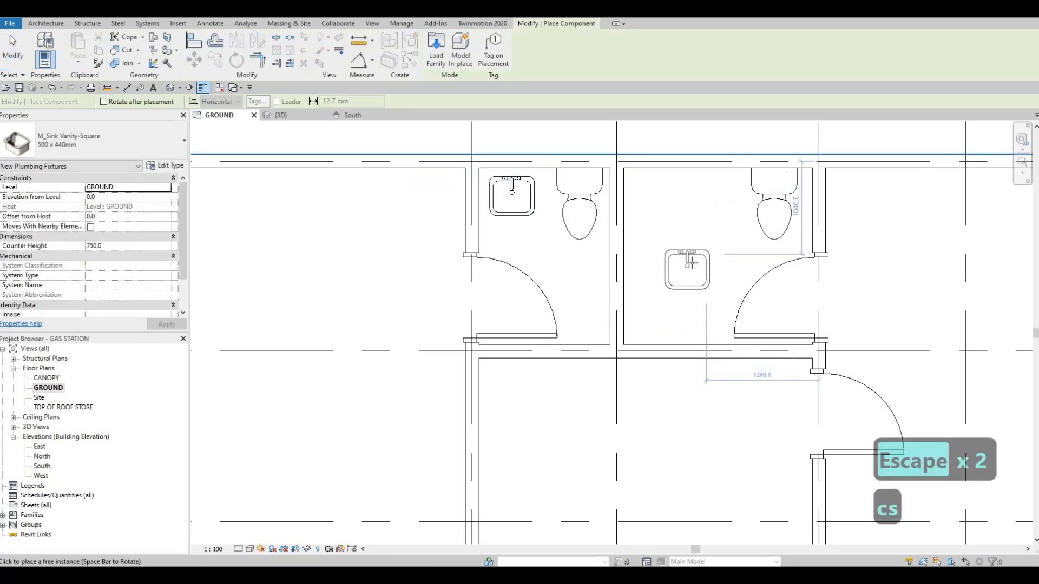
pyautogui.scroll(1, 679, 272)
pyautogui.press('space')
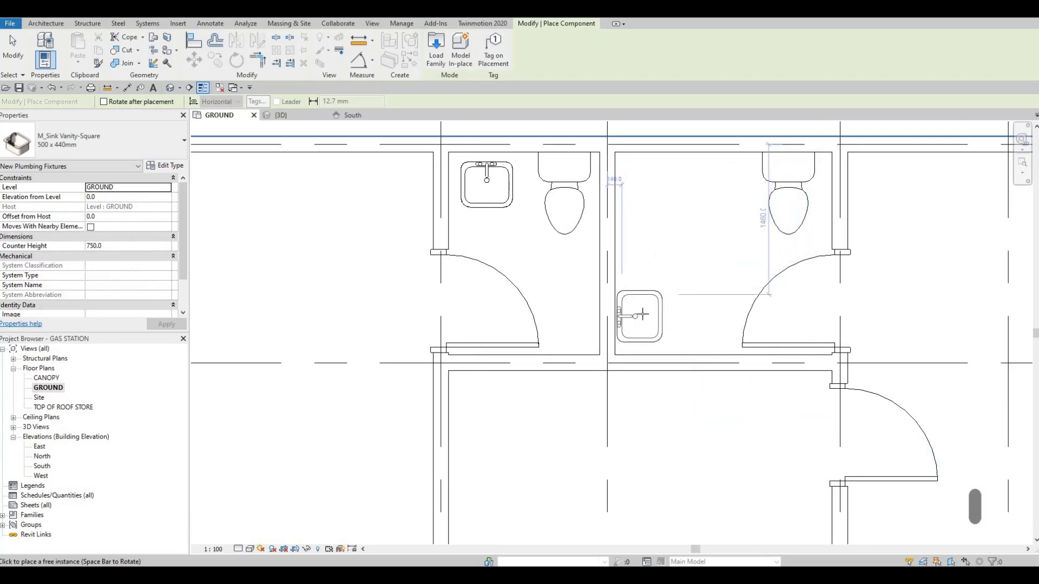
pyautogui.click(625, 272)
# Place a sink against the outer side wall of each end-block washroom, level with each other and about 1900 mm below grid E.
pyautogui.scroll(-5, 733, 287)
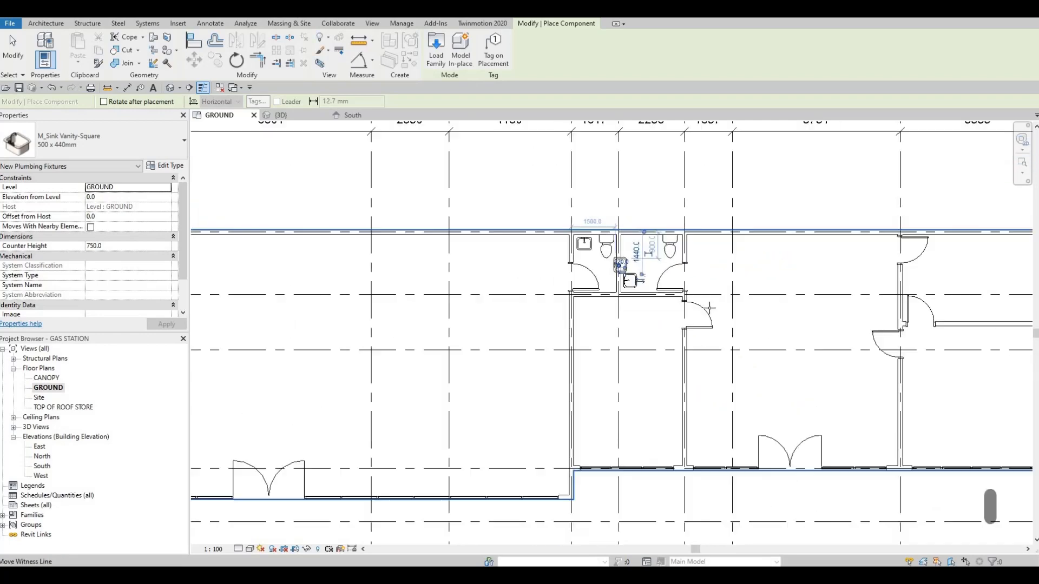
pyautogui.moveTo(817, 358); pyautogui.dragTo(696, 310, button='middle')
pyautogui.scroll(-1, 887, 414)
pyautogui.moveTo(892, 416); pyautogui.dragTo(710, 339, button='middle')
pyautogui.scroll(2, 710, 339)
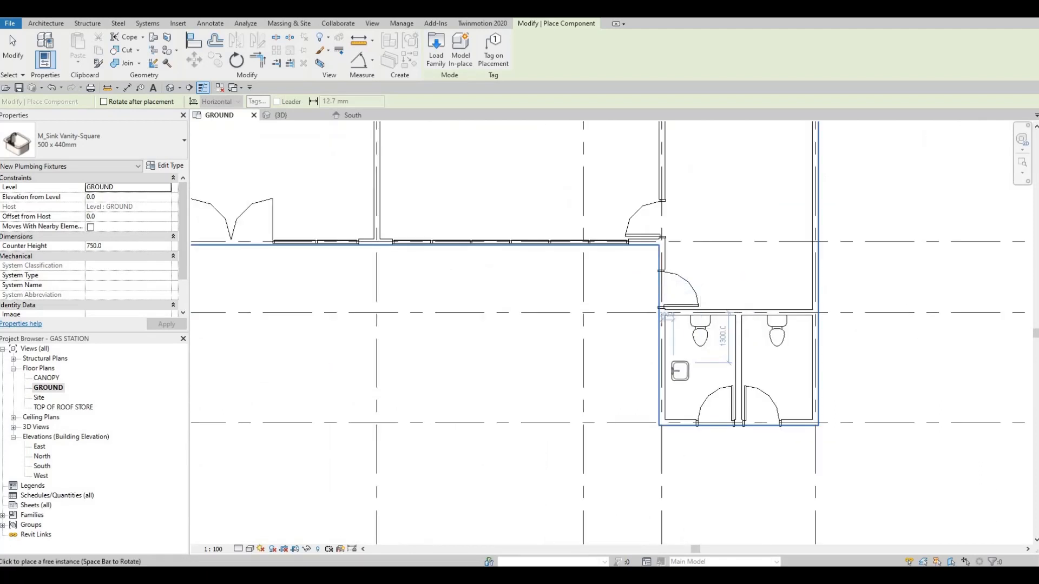
pyautogui.scroll(3, 671, 398)
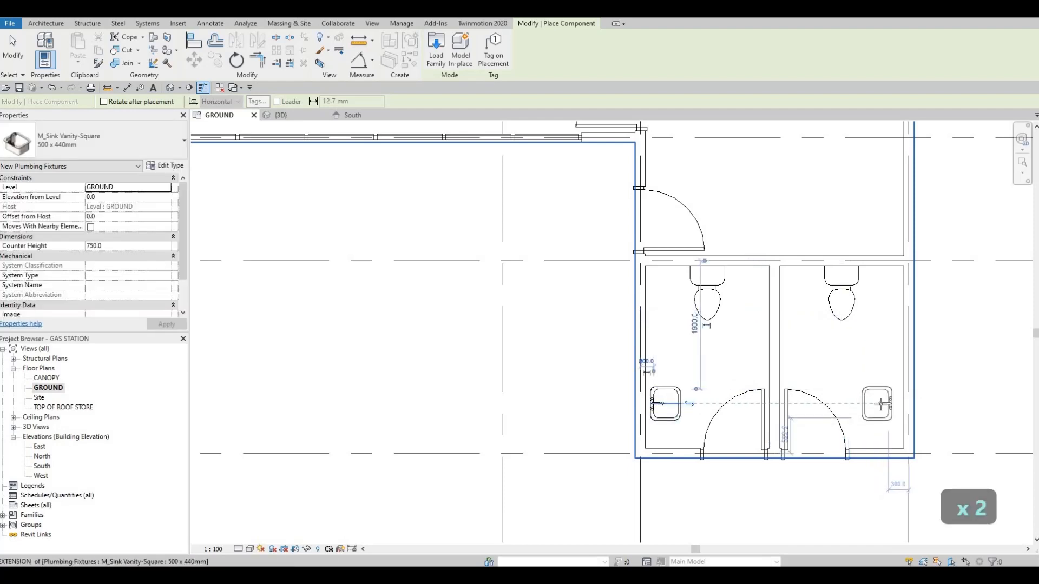
pyautogui.press('Escape')
pyautogui.press('Escape')
pyautogui.press('Escape')
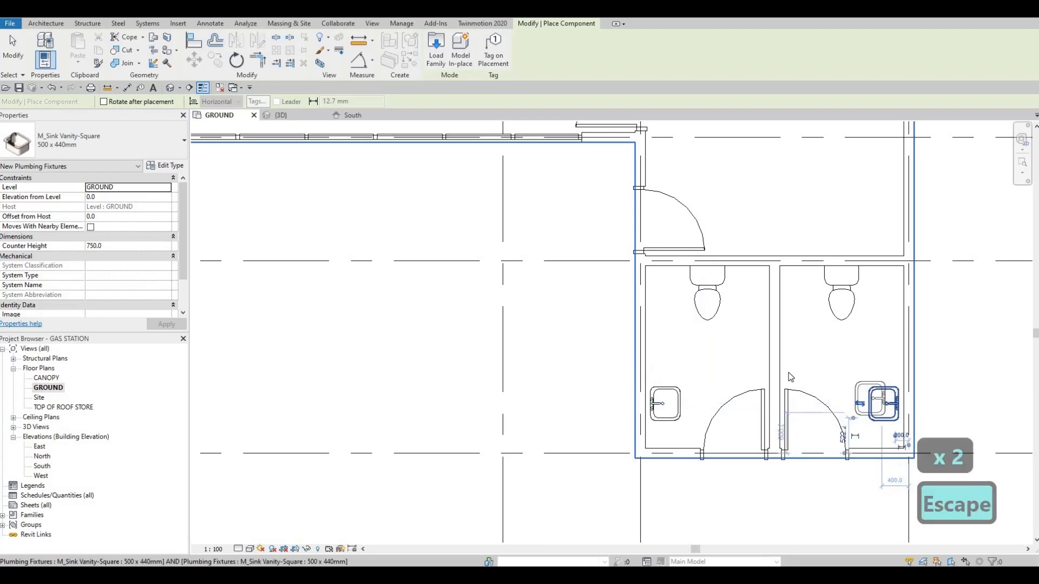
# Outline a counter about 1125 mm long around the left end-block washroom's sink using Thin Lines detail lines.
pyautogui.scroll(-2, 873, 410)
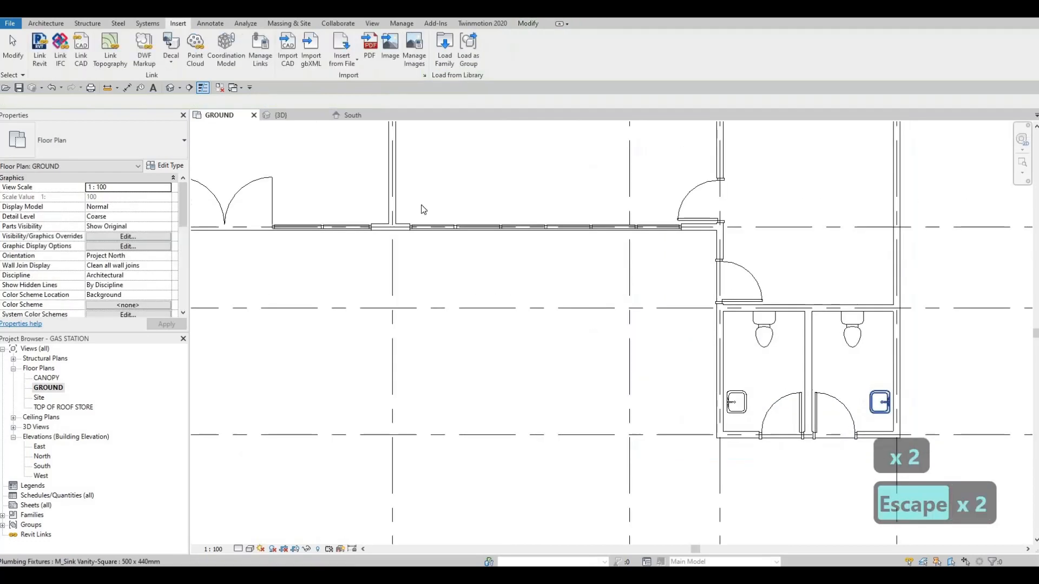
pyautogui.click(211, 24)
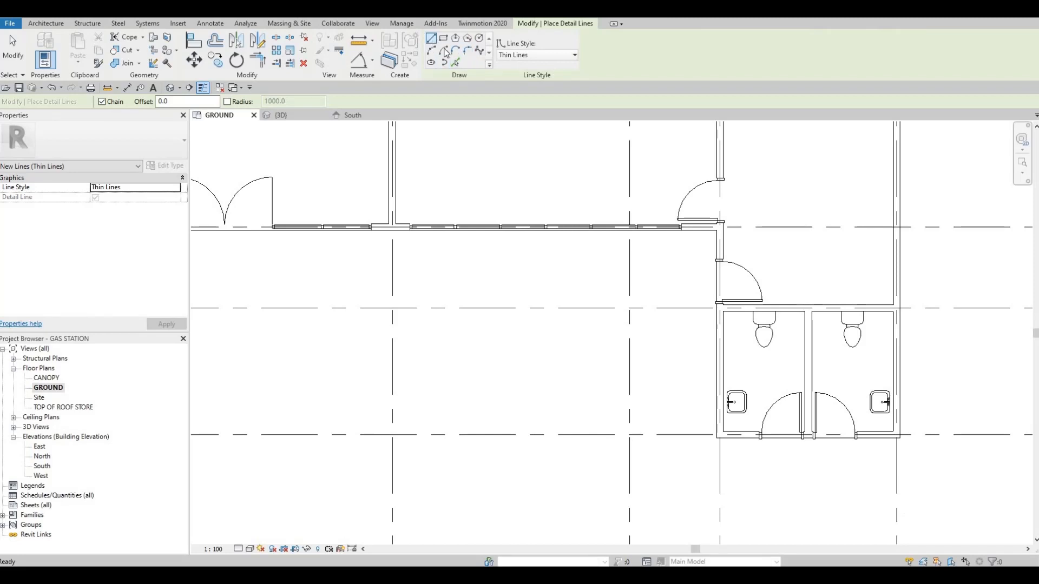
pyautogui.scroll(2, 728, 381)
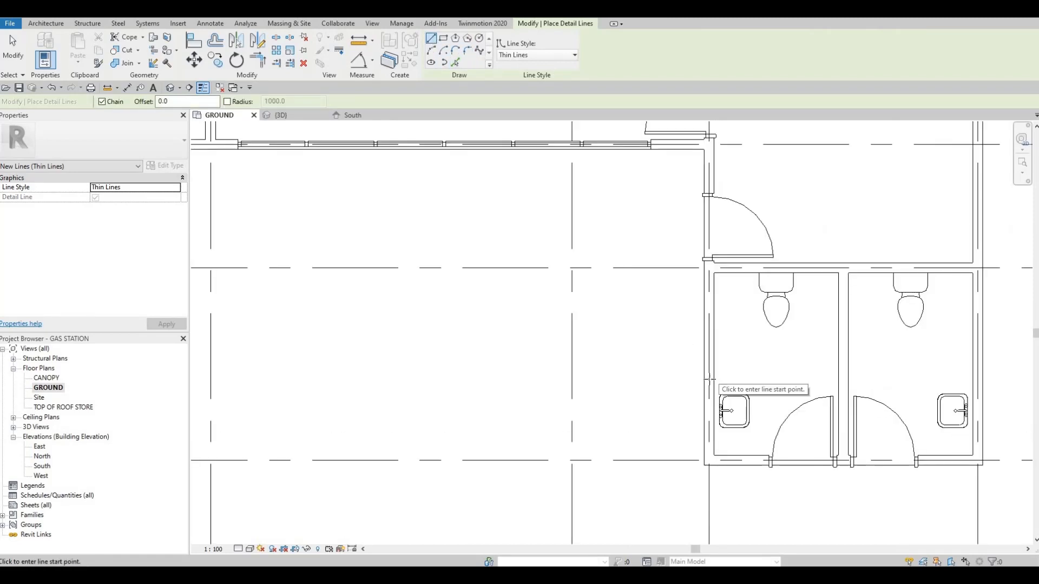
pyautogui.click(747, 379)
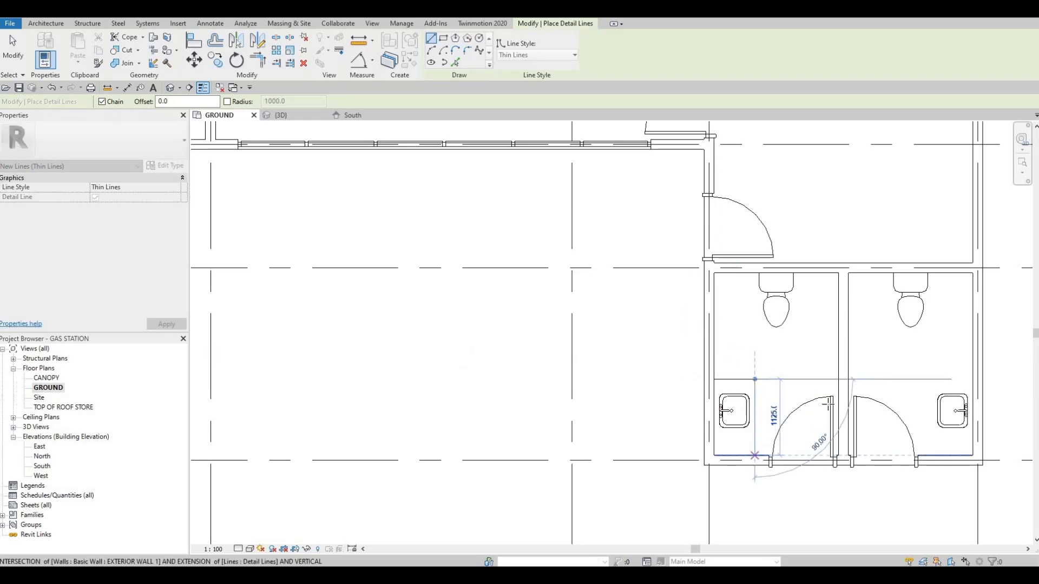
pyautogui.click(755, 456)
pyautogui.press('Escape')
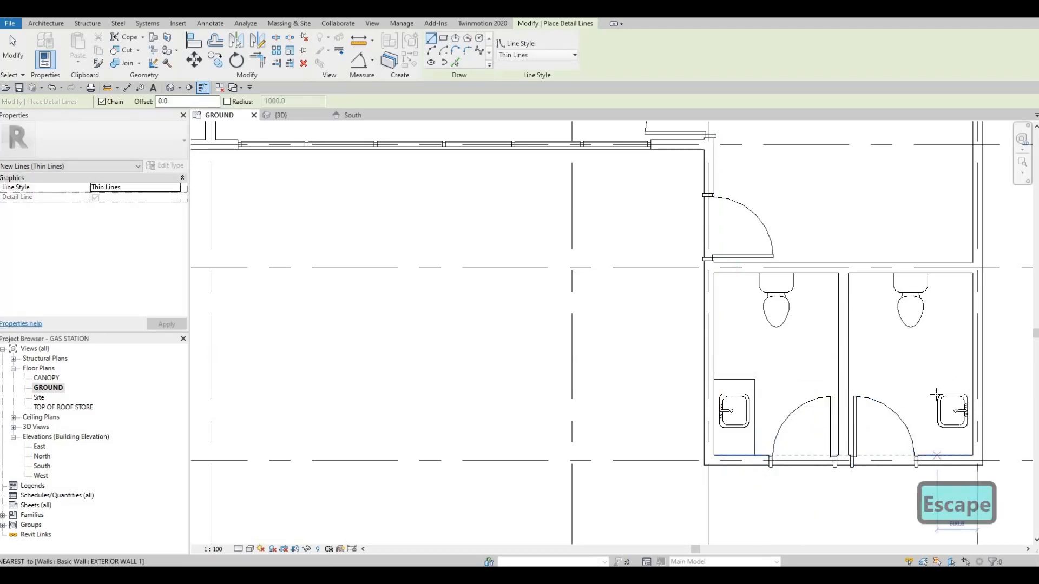
# Outline a counter about 1000 mm long around the right end-block washroom's sink with detail lines.
pyautogui.click(937, 456)
pyautogui.click(938, 388)
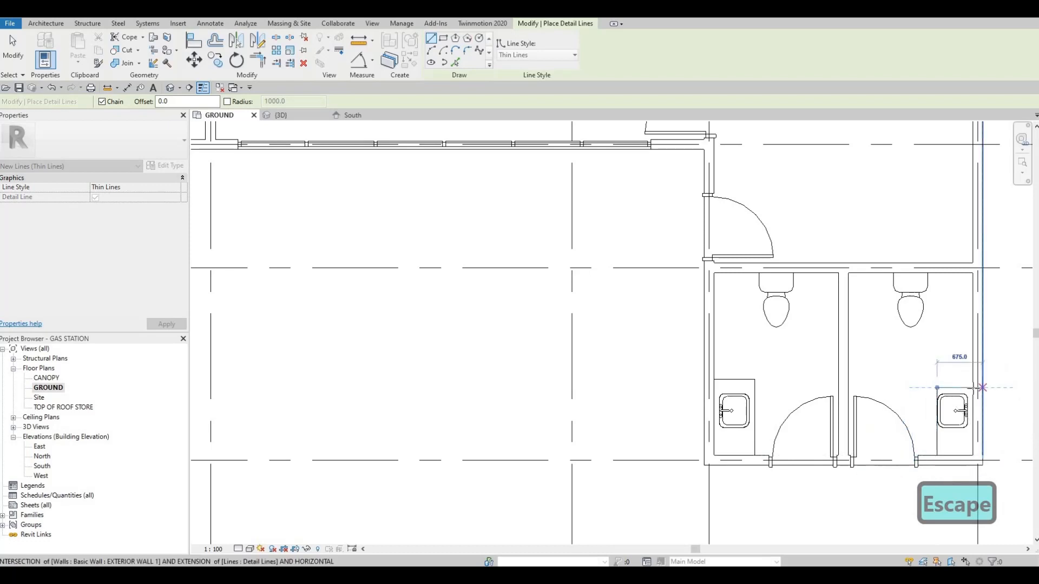
pyautogui.click(974, 388)
pyautogui.press('Escape')
pyautogui.press('Escape')
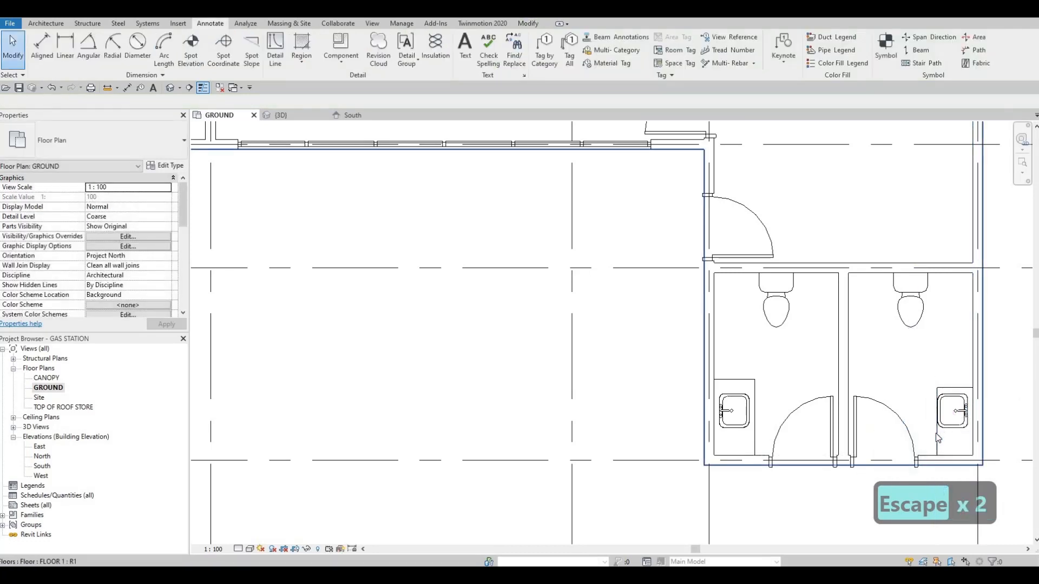
# Nudge the right end-block counter's front line two increments away from its sink, to about 640 mm from the outer wall's gridline.
pyautogui.click(936, 433)
pyautogui.press('Left')
pyautogui.press('Left')
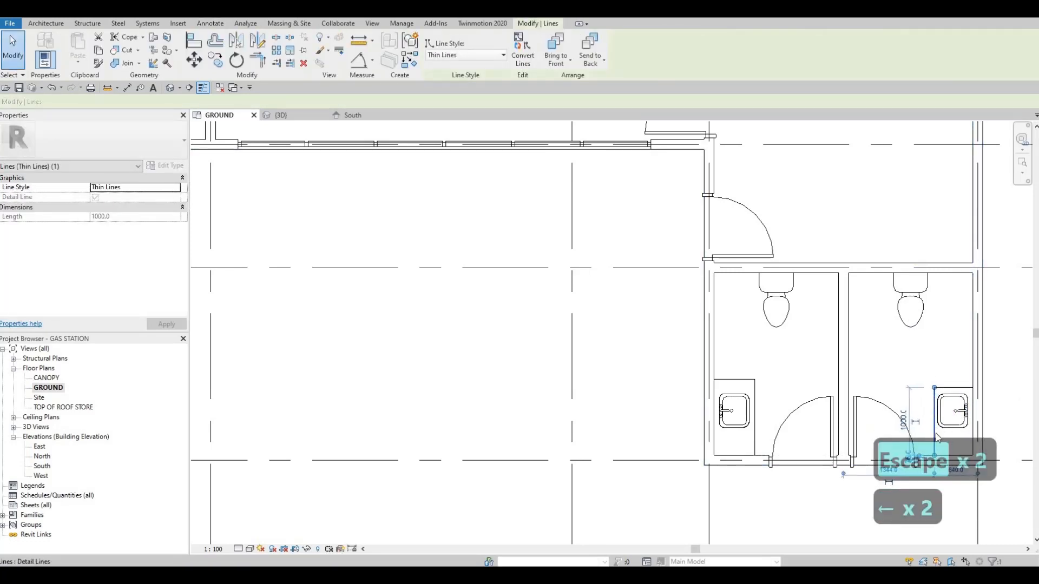
pyautogui.press('Escape')
pyautogui.press('Escape')
# Align the upper edge line of the right end-block counter with the left counter's upper edge.
pyautogui.press('a')
pyautogui.click(733, 380)
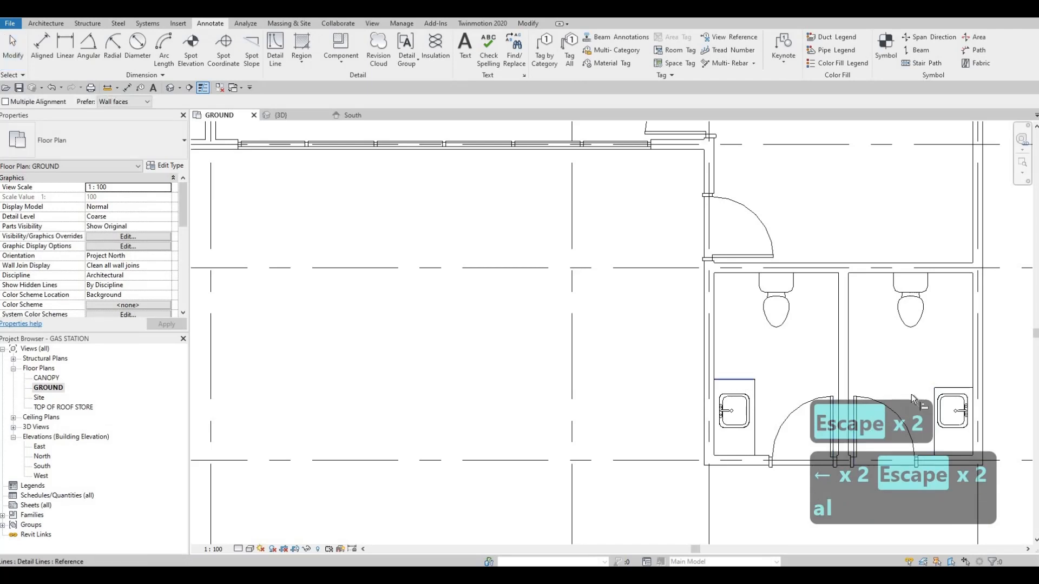
pyautogui.press('Escape')
pyautogui.press('Escape')
# Deepen the right end-block counter by nudging its front line two more increments away from the sink.
pyautogui.click(933, 445)
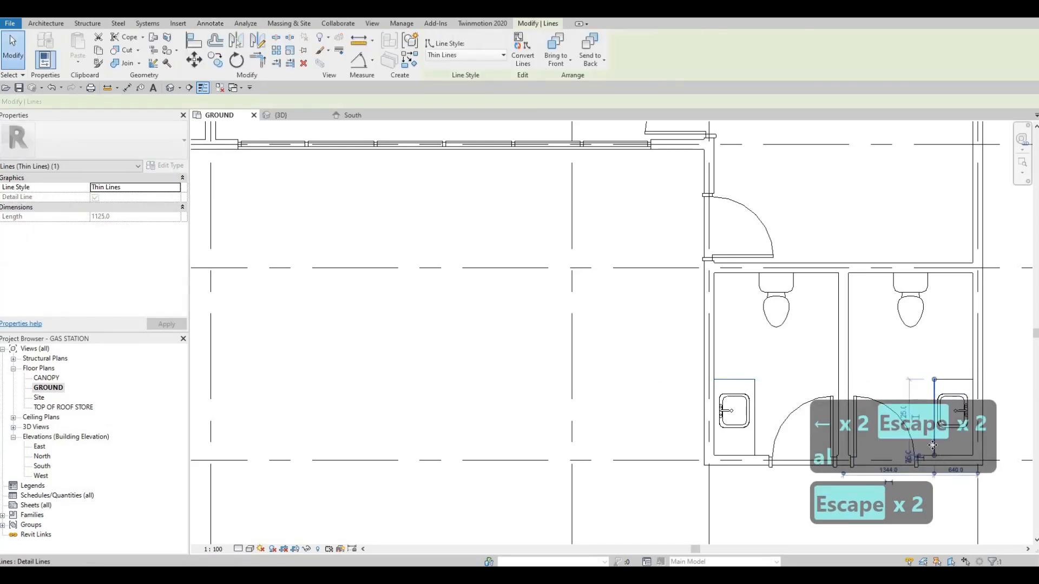
pyautogui.press('Left')
pyautogui.press('Left')
pyautogui.scroll(-3, 724, 393)
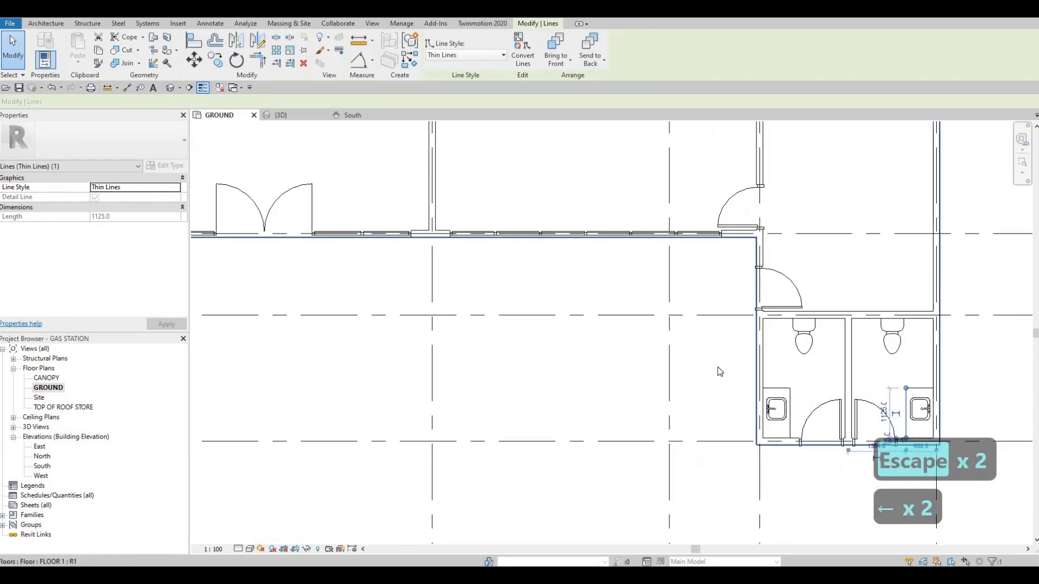
pyautogui.press('Escape')
# Outline a counter about 585 mm deep around the sink in the washroom between gridlines 6 and 7 with thin detail lines.
pyautogui.scroll(-2, 670, 336)
pyautogui.moveTo(603, 335)
pyautogui.mouseDown(button='middle')
pyautogui.moveTo(637, 350)
pyautogui.moveTo(558, 343)
pyautogui.mouseUp(button='middle')
pyautogui.scroll(-1, 618, 349)
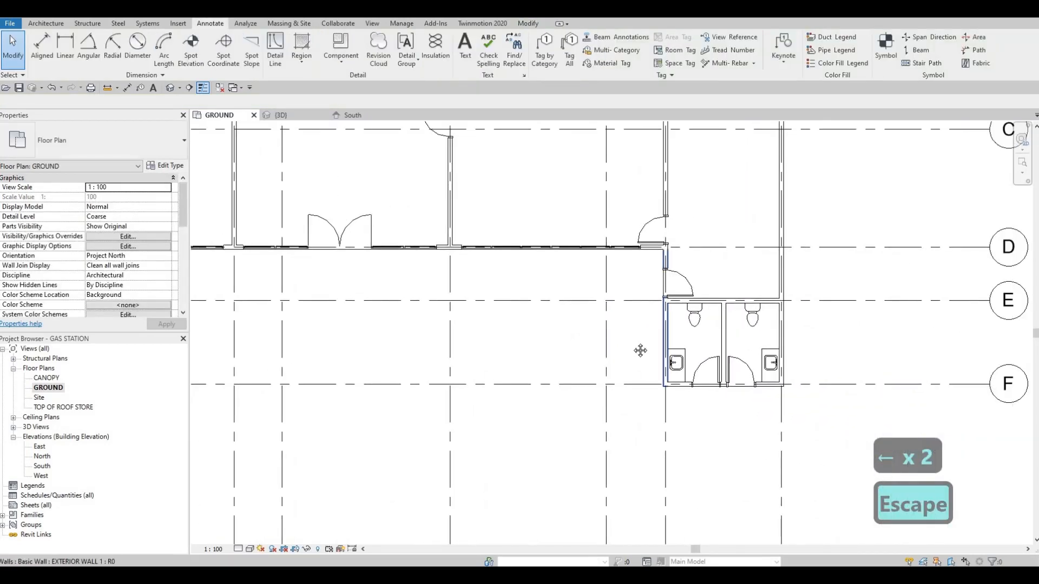
pyautogui.moveTo(640, 350); pyautogui.dragTo(613, 361, button='middle')
pyautogui.moveTo(647, 329); pyautogui.dragTo(665, 367, button='middle')
pyautogui.scroll(-2, 584, 314)
pyautogui.moveTo(494, 265); pyautogui.dragTo(625, 336, button='middle')
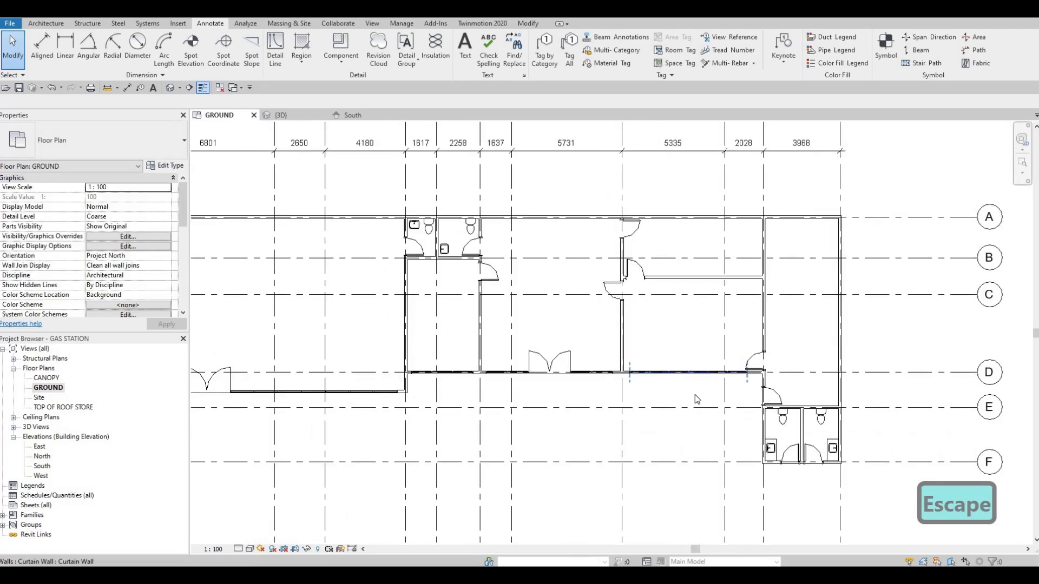
pyautogui.scroll(2, 500, 247)
pyautogui.click(862, 507)
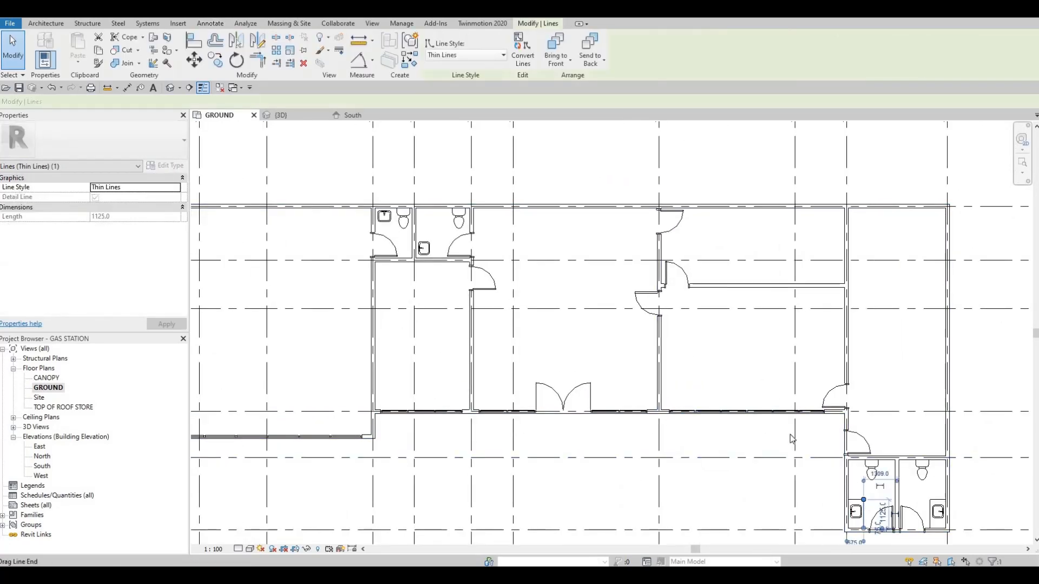
pyautogui.press('d')
pyautogui.press('l')
pyautogui.scroll(4, 375, 229)
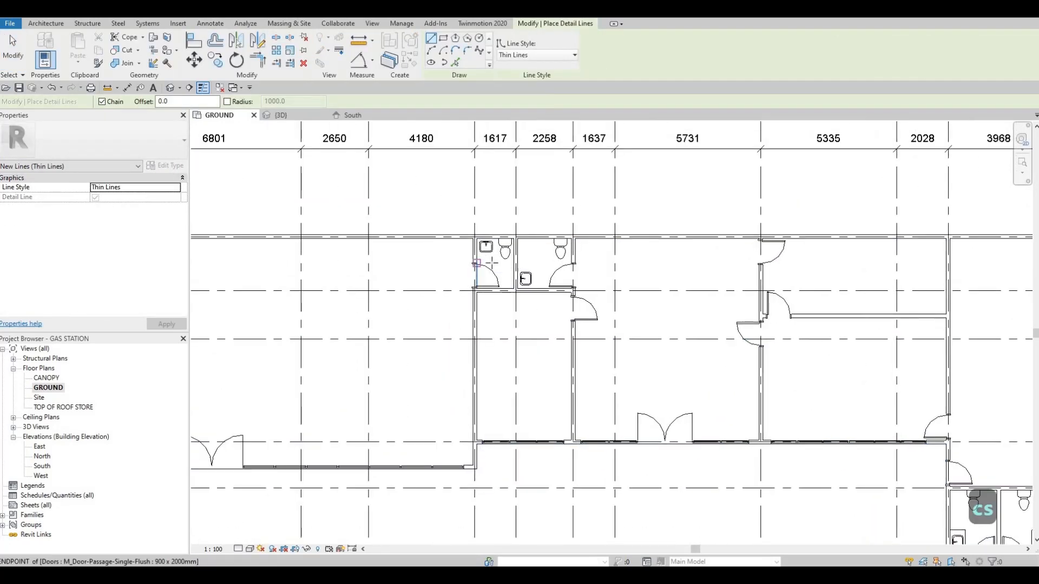
pyautogui.scroll(2, 483, 259)
pyautogui.click(496, 283)
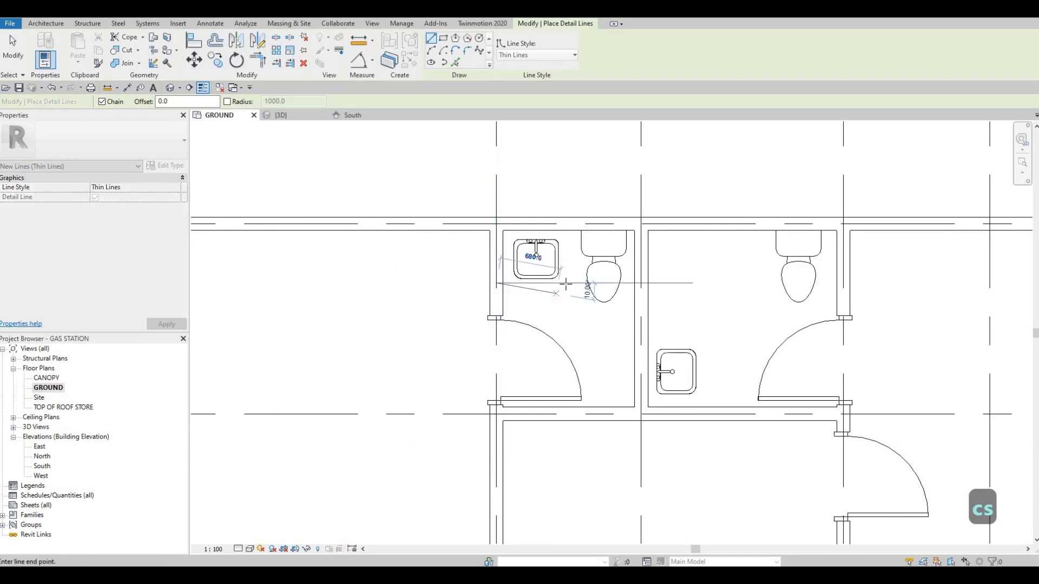
pyautogui.click(563, 231)
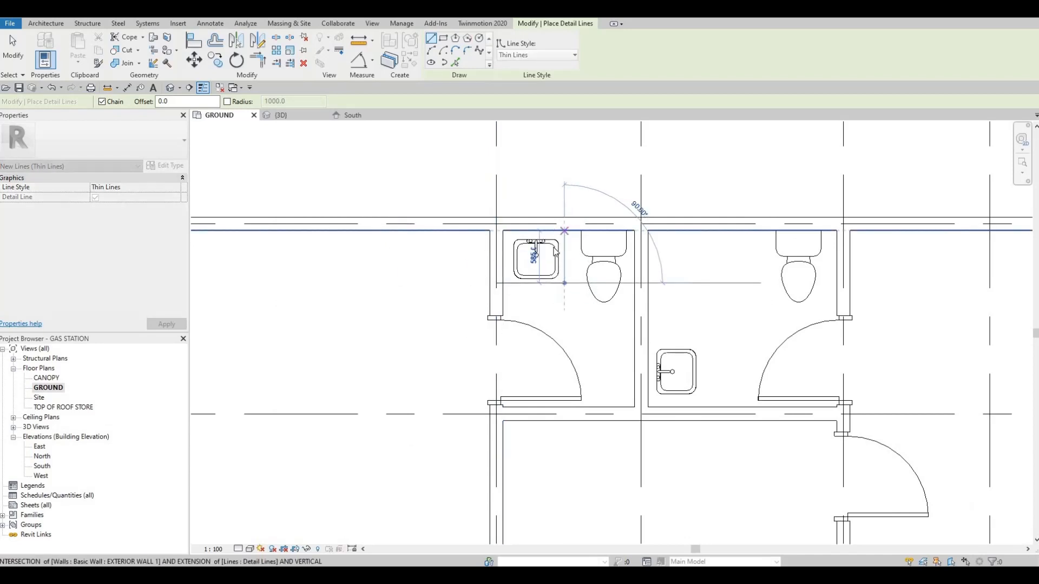
pyautogui.press('Escape')
pyautogui.press('Escape')
# Nudge the gridline 6–7 washroom's sink two increments toward the gridline 6 wall and one toward the rear wall.
pyautogui.click(552, 247)
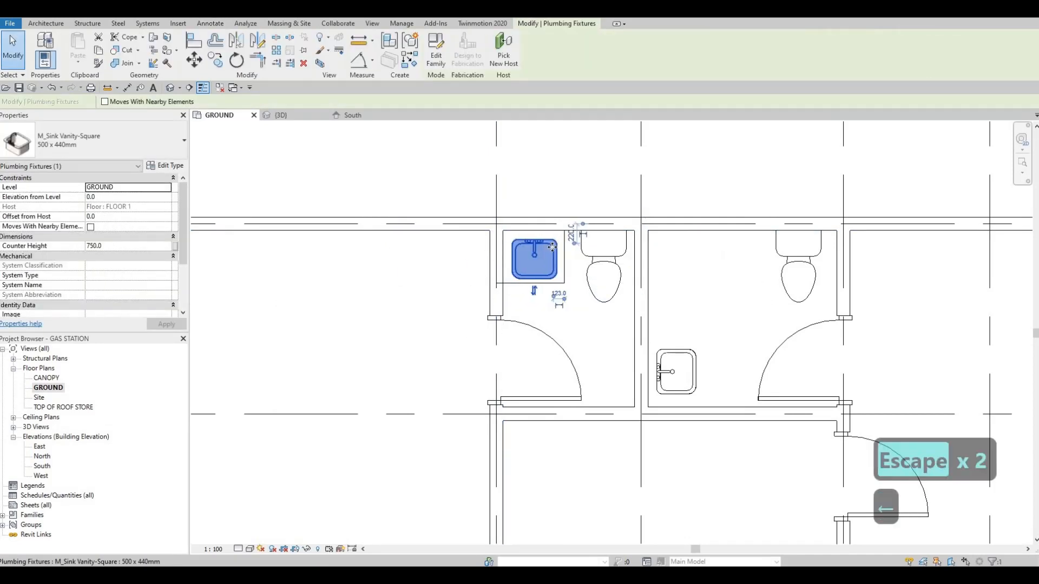
pyautogui.press('Left')
pyautogui.press('Left')
pyautogui.press('Up')
pyautogui.press('Left')
pyautogui.press('Escape')
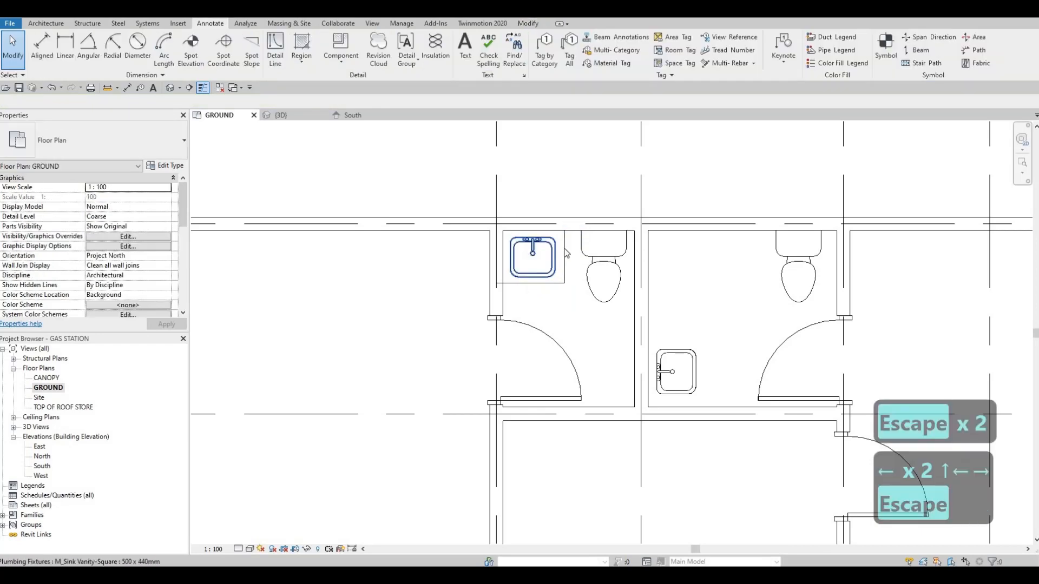
# Widen the gridline 6–7 washroom's counter by nudging its side line toward the toilet, to 840 mm from gridline 6.
pyautogui.click(565, 248)
pyautogui.press('Right')
pyautogui.press('Right')
pyautogui.press('Right')
pyautogui.press('Right')
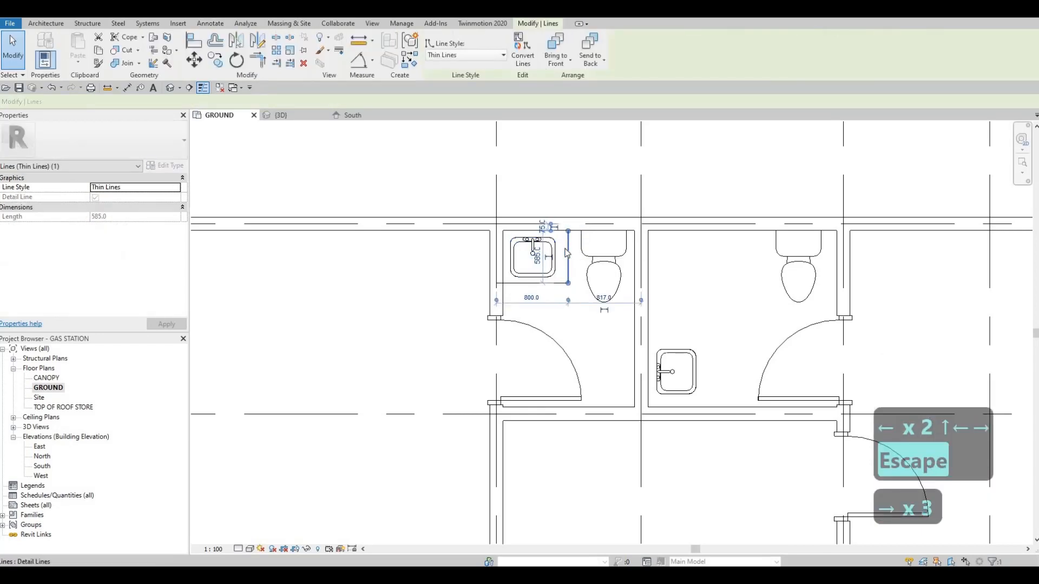
pyautogui.press('Escape')
# Recenter the sink on the widened counter, two increments toward the toilet and two net increments toward the rear wall.
pyautogui.click(535, 257)
pyautogui.press('Right')
pyautogui.press('Right')
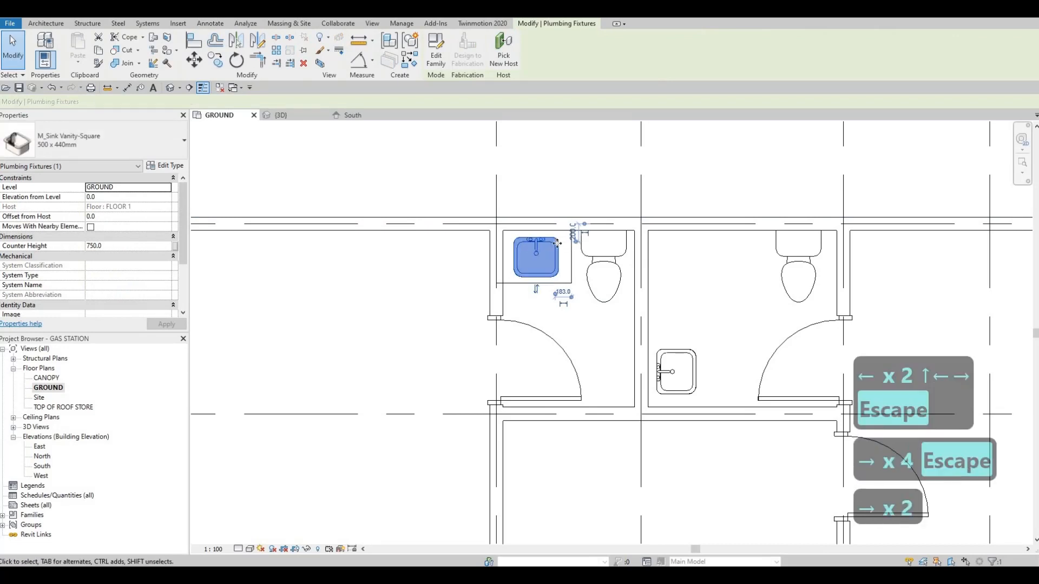
pyautogui.press('Up')
pyautogui.press('Up')
pyautogui.press('Up')
pyautogui.press('Down')
pyautogui.press('Escape')
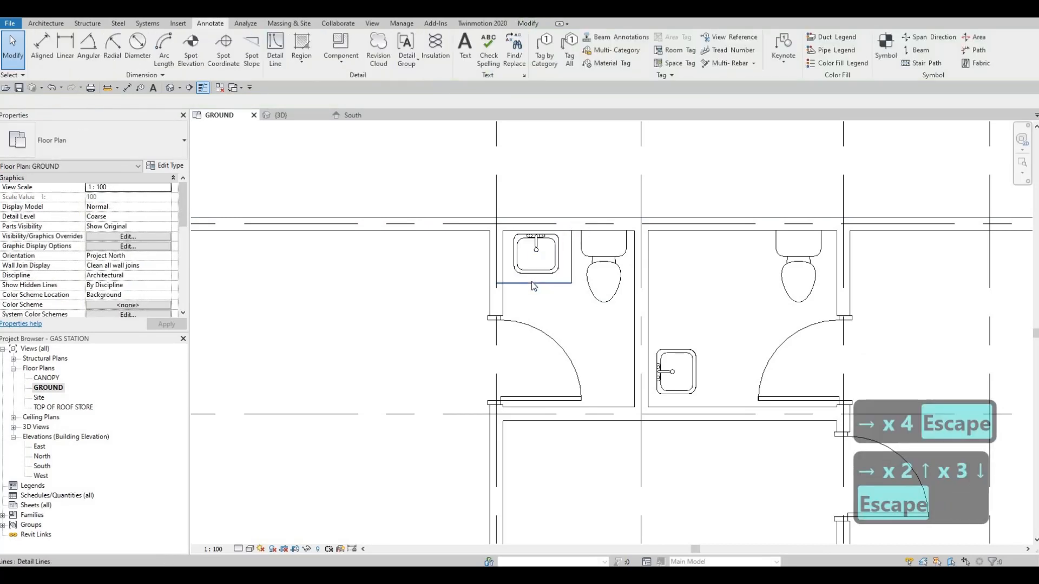
# Move the counter's front line to 600 mm from gridline A and shorten its end to the washroom's inner wall face.
pyautogui.click(532, 283)
pyautogui.press('Up')
pyautogui.press('Up')
pyautogui.press('Up')
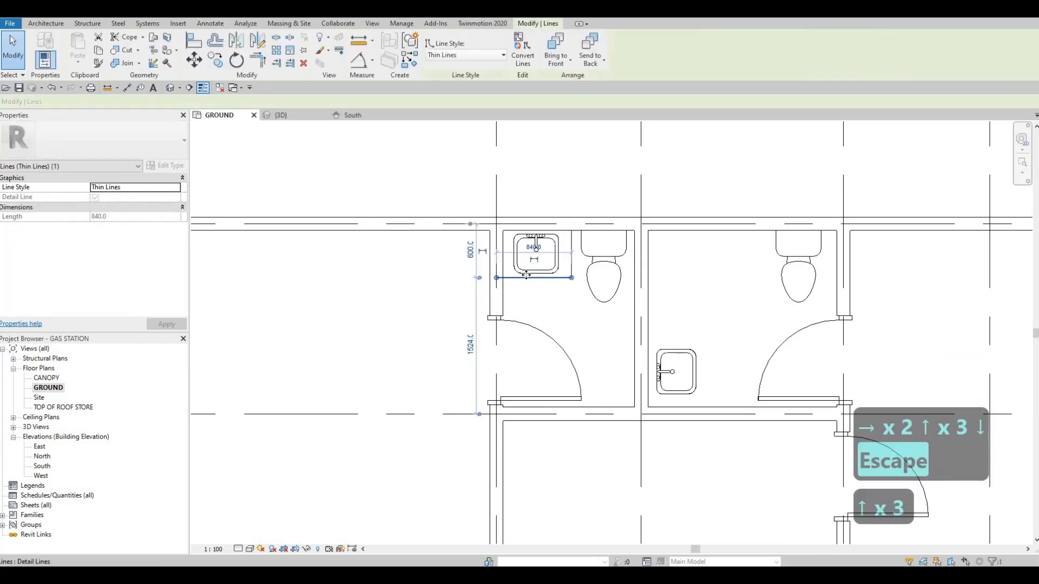
pyautogui.scroll(2, 530, 284)
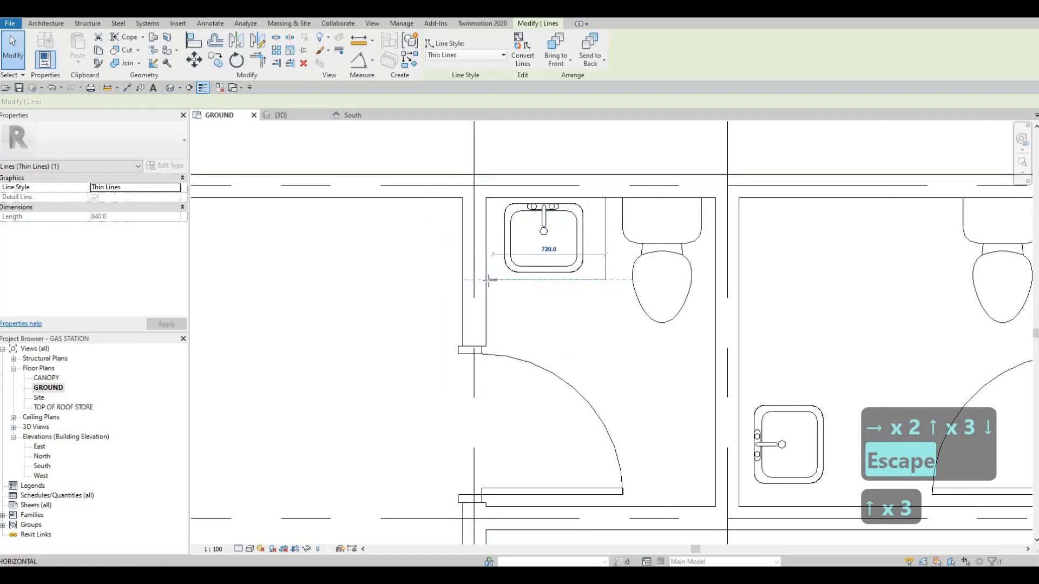
pyautogui.press('Escape')
pyautogui.press('Escape')
# Outline a counter about 580 mm deep around the sink in the washroom between gridlines 7 and 8 with detail lines.
pyautogui.click(574, 280)
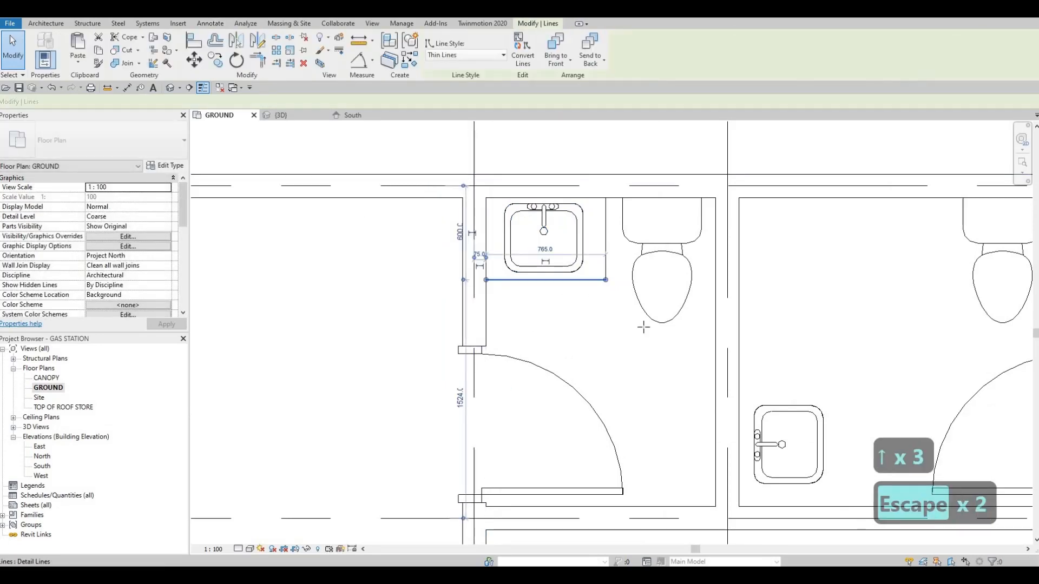
pyautogui.press('c')
pyautogui.press('s')
pyautogui.scroll(-3, 595, 303)
pyautogui.scroll(1, 594, 305)
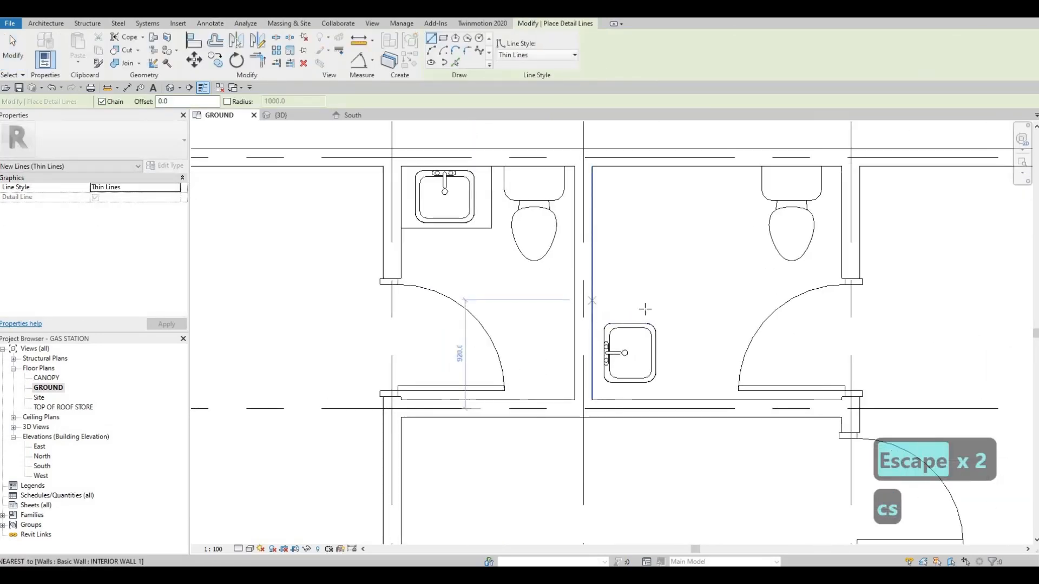
pyautogui.click(592, 305)
pyautogui.click(661, 304)
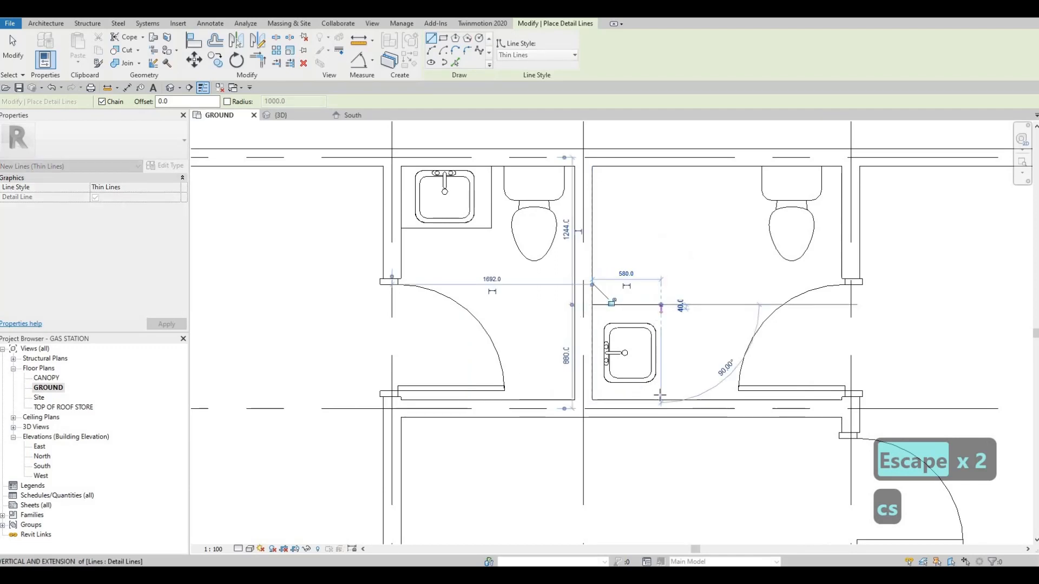
pyautogui.click(661, 400)
pyautogui.press('Escape')
pyautogui.press('Escape')
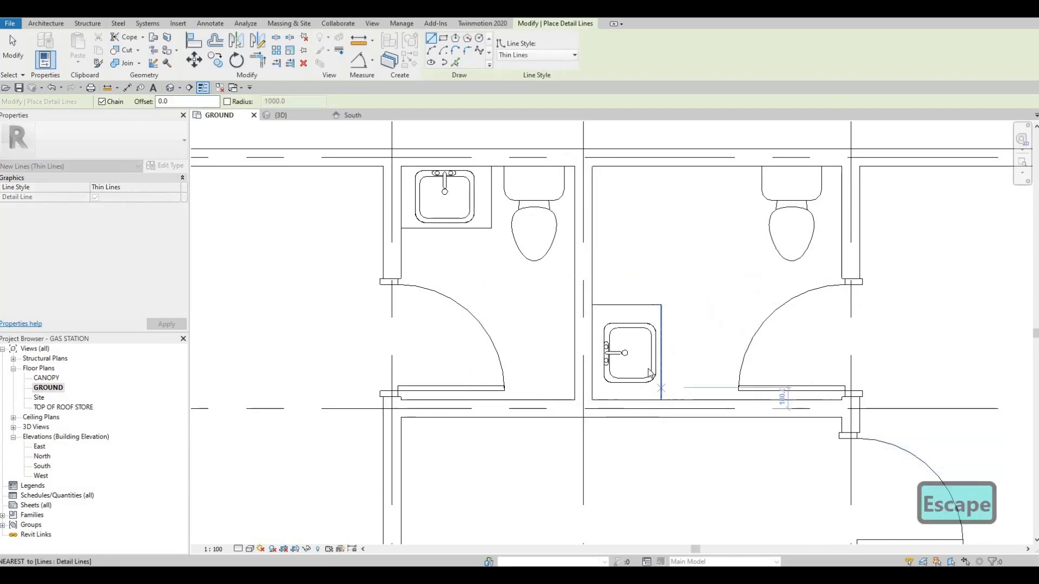
# Nudge the gridline 7–8 washroom's sink two increments toward the partition wall behind it.
pyautogui.click(648, 368)
pyautogui.press('Left')
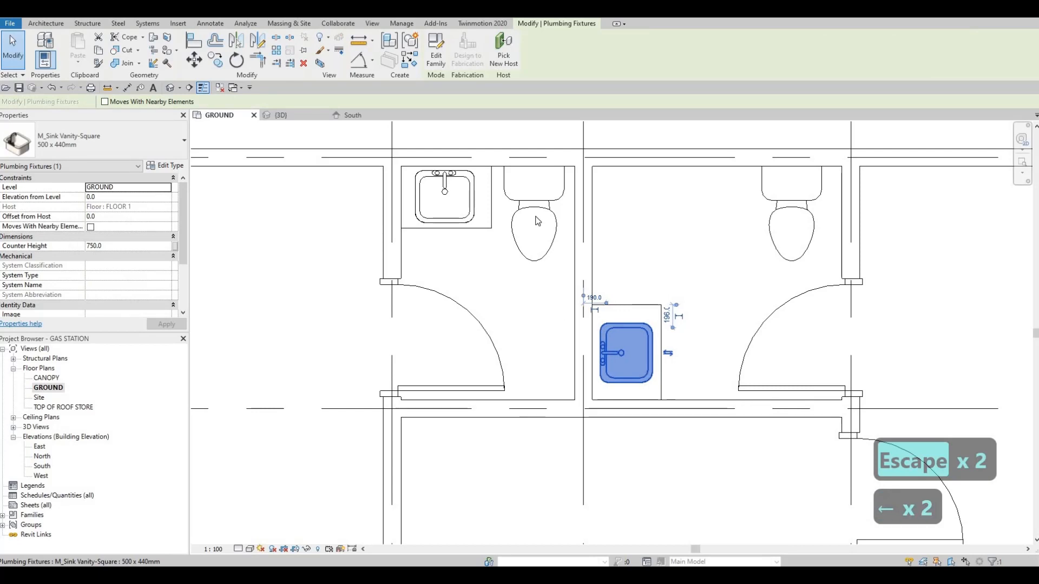
pyautogui.press('Escape')
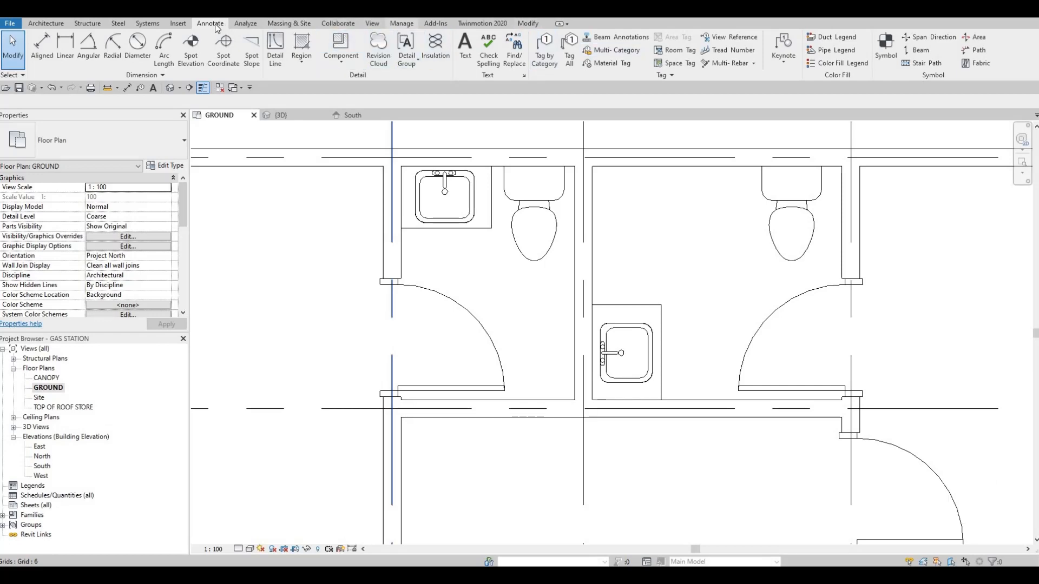
# Load the M_Shower Stall-2D family from the Showers folder of the plumbing fixtures library.
pyautogui.scroll(1, 442, 50)
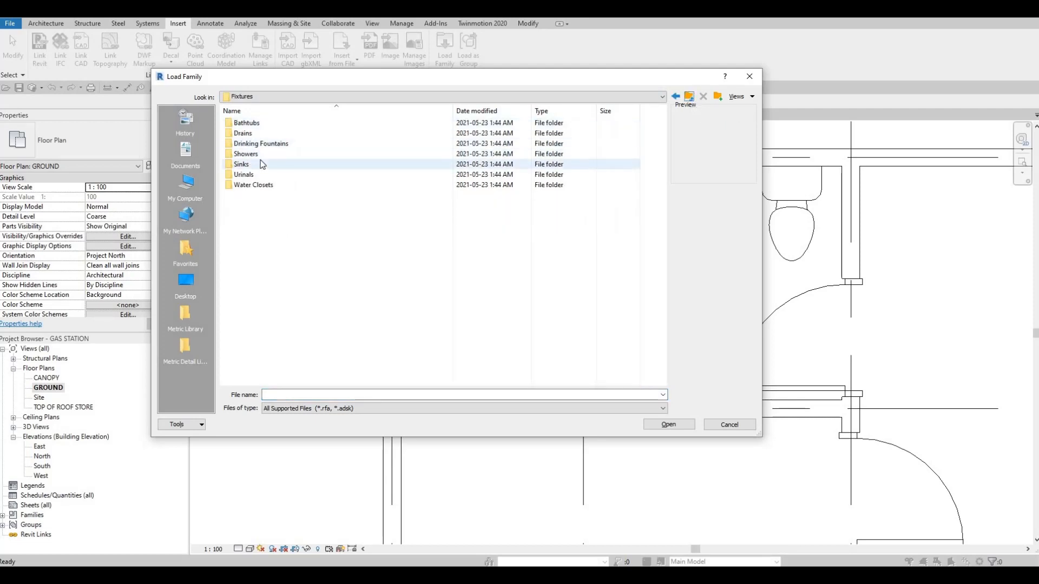
pyautogui.doubleClick(312, 157)
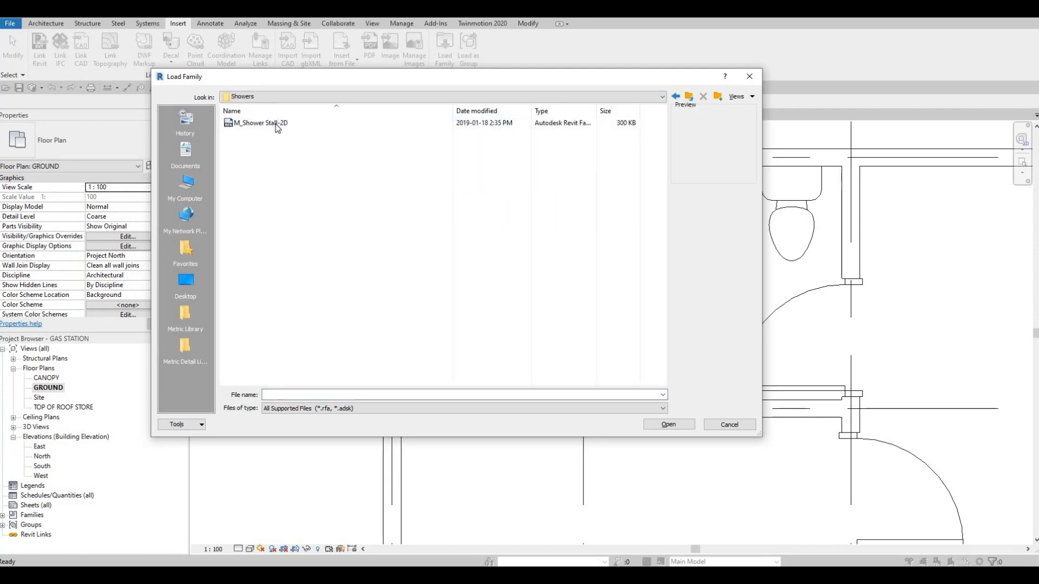
pyautogui.click(275, 125)
pyautogui.click(665, 427)
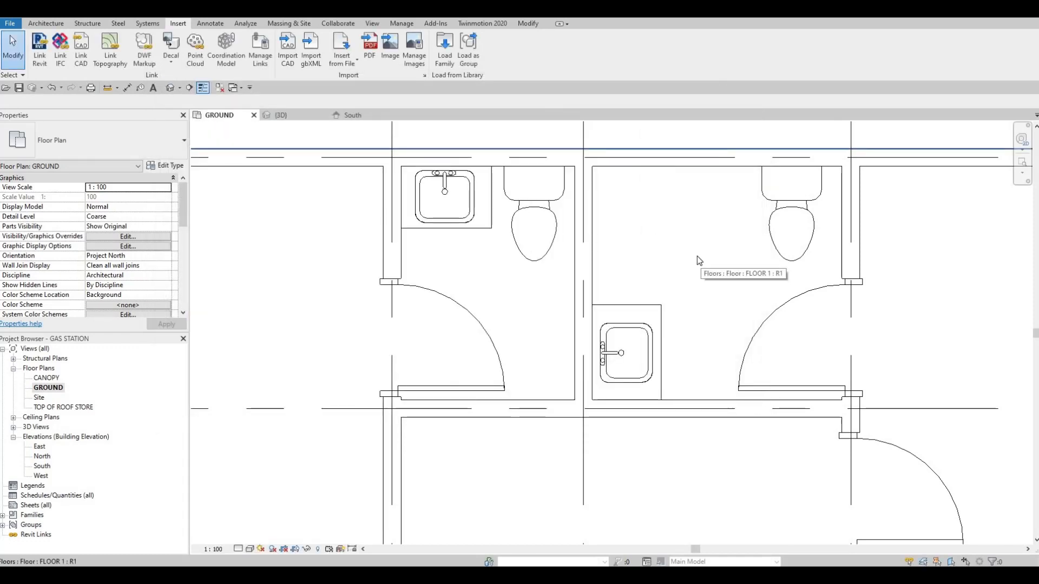
# Place the M_Shower Stall-2D, rotated three times, in the corner of the gridline 7–8 washroom between the partition and rear wall.
pyautogui.press('c')
pyautogui.press('m')
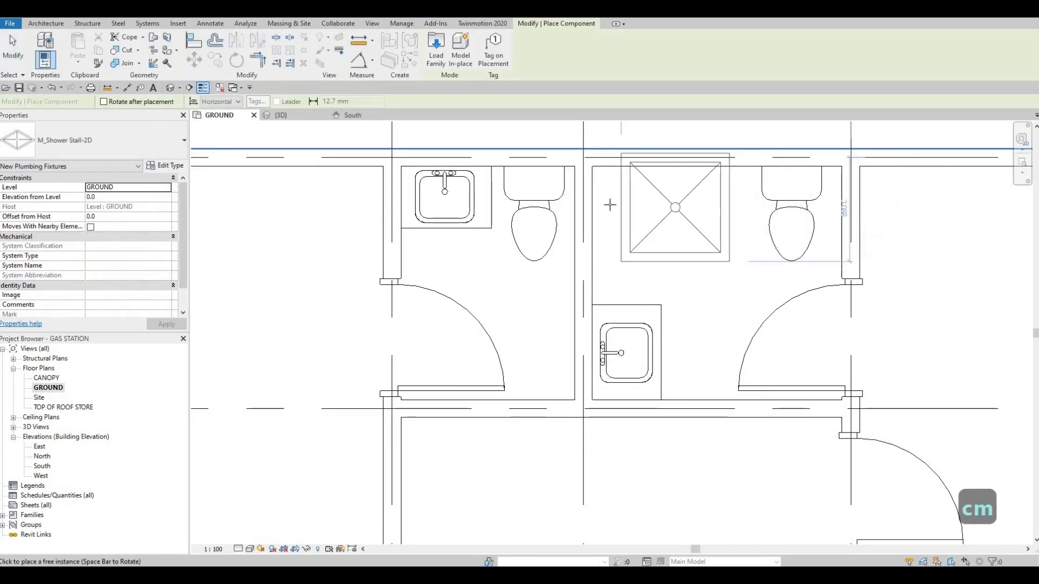
pyautogui.press('space')
pyautogui.press('space')
pyautogui.press('space')
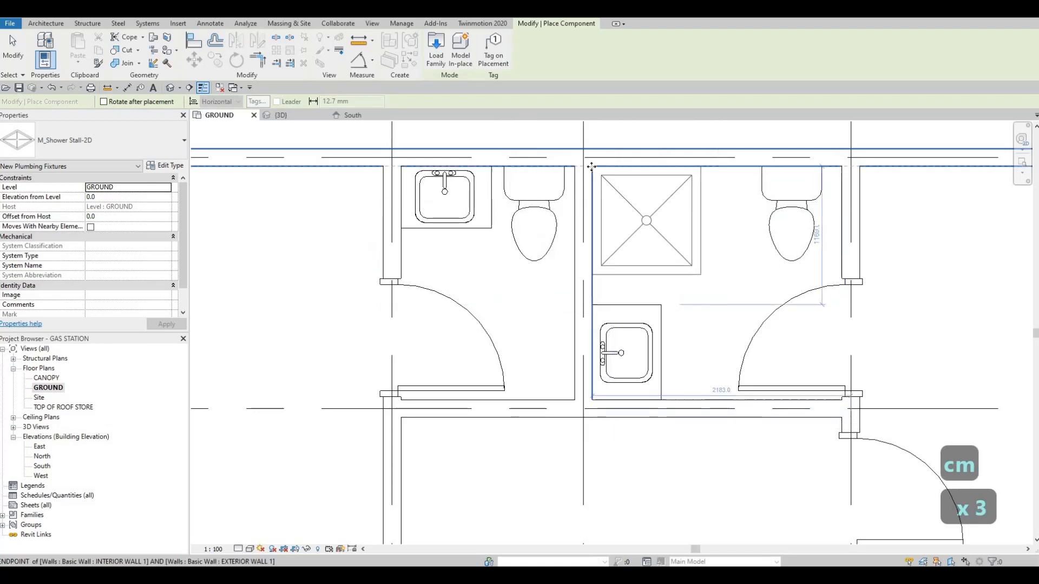
pyautogui.click(628, 192)
pyautogui.press('Escape')
pyautogui.press('Escape')
pyautogui.press('Escape')
# Review the furnished washrooms and the overall layout of the ground floor plan.
pyautogui.scroll(-2, 576, 216)
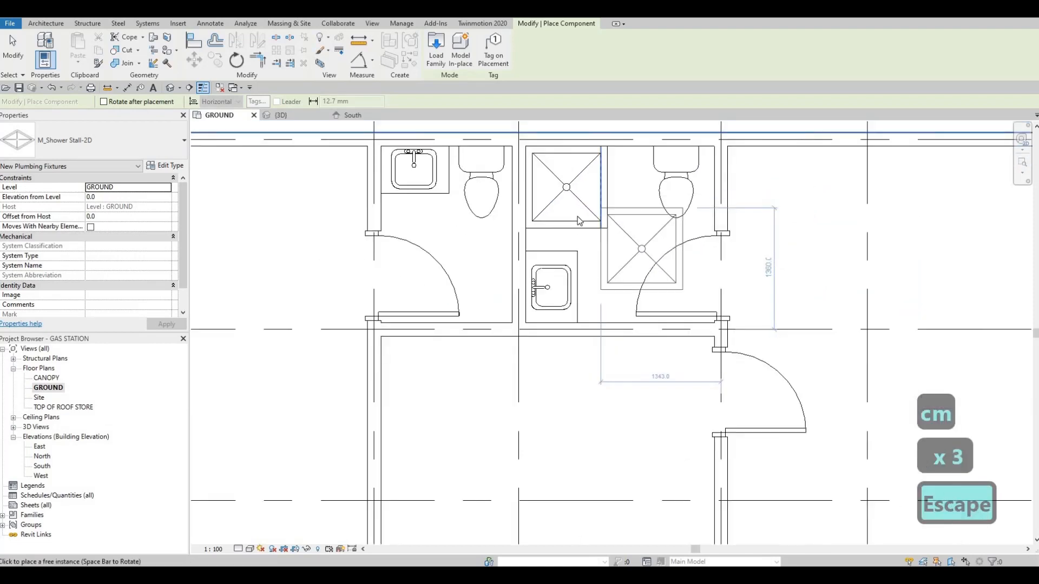
pyautogui.scroll(-1, 589, 218)
pyautogui.scroll(-2, 548, 227)
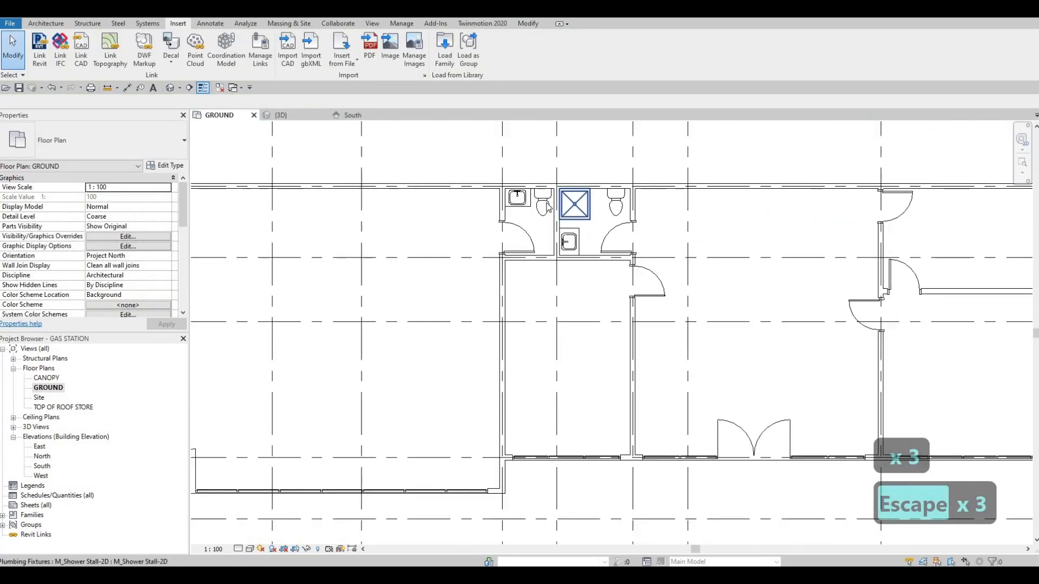
pyautogui.scroll(3, 546, 235)
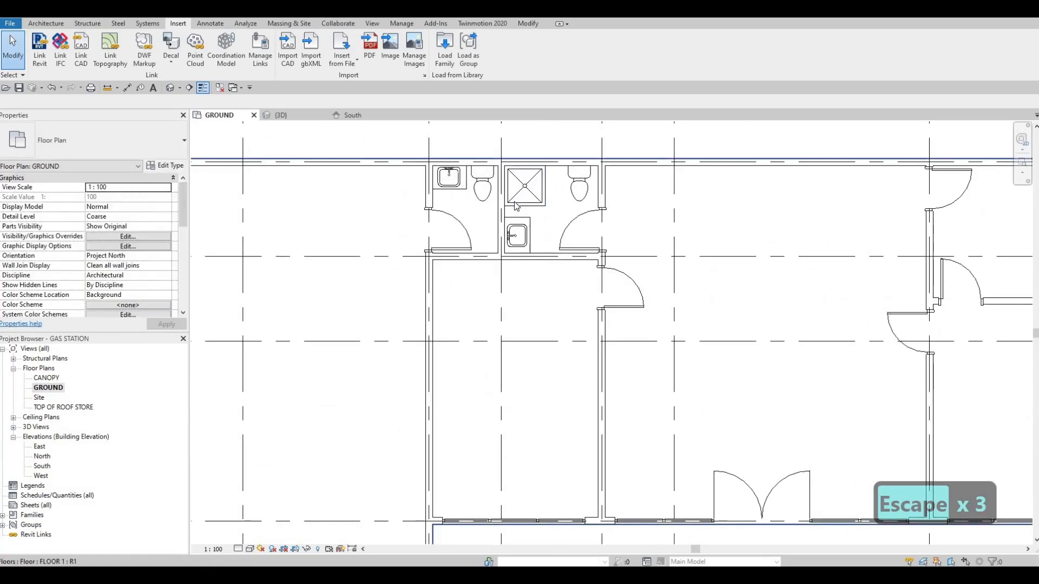
pyautogui.scroll(3, 592, 238)
pyautogui.moveTo(567, 233)
pyautogui.mouseDown(button='middle')
pyautogui.moveTo(592, 238)
pyautogui.moveTo(586, 257)
pyautogui.moveTo(551, 236)
pyautogui.mouseUp(button='middle')
pyautogui.scroll(-1, 594, 239)
pyautogui.scroll(-2, 551, 236)
pyautogui.scroll(-1, 575, 304)
pyautogui.moveTo(577, 306); pyautogui.dragTo(598, 256, button='middle')
pyautogui.scroll(-4, 557, 243)
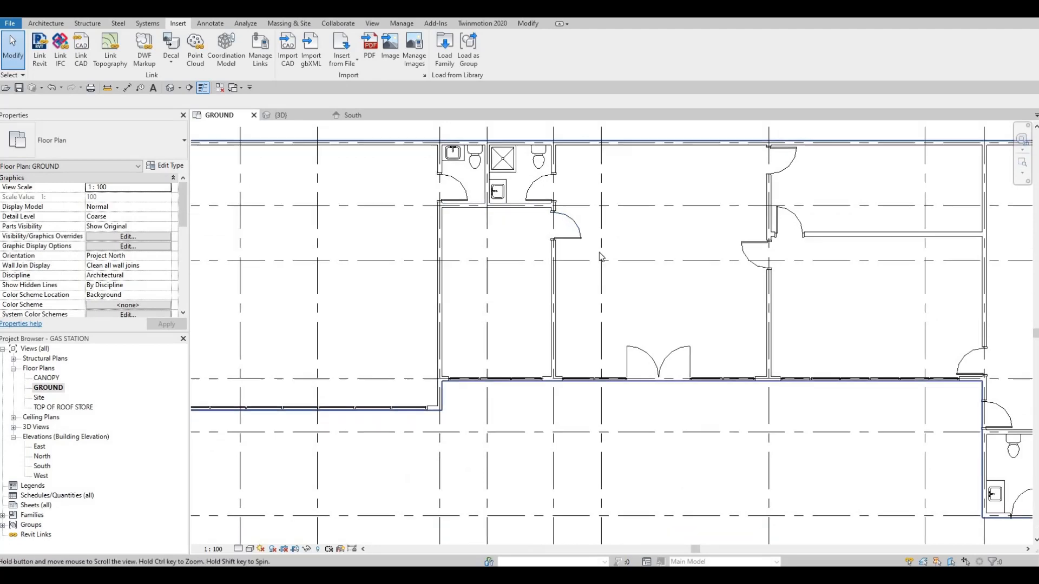
pyautogui.scroll(-2, 616, 239)
pyautogui.moveTo(643, 252); pyautogui.dragTo(651, 200, button='middle')
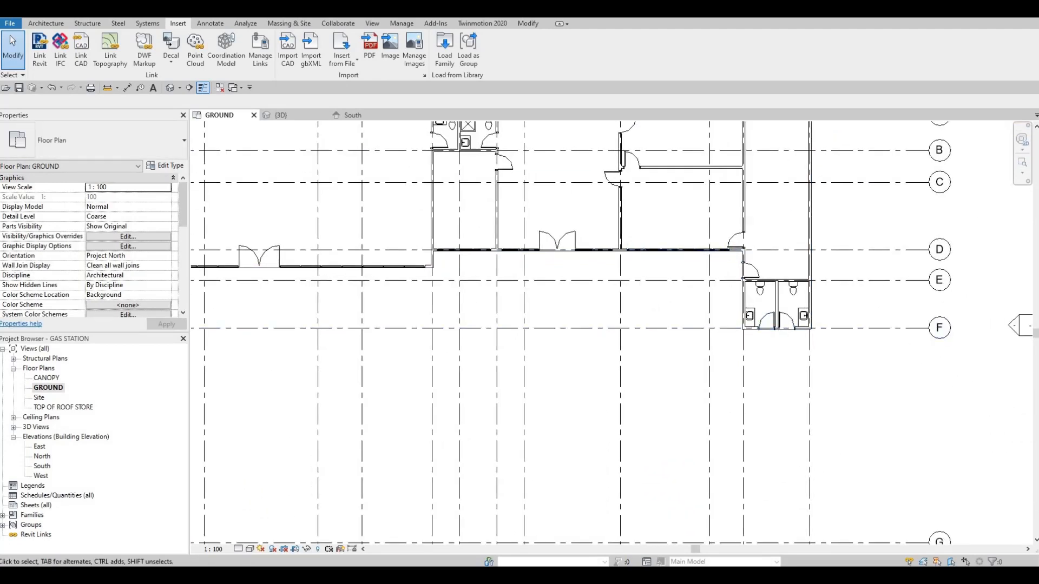
pyautogui.moveTo(737, 305)
pyautogui.mouseDown(button='middle')
pyautogui.moveTo(749, 306)
pyautogui.moveTo(739, 294)
pyautogui.moveTo(800, 303)
pyautogui.mouseUp(button='middle')
pyautogui.scroll(-1, 749, 306)
pyautogui.moveTo(709, 294); pyautogui.dragTo(750, 288, button='middle')
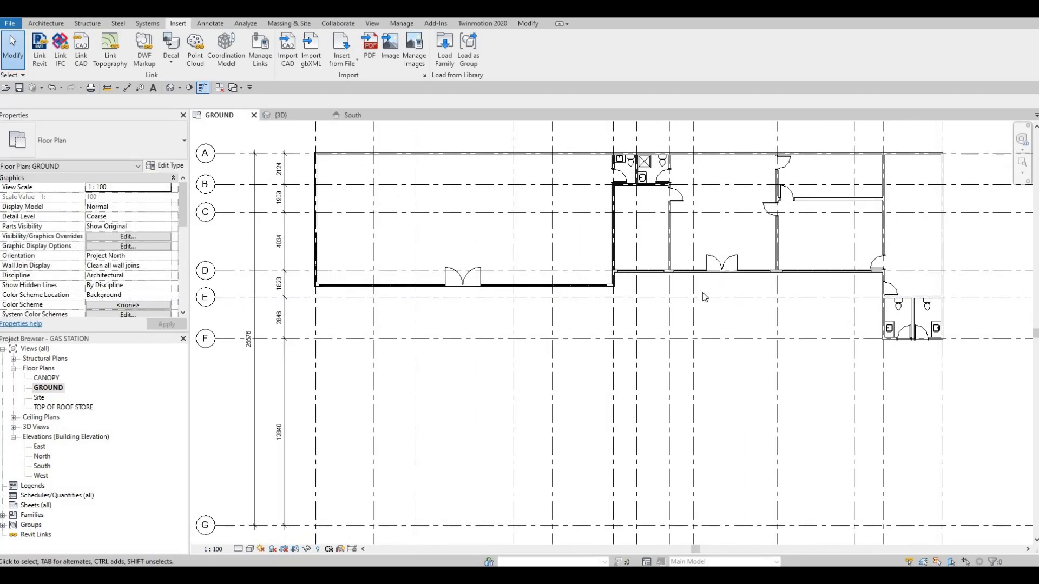
pyautogui.moveTo(613, 272); pyautogui.dragTo(690, 297, button='middle')
pyautogui.scroll(-1, 687, 287)
pyautogui.moveTo(769, 298); pyautogui.dragTo(708, 329, button='middle')
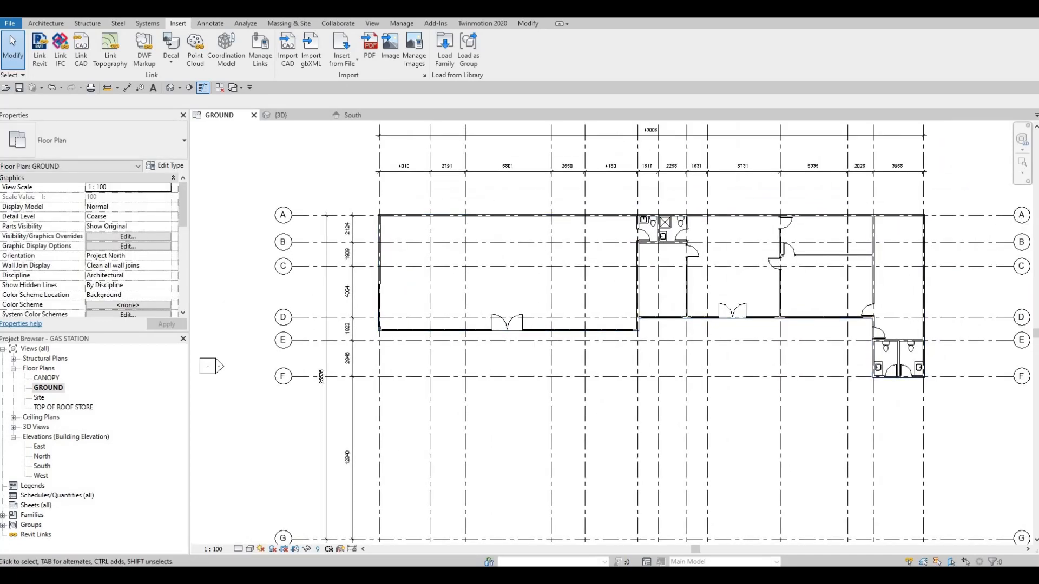
pyautogui.scroll(-3, 485, 343)
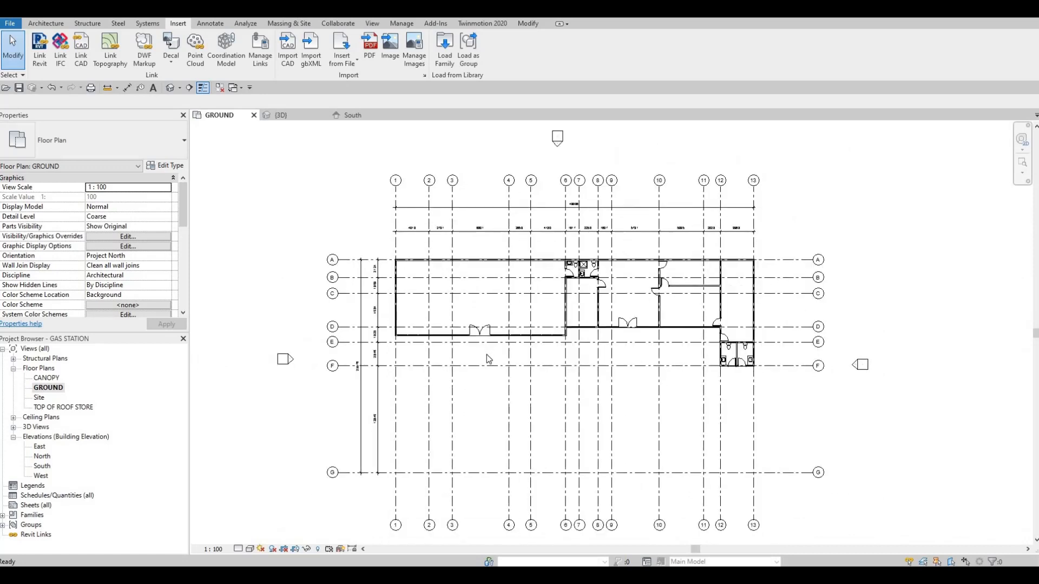
pyautogui.scroll(1, 483, 385)
pyautogui.moveTo(489, 370)
pyautogui.mouseDown(button='middle')
pyautogui.moveTo(483, 386)
pyautogui.moveTo(498, 357)
pyautogui.mouseUp(button='middle')
pyautogui.scroll(-1, 495, 367)
pyautogui.moveTo(497, 418); pyautogui.dragTo(493, 398, button='middle')
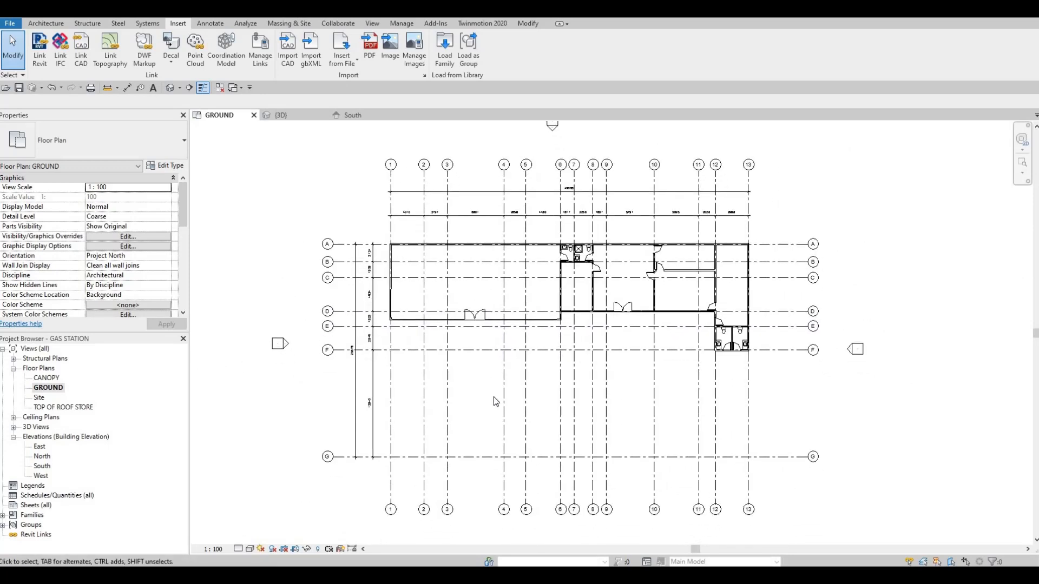